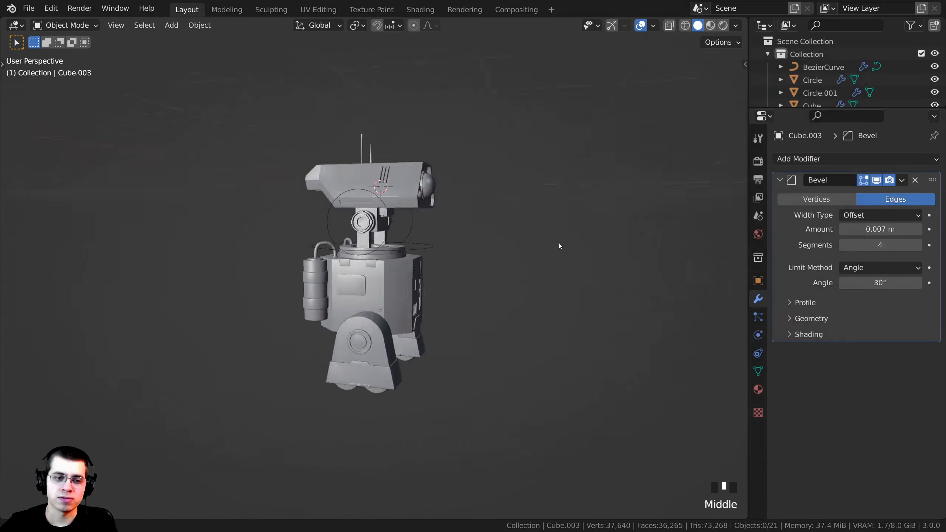
scroll(459, 276, up, 4)
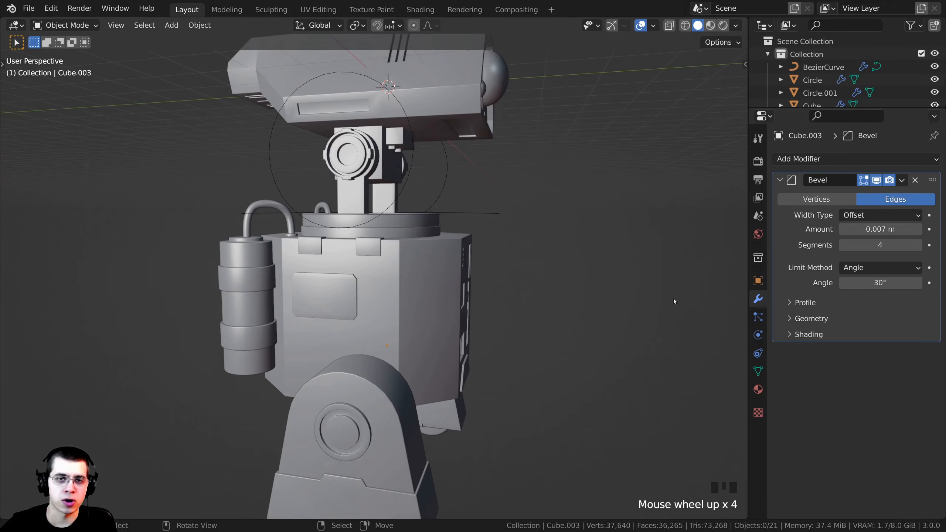
scroll(522, 311, down, 4)
middle_drag(502, 313, 499, 314)
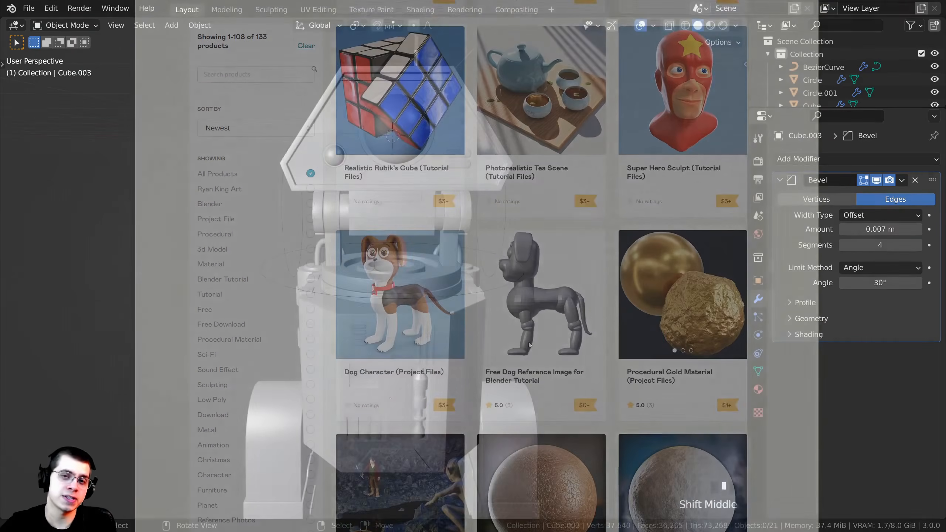
shift+middle_drag(524, 164, 528, 341)
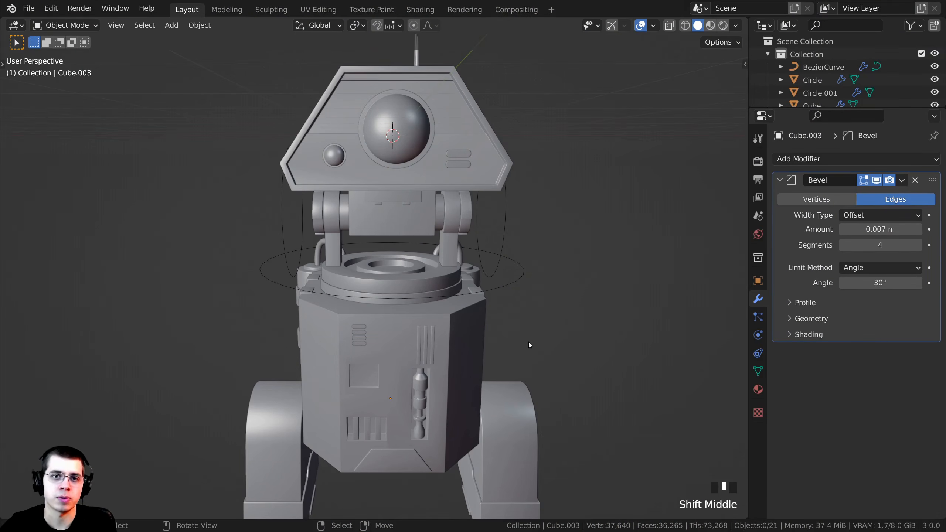
middle_drag(528, 342, 476, 224)
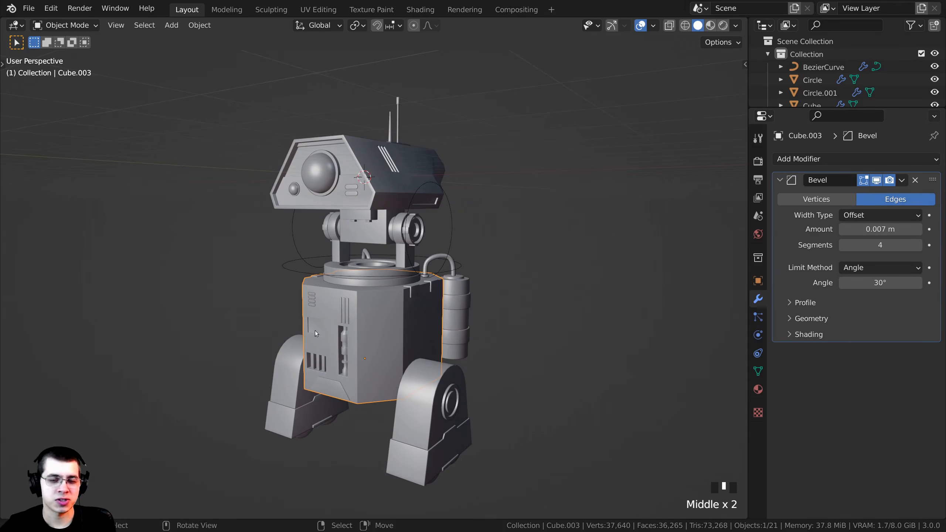
middle_drag(304, 302, 299, 194)
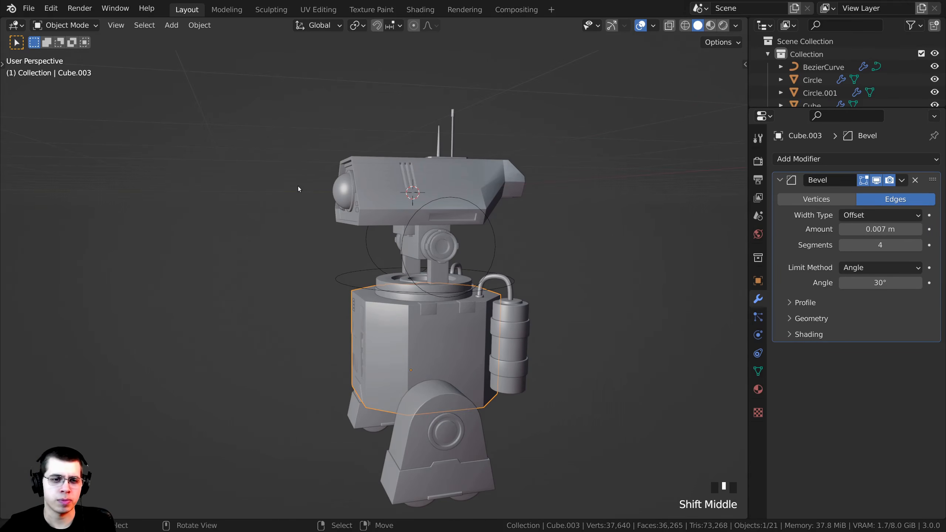
shift+middle_drag(367, 211, 367, 225)
Select the robot's head together with its large eye, small eye and face slots, and enter Edit Mode on all of them
right_click(368, 224)
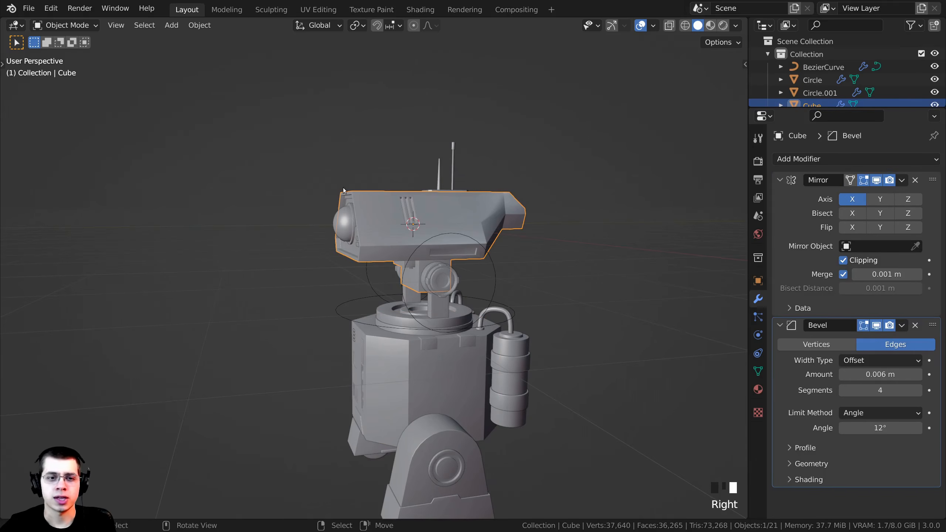
middle_drag(343, 191, 359, 247)
scroll(418, 259, up, 2)
shift+middle_drag(418, 260, 423, 294)
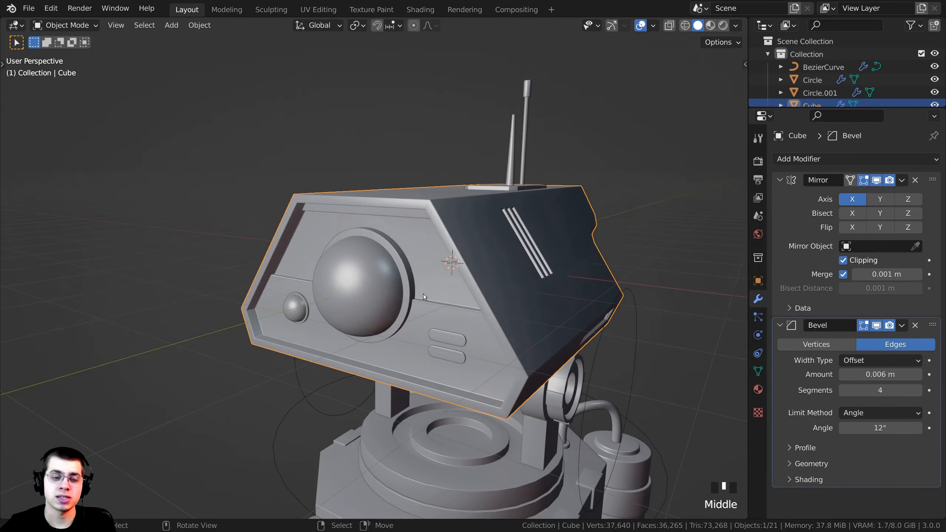
shift+right_click(367, 280)
shift+right_click(441, 337)
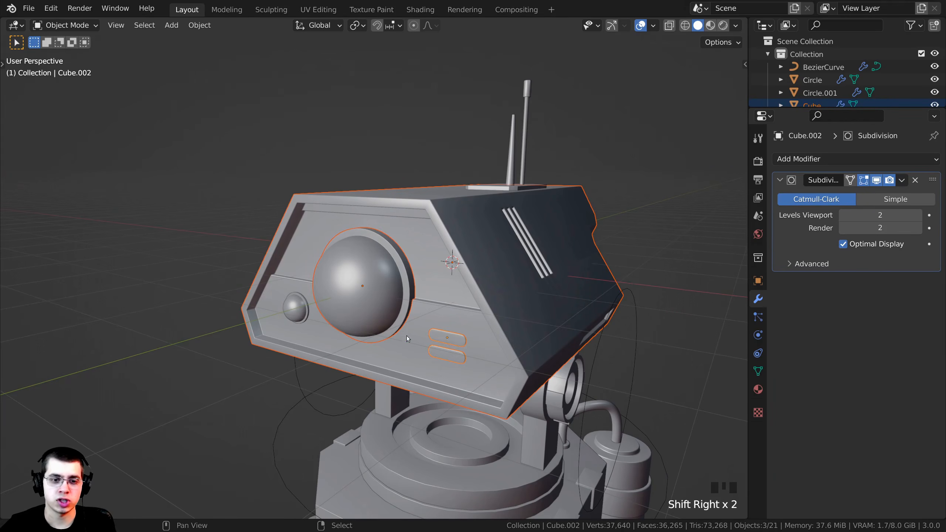
shift+right_click(298, 316)
middle_drag(298, 316, 419, 210)
scroll(394, 279, down, 2)
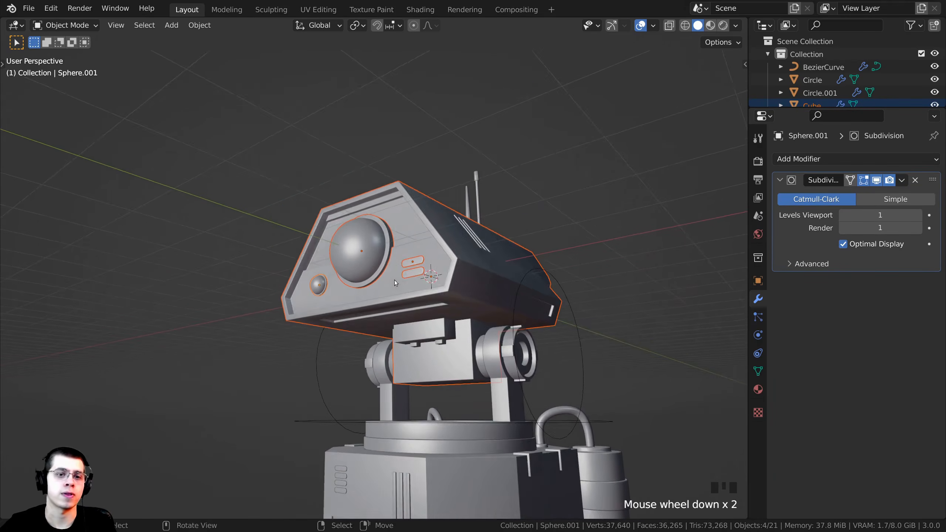
middle_drag(394, 279, 364, 173)
key(Tab)
In the right side view with wireframe shading, box-select all vertices of the head's front section, including the eyes
scroll(418, 269, up, 3)
scroll(400, 240, up, 1)
scroll(443, 256, down, 2)
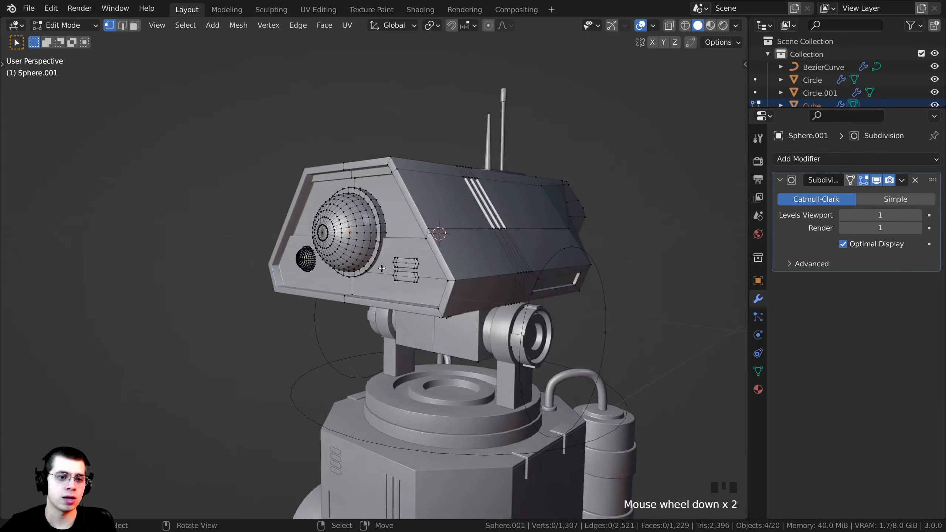
middle_drag(443, 257, 348, 266)
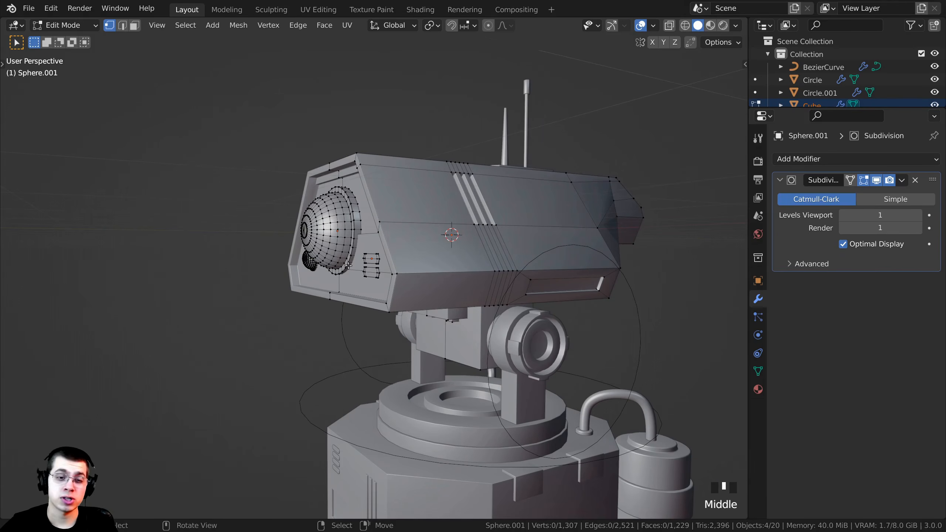
key(KP_3)
shift+middle_drag(499, 218, 511, 242)
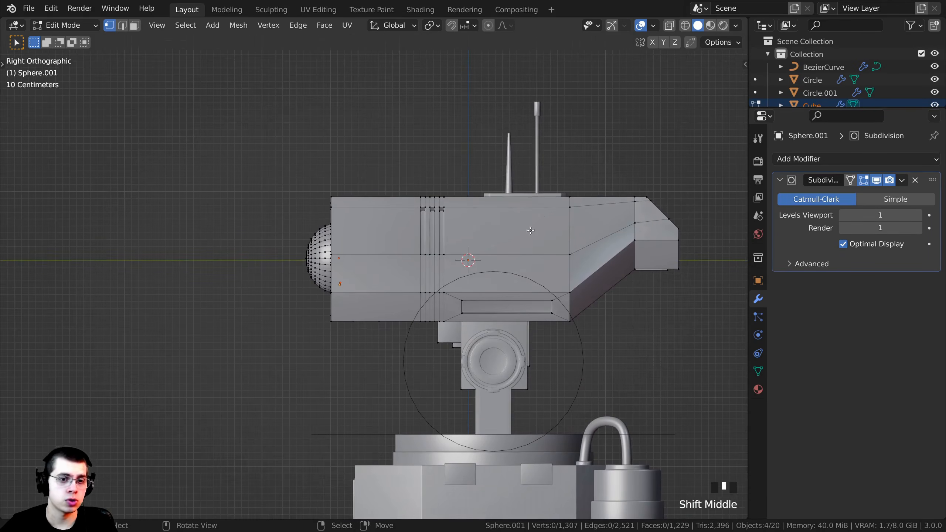
scroll(523, 206, up, 1)
key(z)
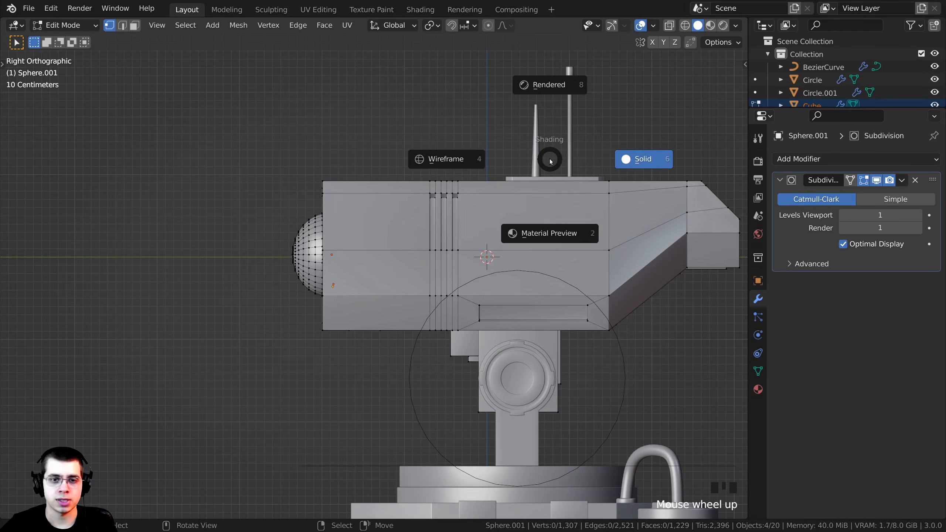
click(411, 143)
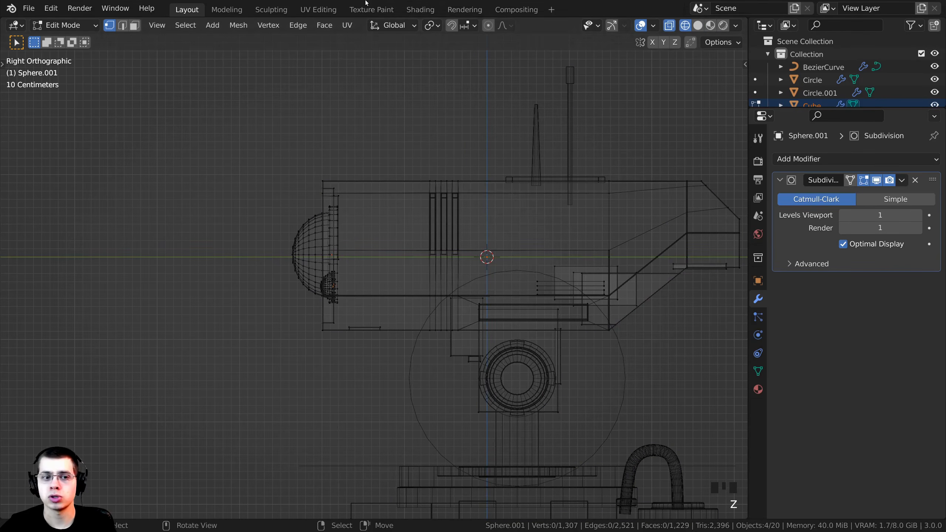
key(b)
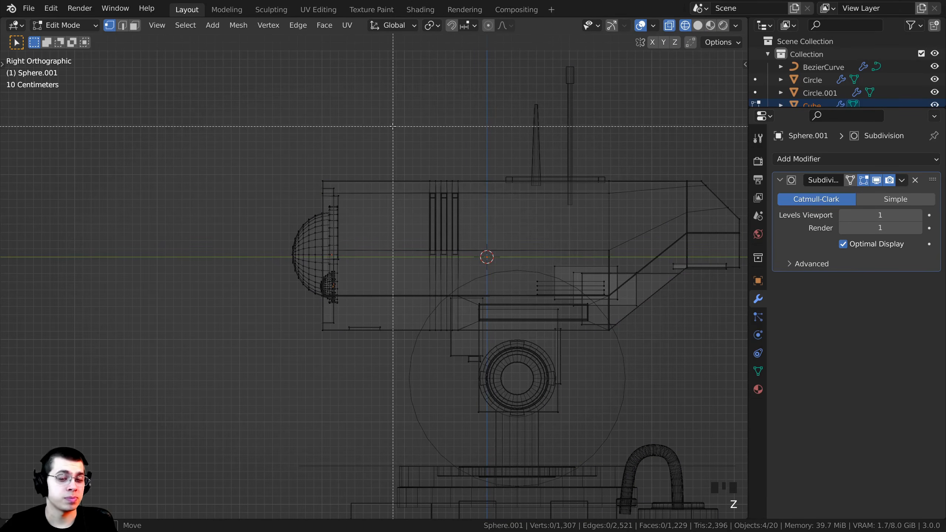
drag(393, 126, 242, 379)
Move the selected front section of the head along the global Y axis to adjust the head's length
shift+middle_drag(308, 359, 310, 341)
scroll(261, 283, up, 4)
shift+middle_drag(203, 216, 236, 244)
scroll(235, 245, down, 3)
shift+middle_drag(372, 280, 400, 198)
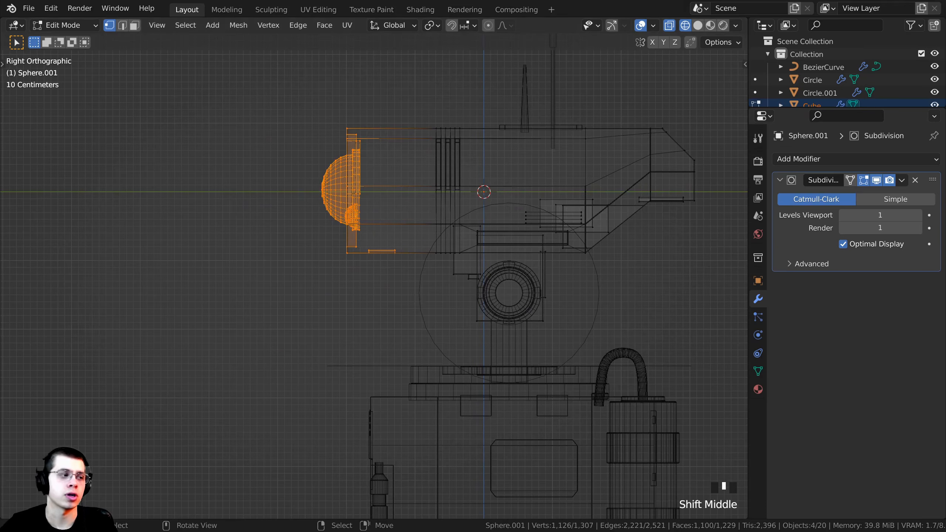
scroll(539, 210, down, 2)
key(g)
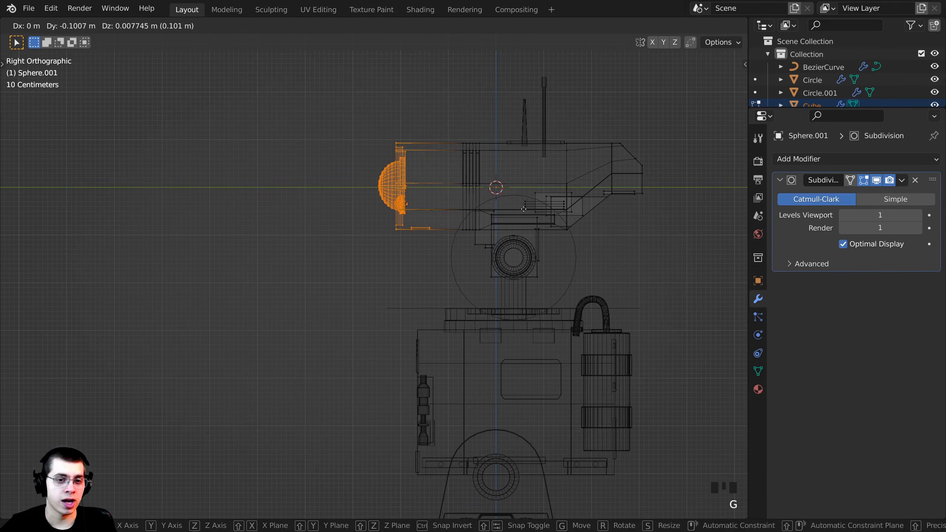
key(y)
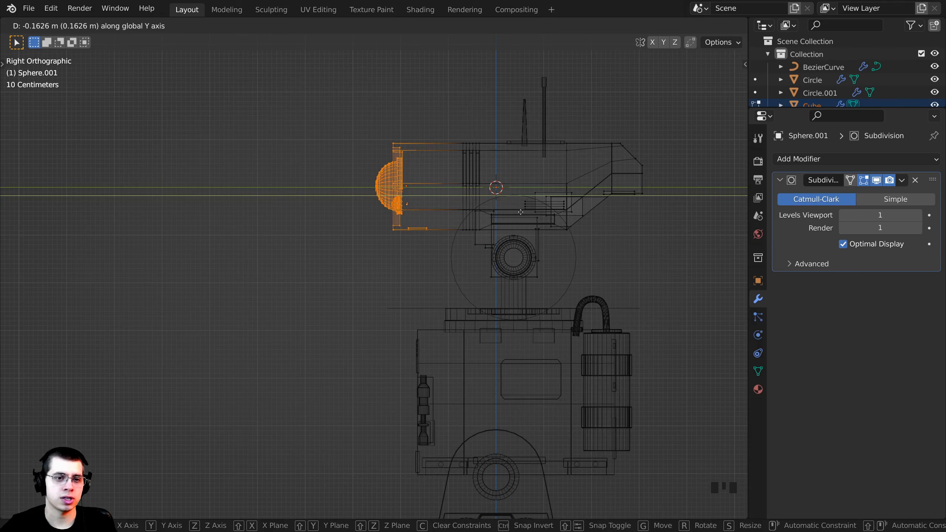
click(519, 212)
key(g)
key(y)
Examine the robot's proportions from the front, the sides and close up
middle_drag(541, 256, 590, 260)
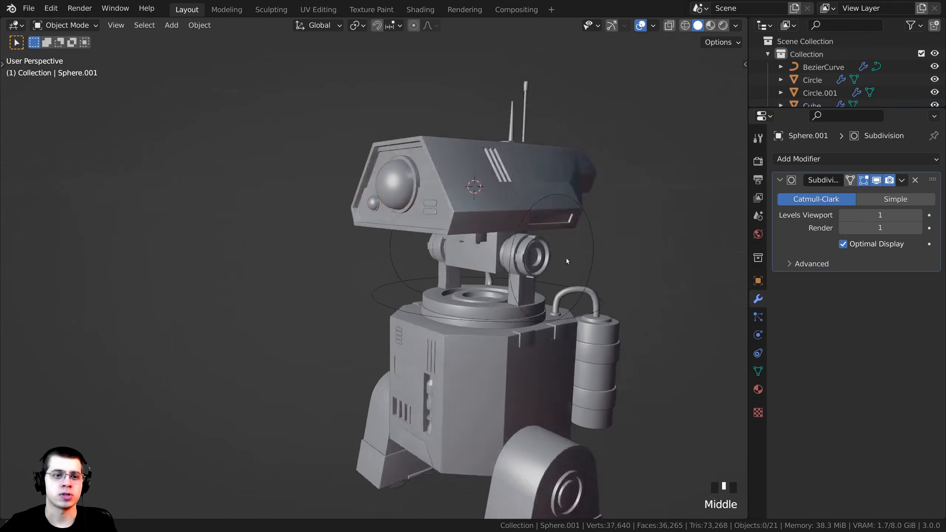
middle_drag(448, 190, 433, 222)
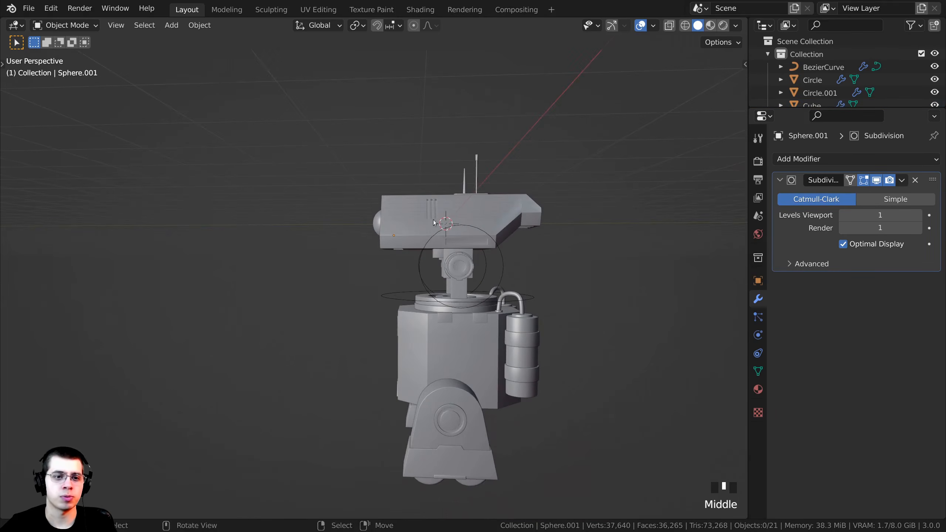
scroll(357, 257, up, 2)
middle_drag(392, 315, 441, 218)
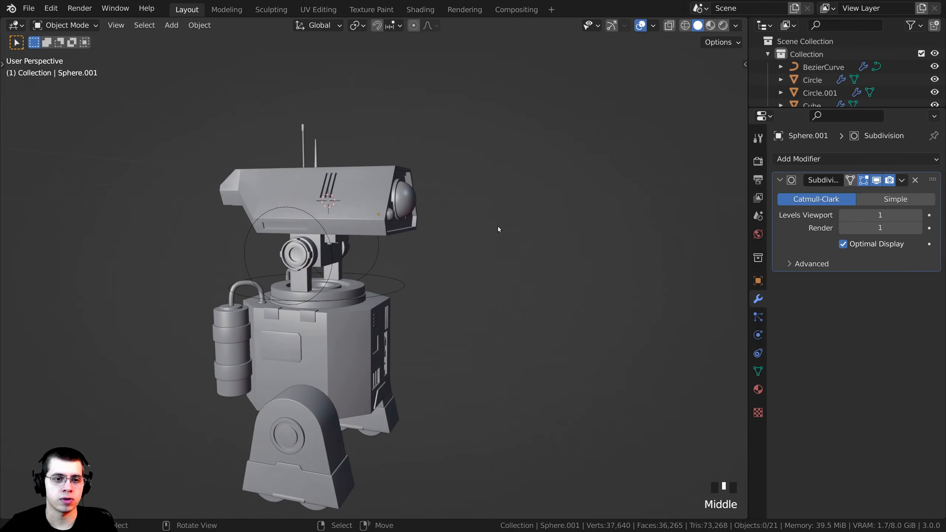
middle_drag(498, 229, 522, 271)
scroll(392, 269, down, 1)
middle_drag(392, 269, 456, 261)
scroll(451, 224, up, 4)
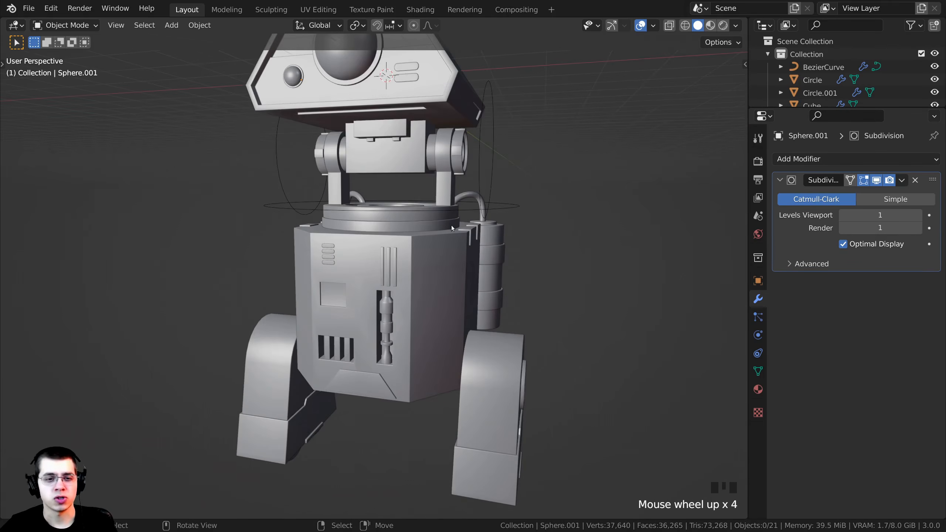
scroll(265, 209, up, 3)
shift+middle_drag(202, 237, 514, 290)
scroll(435, 318, down, 4)
shift+middle_drag(434, 318, 340, 255)
Reset the 3D cursor to the world origin and add a cylinder mesh there
key(shift+c)
click(509, 93)
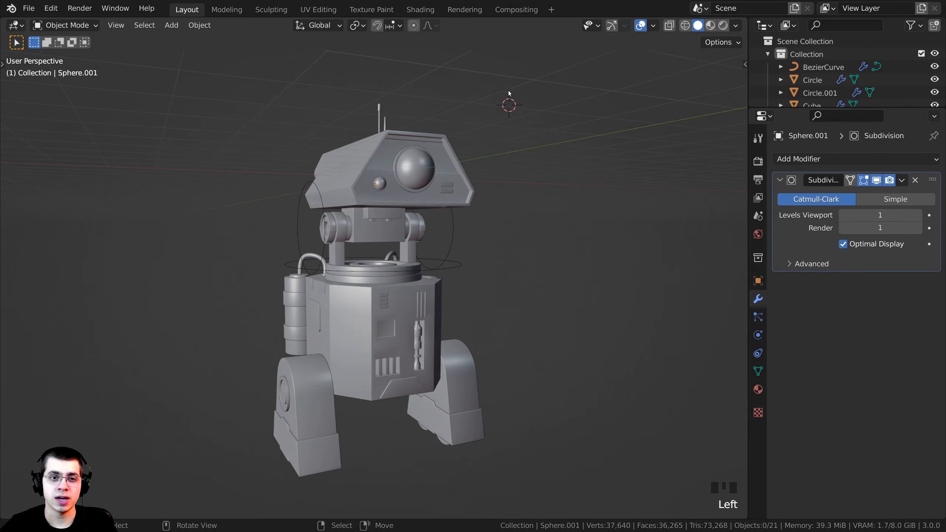
middle_drag(520, 111, 506, 148)
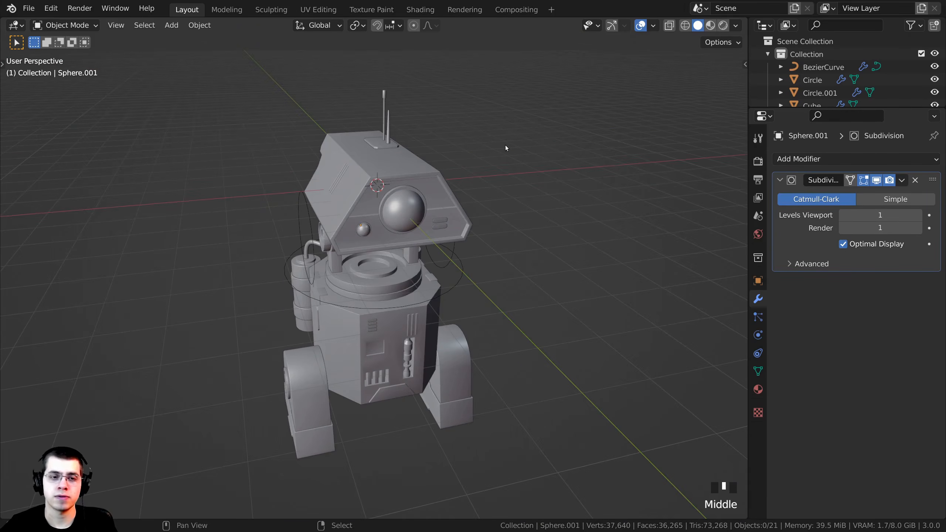
middle_drag(356, 196, 379, 142)
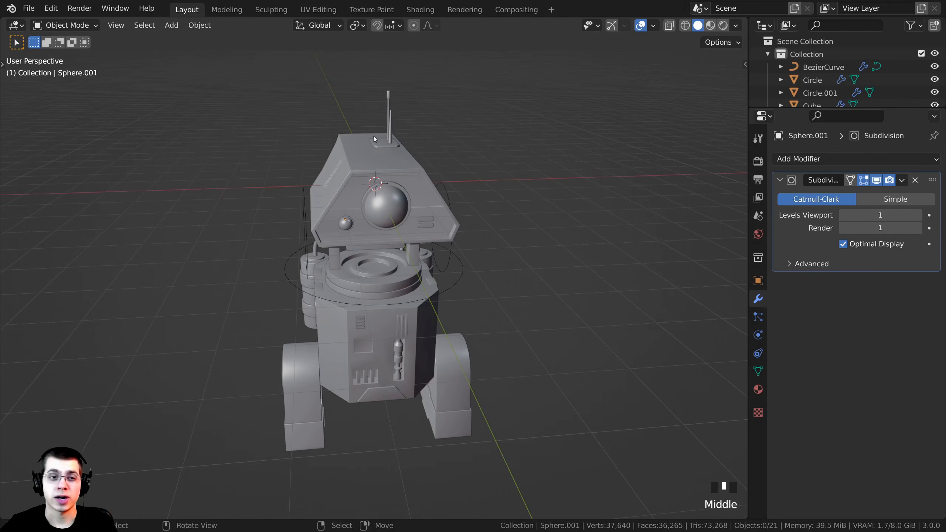
key(shift+a)
mouse_move(373, 136)
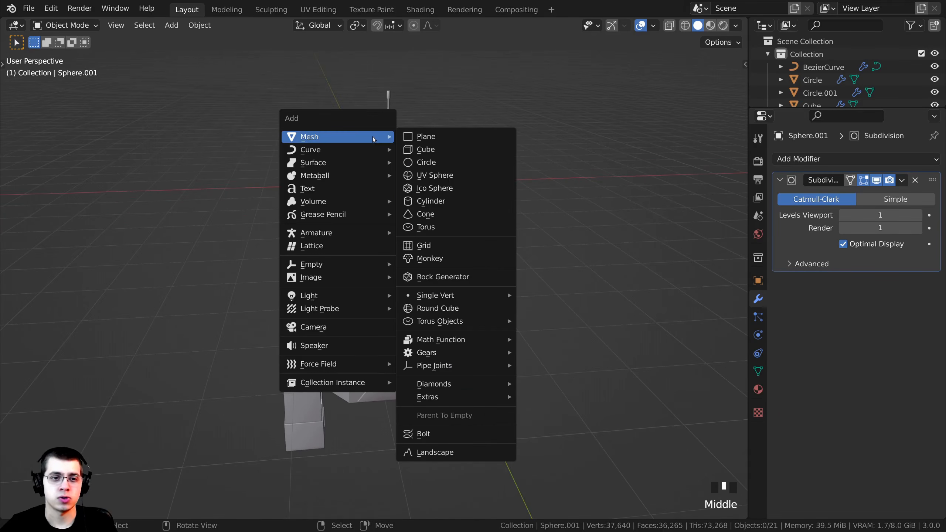
click(449, 202)
Lower the cylinder along the Z axis to the height of the robot's body and bring it forward along the Y axis
shift+middle_drag(419, 187, 468, 69)
key(g)
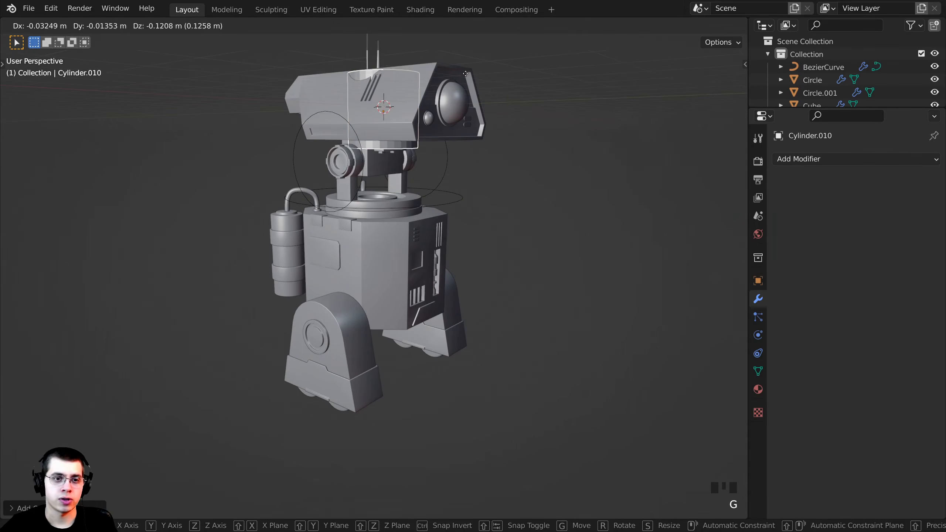
key(z)
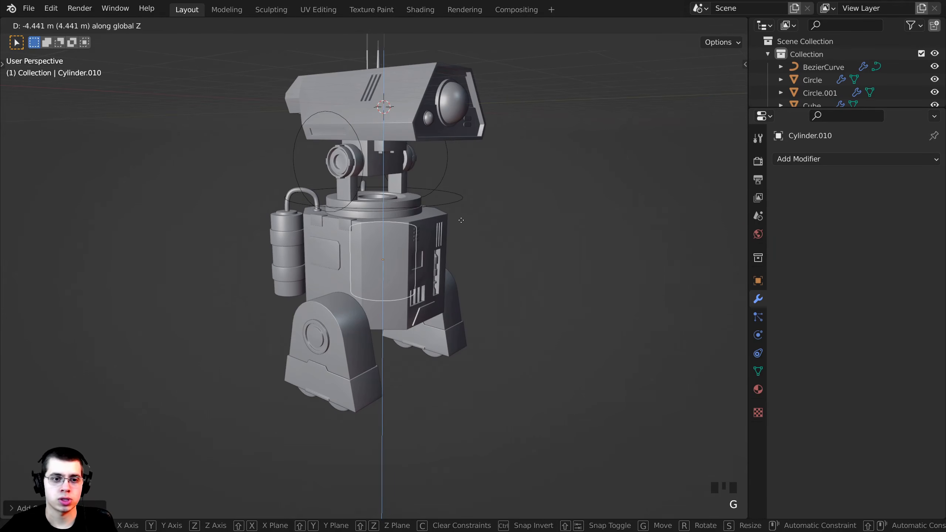
click(454, 207)
middle_drag(454, 207, 429, 118)
key(g)
key(y)
click(553, 192)
In Edit Mode, move the cylinder's geometry along the X axis until it sits beside the robot's body
key(Tab)
scroll(395, 199, up, 2)
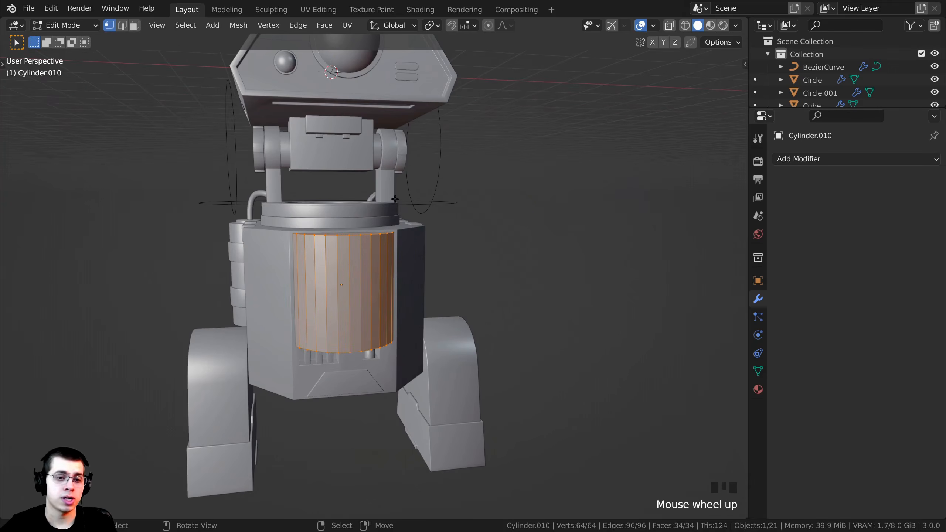
key(g)
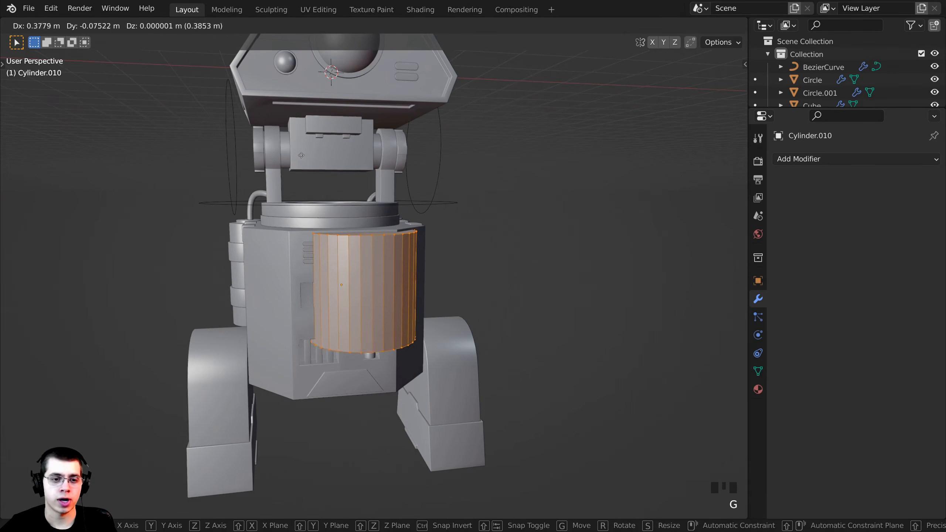
key(x)
click(442, 163)
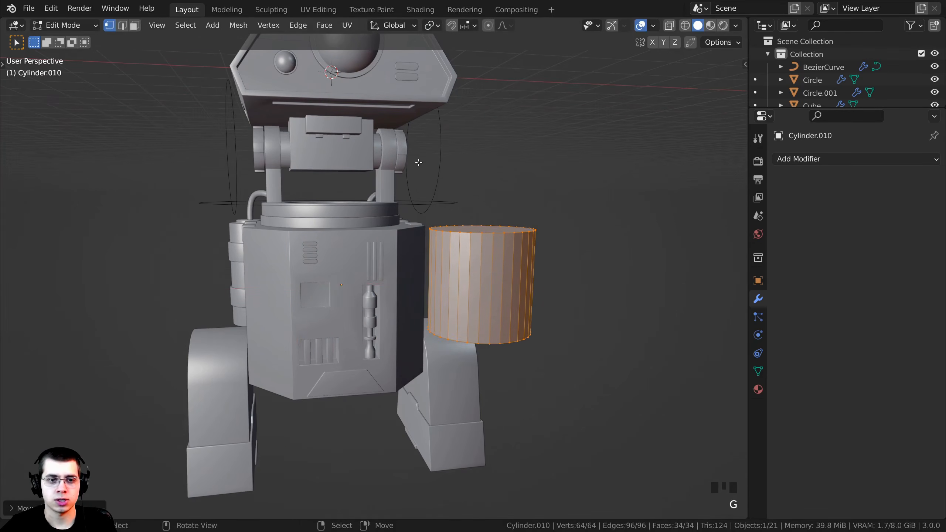
Rotate the cylinder's geometry 90° about the global Y axis so it lies sideways
middle_drag(441, 163, 430, 170)
key(r)
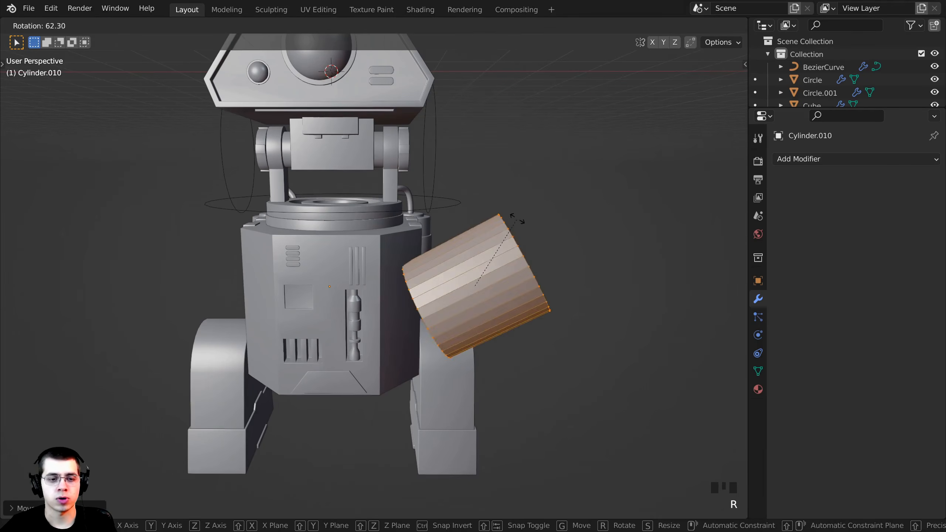
key(x)
key(y)
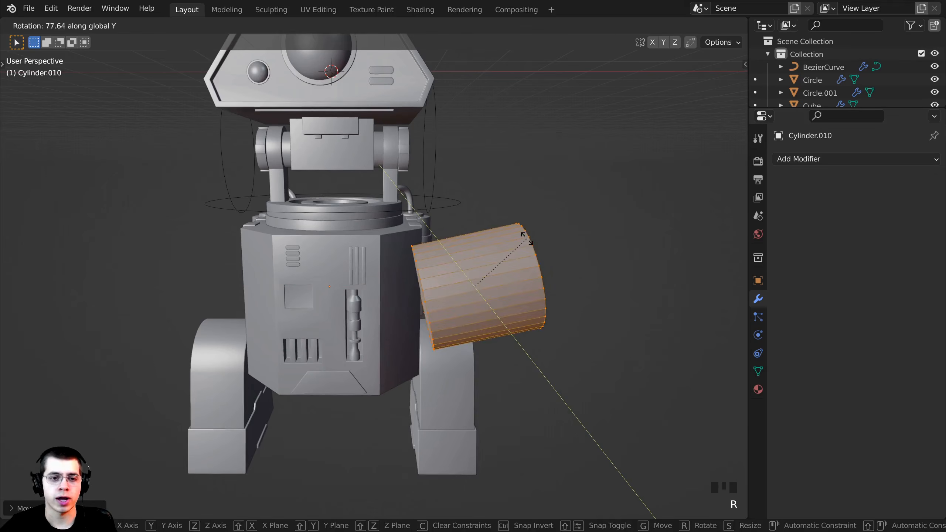
text(90)
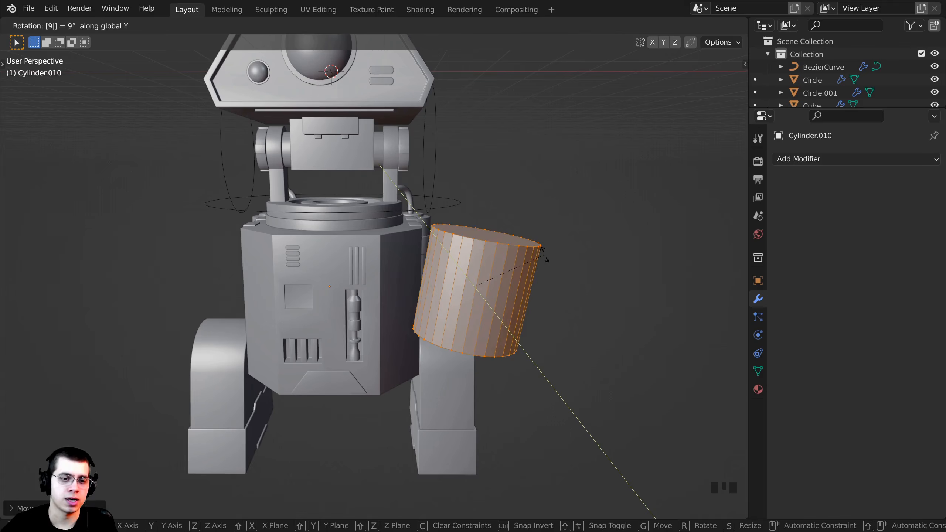
key(Return)
middle_drag(480, 258, 715, 255)
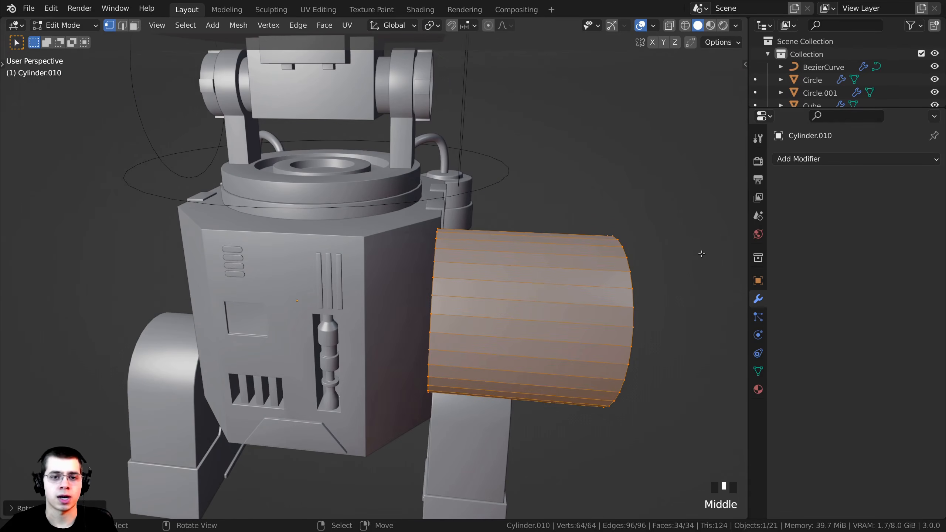
Scale the cylinder's geometry down to about 0.45 and move it along the X axis into the body's angled side
key(s)
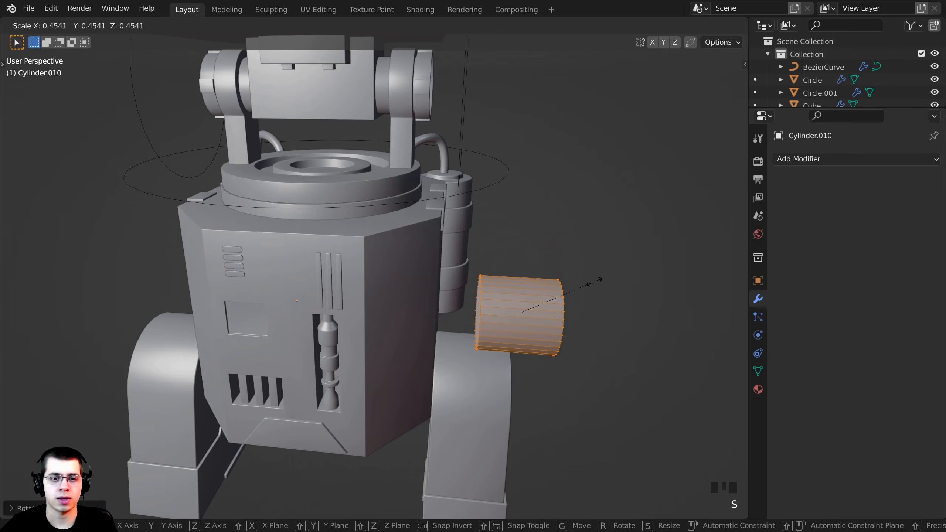
click(595, 281)
key(g)
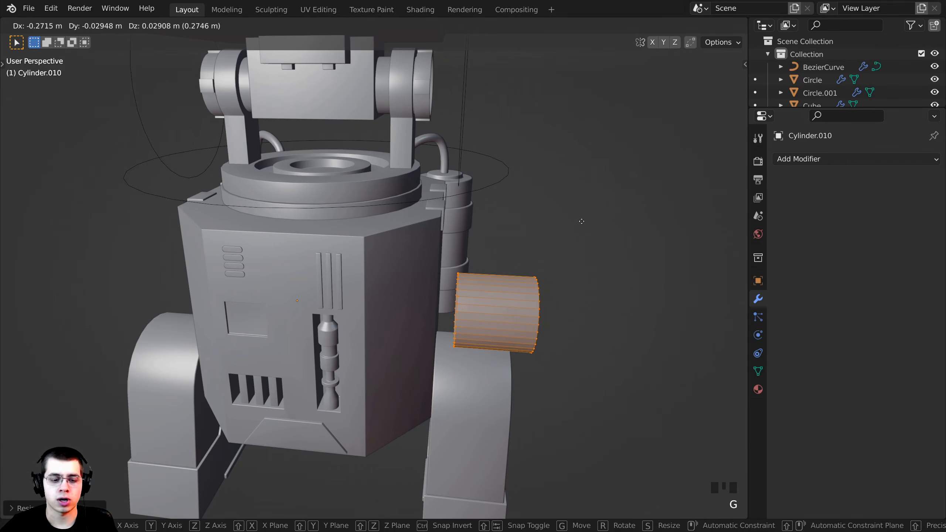
key(x)
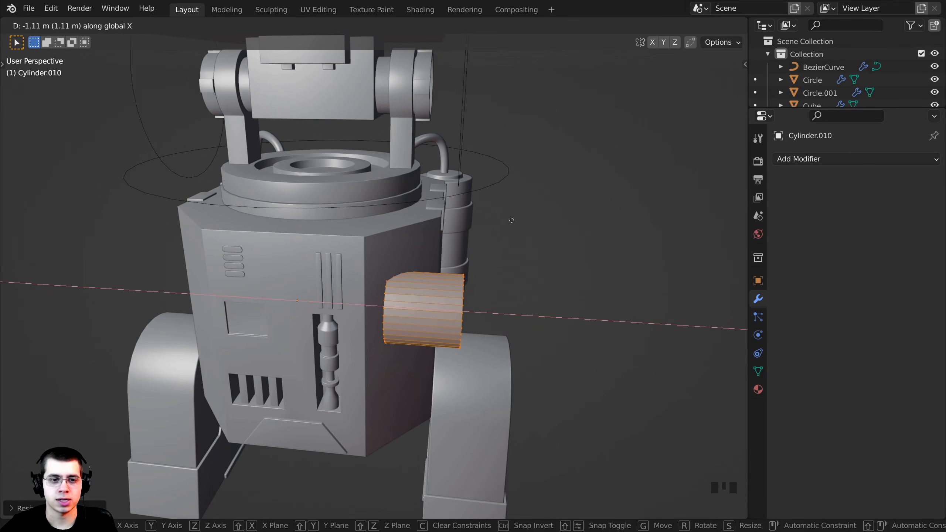
click(495, 220)
scroll(520, 264, up, 1)
key(g)
key(x)
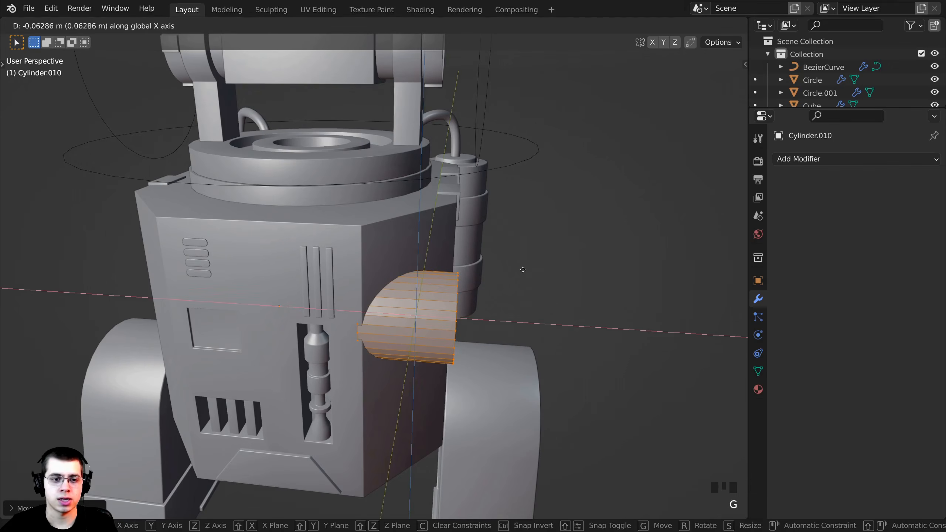
click(524, 268)
Shift the cylinder's geometry upward within the body's angled side panel and switch to face selection mode
scroll(524, 268, down, 1)
middle_drag(524, 268, 442, 242)
scroll(442, 242, up, 4)
key(g)
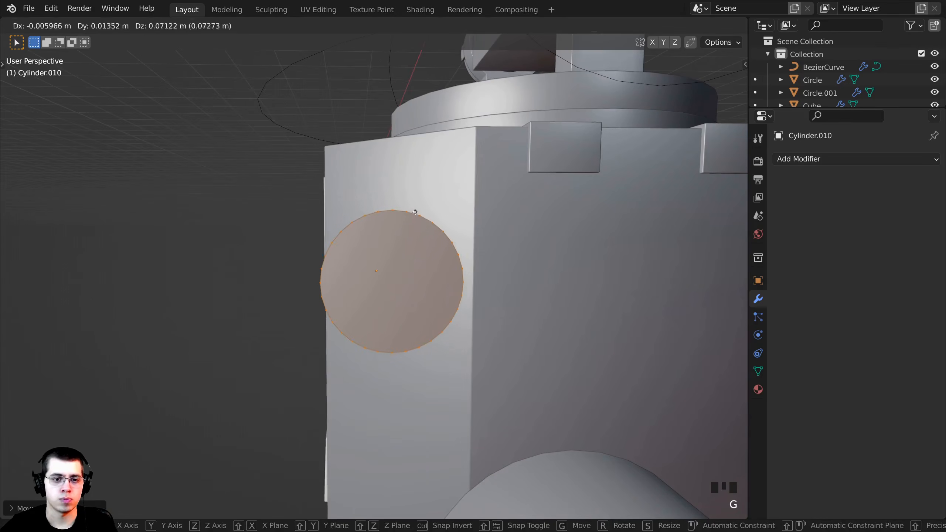
click(444, 207)
scroll(444, 208, down, 2)
middle_drag(444, 207, 593, 310)
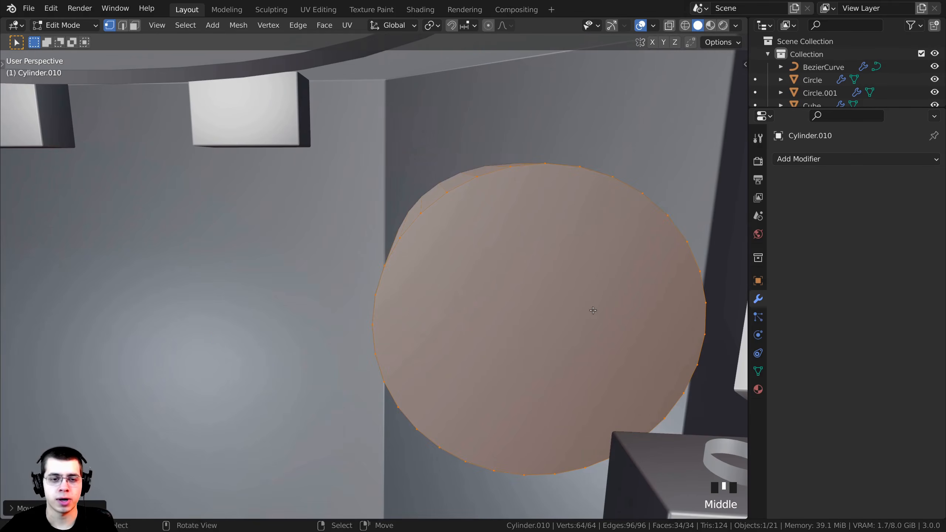
middle_drag(421, 338, 472, 357)
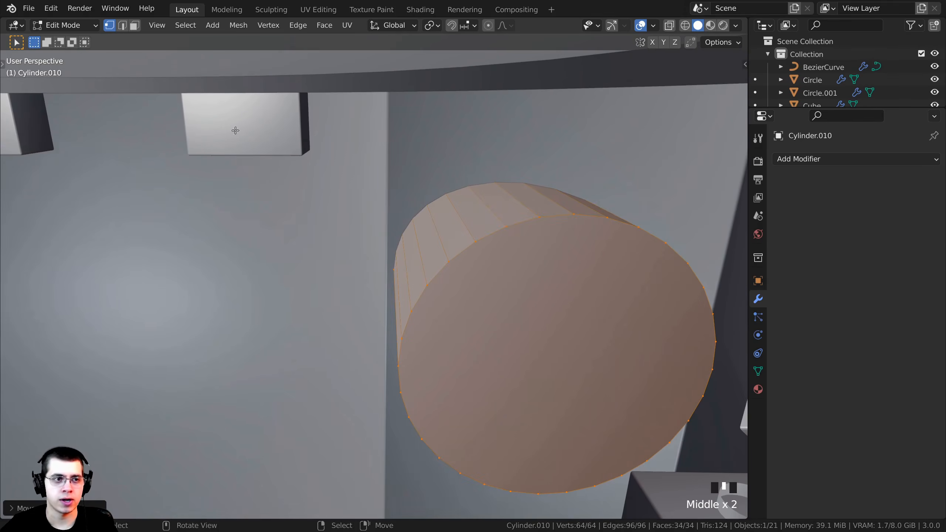
click(134, 25)
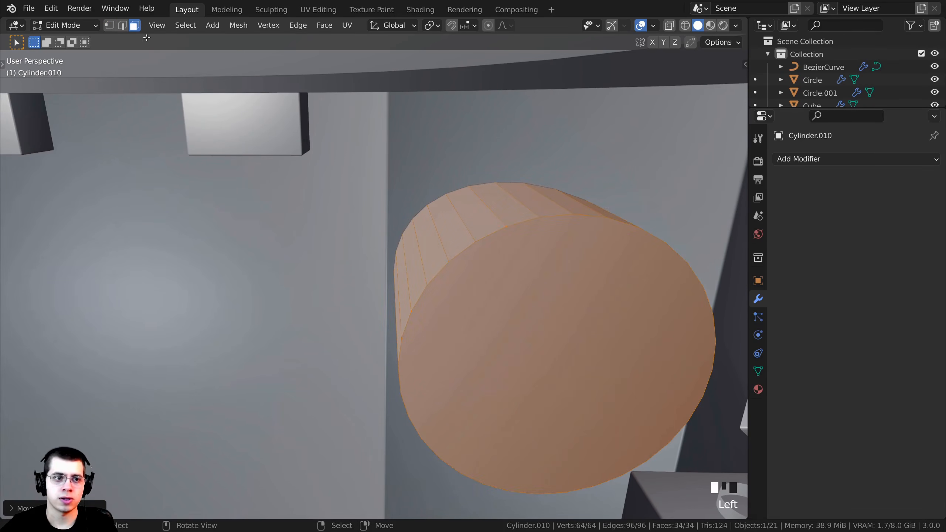
Try deleting the cylinder's end face hidden inside the robot's body, and undo the deletion
click(503, 276)
shift+middle_drag(503, 278, 488, 363)
key(x)
click(516, 269)
shift+middle_drag(488, 364, 465, 267)
key(ctrl+z)
key(ctrl+z)
Select all of the cylinder's geometry and fine-tune its position on the body's angled front side
key(a)
key(g)
click(319, 294)
key(g)
click(373, 239)
key(g)
click(335, 226)
scroll(336, 228, down, 3)
key(Tab)
key(Tab)
scroll(425, 258, down, 2)
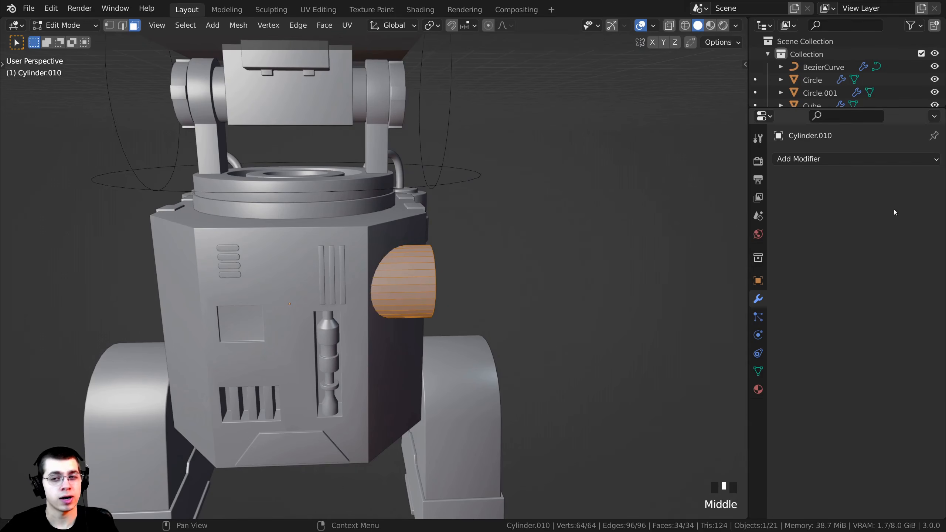
Add a Mirror modifier on the X axis to the cylinder so it repeats on the body's opposite side
click(816, 160)
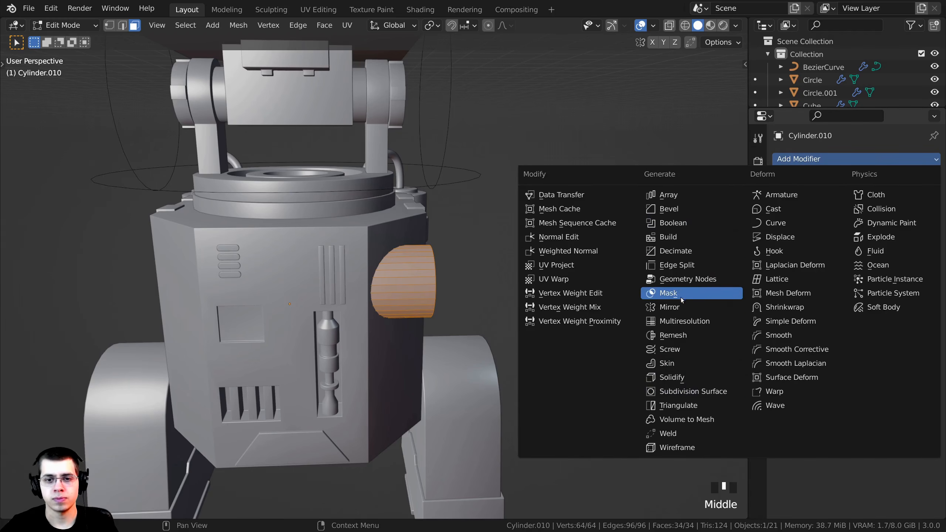
click(669, 307)
shift+middle_drag(194, 258, 302, 235)
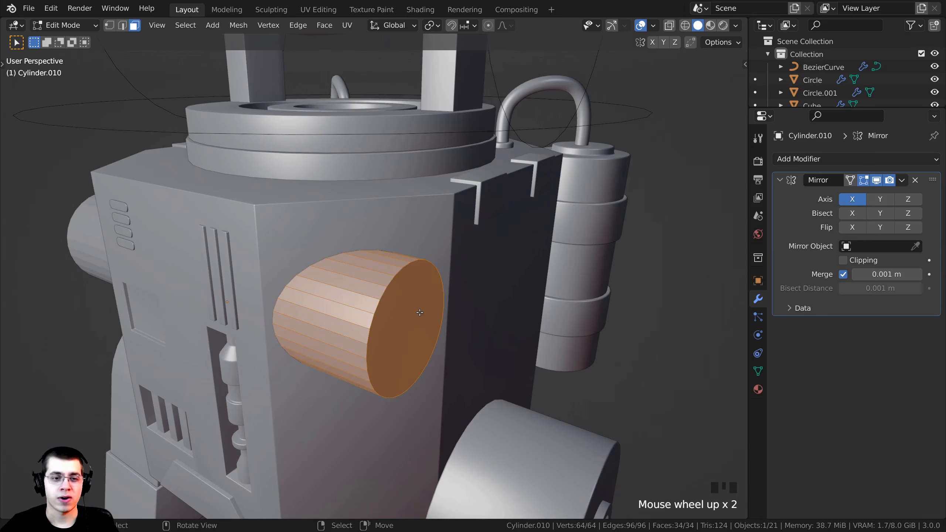
Select the cylinder's outer end face and move it outward about 0.036 m along the X axis
right_click(404, 302)
middle_drag(403, 302, 472, 303)
scroll(471, 317, up, 2)
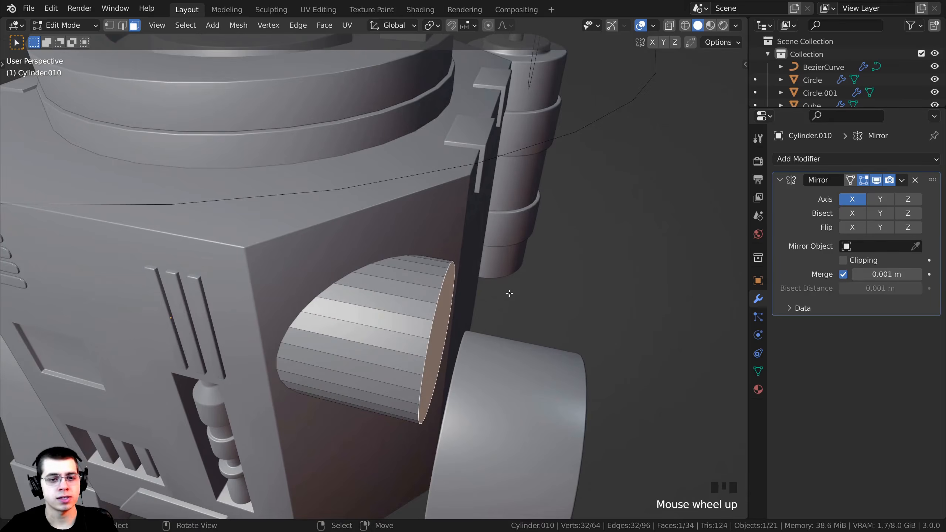
key(g)
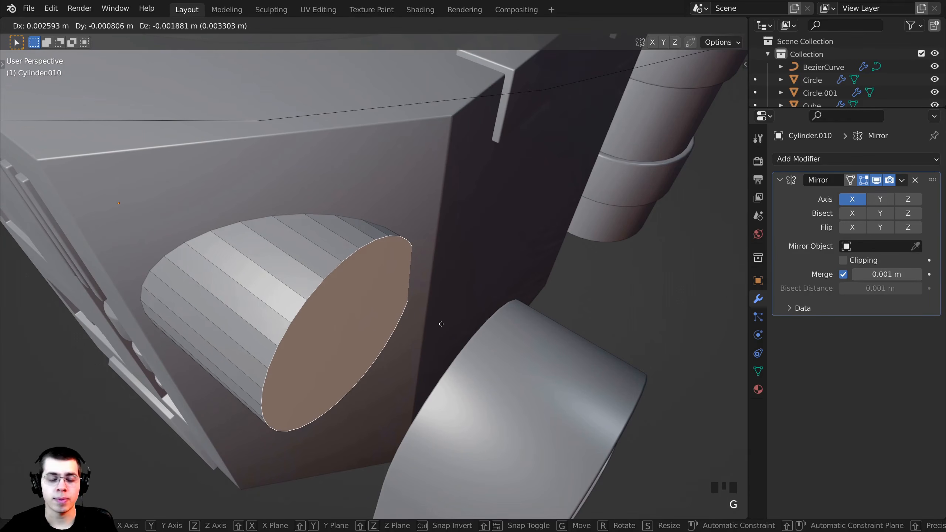
key(x)
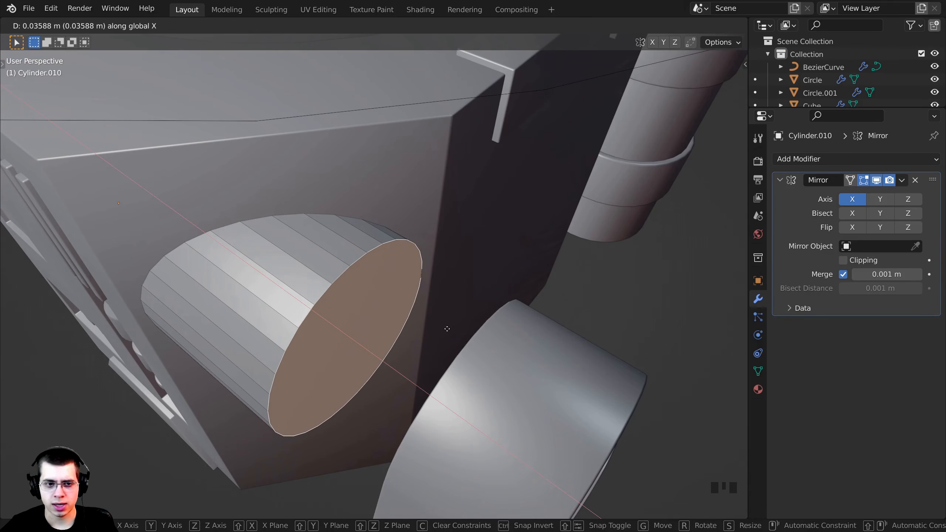
click(447, 328)
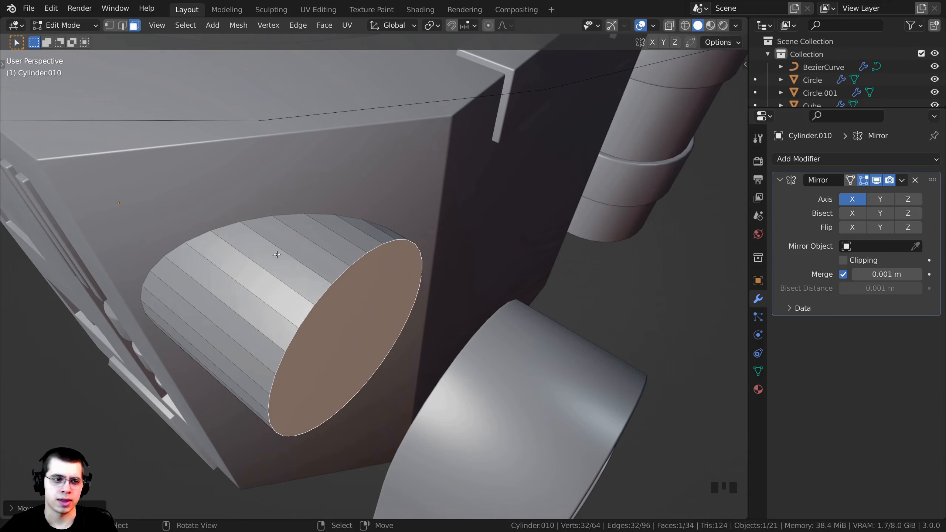
Select the whole linked cylinder and shift it slightly forward and down on the body's angled panel
key(alt+a)
key(l)
key(g)
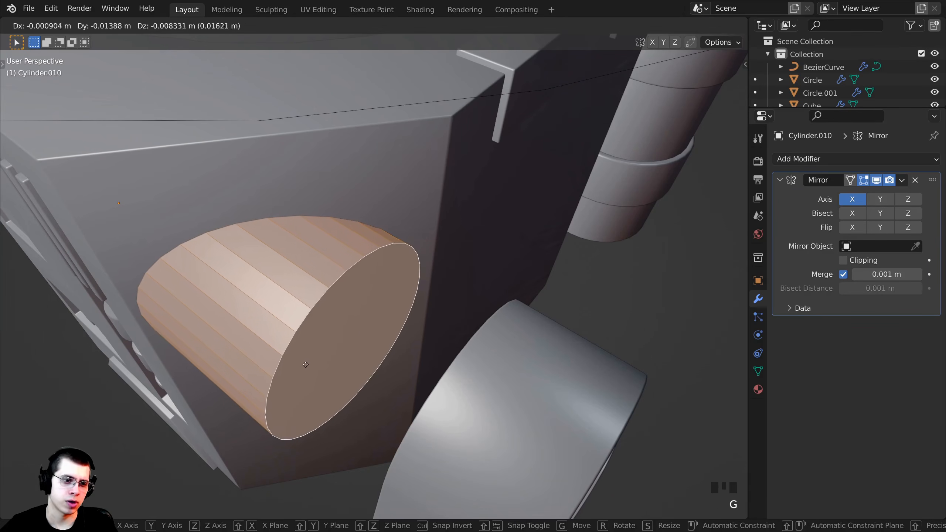
click(312, 370)
middle_drag(484, 376, 454, 380)
scroll(403, 334, up, 2)
scroll(428, 329, up, 1)
Inset the cylinder's outer end face about 0.08 m and extrude the inner face a short distance outward as a neck
key(alt+a)
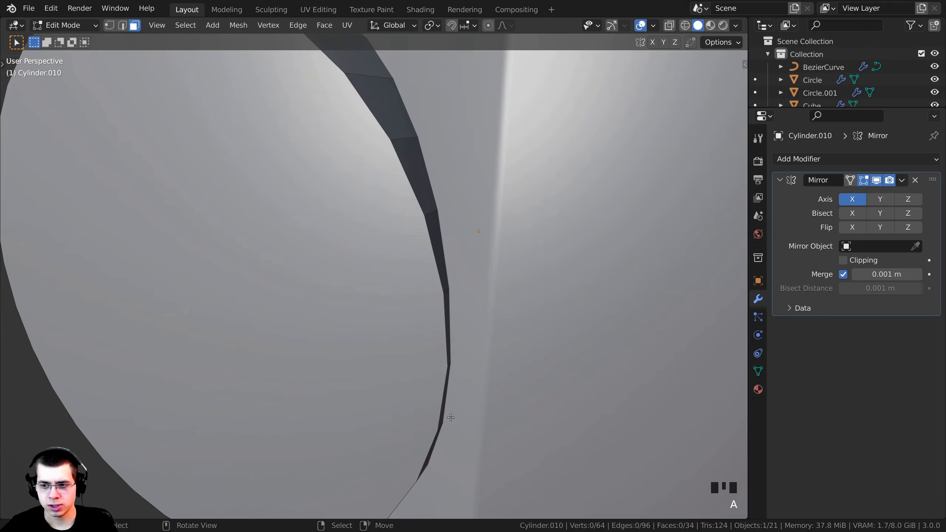
click(393, 333)
middle_drag(393, 334, 617, 270)
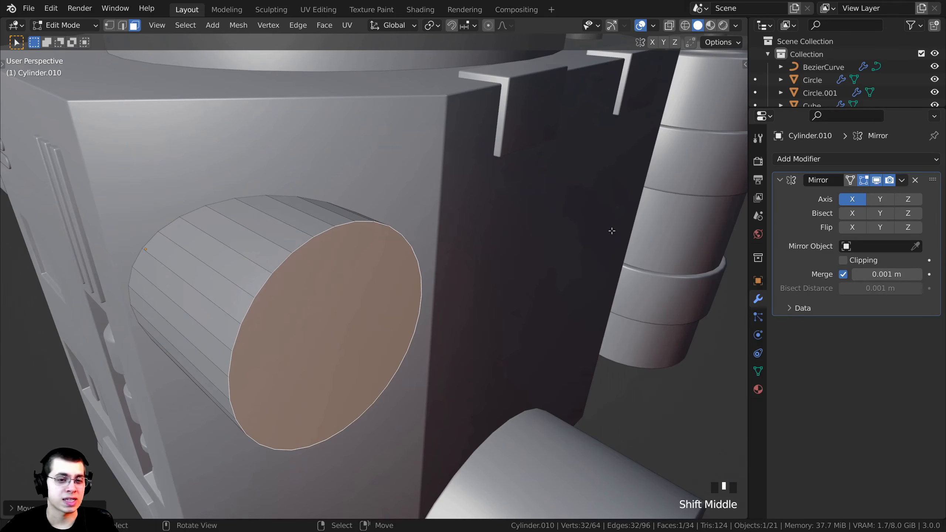
key(i)
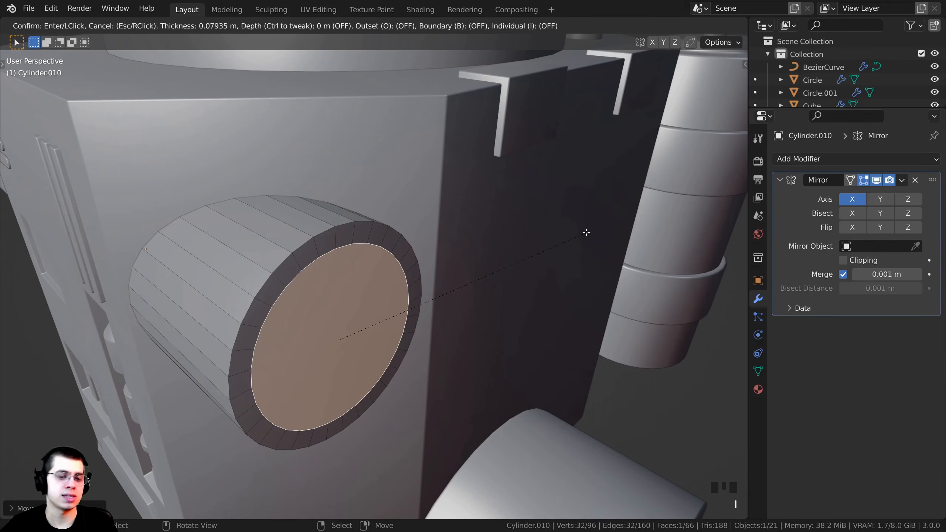
click(583, 232)
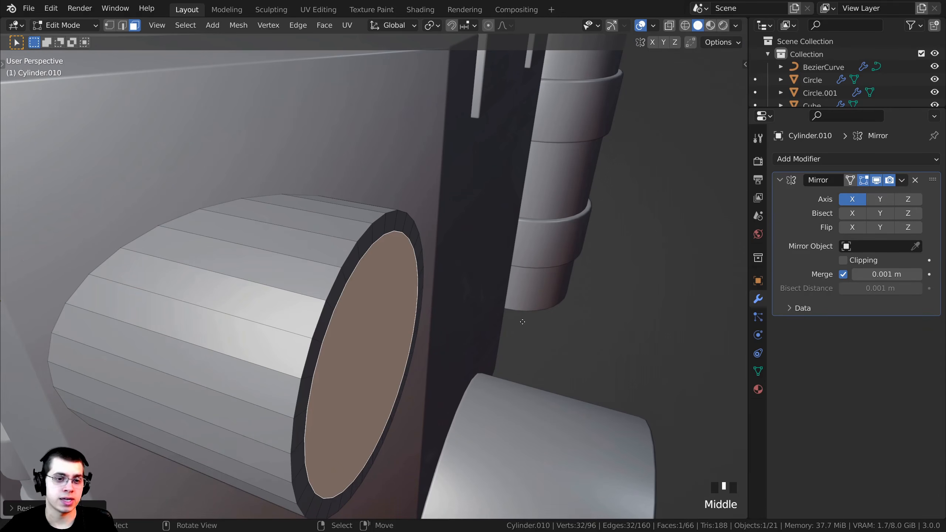
key(e)
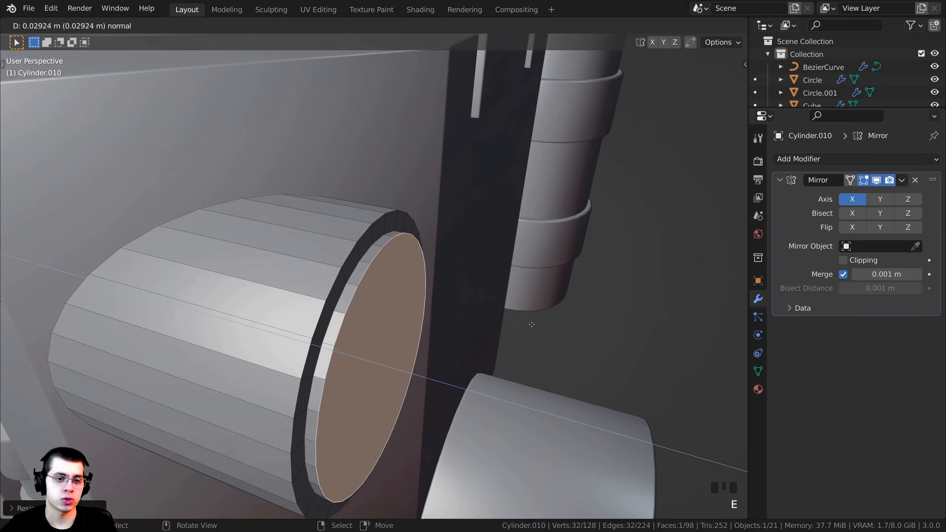
click(541, 327)
scroll(513, 339, down, 2)
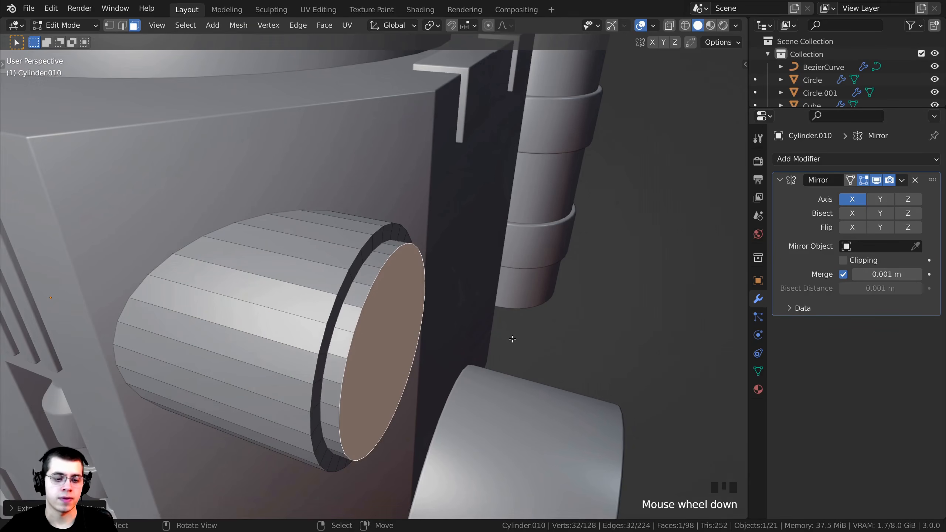
Extrude the neck's end face again and scale the new face up to roughly the cylinder's outer diameter
key(e)
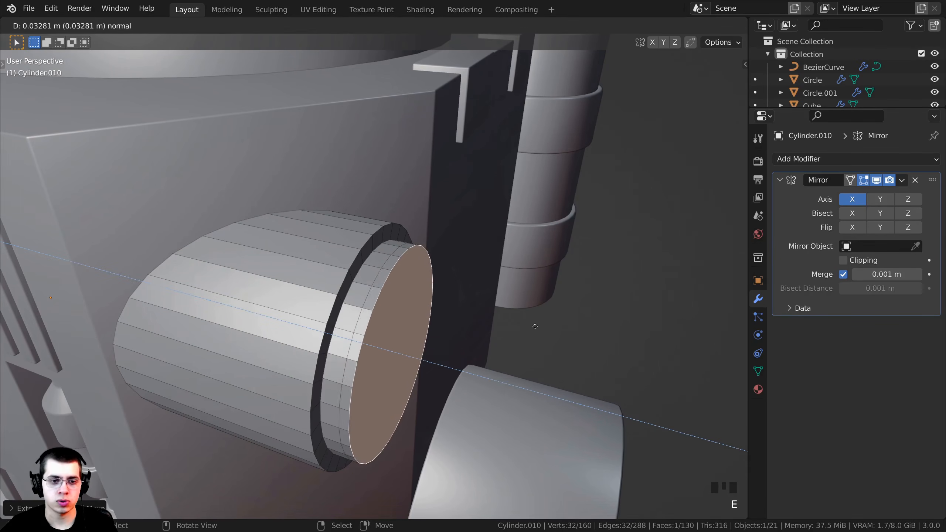
click(534, 326)
key(s)
click(547, 327)
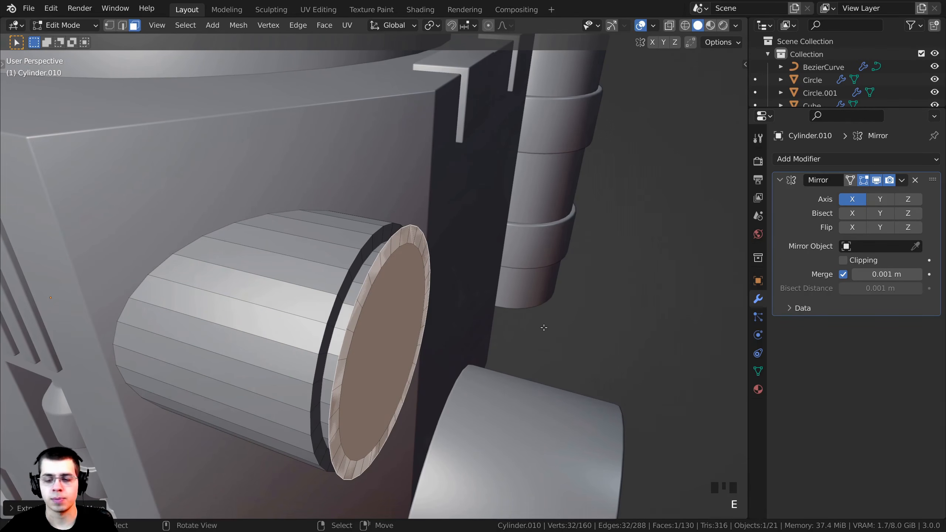
middle_drag(543, 328, 330, 241)
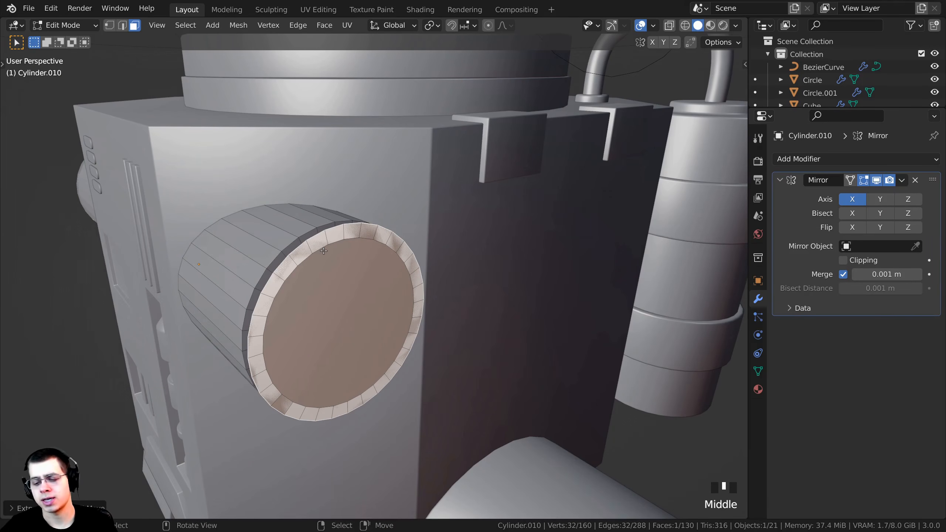
In right orthographic view, fine-tune the widened end face's scale so its edge aligns with the cylinder's rim
key(KP_3)
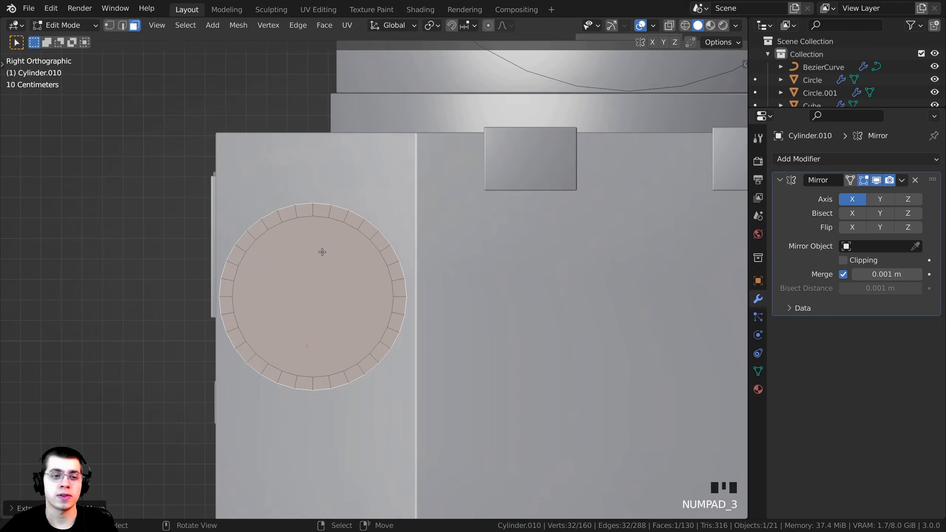
shift+middle_drag(321, 252, 344, 298)
scroll(363, 331, up, 3)
scroll(449, 215, up, 2)
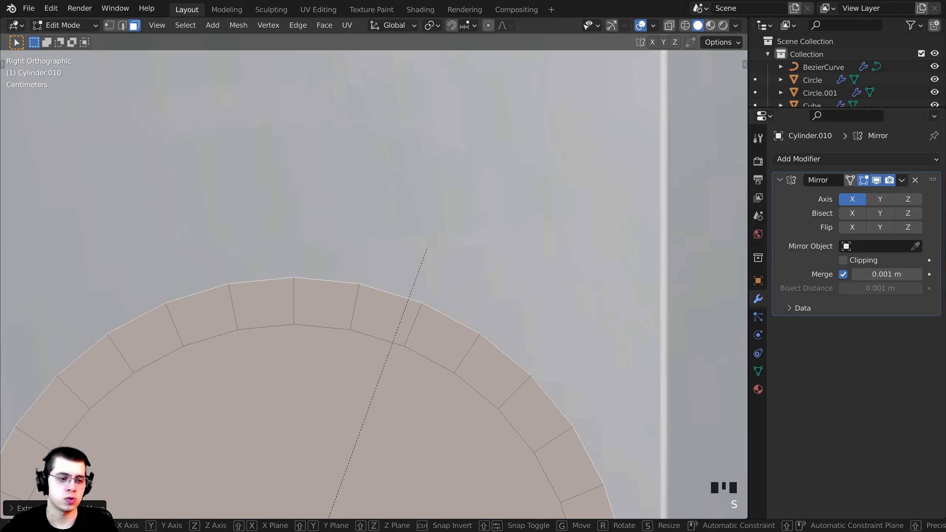
key(s)
right_click(445, 178)
scroll(441, 171, up, 7)
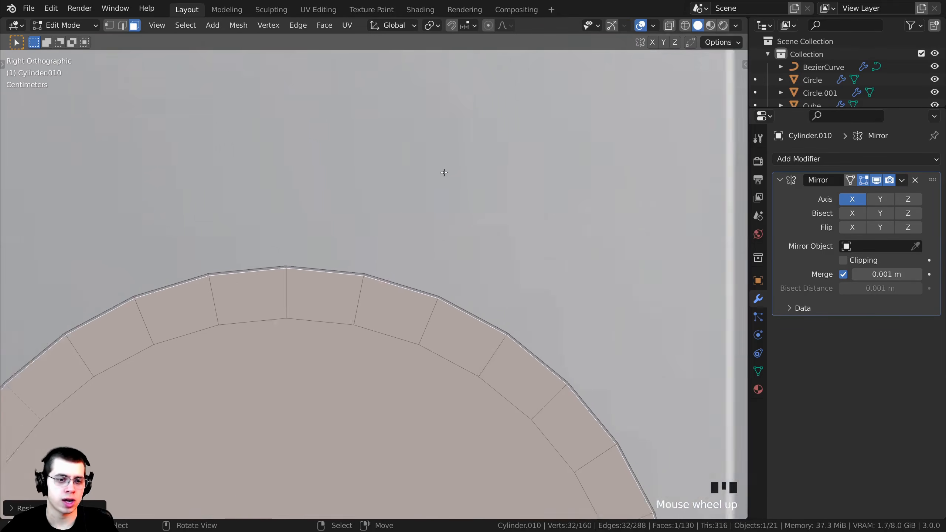
key(s)
click(456, 179)
scroll(378, 234, down, 13)
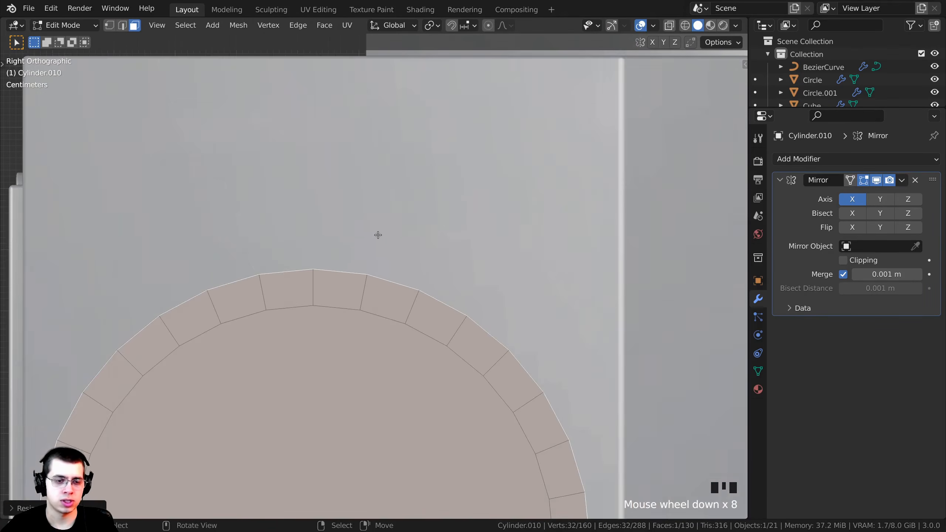
Extrude the widened end face outward about 0.098 m to form a thick end disc, and return to Object Mode
middle_drag(378, 235, 486, 265)
shift+middle_drag(486, 265, 430, 220)
middle_drag(430, 220, 438, 246)
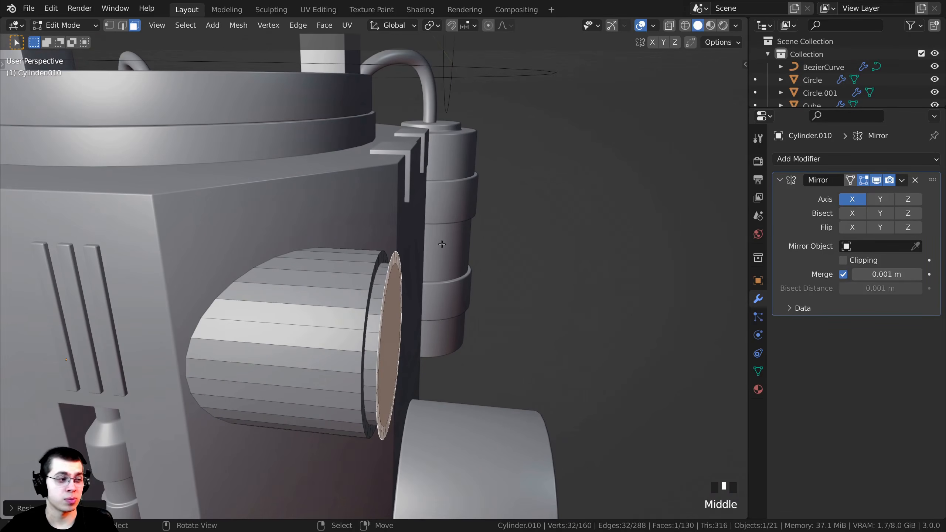
key(e)
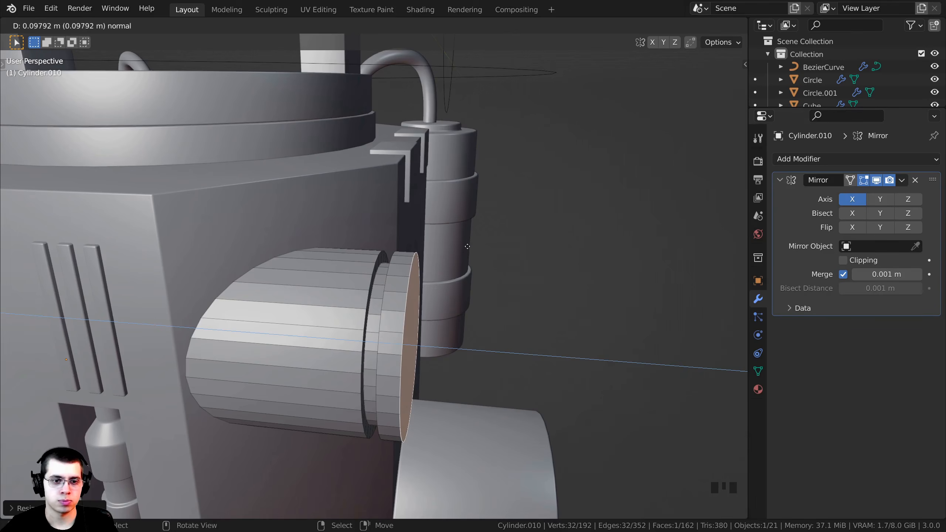
click(467, 246)
key(Tab)
Apply Shade Smooth to the mirrored cylinder part
scroll(418, 325, down, 5)
middle_drag(418, 325, 432, 305)
scroll(380, 273, up, 4)
middle_drag(379, 274, 360, 254)
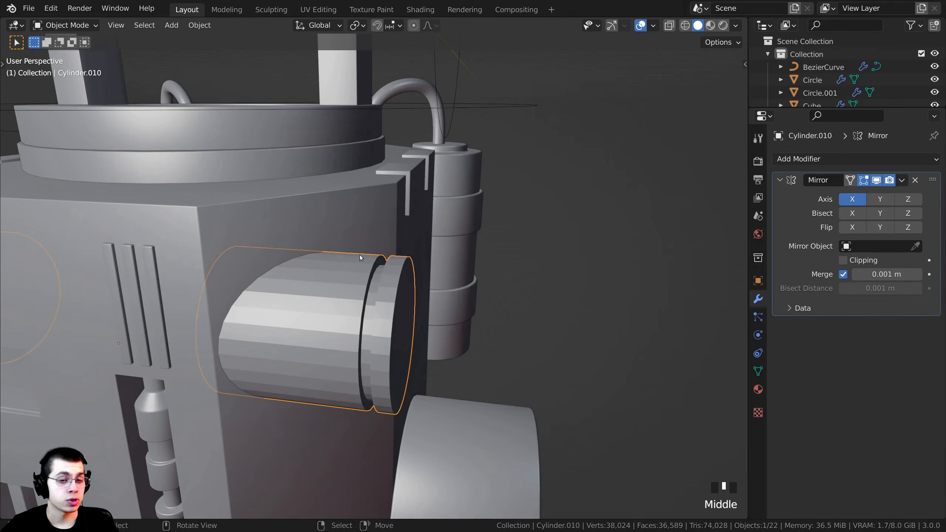
right_click(359, 257)
click(340, 257)
Add a Bevel modifier to the cylinder part below its Mirror modifier
shift+middle_drag(316, 283, 334, 341)
scroll(389, 308, up, 4)
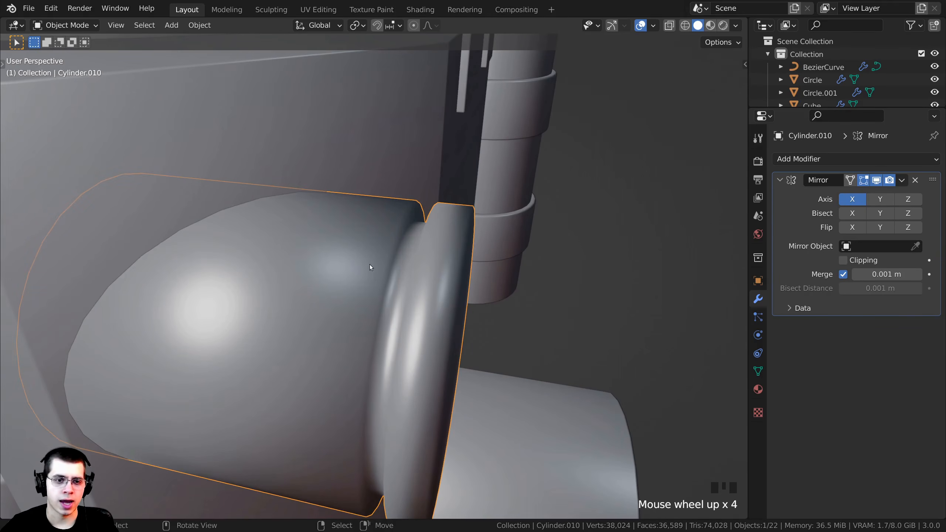
middle_drag(370, 264, 699, 217)
click(813, 160)
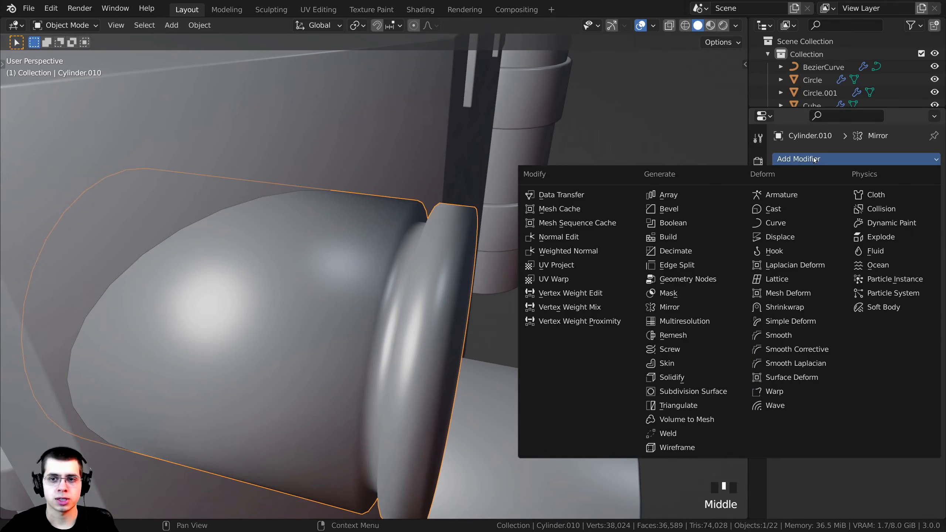
click(665, 210)
scroll(398, 362, down, 2)
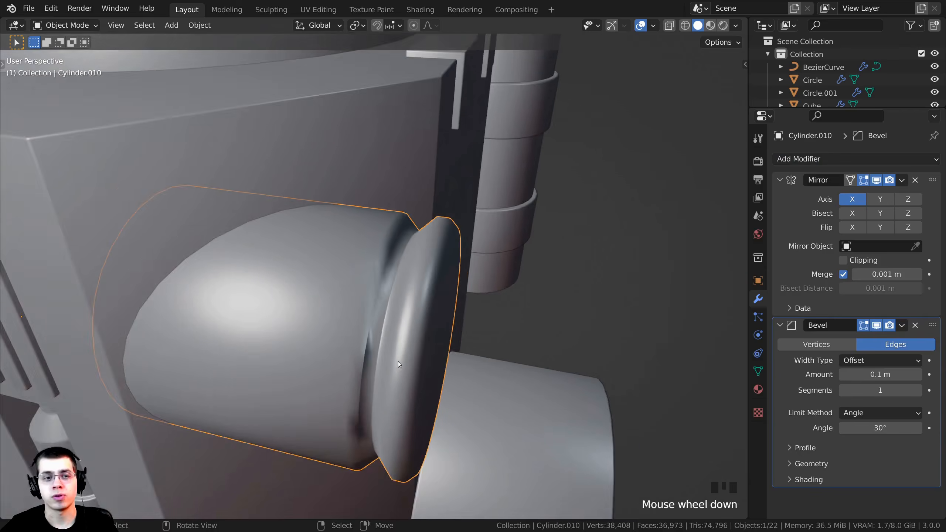
Raise the Bevel modifier's segments to 4 on the stepped side cylinder
middle_drag(398, 362, 722, 362)
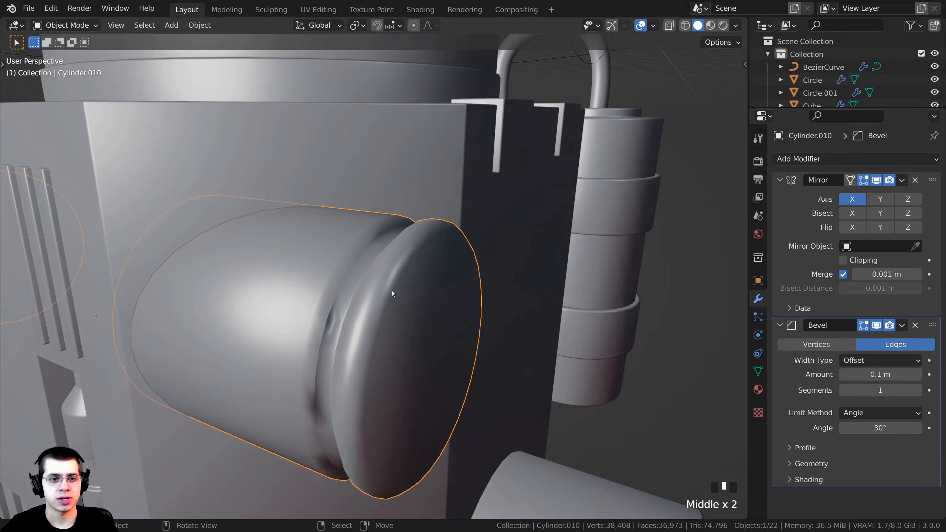
scroll(392, 292, down, 2)
click(919, 391)
click(919, 390)
click(919, 391)
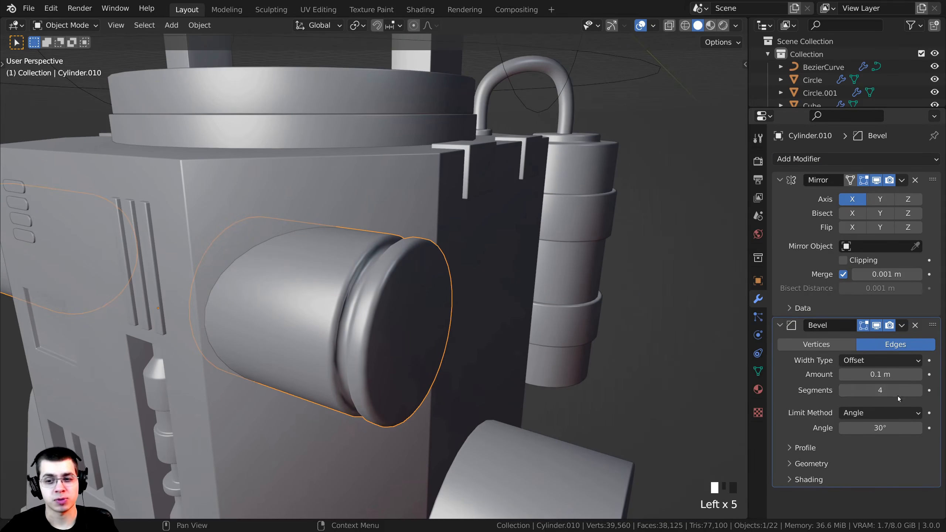
Reduce the side cylinder's bevel amount to 0.005 m
middle_drag(484, 357, 442, 346)
scroll(384, 284, up, 4)
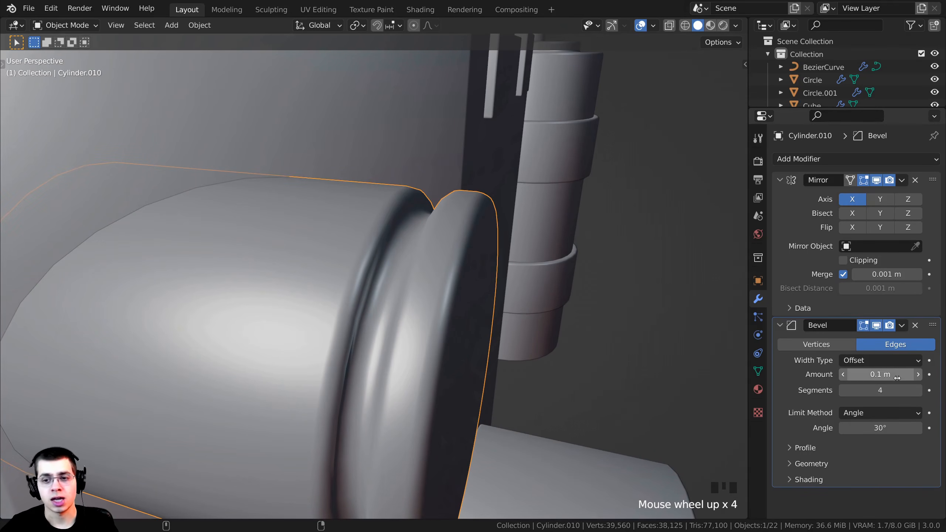
drag(897, 378, 886, 378)
scroll(481, 298, down, 5)
middle_drag(481, 299, 467, 327)
scroll(467, 327, up, 4)
shift+middle_drag(457, 296, 491, 284)
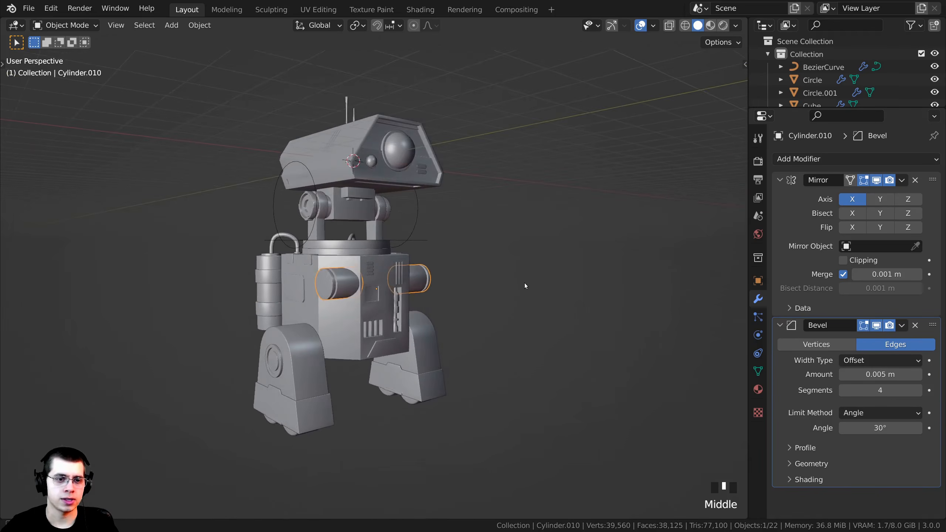
scroll(420, 342, up, 5)
scroll(464, 302, down, 4)
In Edit Mode, duplicate the cylinder's end face about 0.243 m outward along X and separate it into its own object
key(Tab)
scroll(543, 307, up, 6)
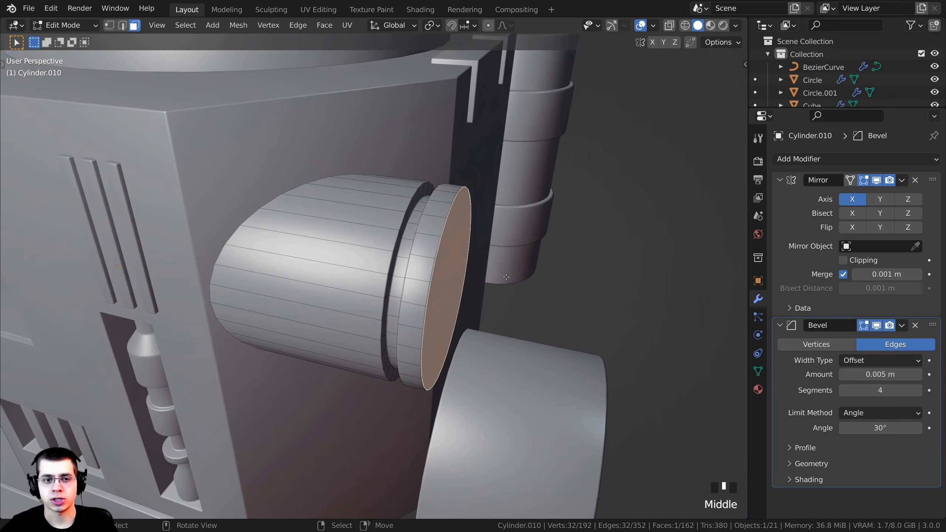
key(shift+d)
key(x)
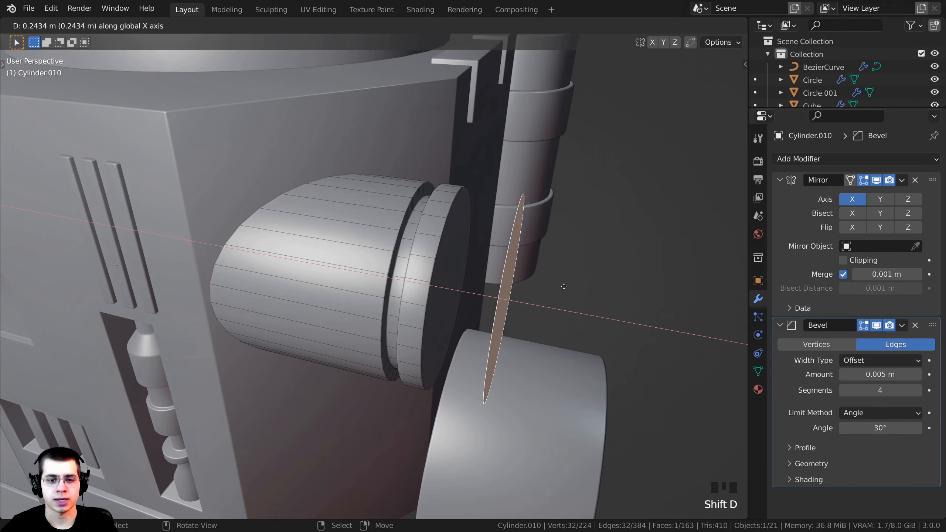
click(564, 286)
middle_drag(564, 286, 441, 218)
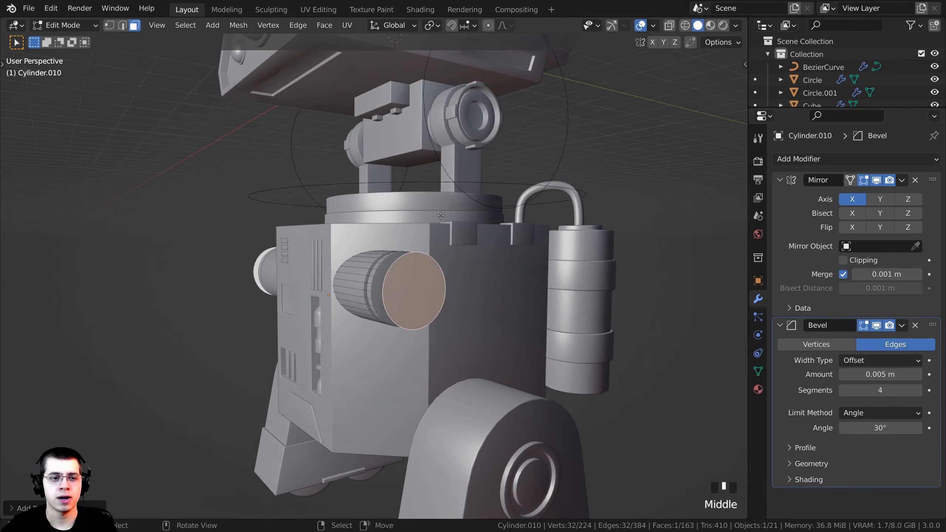
key(p)
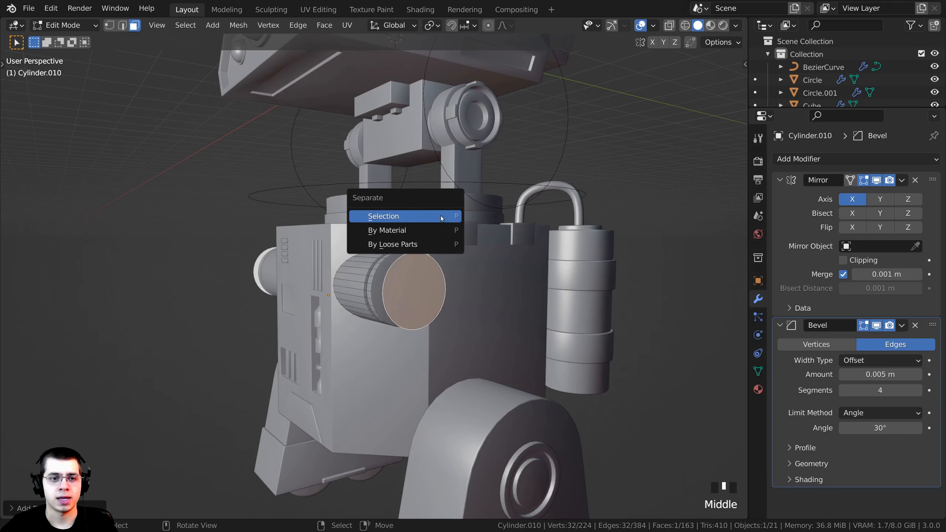
click(381, 216)
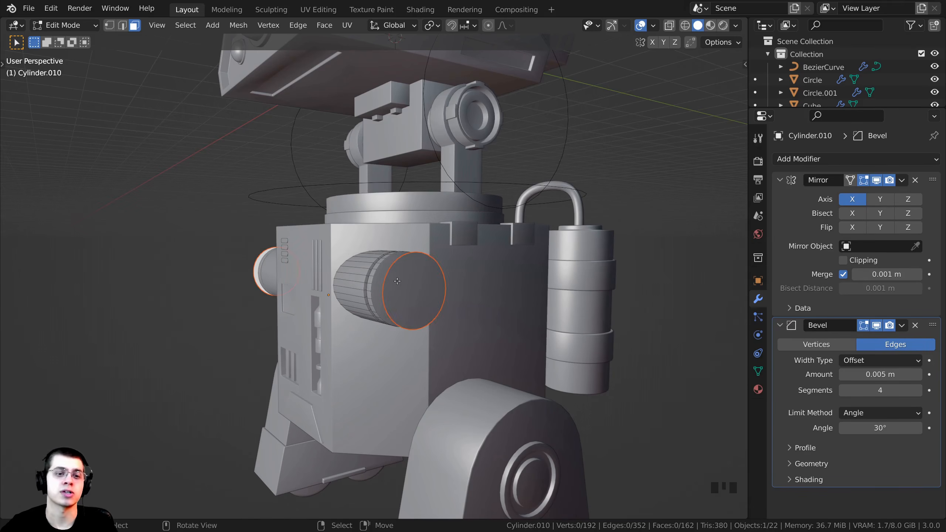
Select the separated disc, then move all its geometry back about 0.244 m along X against the cylinder's end in Edit Mode
scroll(423, 309, up, 3)
key(Tab)
right_click(439, 301)
middle_drag(423, 309, 534, 289)
key(g)
right_click(459, 289)
key(Tab)
key(a)
key(a)
key(a)
key(g)
key(x)
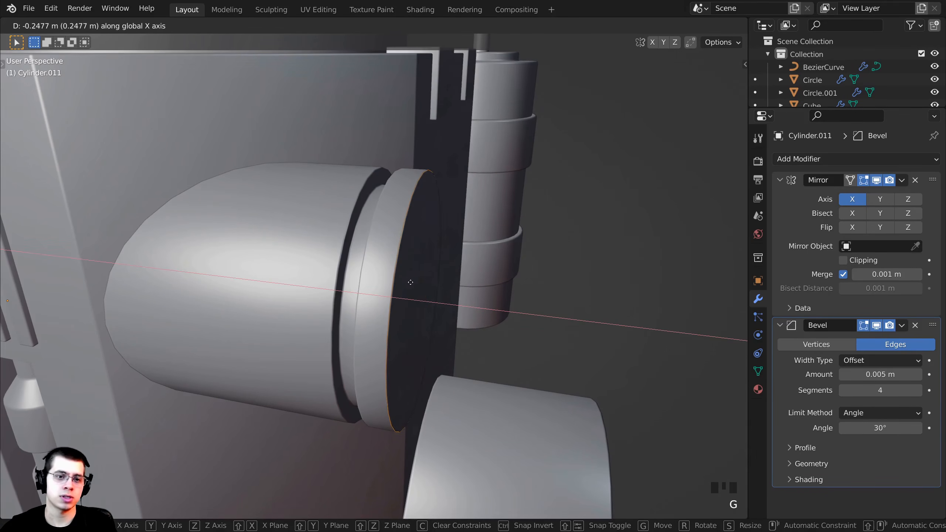
click(436, 273)
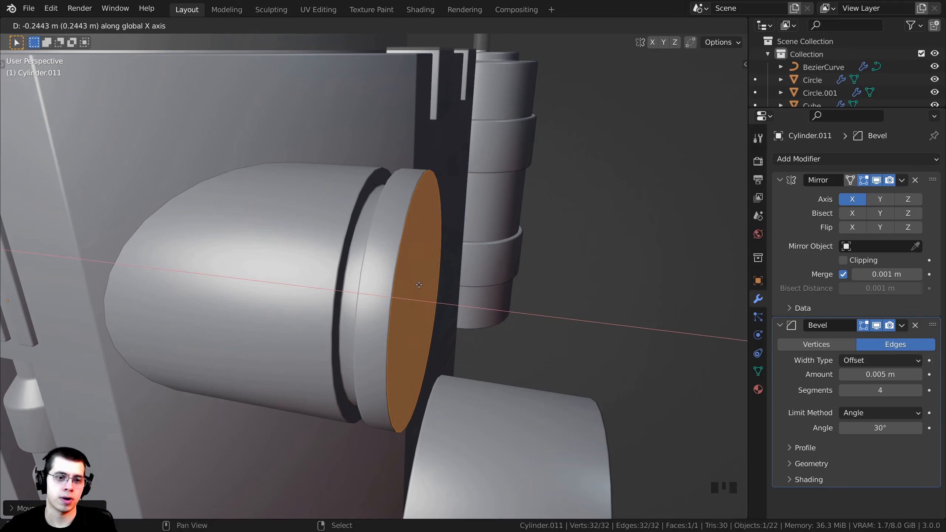
Extrude the disc face outward into a thick ring and inset its end face about 0.041 m
scroll(437, 272, down, 2)
key(e)
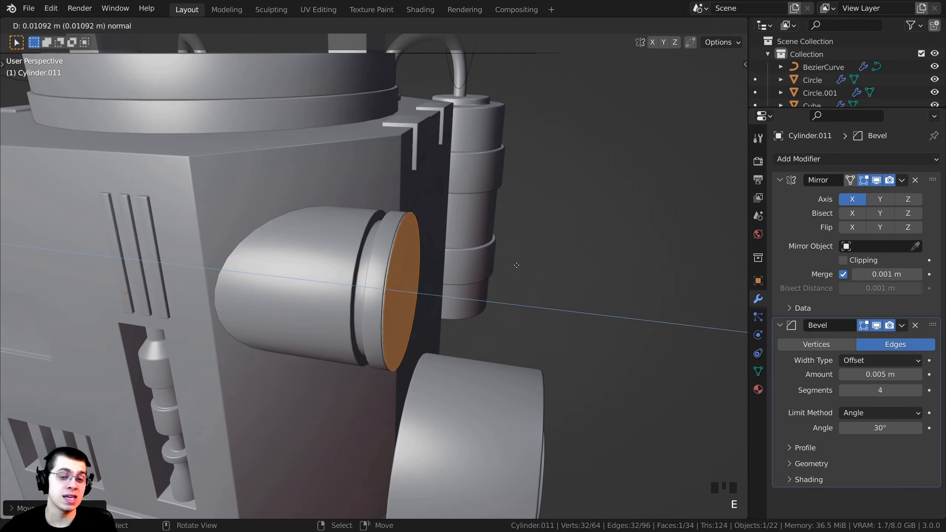
click(549, 274)
middle_drag(549, 274, 722, 275)
key(i)
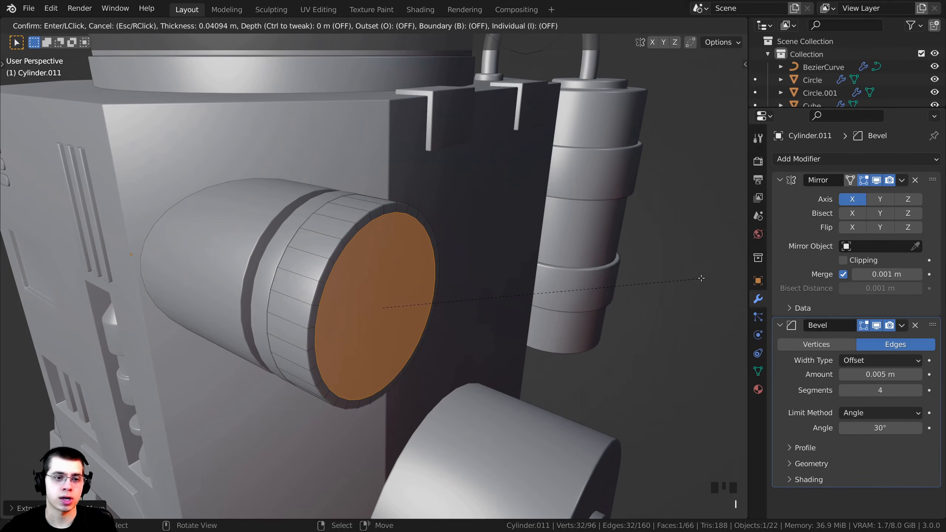
click(701, 278)
Extrude the inset face outward about 0.034 m and scale it to about 0.934 to form a tapered lip
key(e)
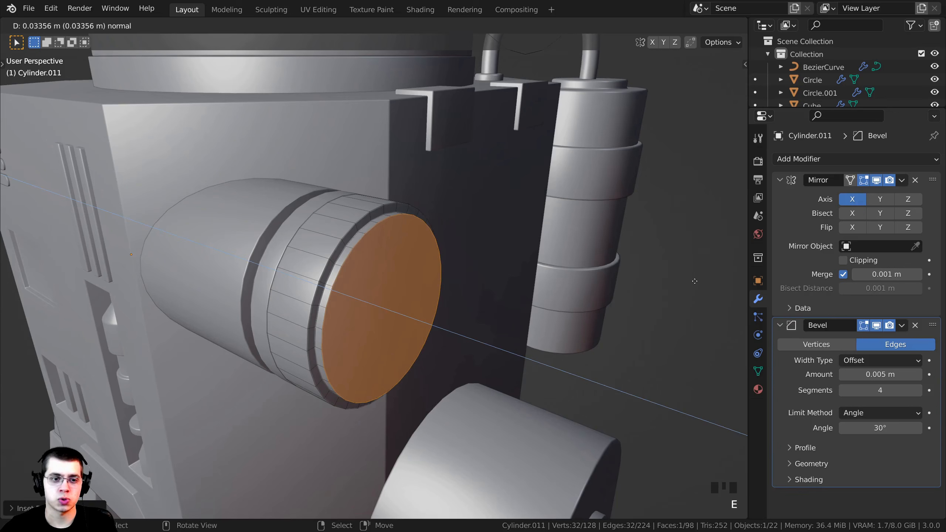
click(697, 282)
key(s)
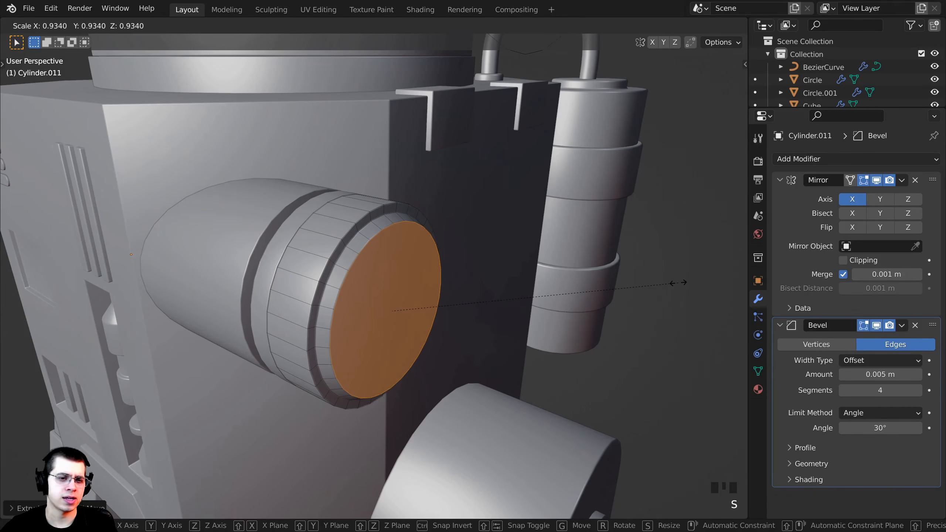
click(679, 282)
Inset the end face about 0.096 m and extrude it inward to form a circular recess
middle_drag(678, 282, 684, 263)
scroll(684, 263, up, 2)
key(i)
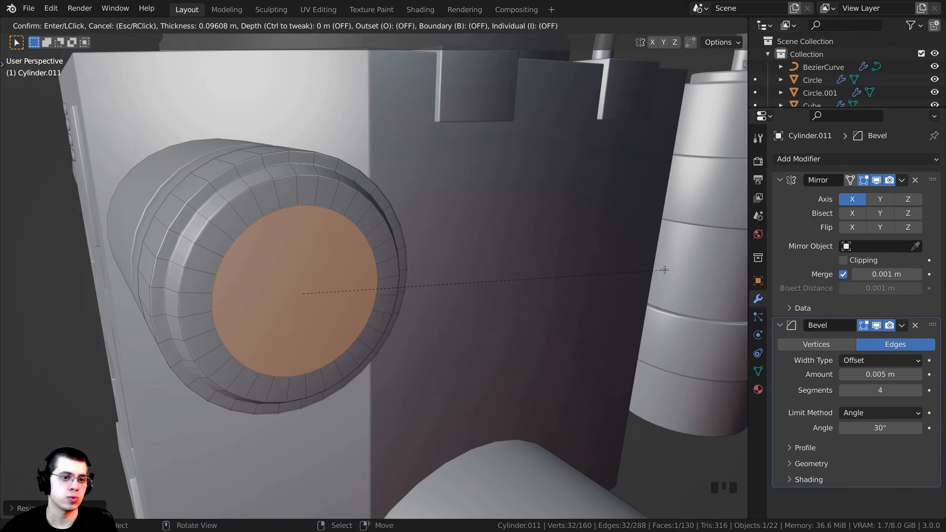
click(665, 270)
middle_drag(665, 269, 414, 220)
key(e)
click(690, 264)
Inset the recess floor about 0.043 m and extrude the inner face outward as a raised round centre
scroll(222, 320, up, 3)
scroll(344, 229, down, 5)
middle_drag(493, 218, 372, 298)
scroll(373, 298, up, 3)
key(i)
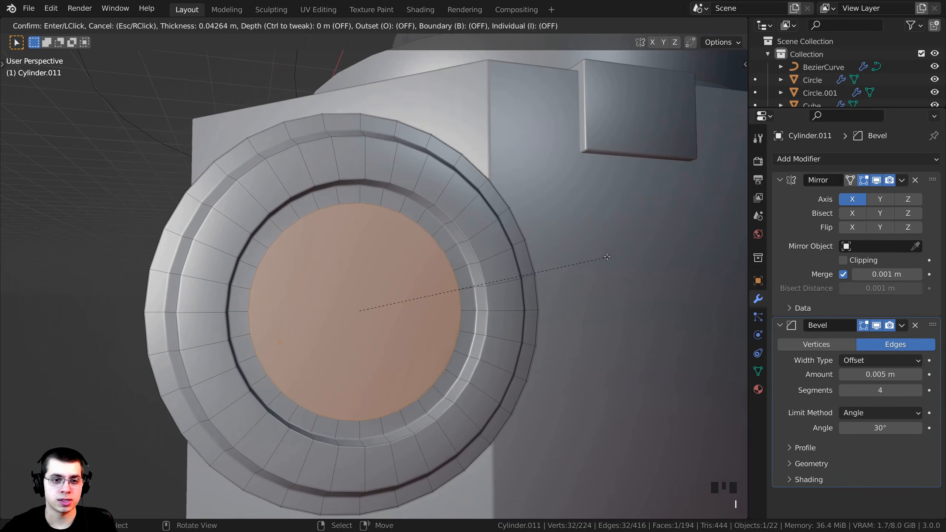
click(594, 258)
middle_drag(594, 258, 616, 257)
key(e)
click(627, 260)
Return to Object Mode and save the file
key(Tab)
scroll(633, 262, down, 4)
key(ctrl+s)
Reopen the ring part in Edit Mode and switch to face selection around its outer side faces
key(Tab)
scroll(307, 227, down, 2)
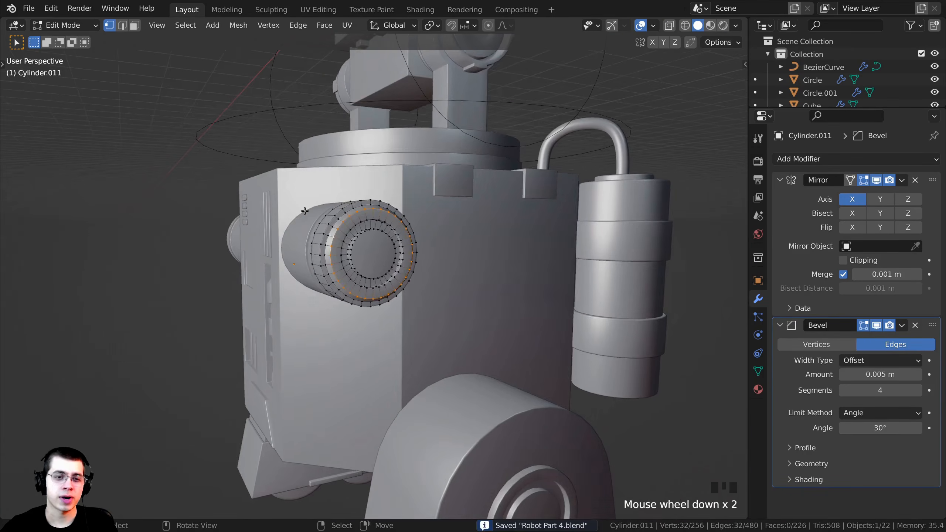
scroll(307, 227, up, 2)
middle_drag(313, 233, 228, 233)
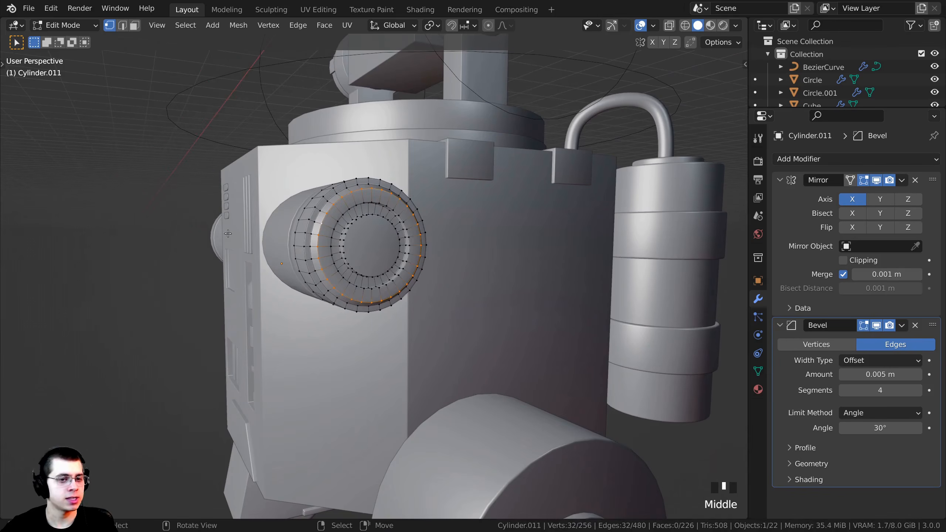
middle_drag(327, 253, 421, 265)
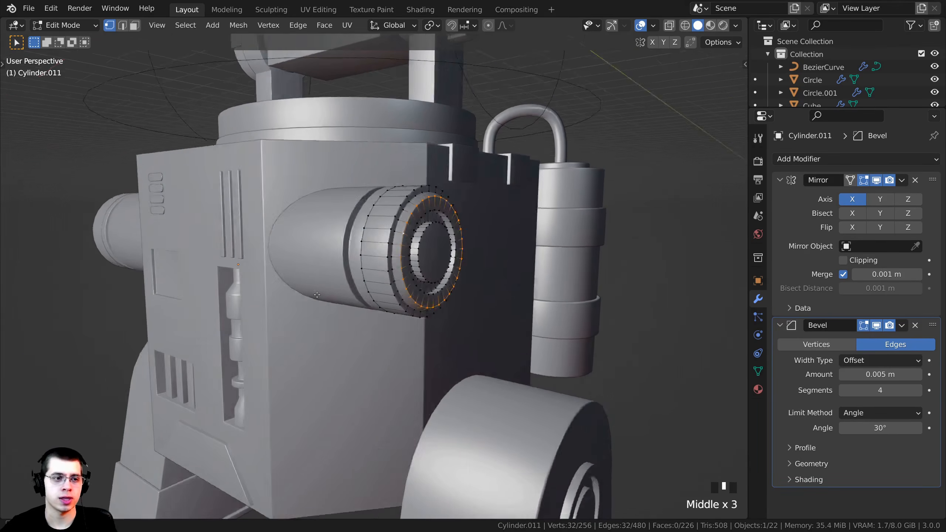
scroll(421, 265, up, 2)
key(3)
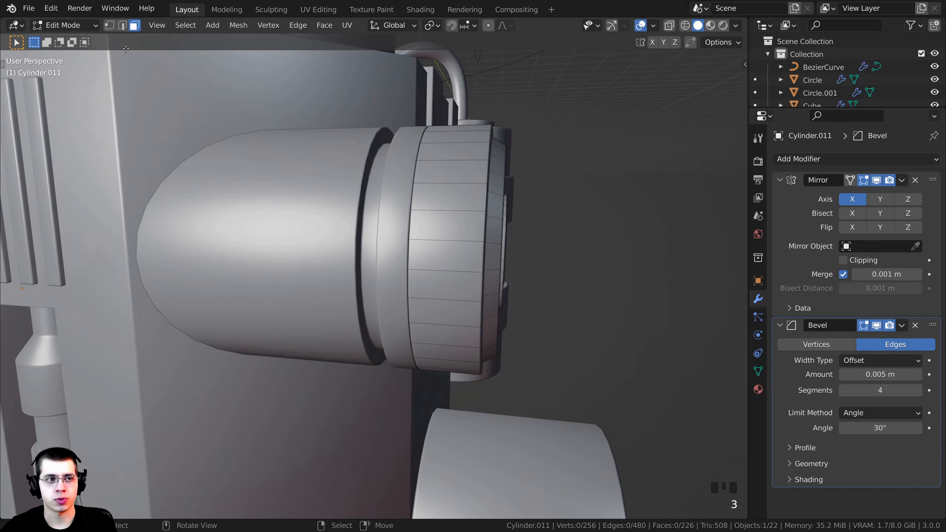
scroll(261, 231, down, 3)
middle_drag(261, 231, 321, 239)
scroll(321, 238, up, 2)
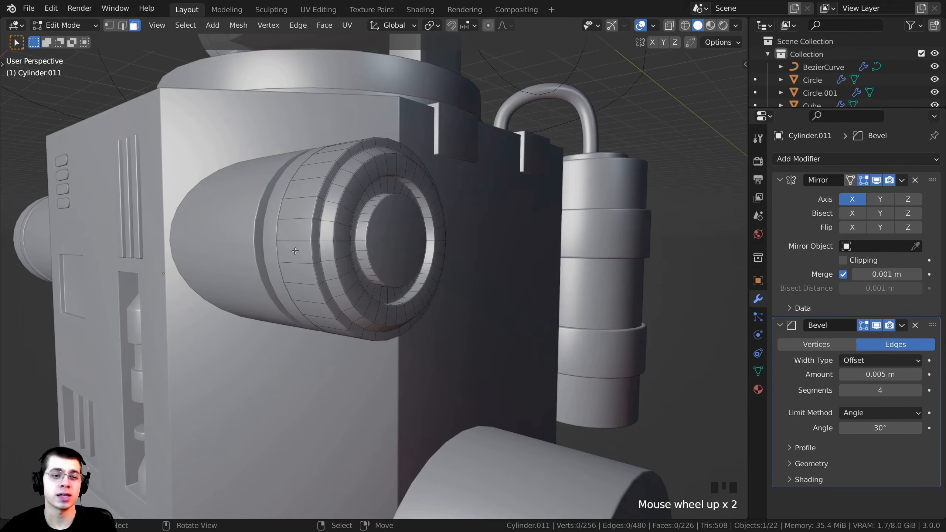
shift+middle_drag(265, 229, 372, 266)
scroll(371, 265, up, 2)
Select six adjacent outer side faces on the ring, on the side facing the robot's front
right_click(333, 238)
shift+right_click(327, 272)
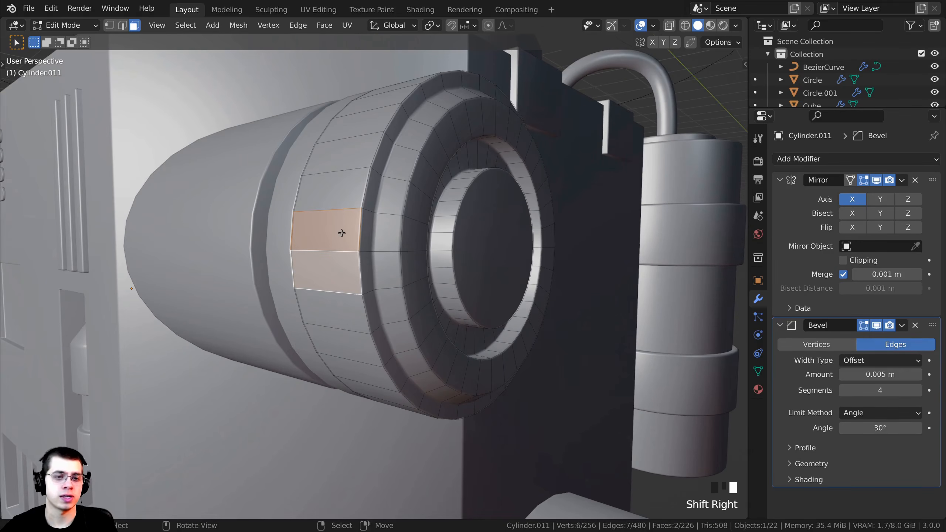
right_click(339, 238)
shift+right_click(341, 268)
middle_drag(339, 263, 313, 255)
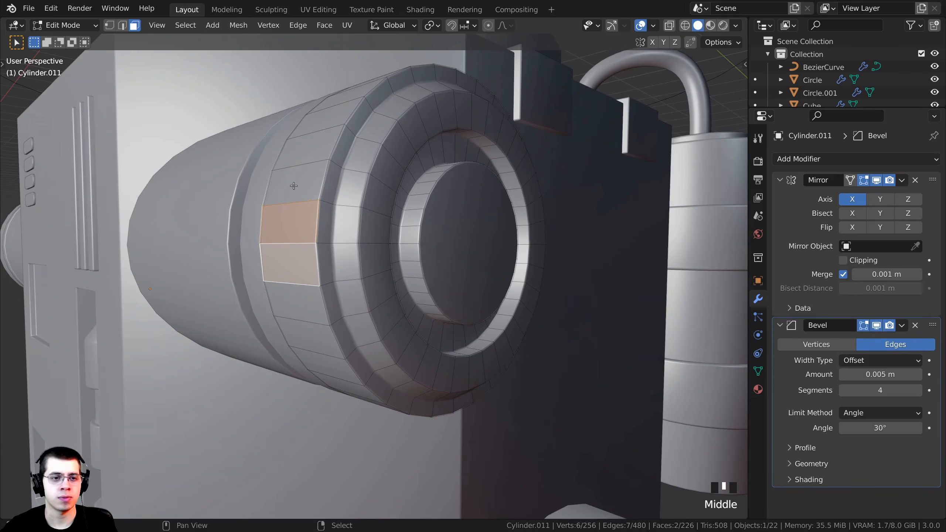
shift+right_click(294, 183)
shift+right_click(303, 285)
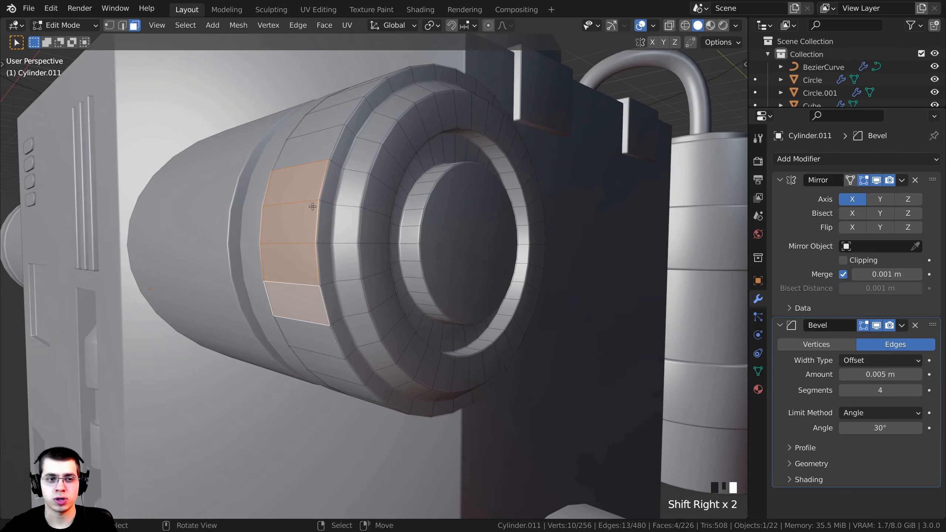
shift+right_click(313, 153)
shift+right_click(313, 330)
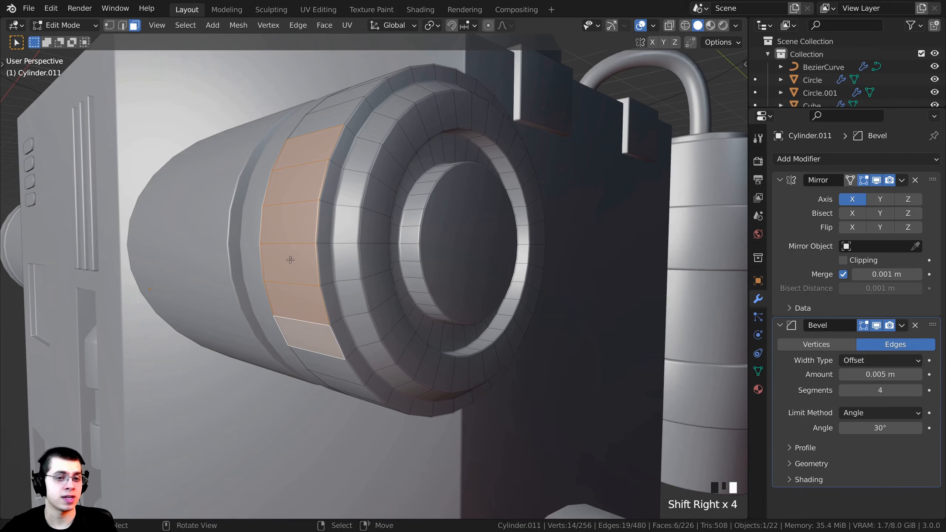
In right orthographic view, extrude the six selected faces forward about 0.8 m to form an arm
middle_drag(290, 260, 261, 262)
scroll(298, 291, down, 4)
shift+middle_drag(334, 336, 384, 317)
middle_drag(337, 259, 381, 301)
scroll(269, 285, down, 5)
key(KP_3)
scroll(580, 219, up, 7)
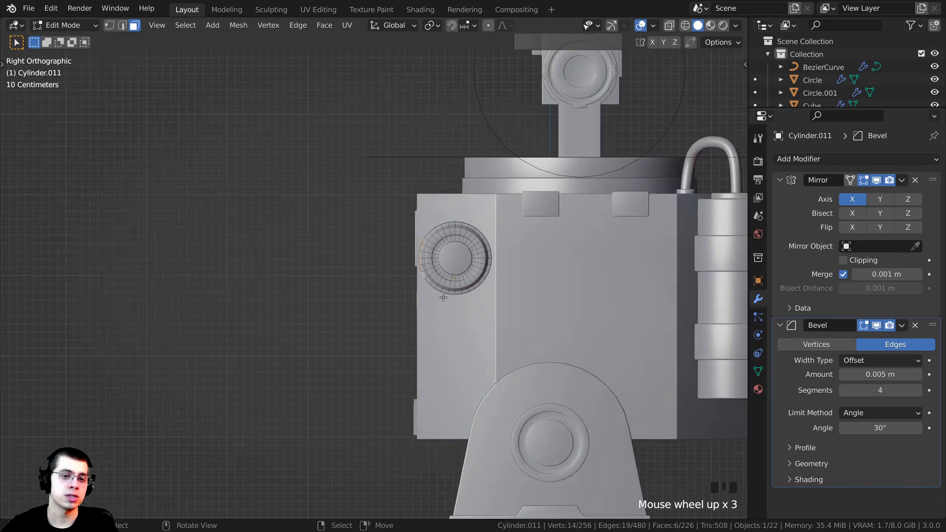
key(e)
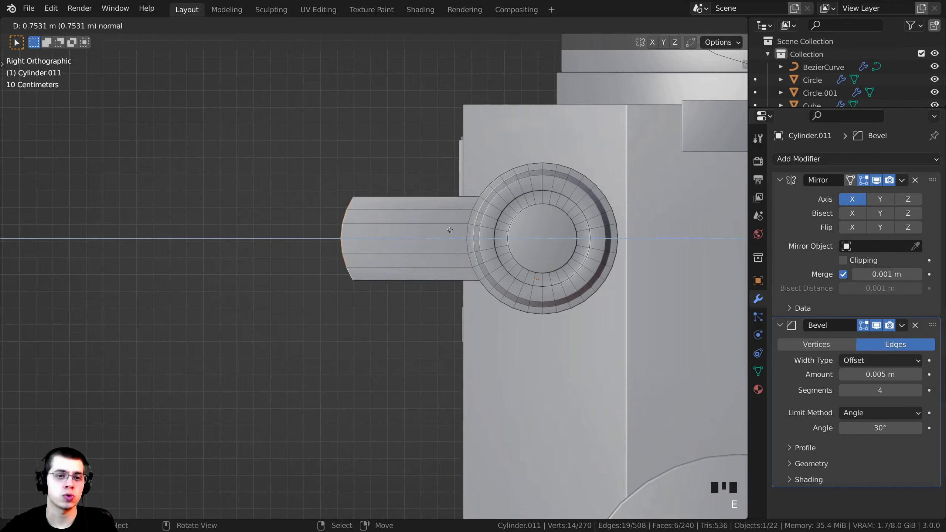
click(438, 229)
Scale the arm's curved end faces along Y to flatten them into a straight end
scroll(429, 237, down, 4)
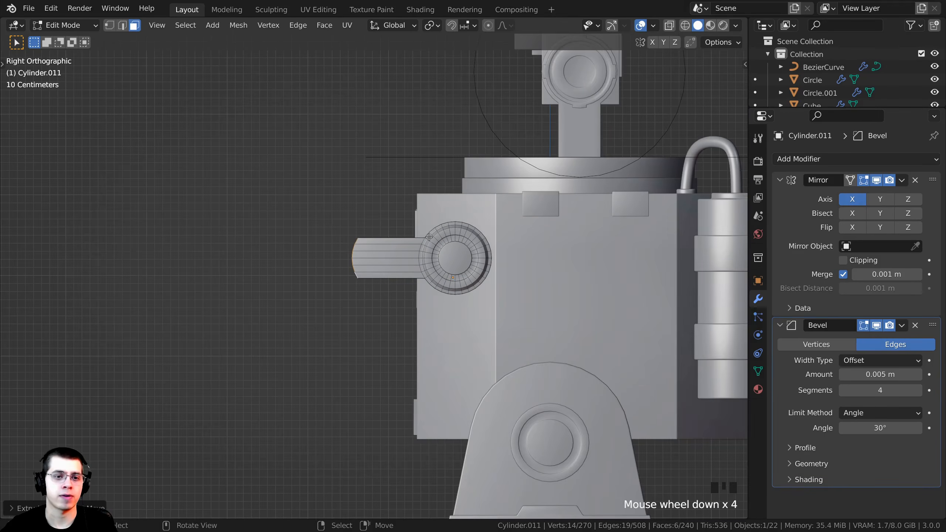
scroll(446, 224, up, 4)
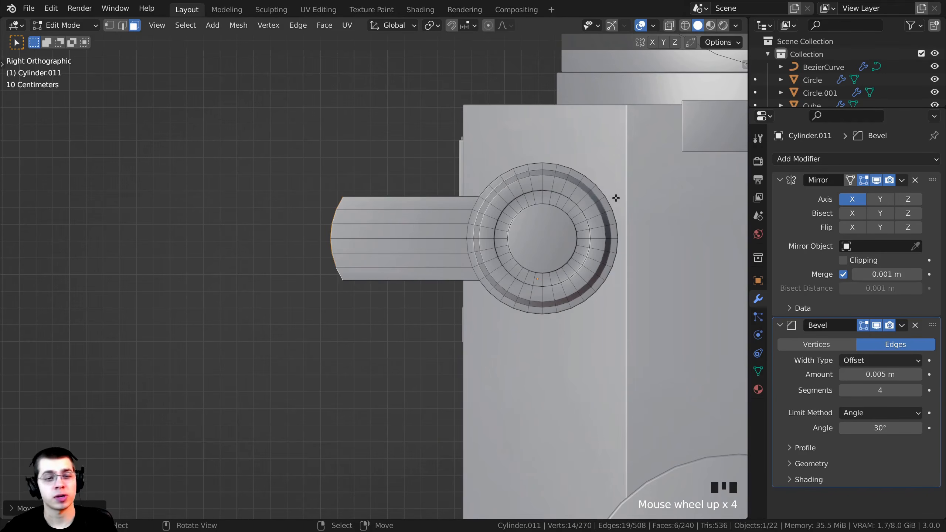
key(s)
key(y)
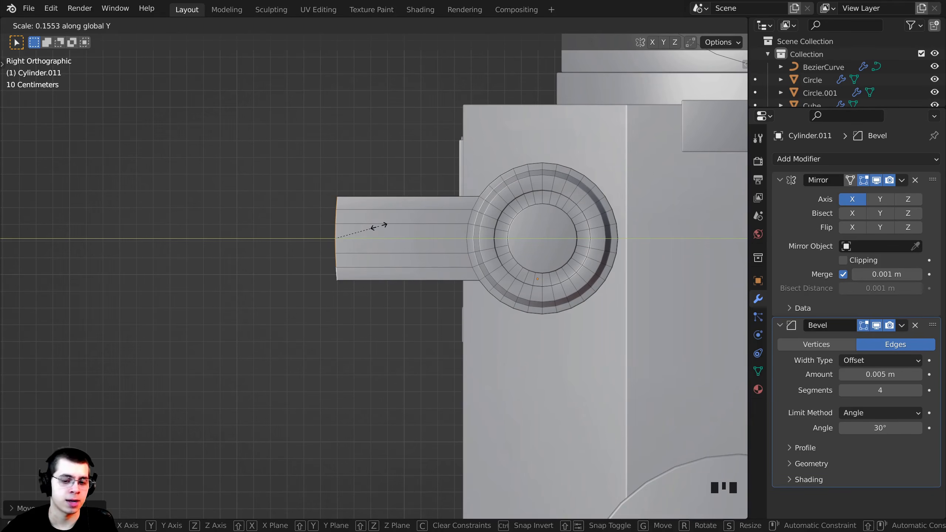
key(Return)
Delete the six flattened faces at the end of the arm
middle_drag(378, 226, 440, 254)
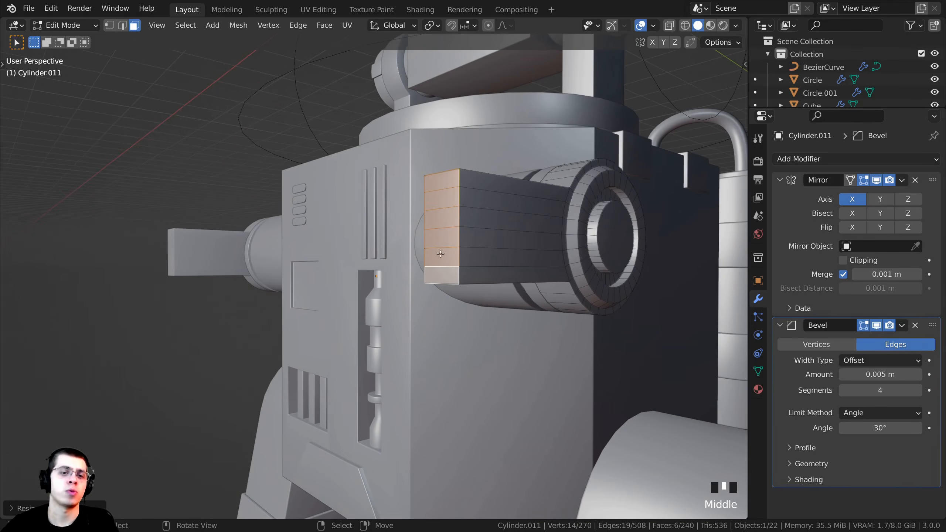
key(x)
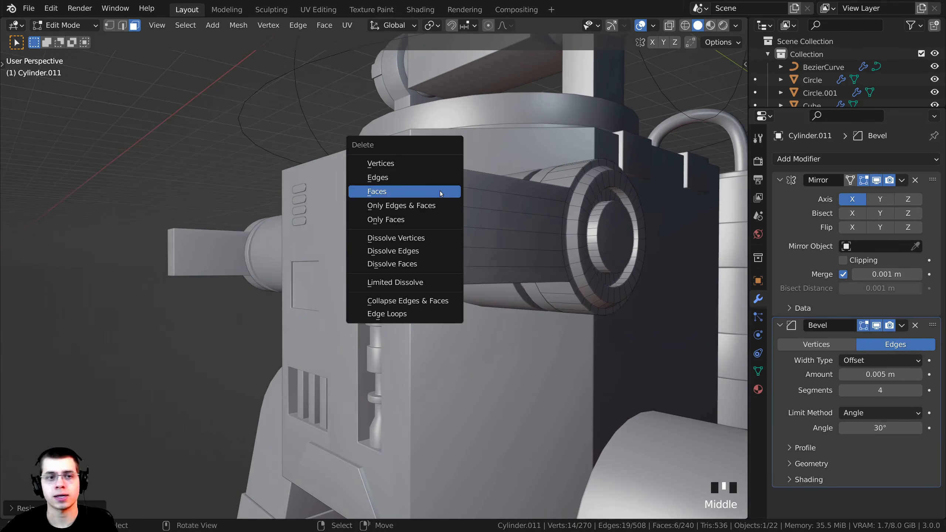
click(440, 188)
Select the open edge loop at the arm's front end and scale it along X to about 0.76 to taper the arm
scroll(440, 188, down, 2)
middle_drag(440, 188, 400, 248)
shift+middle_drag(400, 248, 384, 317)
scroll(378, 275, up, 3)
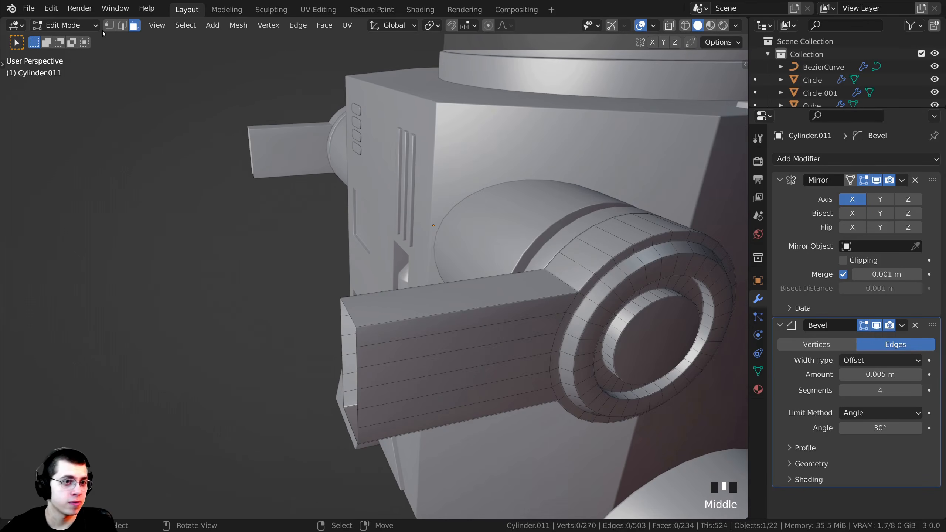
shift+middle_drag(332, 312, 510, 342)
alt+right_click(365, 281)
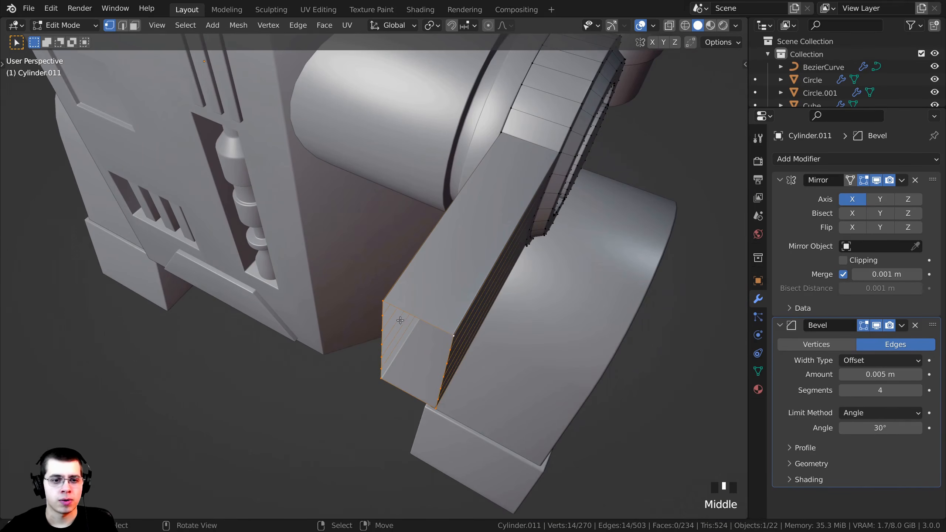
middle_drag(419, 326, 595, 320)
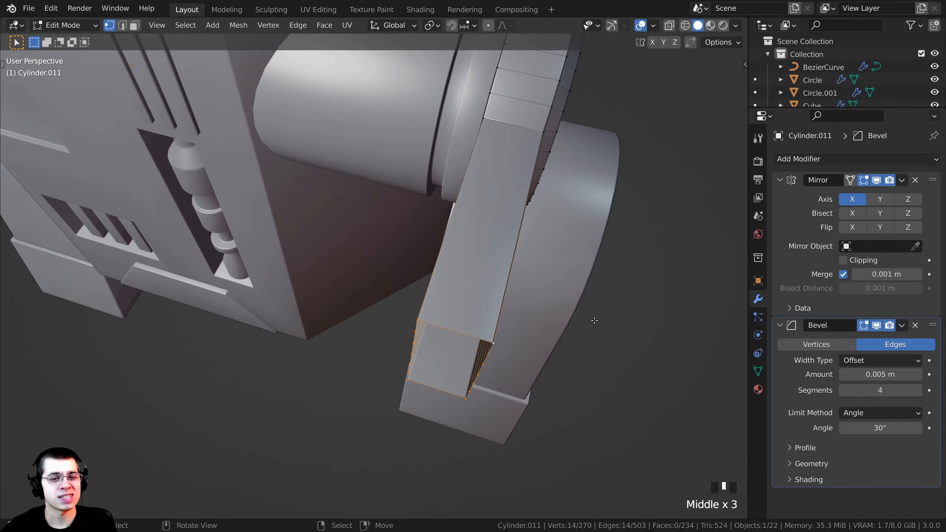
key(s)
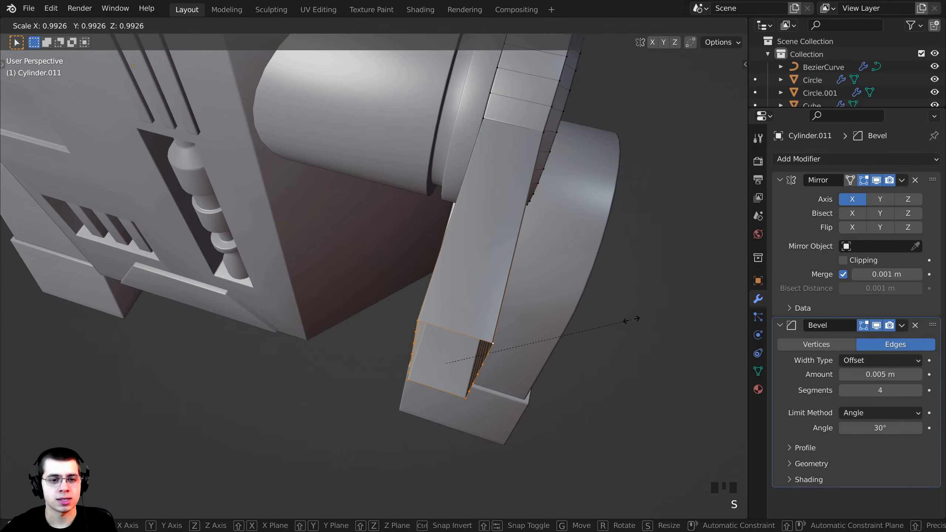
key(x)
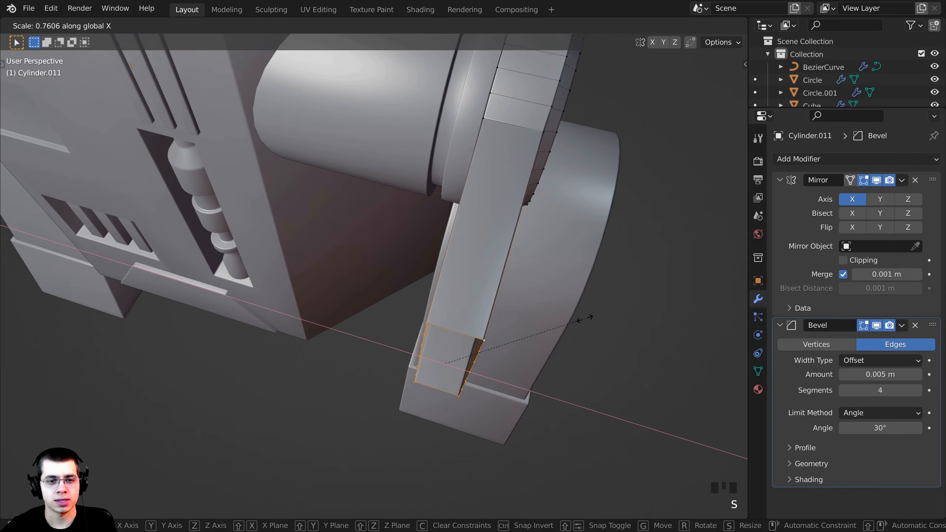
click(584, 318)
Return to Object Mode with nothing selected, reset the 3D cursor to the world origin and add a mesh cylinder
middle_drag(585, 319, 378, 228)
key(Tab)
key(alt+a)
scroll(393, 242, up, 2)
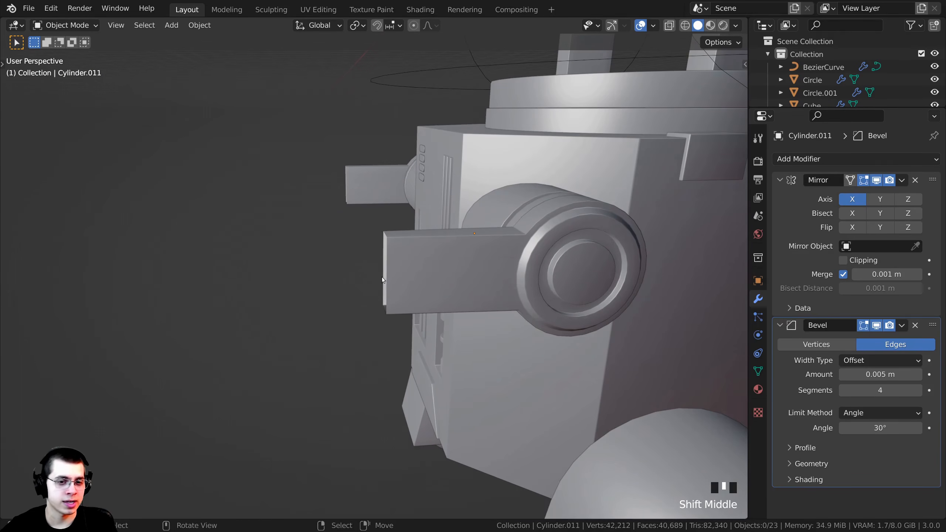
middle_drag(380, 318, 398, 279)
scroll(401, 262, down, 2)
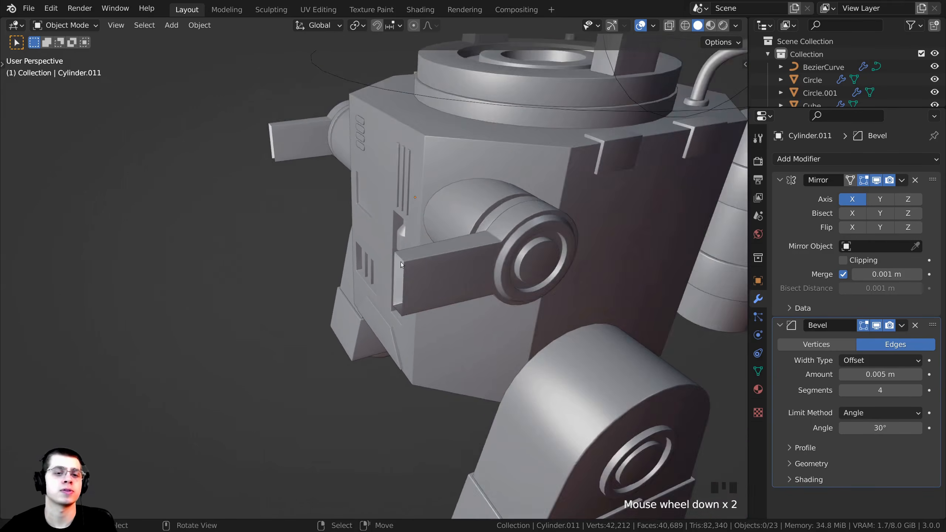
key(shift+c)
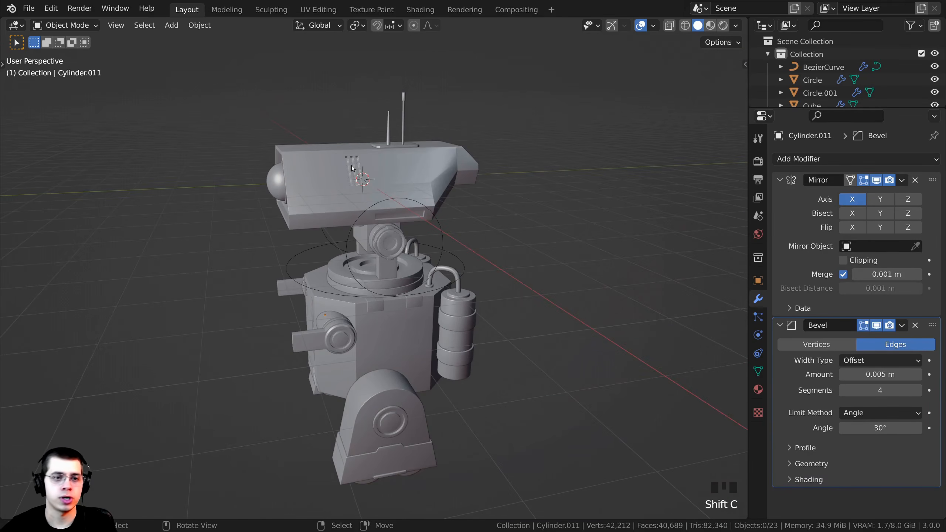
key(shift+a)
mouse_move(353, 167)
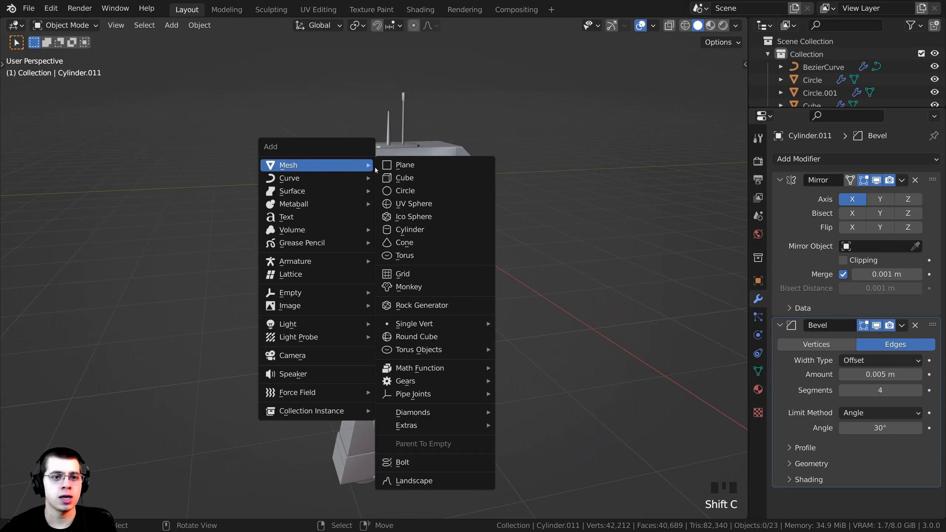
click(406, 229)
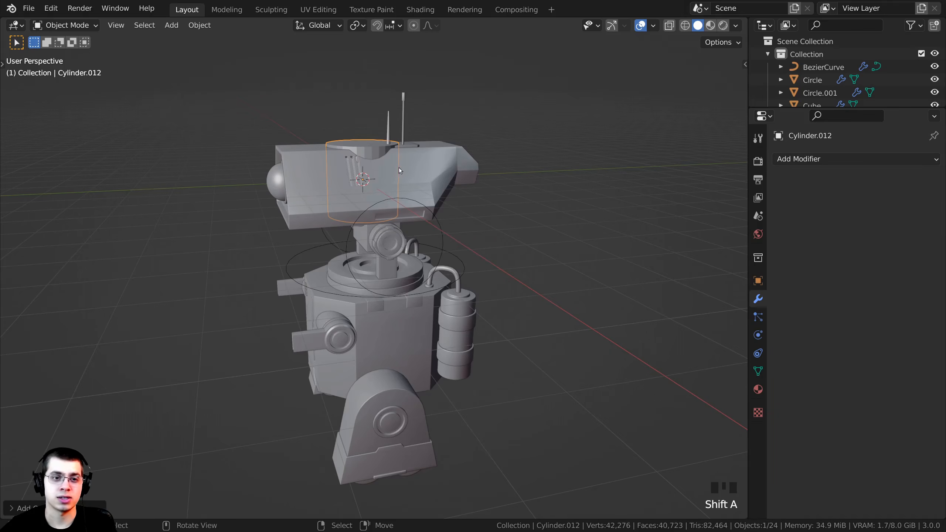
Move the new cylinder down along Z to arm level and forward along Y in front of the robot's body
middle_drag(389, 164, 418, 133)
key(Tab)
key(Tab)
key(g)
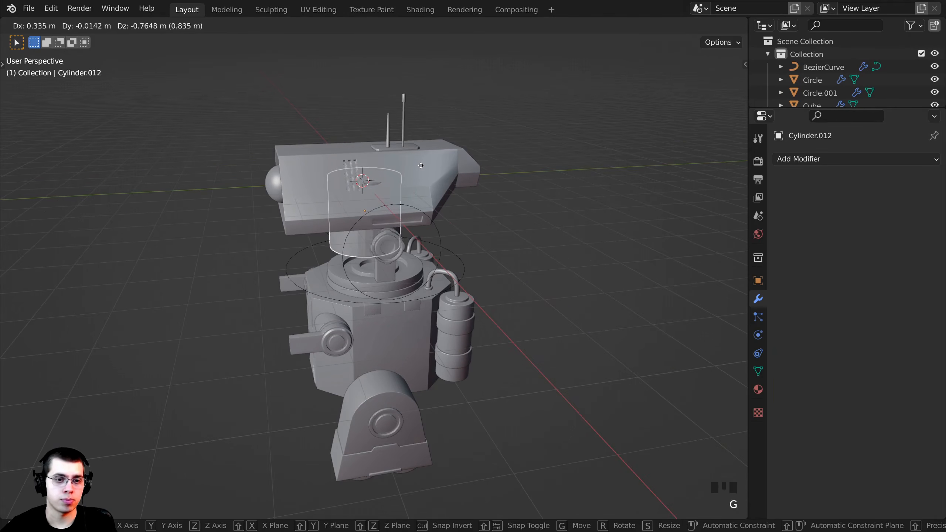
key(z)
click(415, 263)
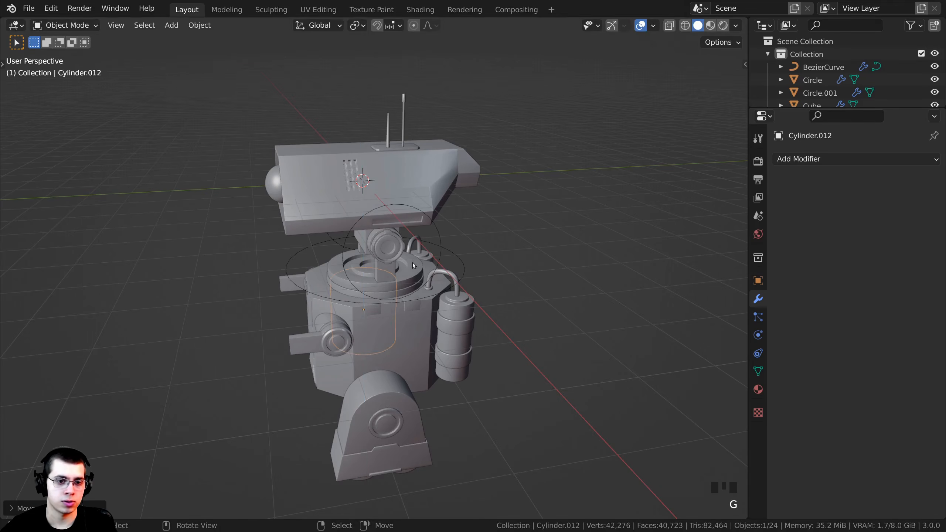
key(g)
key(y)
click(323, 275)
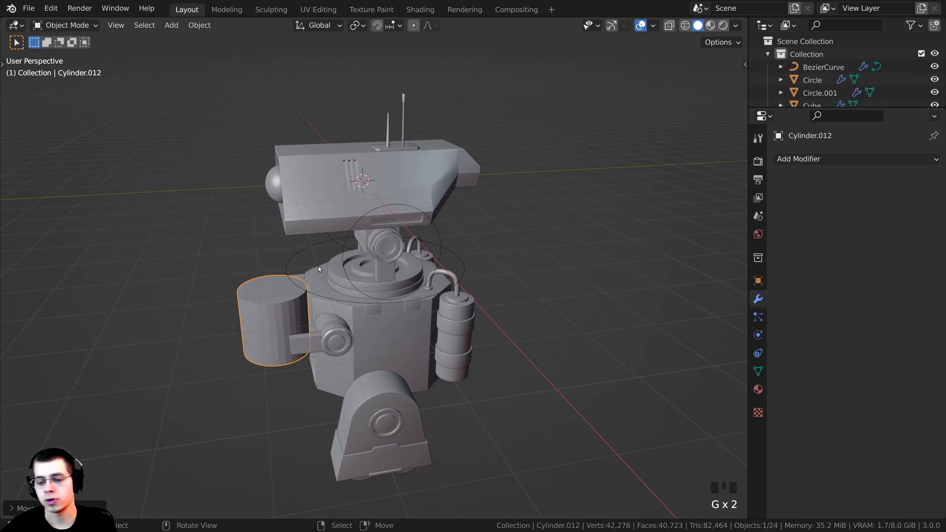
In top view Edit Mode, move the cylinder's mesh sideways to the arm's front end and scale it to about 0.2
key(KP_7)
shift+middle_drag(318, 266, 286, 245)
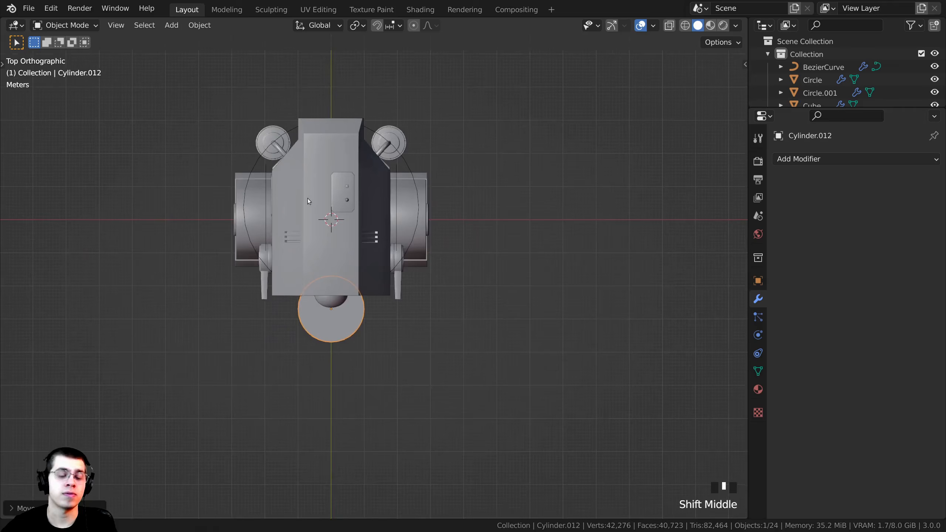
scroll(284, 229, up, 4)
key(Tab)
scroll(150, 250, up, 3)
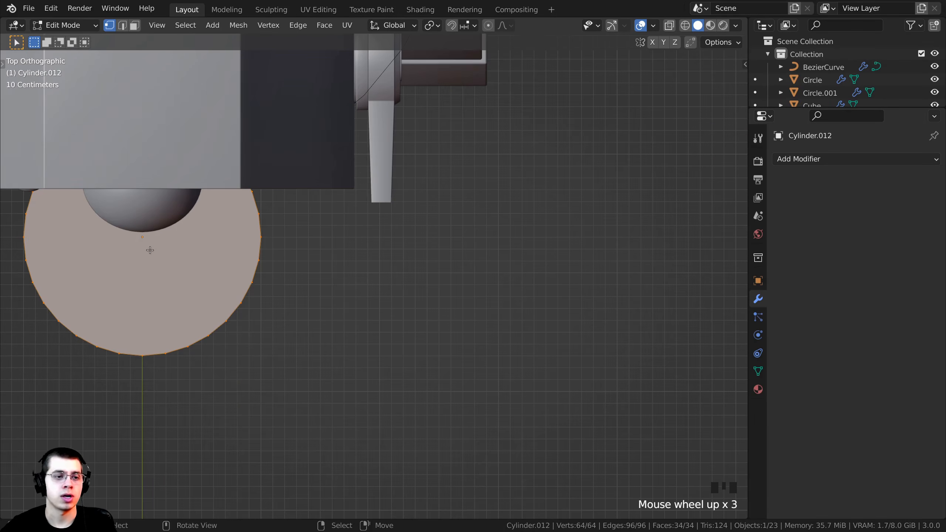
key(g)
click(467, 232)
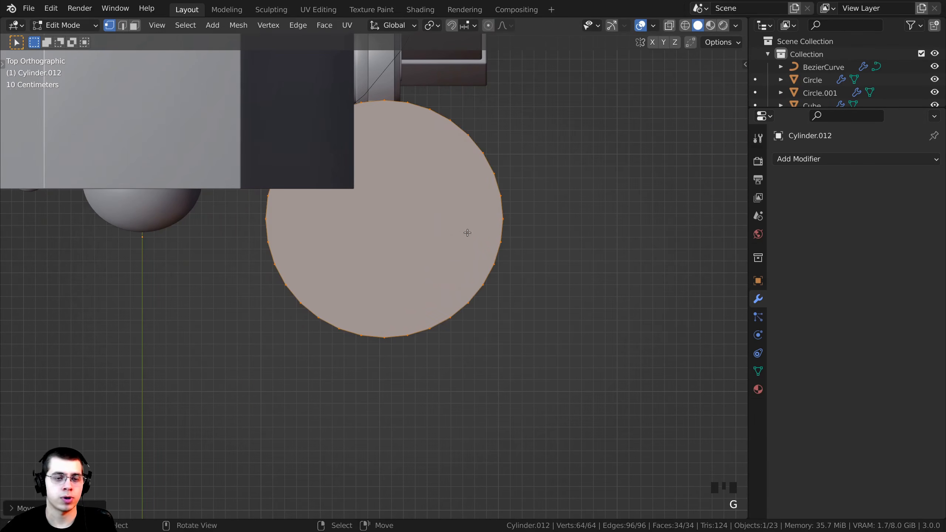
key(s)
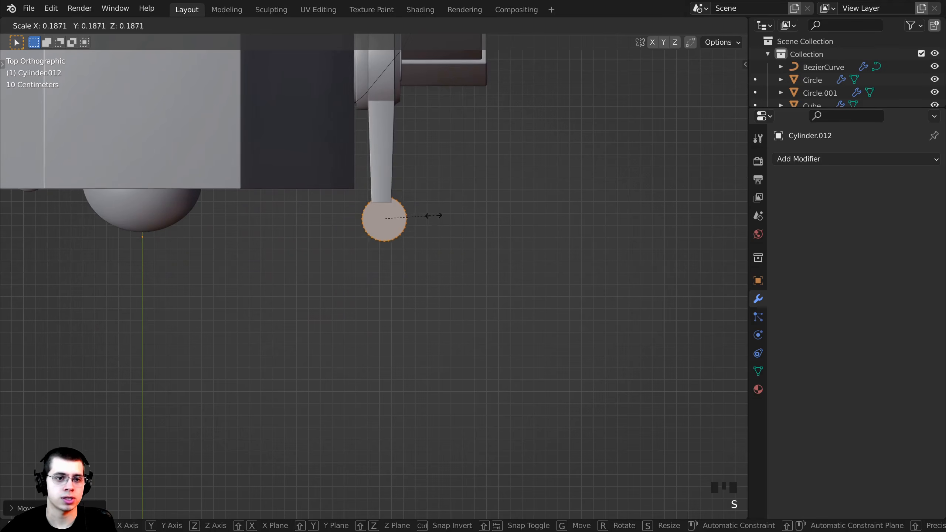
click(438, 220)
Centre the small cylinder on the tip of the arm in top view
scroll(439, 220, up, 7)
key(s)
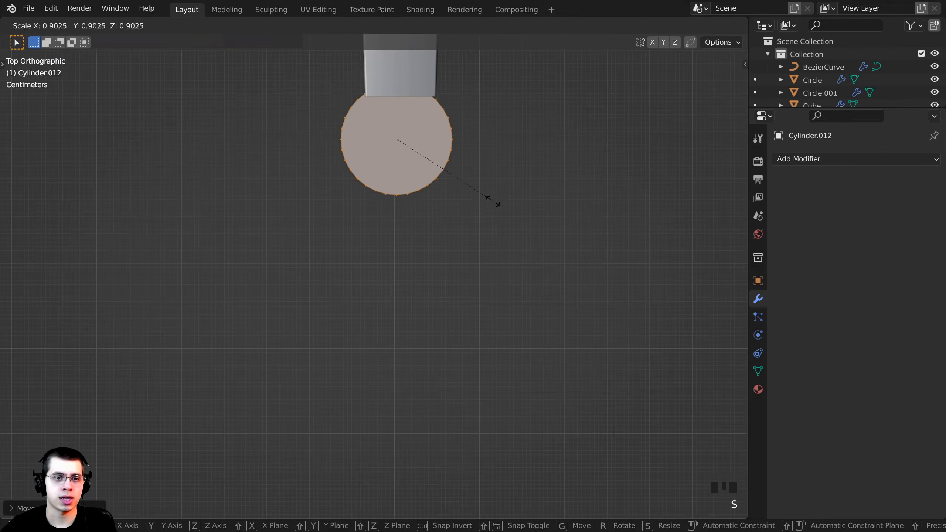
key(Escape)
shift+middle_drag(491, 201, 477, 241)
key(g)
click(465, 270)
Scale the cylinder along Z to about 2.1 and raise it about 0.25 m along Z to line up with the arm
middle_drag(354, 158, 398, 270)
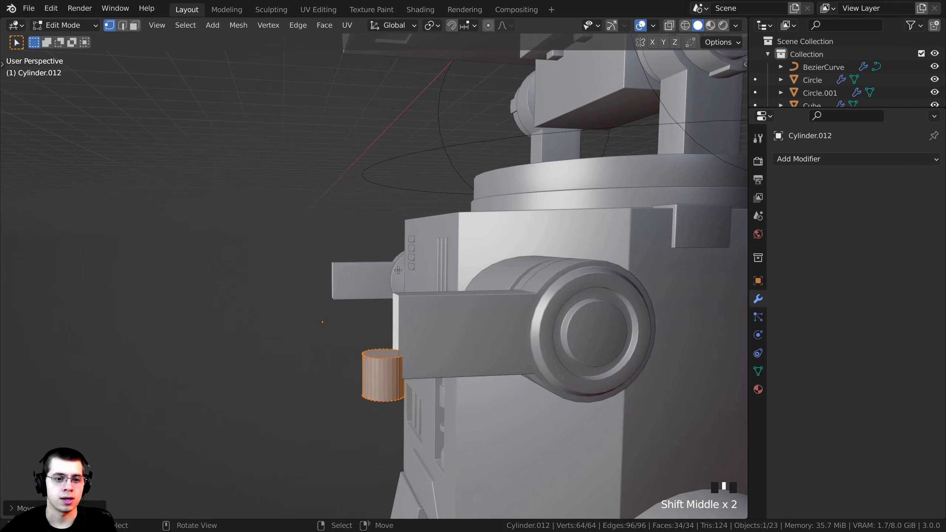
key(s)
key(z)
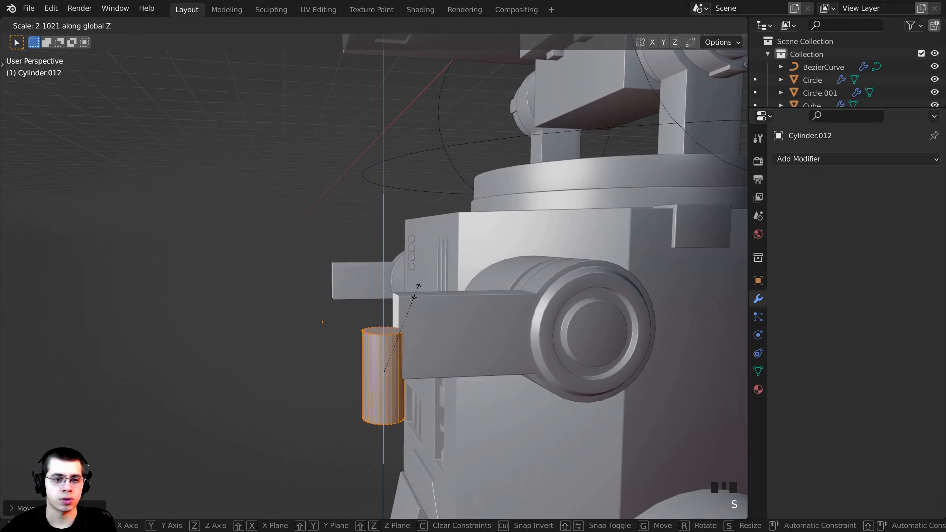
click(417, 290)
key(g)
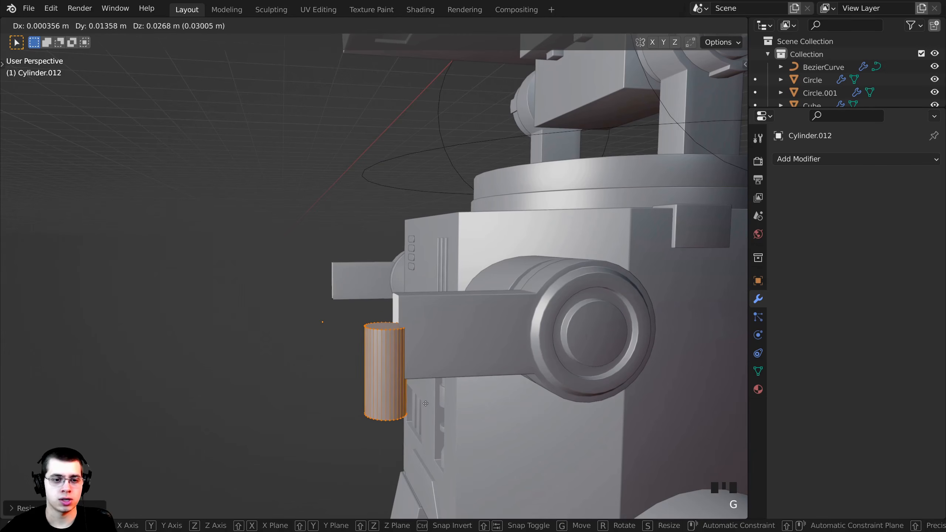
key(z)
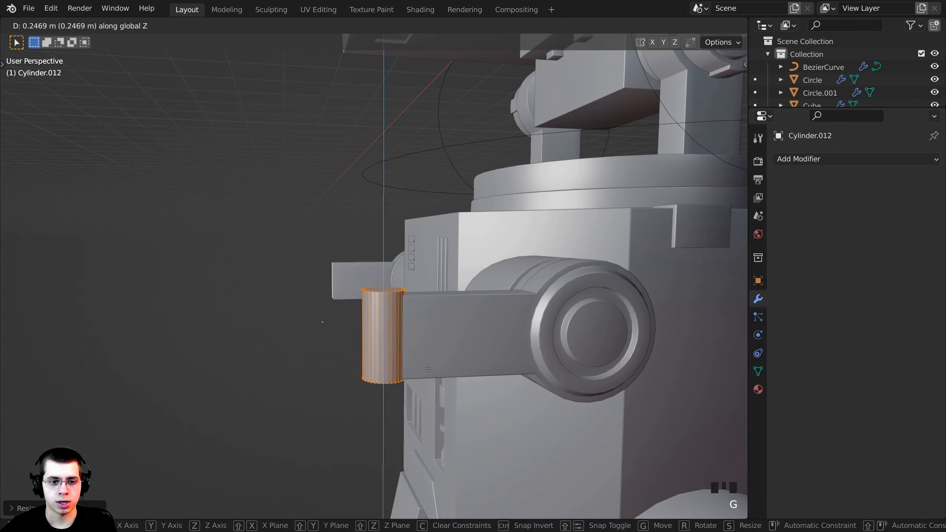
click(428, 370)
Fine-tune the cylinder's height along Z so its ends nearly match the arm's upper and lower edges
shift+middle_drag(428, 370, 428, 281)
scroll(429, 281, up, 2)
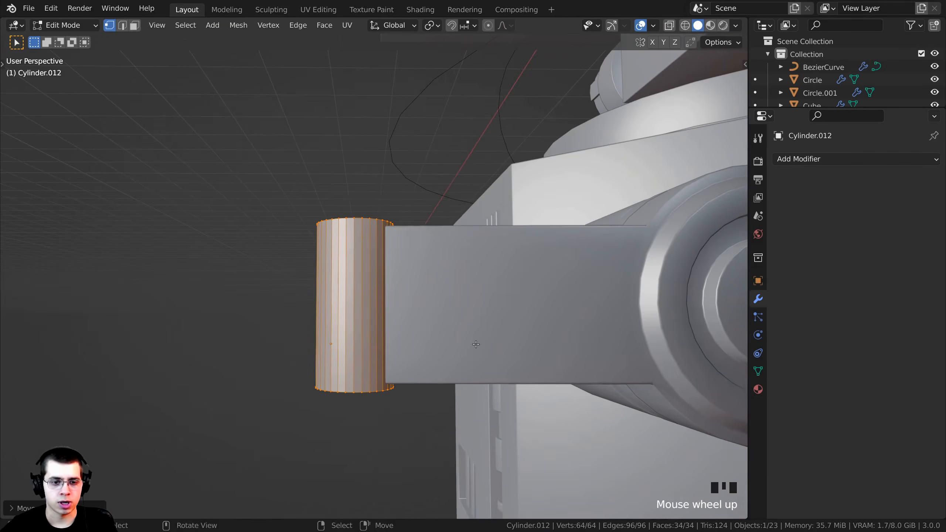
key(s)
key(z)
click(477, 350)
middle_drag(476, 350, 436, 275)
scroll(417, 234, up, 1)
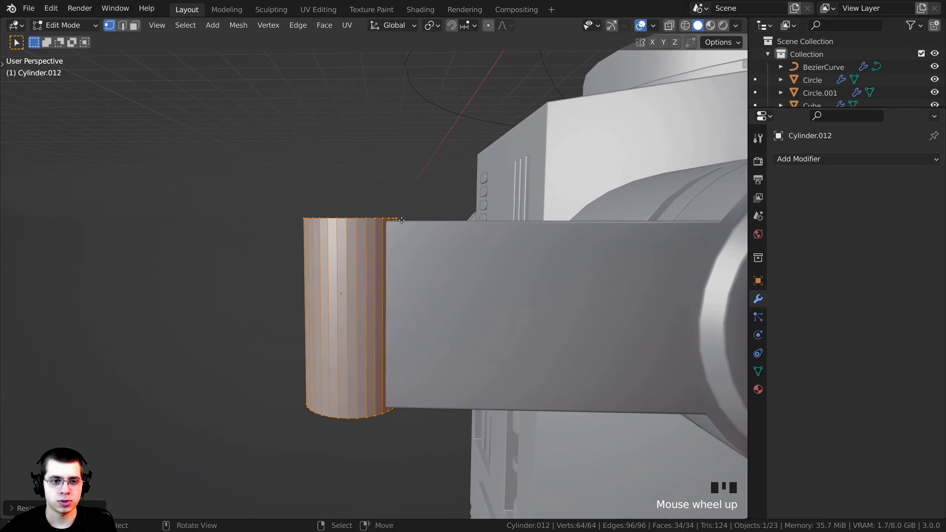
key(g)
right_click(399, 270)
key(s)
key(z)
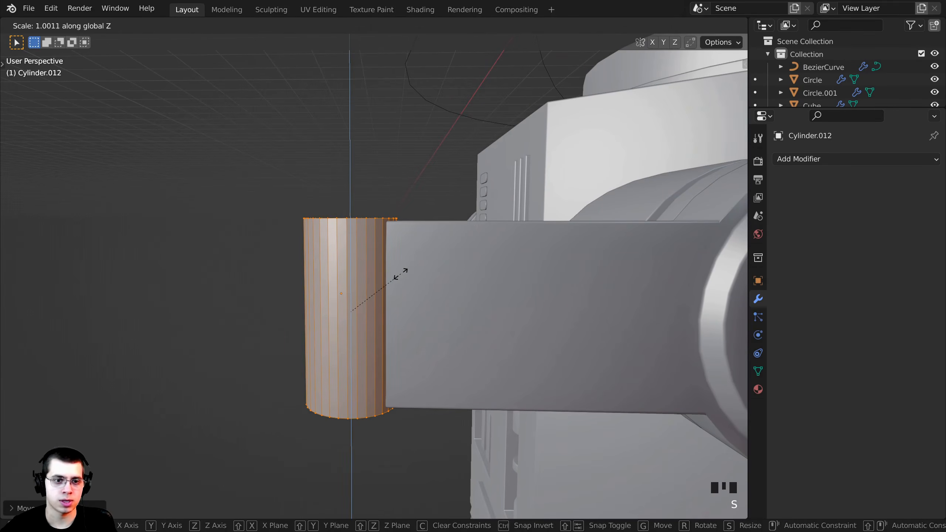
shift+click(413, 279)
Add a Mirror modifier on the X axis to the cylinder so the other arm gets a copy
middle_drag(413, 279, 654, 185)
click(826, 160)
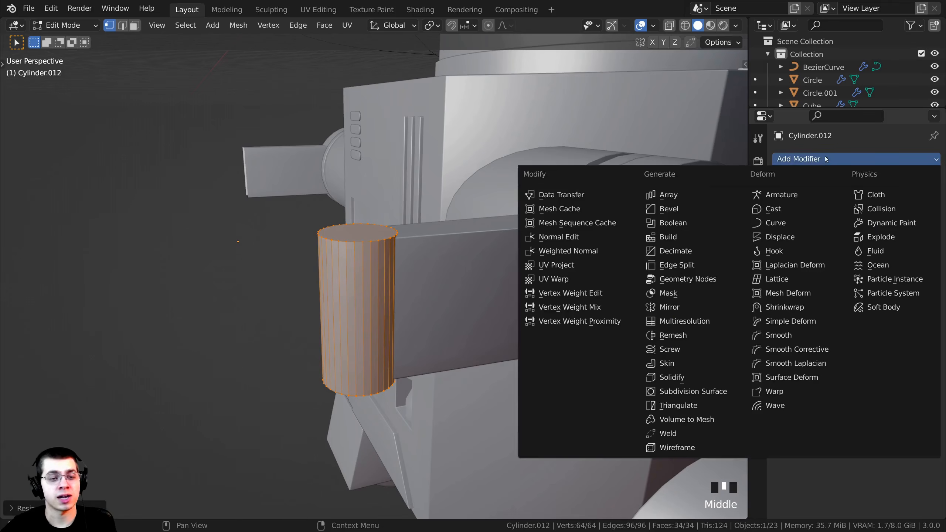
click(669, 306)
scroll(201, 267, down, 3)
shift+middle_drag(202, 267, 242, 264)
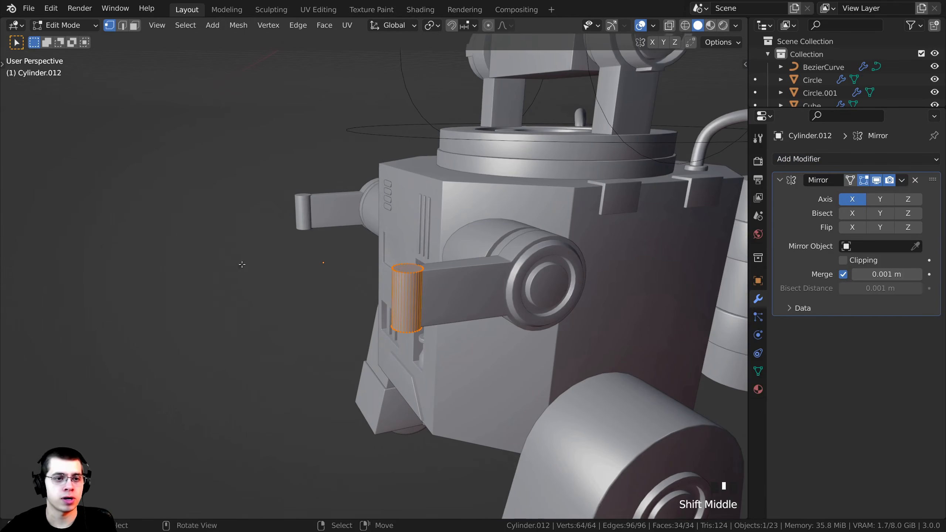
middle_drag(360, 217, 367, 277)
scroll(361, 245, up, 4)
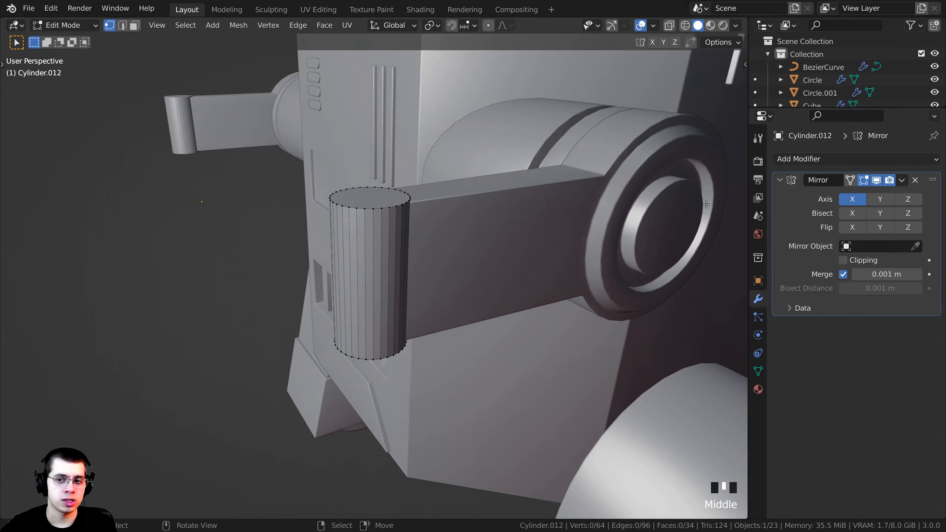
click(853, 202)
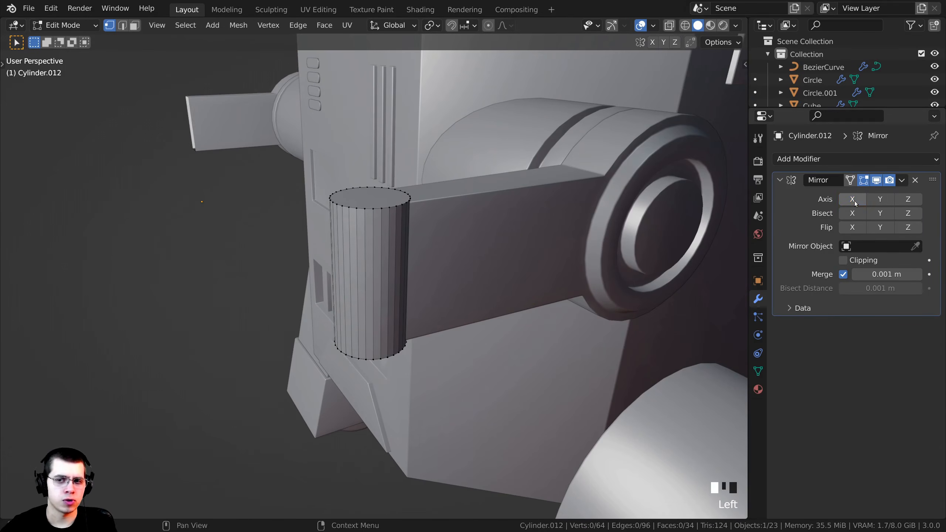
click(853, 202)
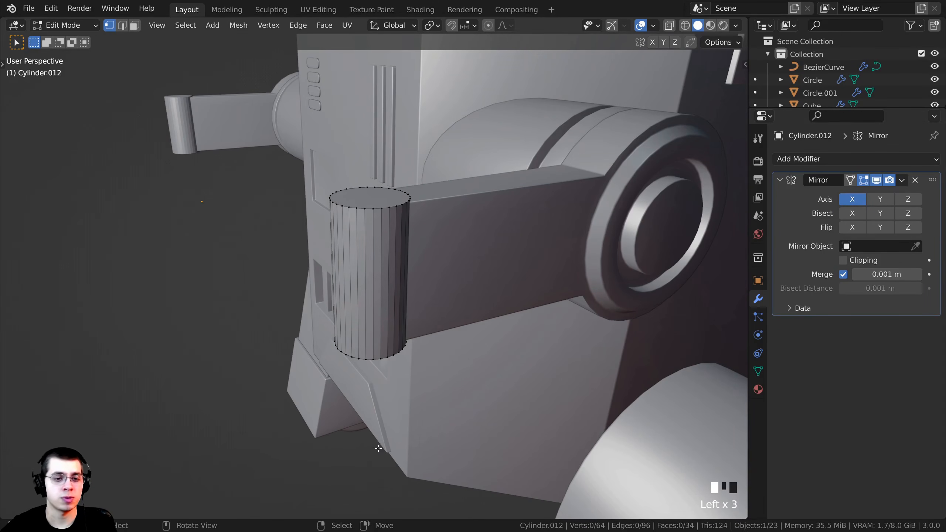
Add one centred horizontal loop cut around the middle of the cylinder
mouse_move(387, 299)
middle_down()
mouse_move(386, 319)
mouse_move(386, 284)
middle_up()
scroll(386, 319, up, 2)
key(ctrl+r)
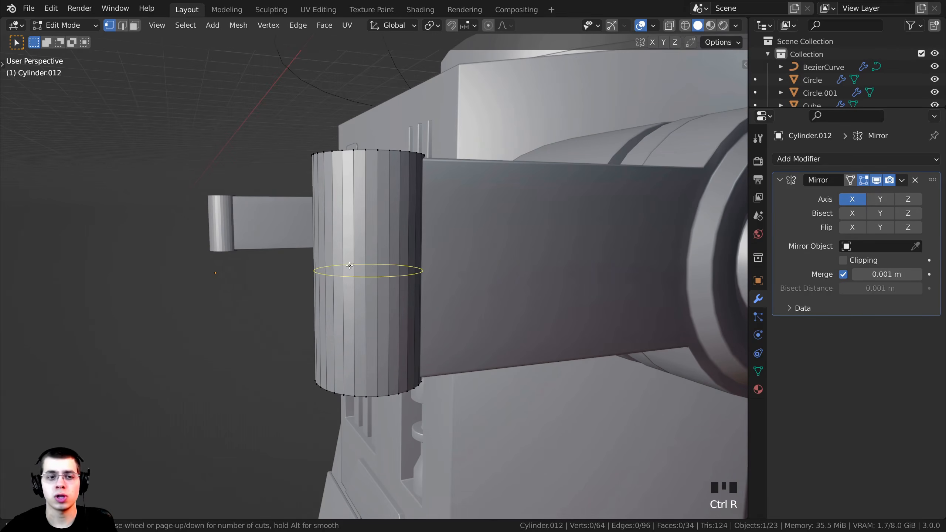
click(368, 272)
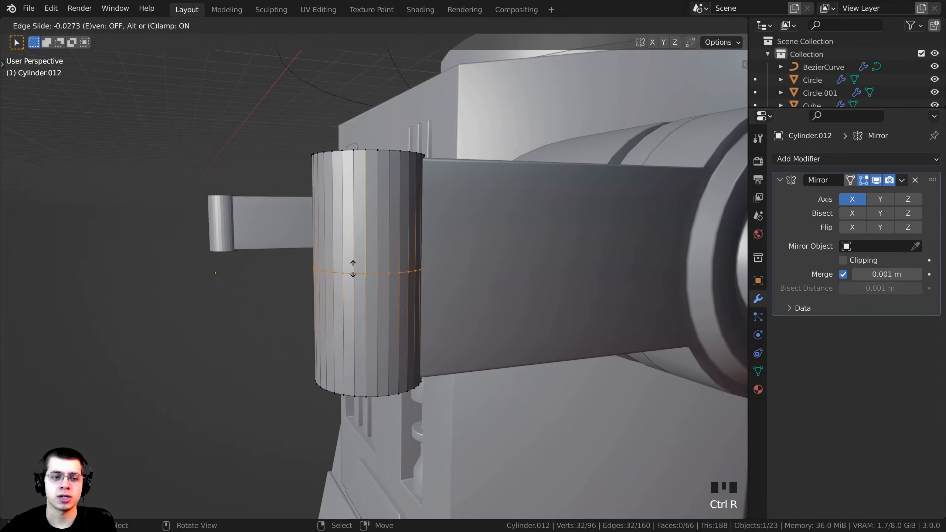
right_click(352, 269)
Delete the vertices of the cylinder's bottom ring so only the half above the centre loop is left
middle_drag(317, 402, 387, 343)
scroll(380, 349, up, 2)
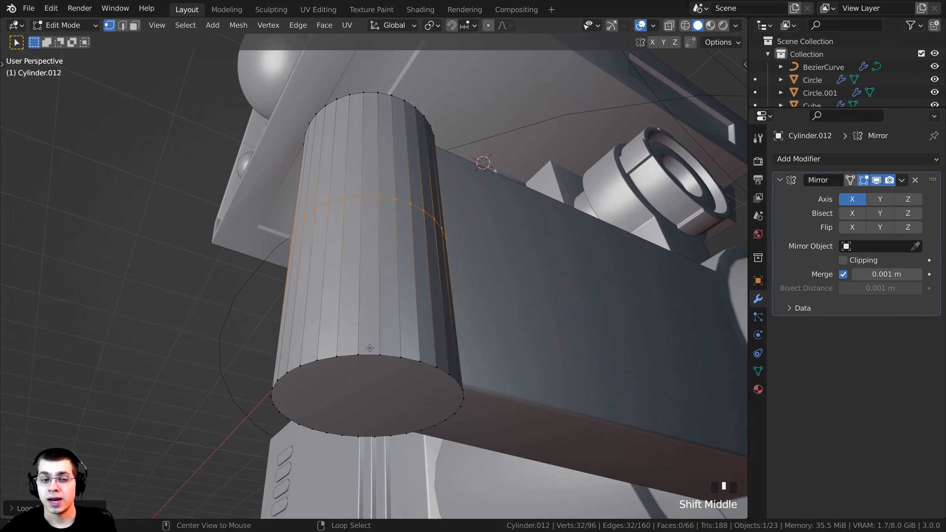
alt+right_click(332, 352)
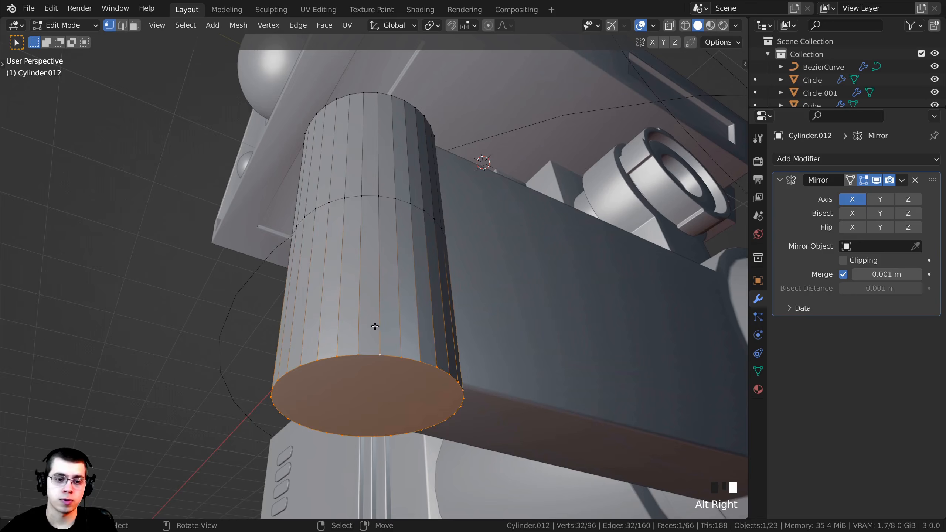
middle_drag(374, 326, 373, 306)
key(x)
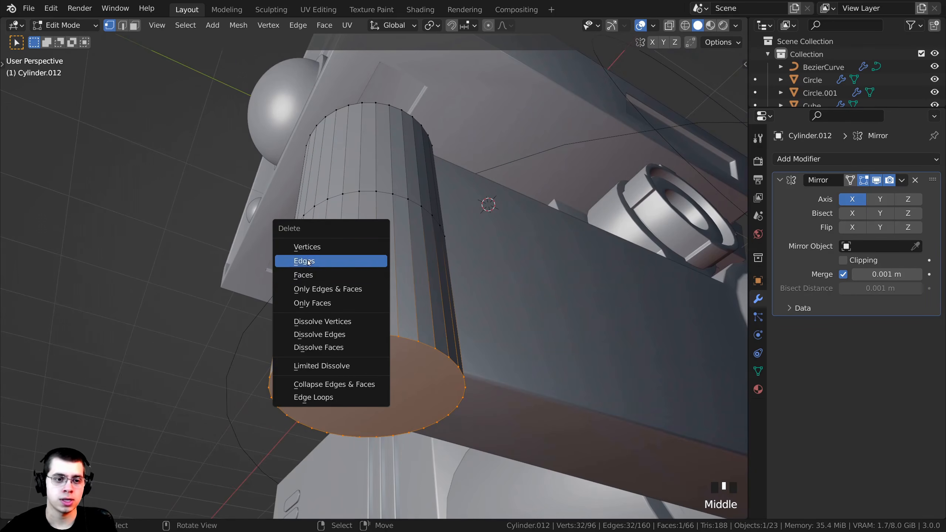
click(307, 247)
scroll(308, 248, down, 3)
middle_drag(308, 248, 331, 303)
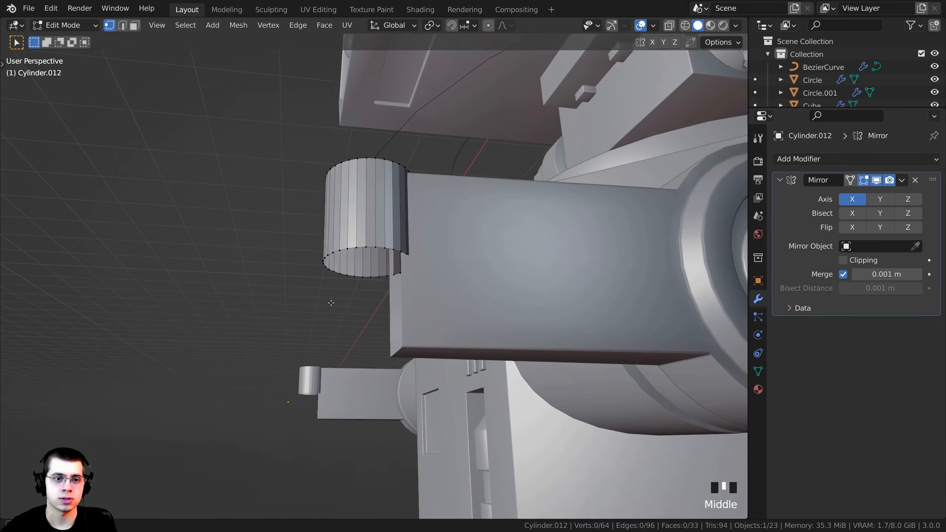
Enable the Z axis in the cylinder's Mirror modifier and lower the whole mesh along Z until it meets its mirrored half
click(908, 199)
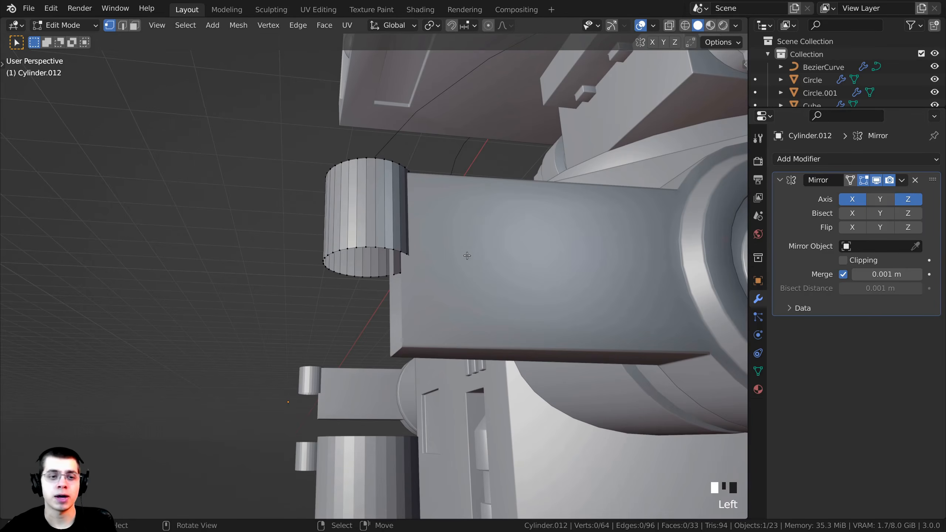
scroll(359, 316, down, 4)
middle_drag(359, 316, 375, 240)
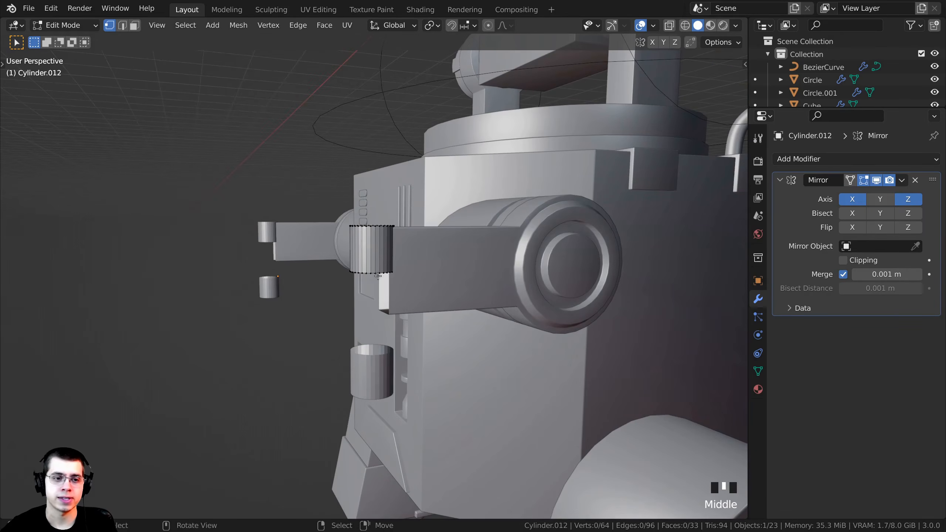
scroll(378, 276, up, 3)
key(a)
middle_drag(486, 157, 485, 160)
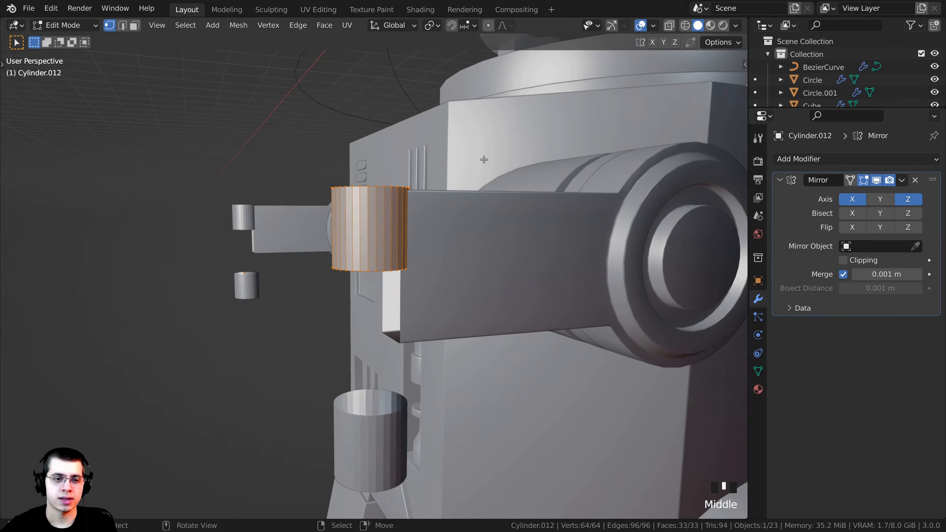
key(g)
key(z)
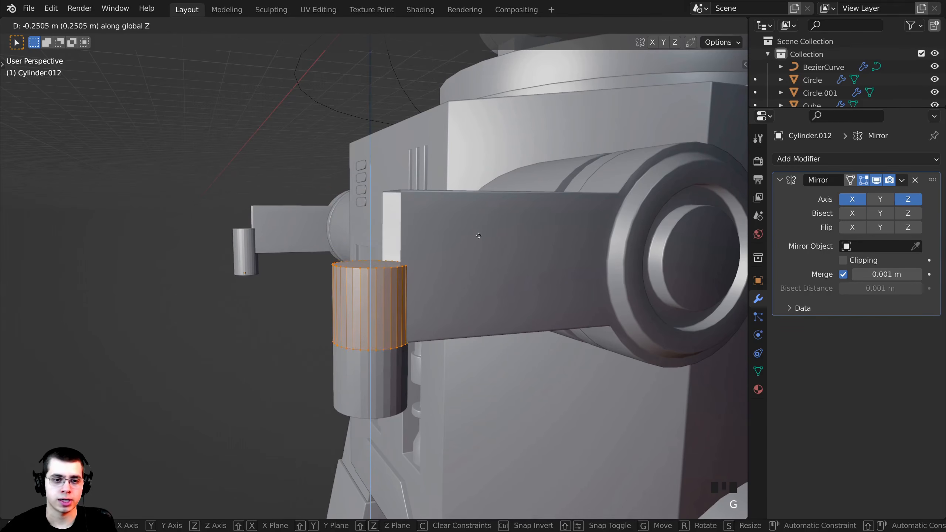
click(478, 238)
Turn on Clipping in the Mirror modifier and move the mesh up along Z to lengthen both joined halves
click(843, 260)
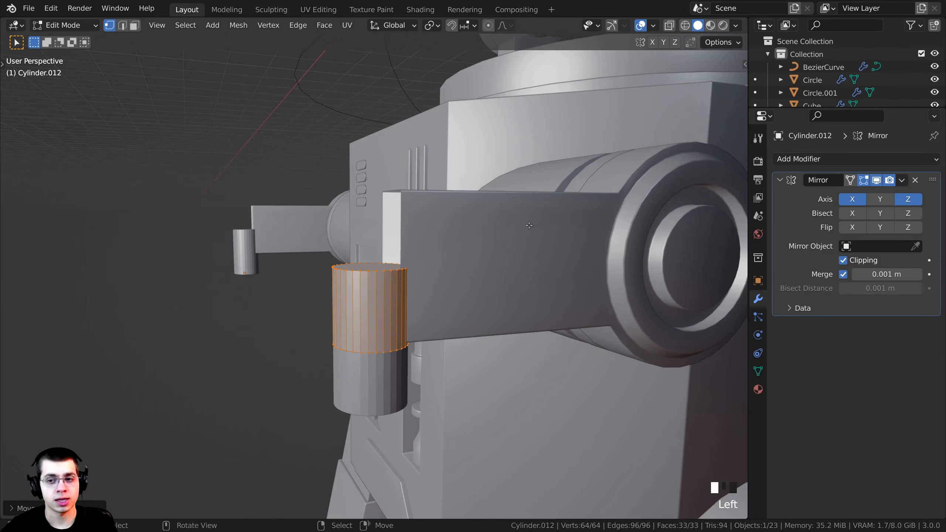
scroll(438, 299, up, 2)
key(g)
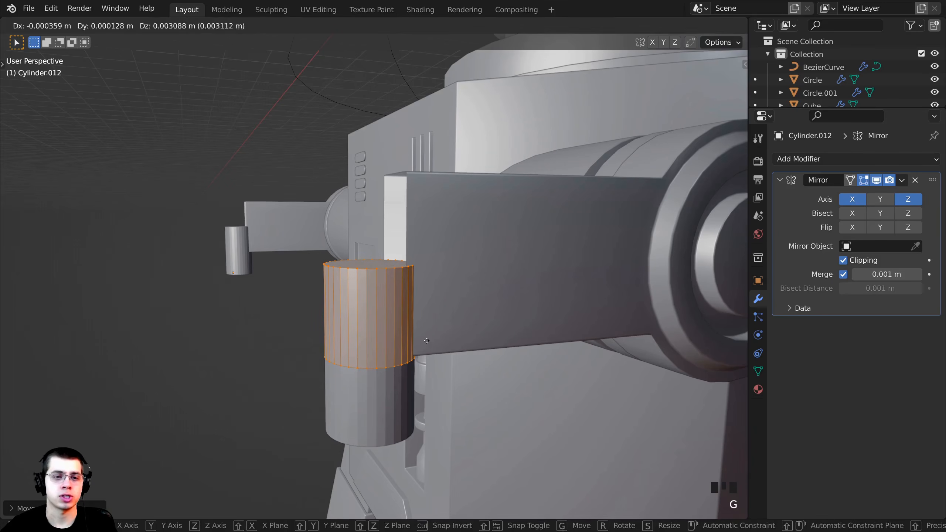
key(z)
click(421, 309)
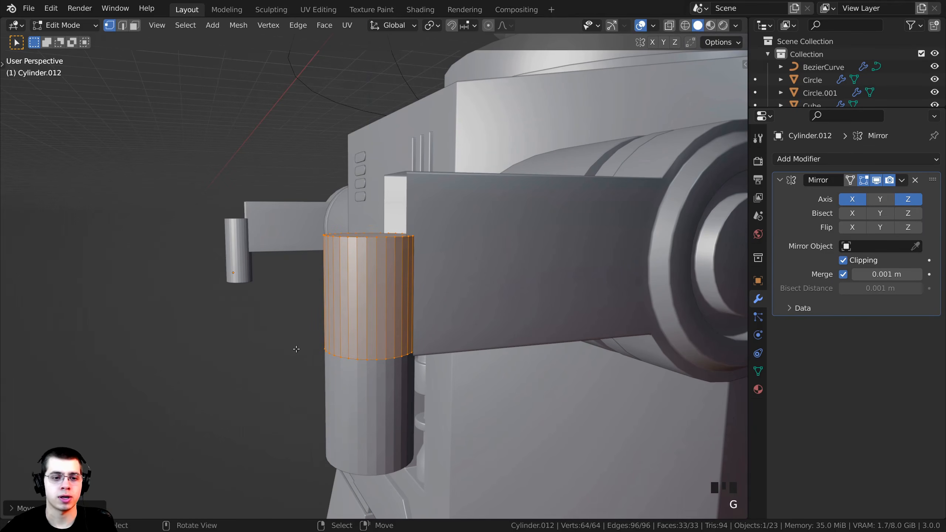
middle_drag(434, 321, 510, 313)
Raise the cylinder object along Z until it is vertically centred on the end of the arm
key(Tab)
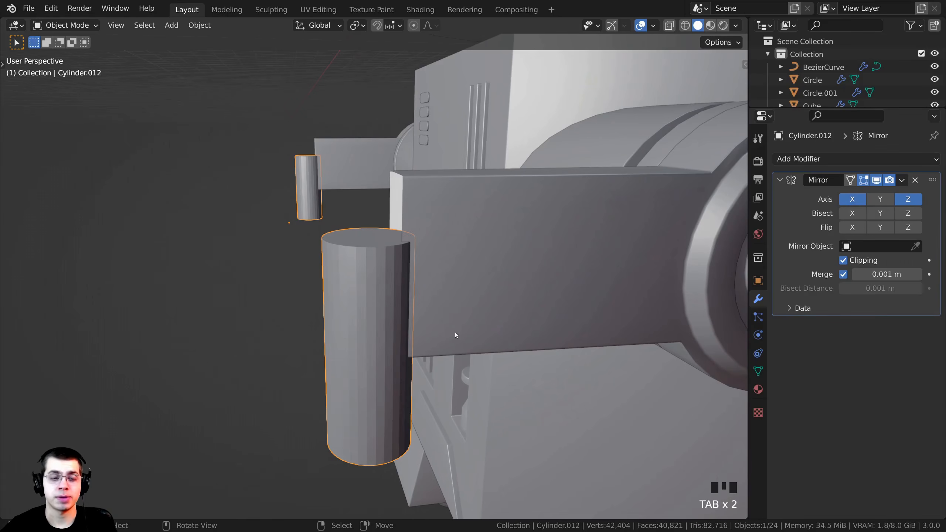
scroll(332, 320, down, 2)
middle_drag(332, 319, 329, 308)
key(g)
key(z)
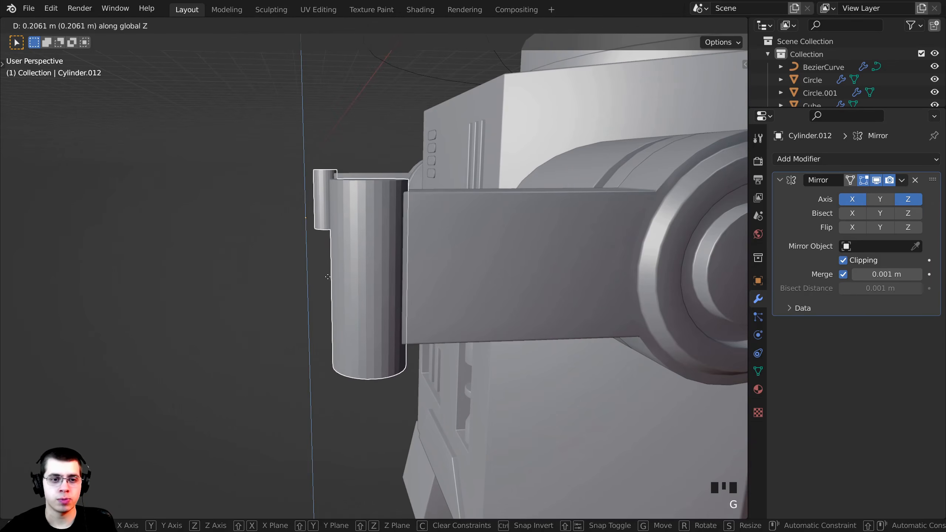
click(330, 261)
middle_drag(330, 261, 328, 235)
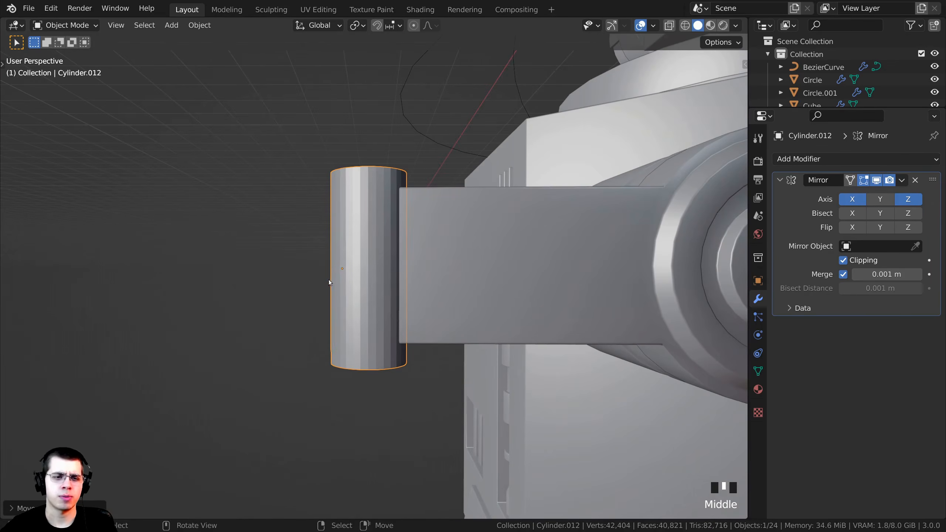
Shorten the cylinder by moving its mesh down about 0.06 m along Z, bringing its ends close to the arm's edges
scroll(367, 205, up, 2)
key(Tab)
middle_drag(367, 206, 371, 139)
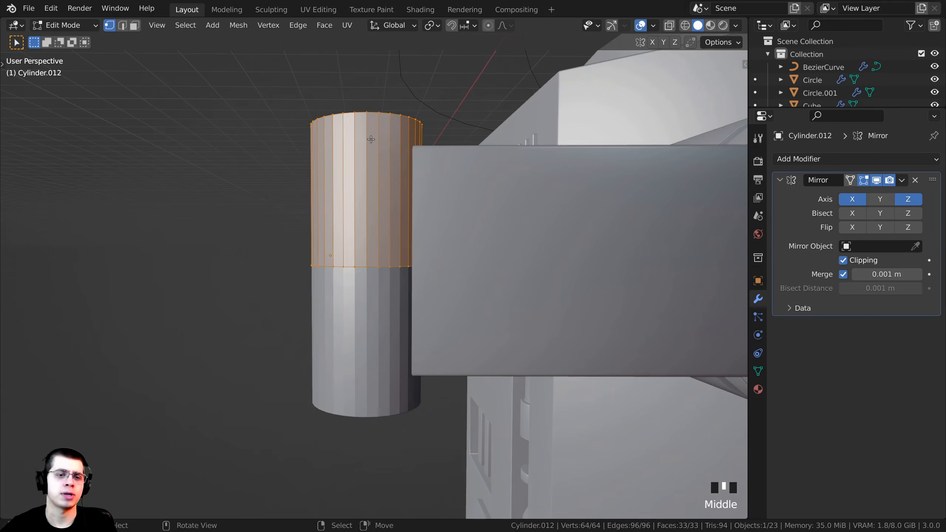
key(g)
key(z)
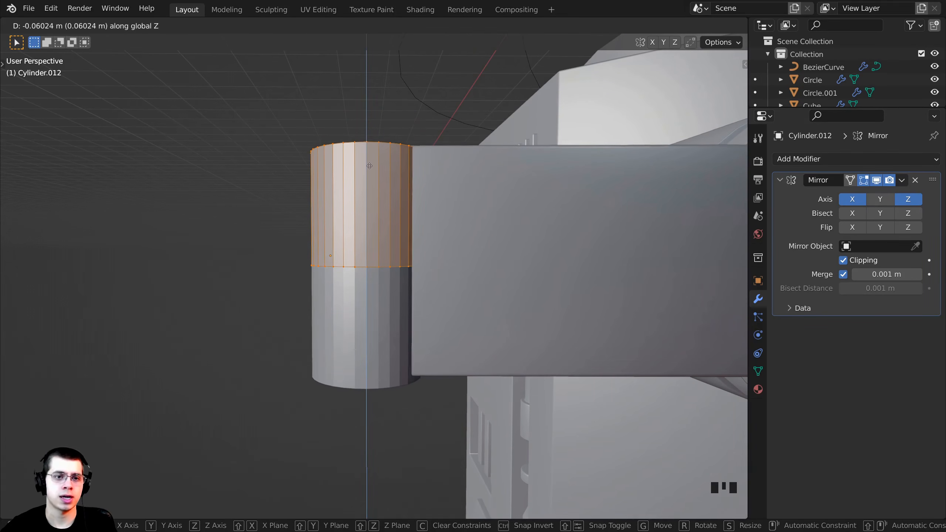
click(370, 167)
key(Tab)
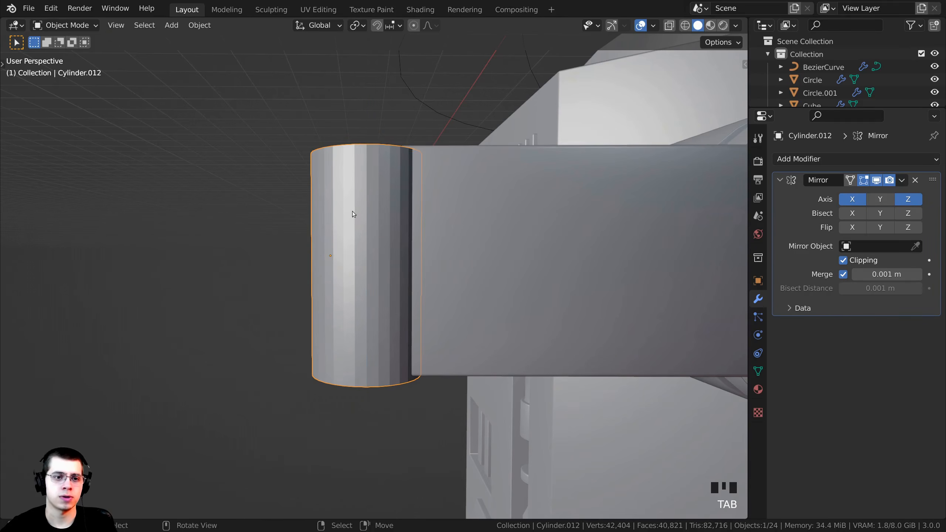
Nudge the cylinder object along Z to line it up with the arm's upper and lower edges
key(g)
key(z)
click(354, 210)
middle_drag(421, 212, 300, 145)
scroll(432, 331, up, 2)
scroll(414, 335, down, 1)
Extrude the cylinder's top face in place and scale the new face to about 1.27 to form a wider rim
key(Tab)
key(Tab)
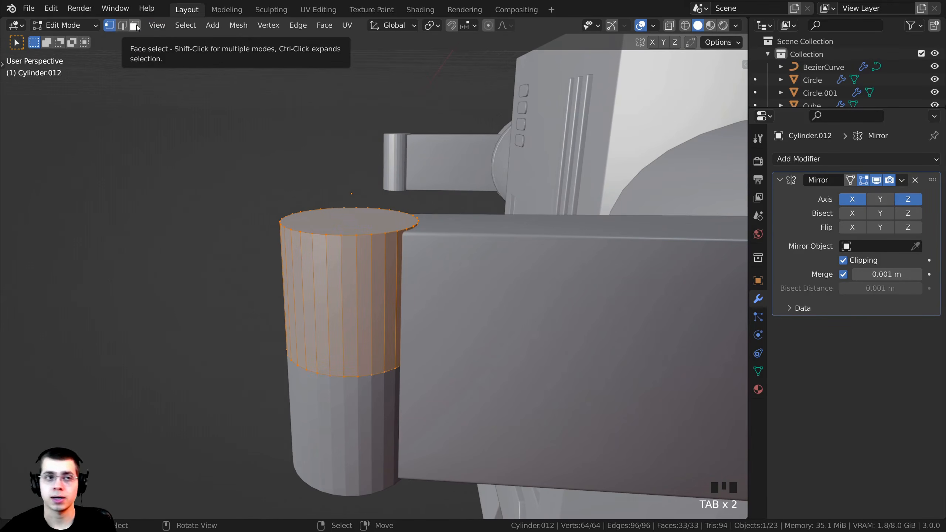
click(134, 25)
middle_drag(391, 247, 494, 208)
right_click(399, 265)
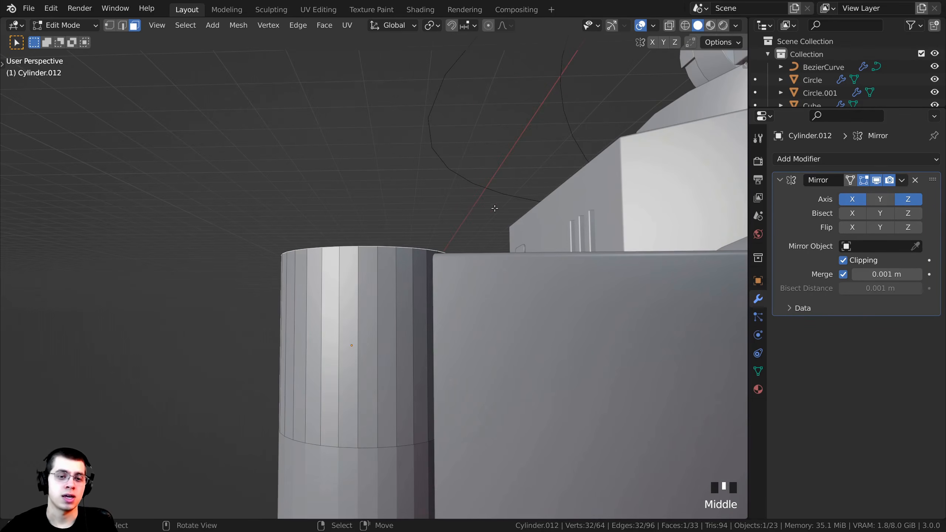
middle_drag(329, 256, 459, 217)
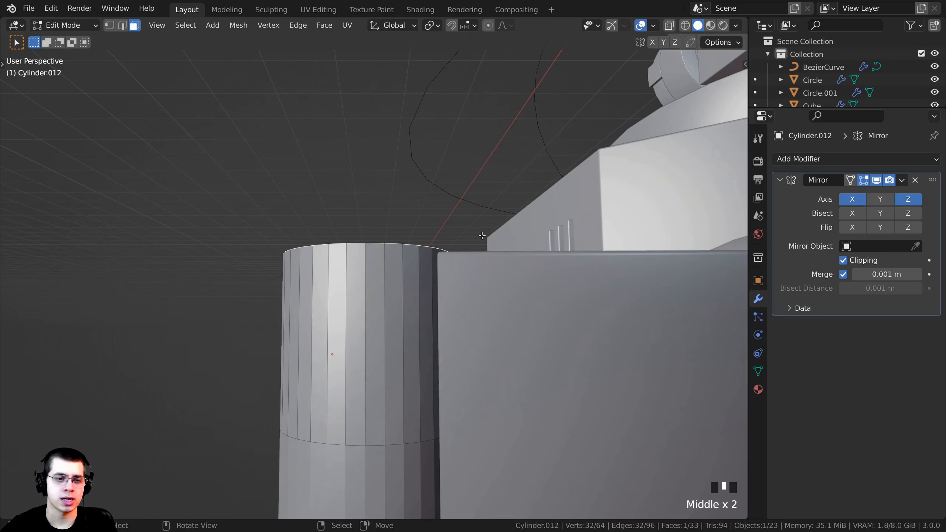
key(e)
right_click(497, 222)
key(s)
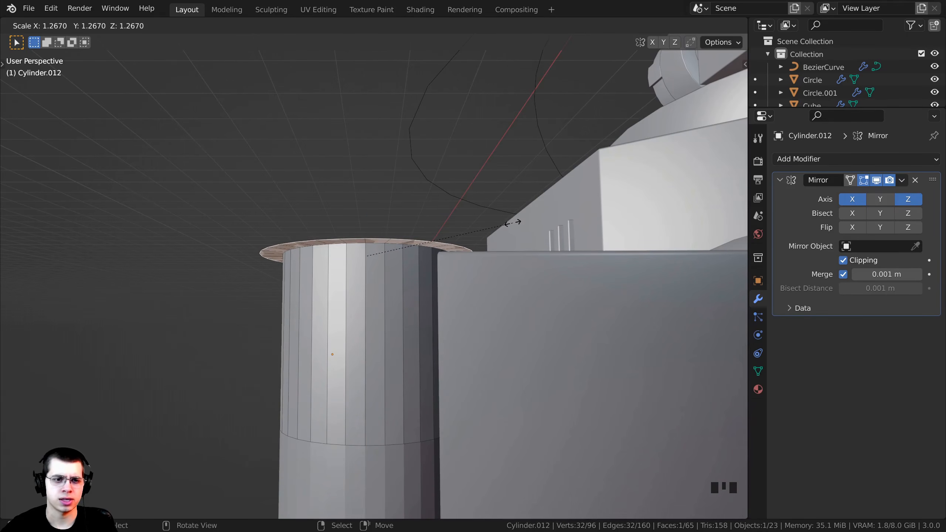
click(513, 223)
Extrude the widened top face upward about 0.12 m to form a cap on the cylinder
middle_drag(513, 223, 509, 192)
key(e)
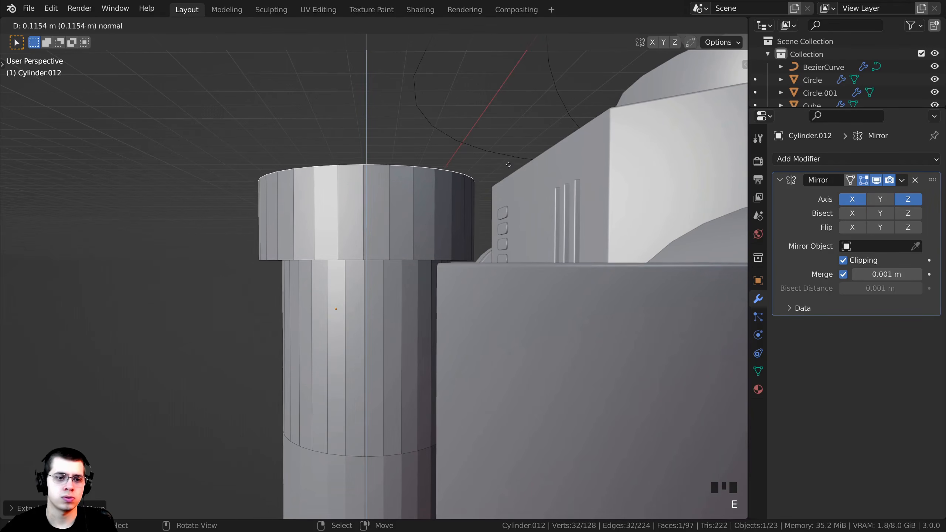
click(508, 159)
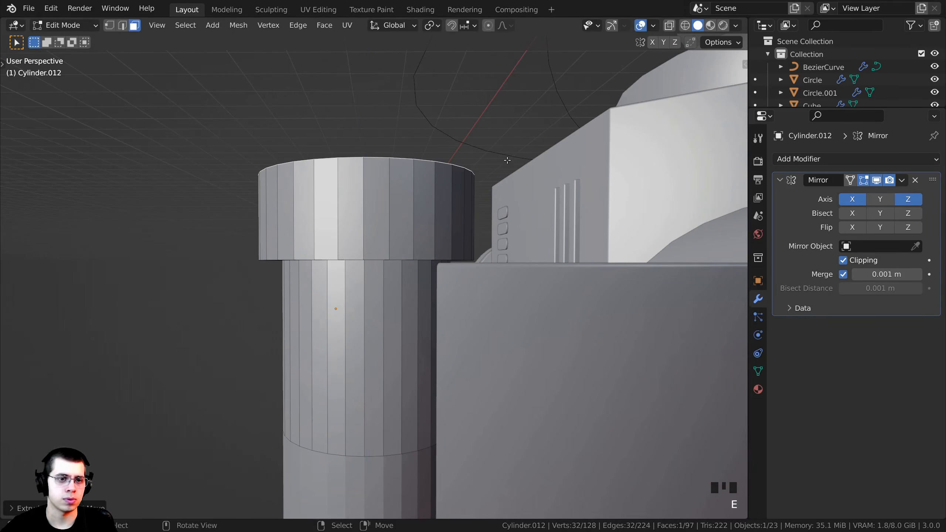
middle_drag(508, 159, 430, 207)
Fine-tune the thickness of the cylinder's end caps by moving the top face along Z
key(g)
key(z)
click(490, 173)
scroll(491, 172, down, 4)
key(Tab)
scroll(449, 203, up, 10)
key(Tab)
key(g)
key(z)
click(452, 215)
Apply Shade Smooth to the capped cylinder
key(Tab)
scroll(401, 149, up, 5)
scroll(401, 149, down, 2)
right_click(381, 118)
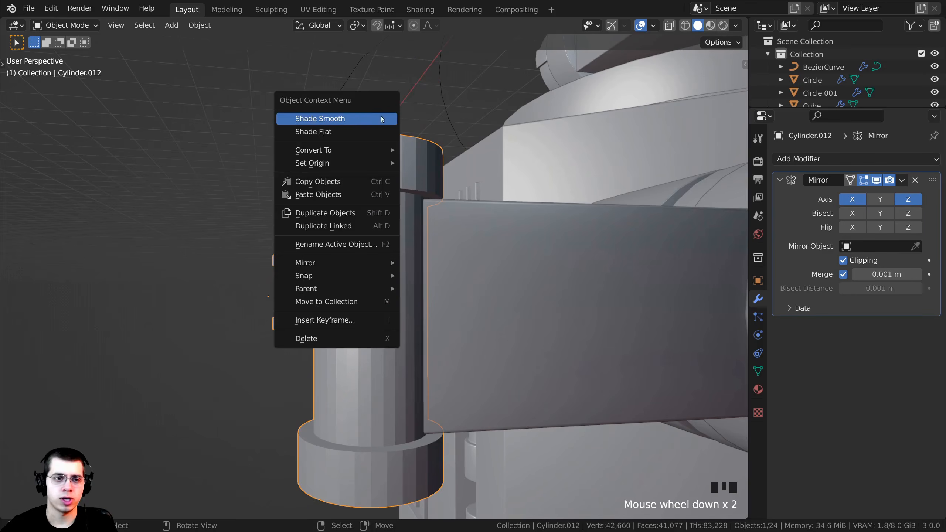
click(357, 118)
scroll(368, 157, down, 2)
middle_drag(368, 157, 406, 283)
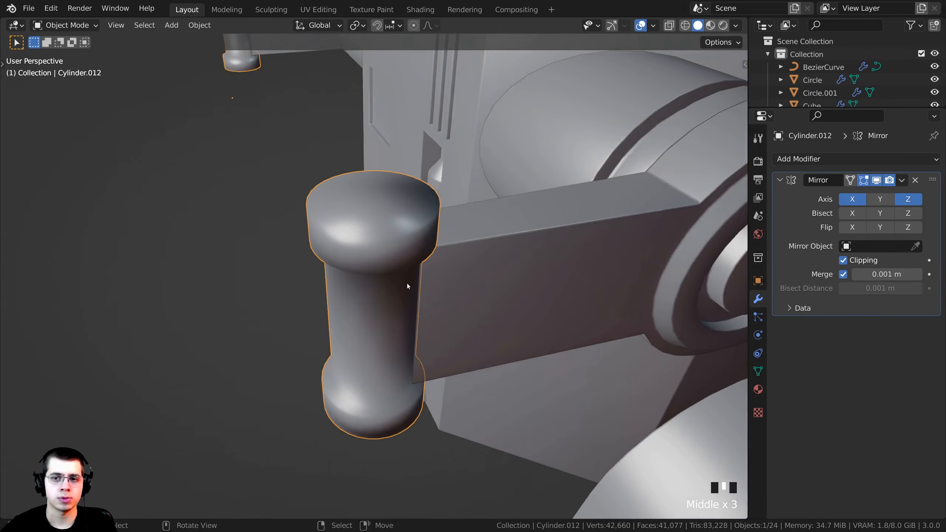
Add a Bevel modifier to the capped cylinder with 4 segments and an amount of 0.003 m
scroll(407, 283, up, 2)
click(822, 159)
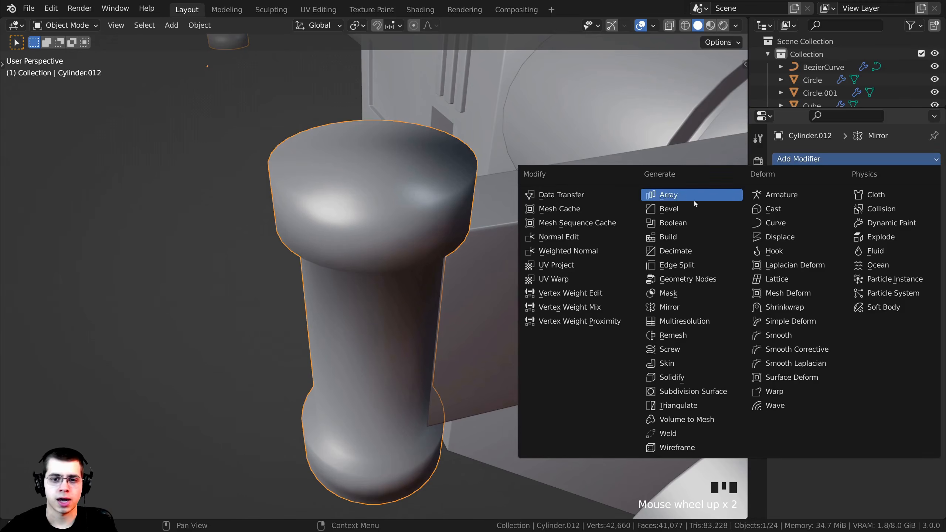
click(674, 214)
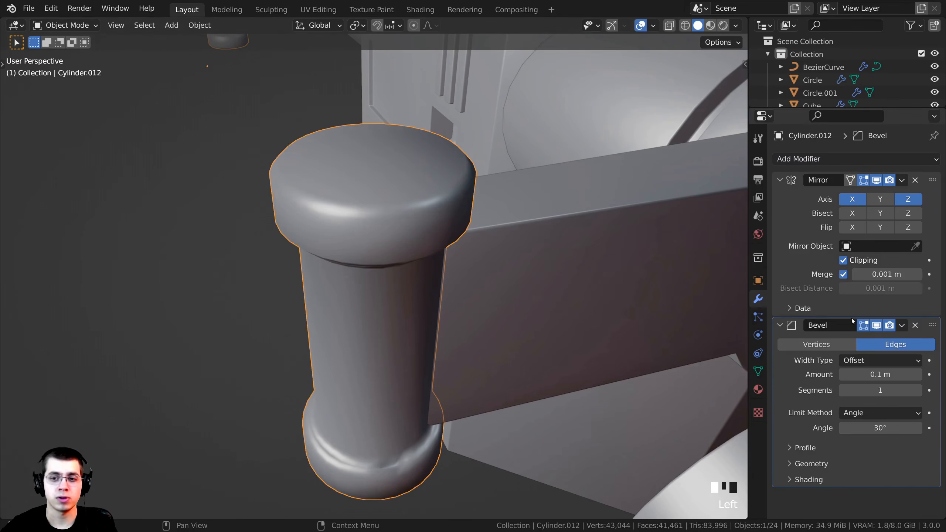
click(918, 390)
click(918, 390)
click(918, 390)
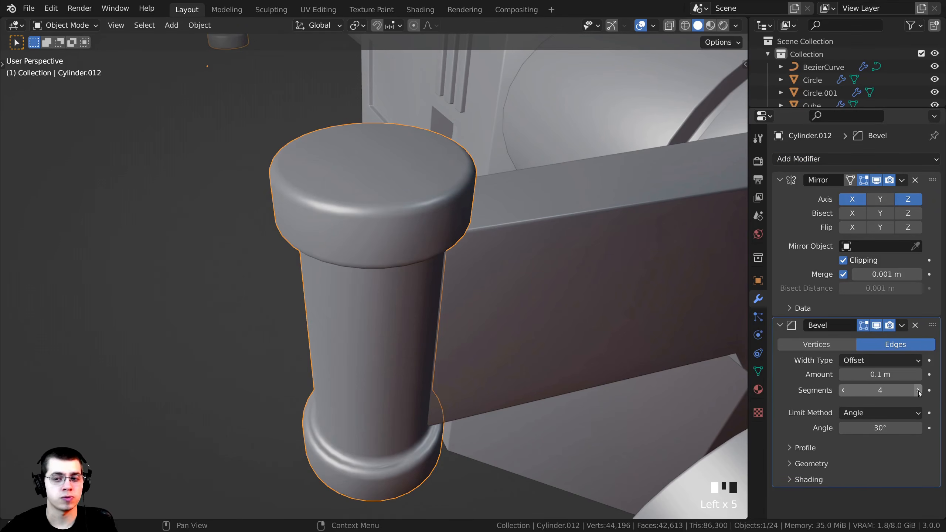
middle_drag(700, 358, 674, 348)
shift+drag(896, 373, 857, 373)
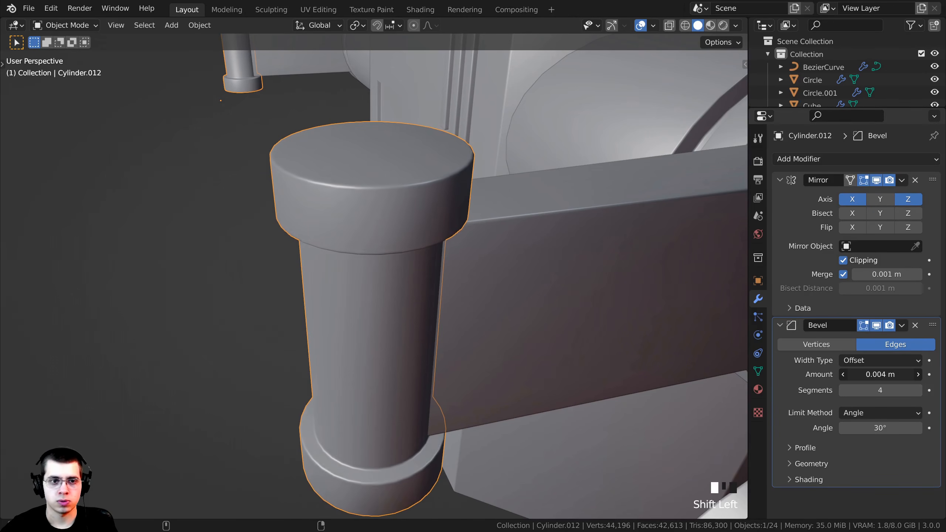
Deselect everything and save the Blender file
scroll(360, 265, down, 3)
key(a)
key(a)
middle_drag(440, 365, 406, 323)
scroll(360, 265, down, 7)
key(ctrl+s)
scroll(406, 323, up, 2)
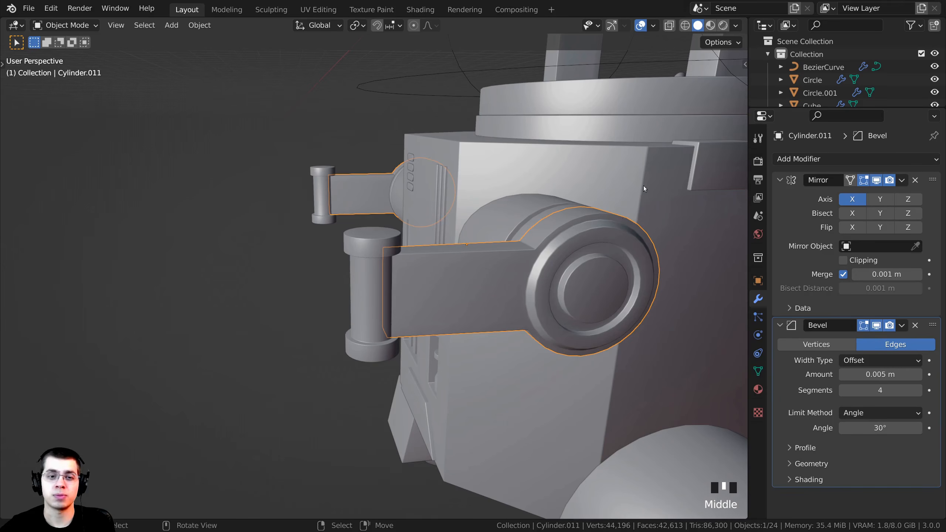
key(r)
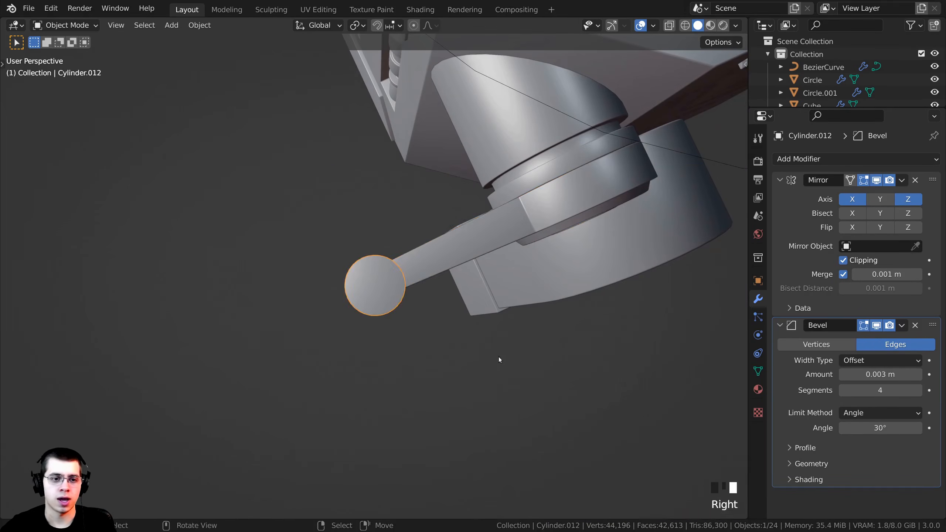
key(r)
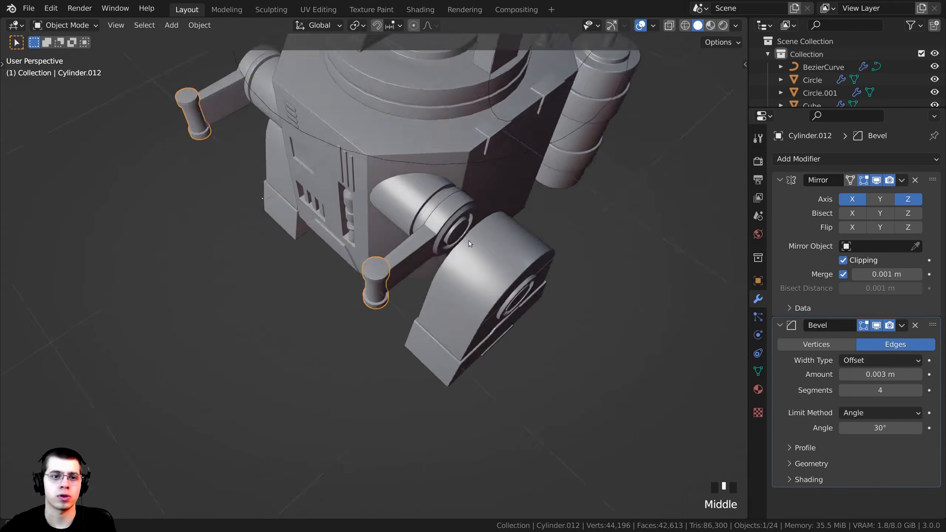
scroll(381, 269, down, 2)
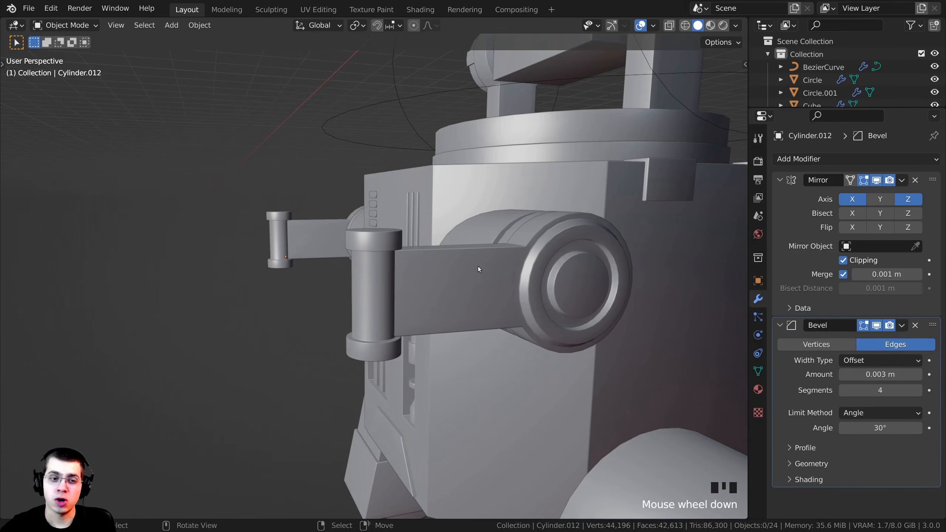
middle_drag(478, 266, 451, 273)
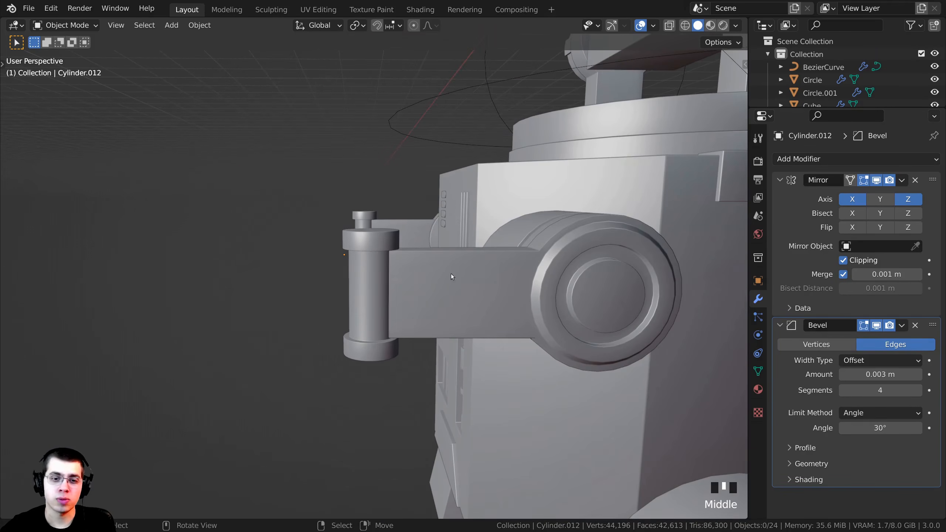
Duplicate the vertices at the forward arm's outer end and move the copy along Y into the vertical cylinder
right_click(551, 252)
key(Tab)
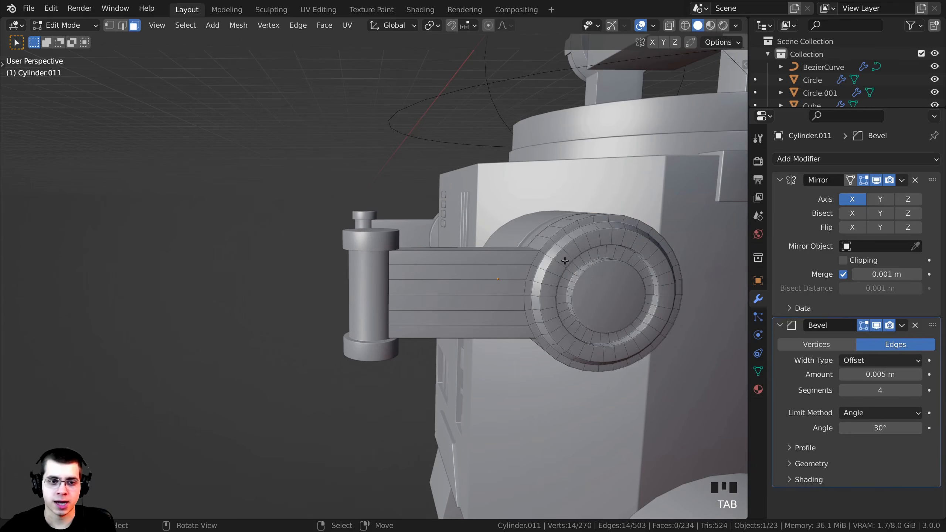
scroll(572, 309, up, 1)
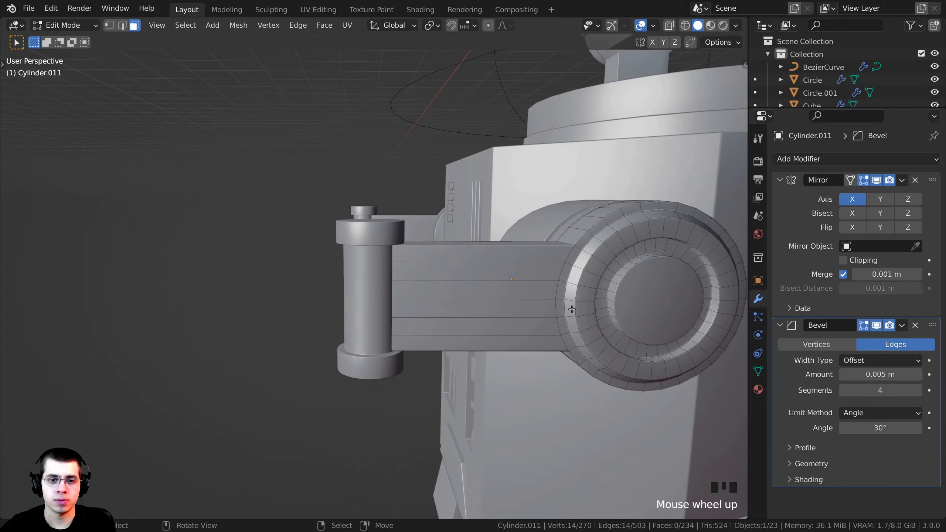
click(108, 27)
key(shift+z)
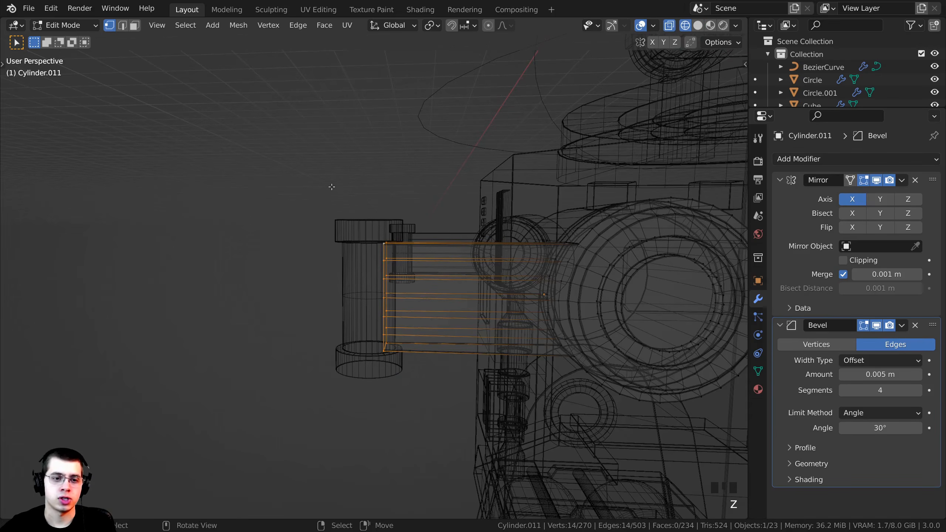
mouse_move(328, 164)
mouse_down()
mouse_move(359, 223)
mouse_move(419, 401)
mouse_up()
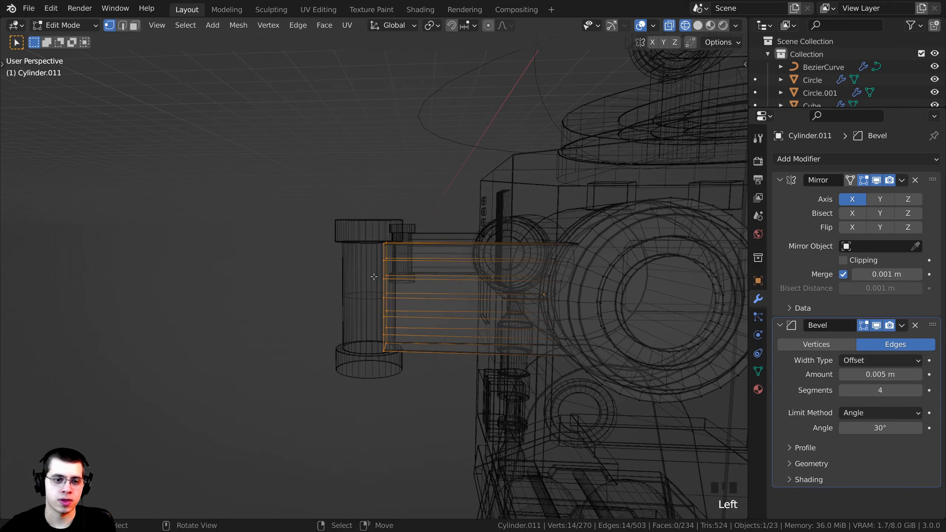
scroll(374, 277, up, 1)
shift+middle_drag(374, 277, 527, 277)
scroll(527, 277, up, 1)
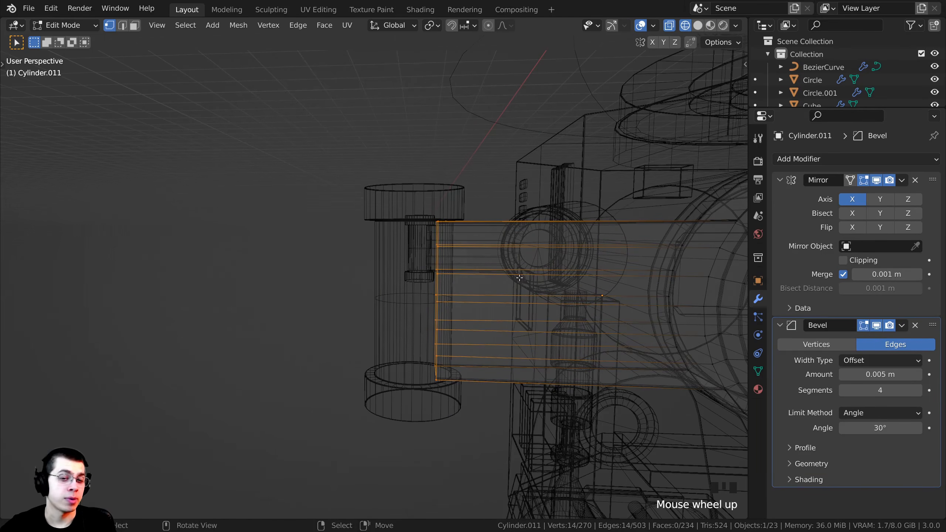
key(shift+d)
key(y)
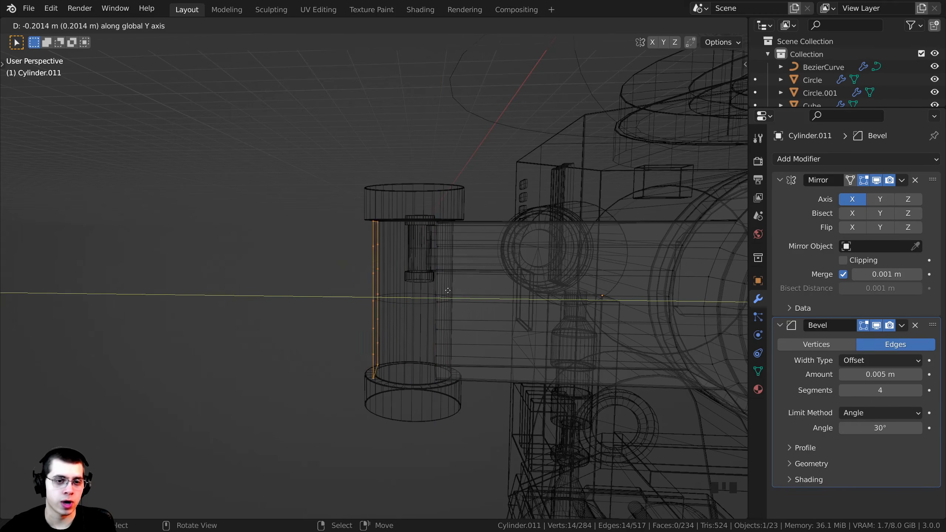
click(466, 291)
Separate the duplicated end outline from the arm into its own object by selection
key(shift+z)
mouse_move(484, 287)
middle_down()
mouse_move(581, 276)
mouse_move(533, 270)
mouse_move(394, 188)
middle_up()
key(shift+z)
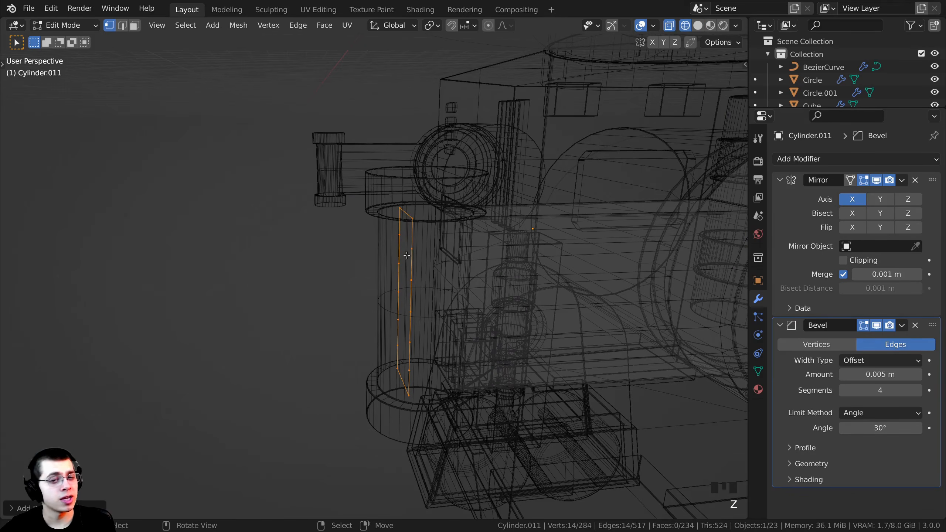
middle_drag(406, 255, 396, 256)
key(p)
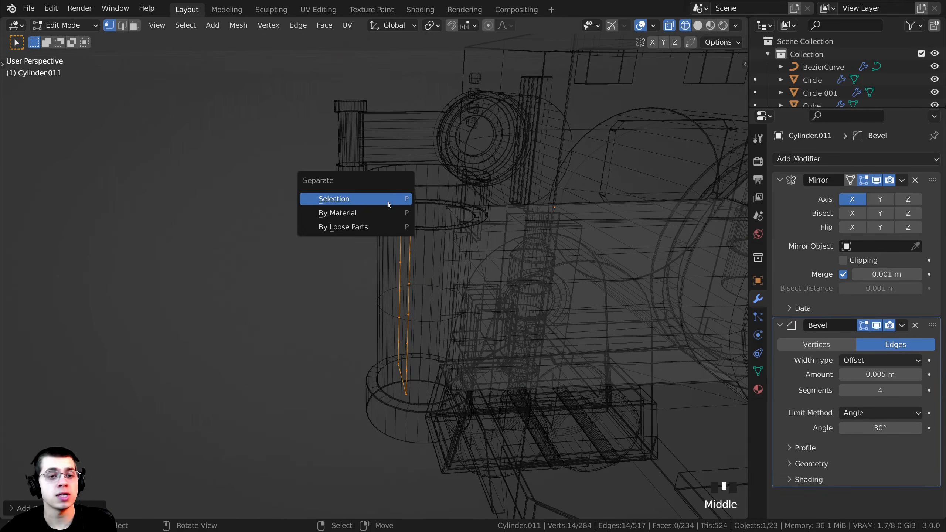
click(346, 199)
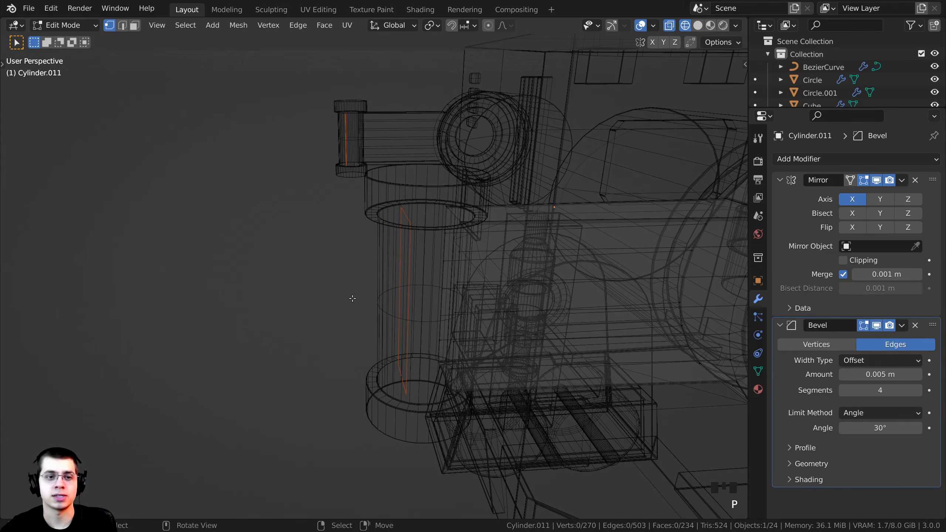
key(Tab)
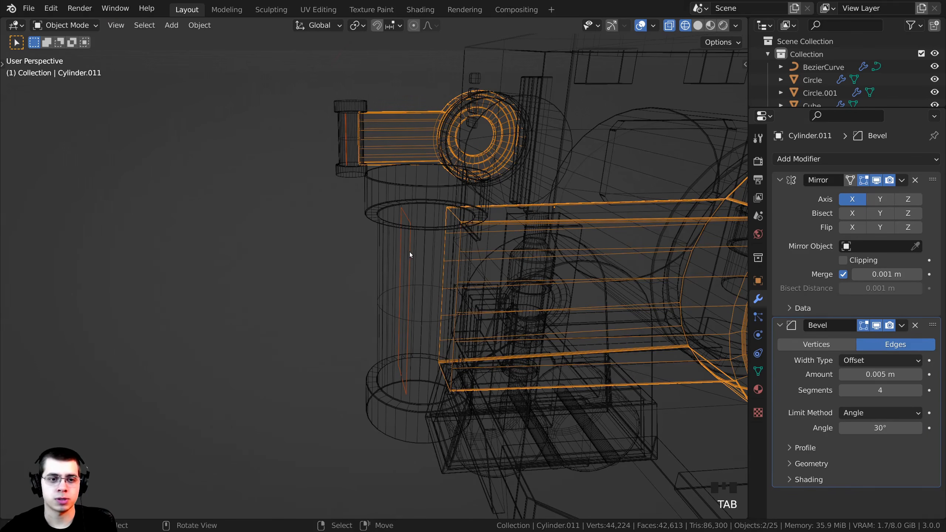
Extrude the whole separated outline about 0.32 m forward along Y, past the vertical cylinder
right_click(386, 290)
middle_drag(385, 289, 470, 285)
key(Tab)
shift+middle_drag(470, 285, 332, 287)
key(a)
mouse_move(421, 280)
middle_down()
mouse_move(488, 272)
mouse_move(475, 302)
middle_up()
key(shift+z)
scroll(494, 260, up, 2)
scroll(495, 261, up, 2)
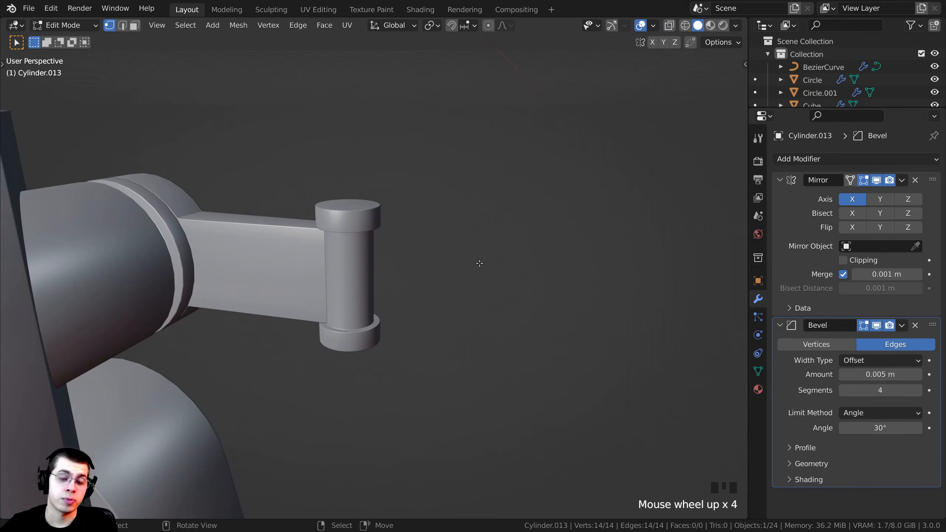
key(e)
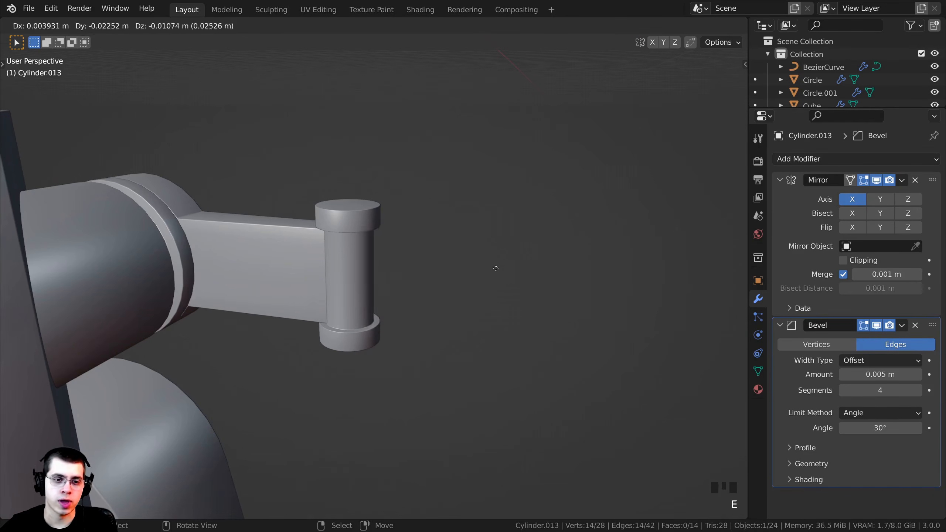
key(y)
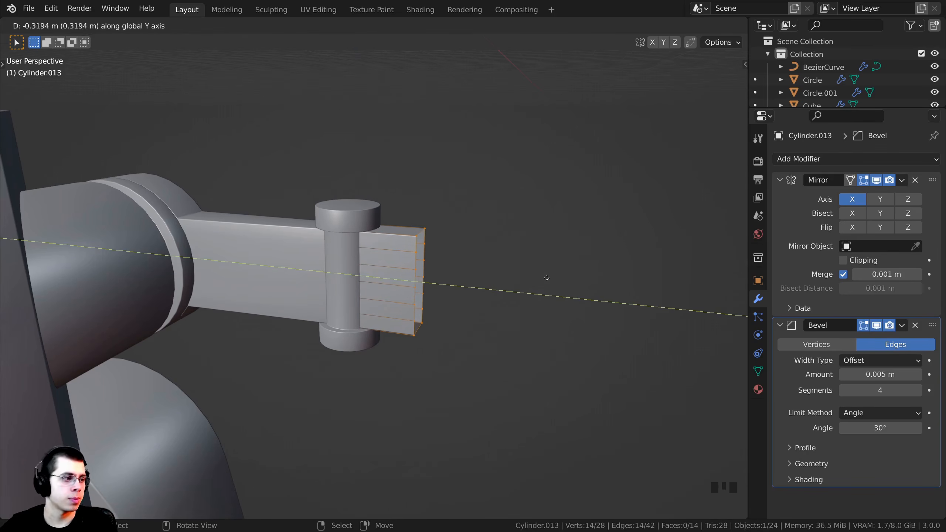
click(551, 278)
Widen the extruded end by scaling it along X to about 1.4
middle_drag(528, 271, 470, 289)
key(s)
key(x)
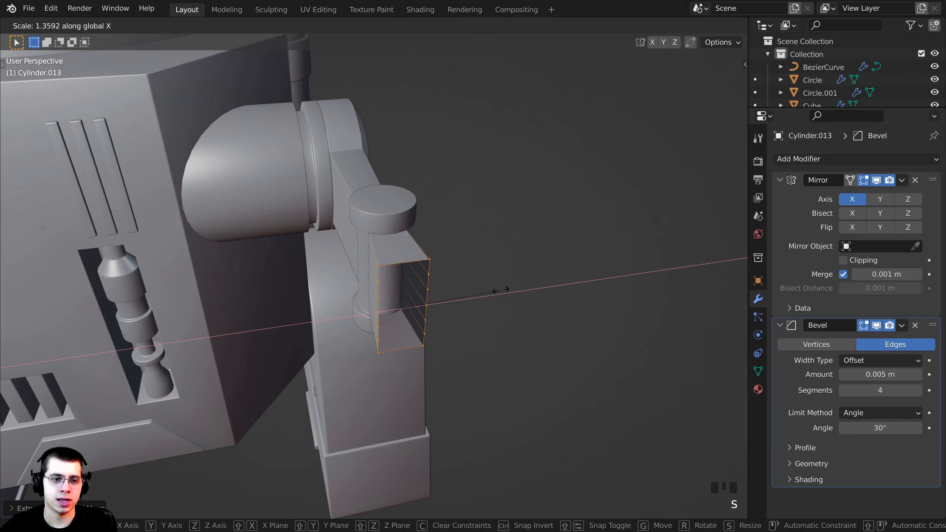
click(515, 292)
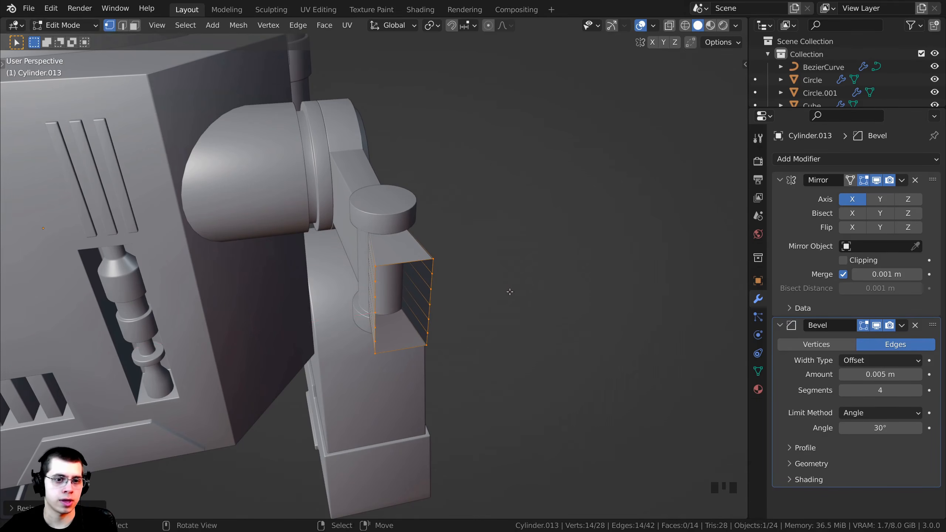
Extrude the end loop farther forward and narrow the new end along X to about 0.7
middle_drag(515, 292, 584, 289)
key(e)
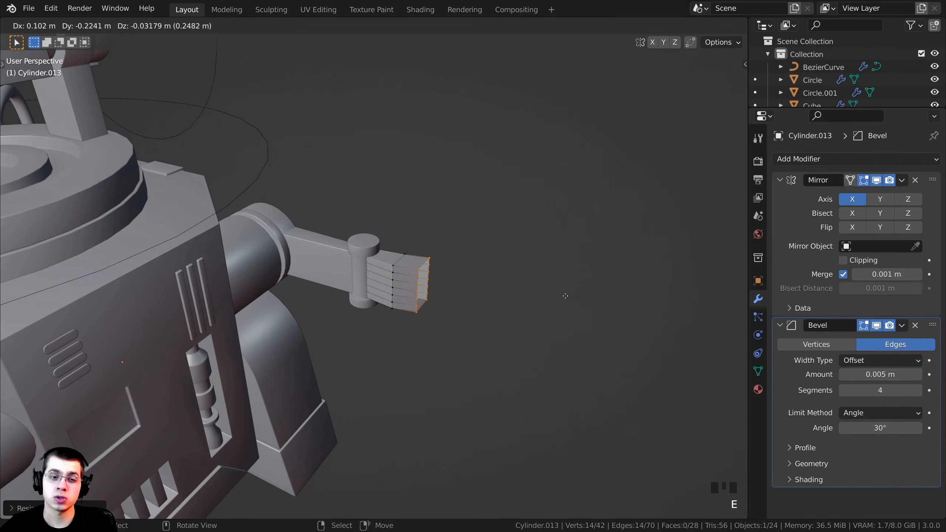
click(607, 315)
middle_drag(606, 314, 505, 311)
scroll(583, 285, up, 2)
key(s)
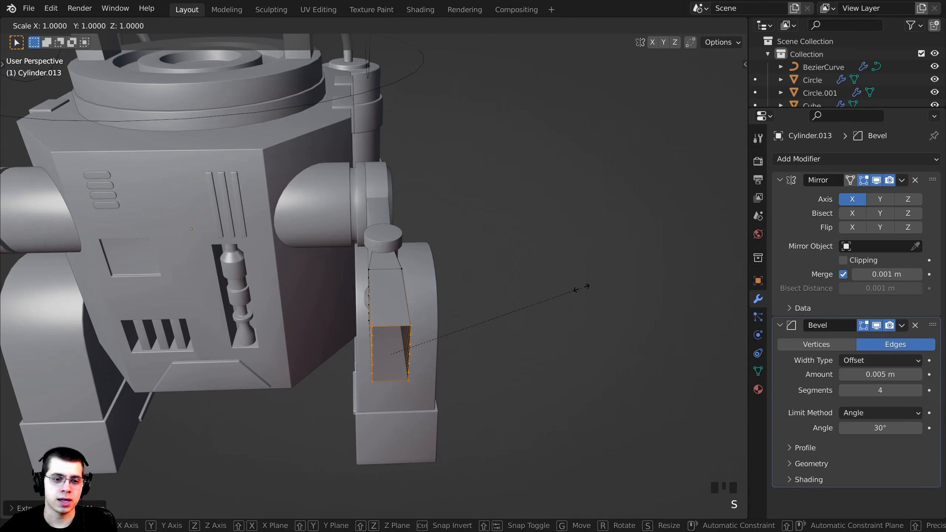
key(x)
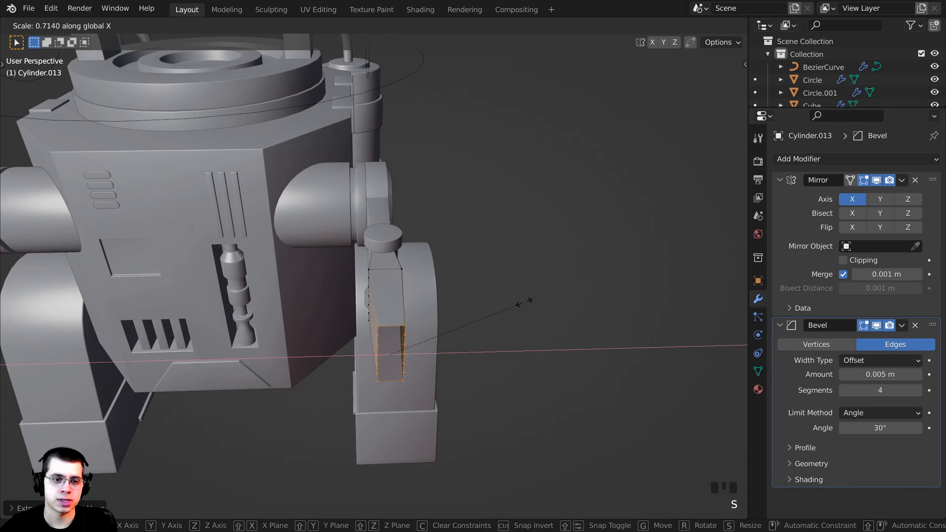
click(514, 309)
Extrude the narrowed end another 0.55 m or so forward along Y
middle_drag(484, 328, 480, 296)
key(e)
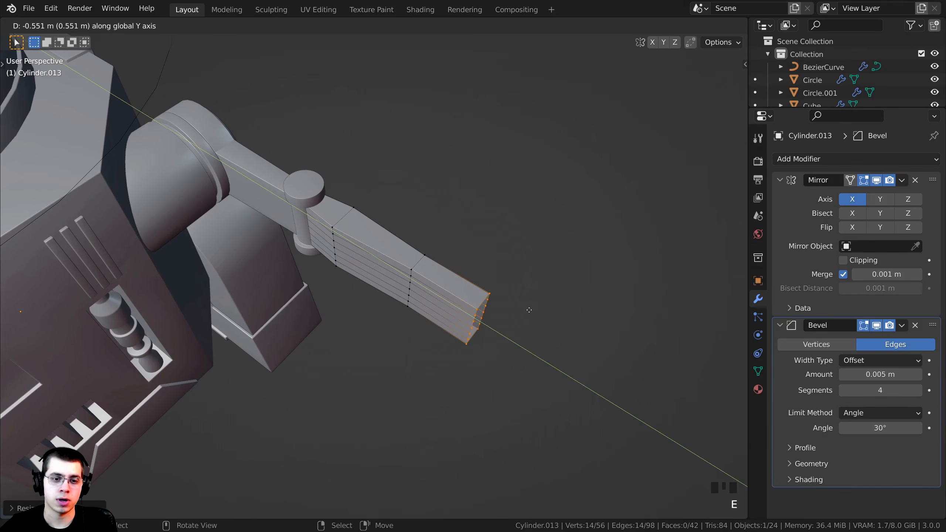
click(529, 310)
Shorten the entire new forearm piece by scaling it along Y to about 0.7
middle_drag(529, 310, 680, 238)
scroll(386, 252, up, 2)
key(a)
key(a)
key(a)
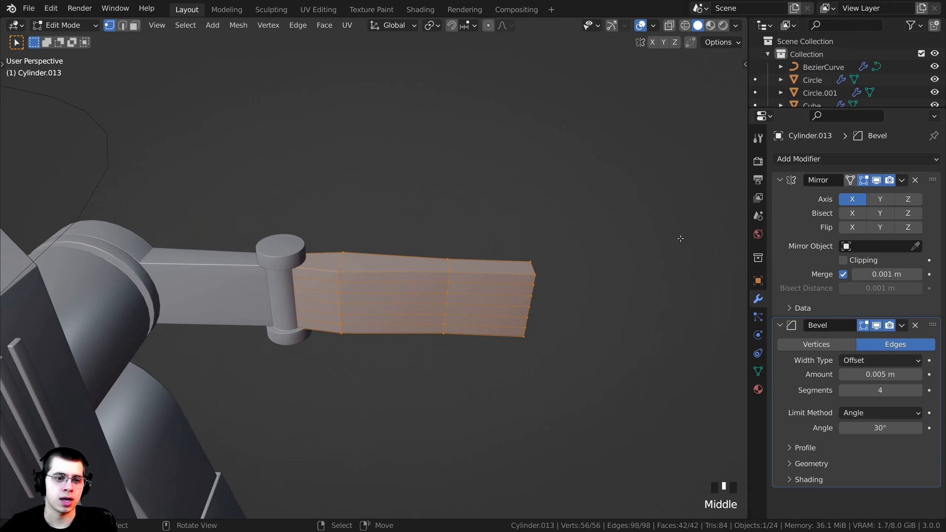
key(s)
key(x)
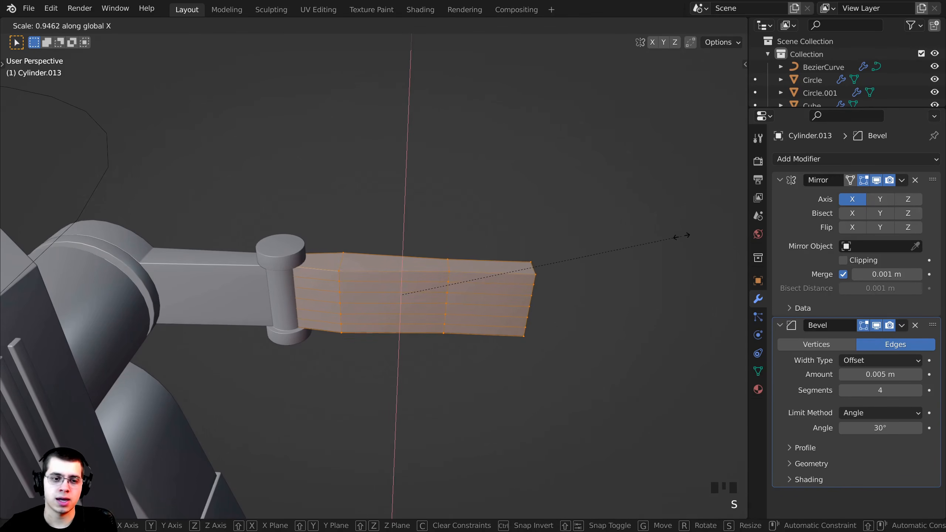
key(y)
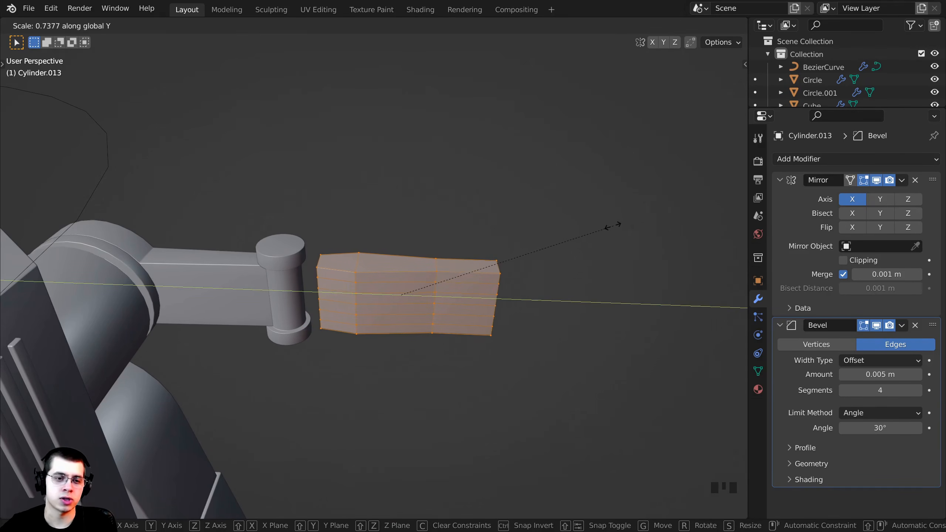
click(607, 225)
Move the shortened forearm piece back along Y until it meets the vertical cylinder
scroll(607, 225, up, 2)
key(g)
key(y)
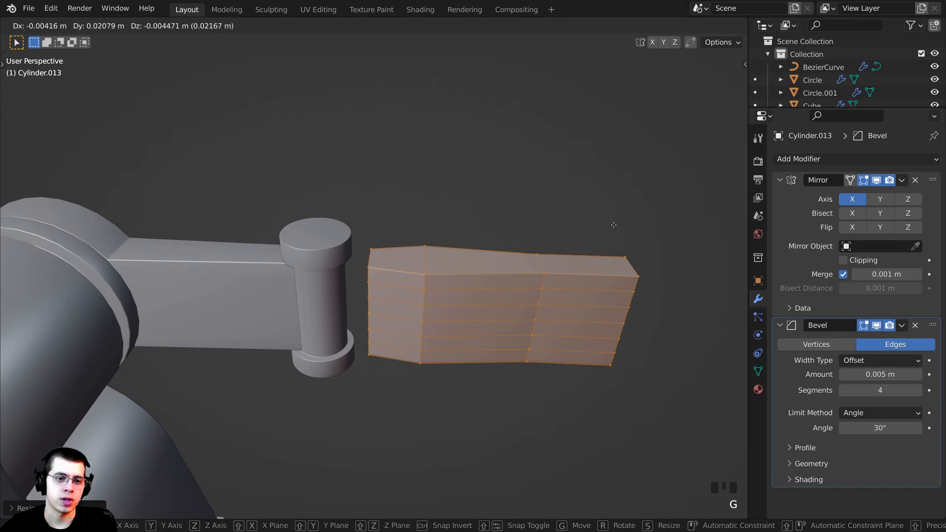
click(573, 222)
key(Tab)
key(Tab)
Delete the second and fifth faces down the forearm's side in the section next to the vertical cylinder
shift+middle_drag(408, 275, 408, 249)
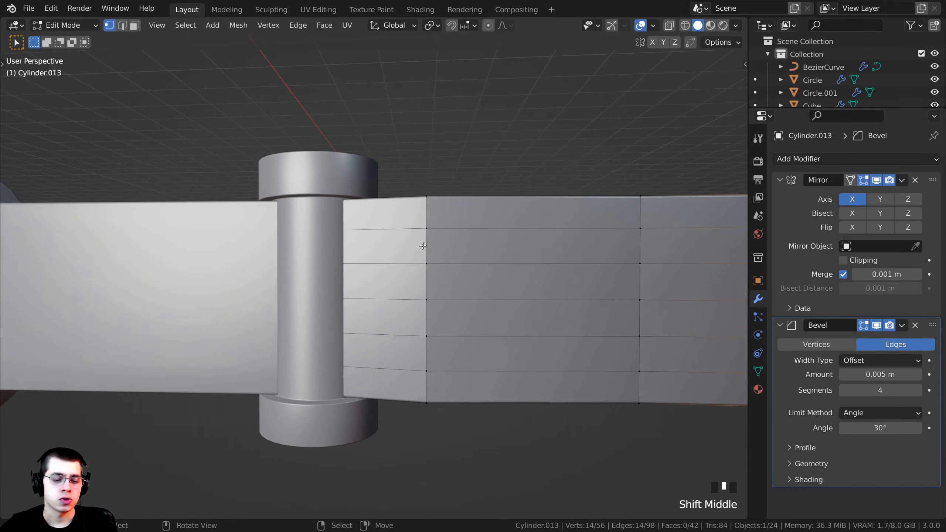
key(3)
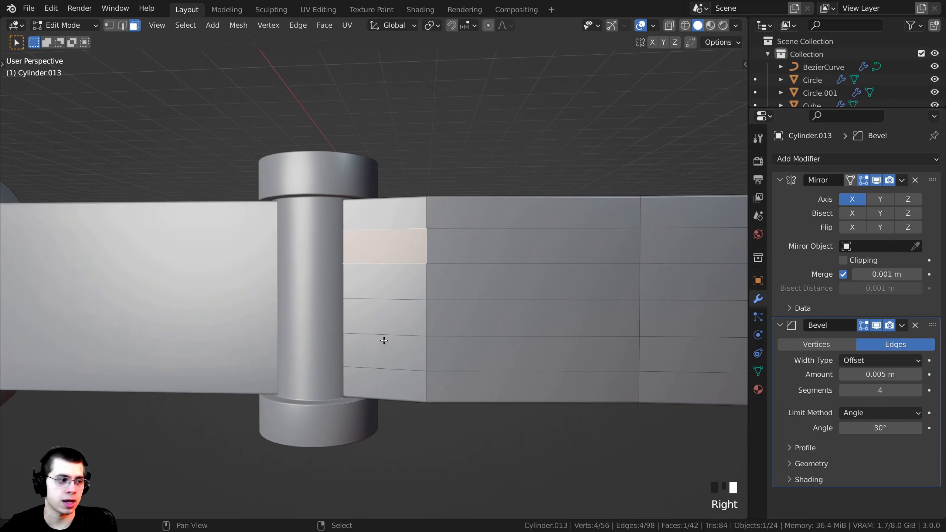
shift+right_click(386, 355)
middle_drag(395, 277, 435, 282)
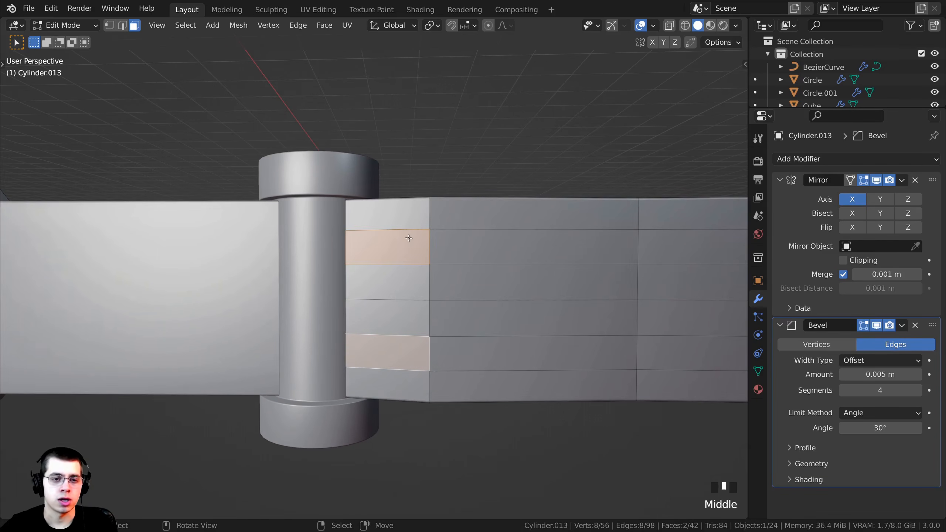
key(x)
click(385, 266)
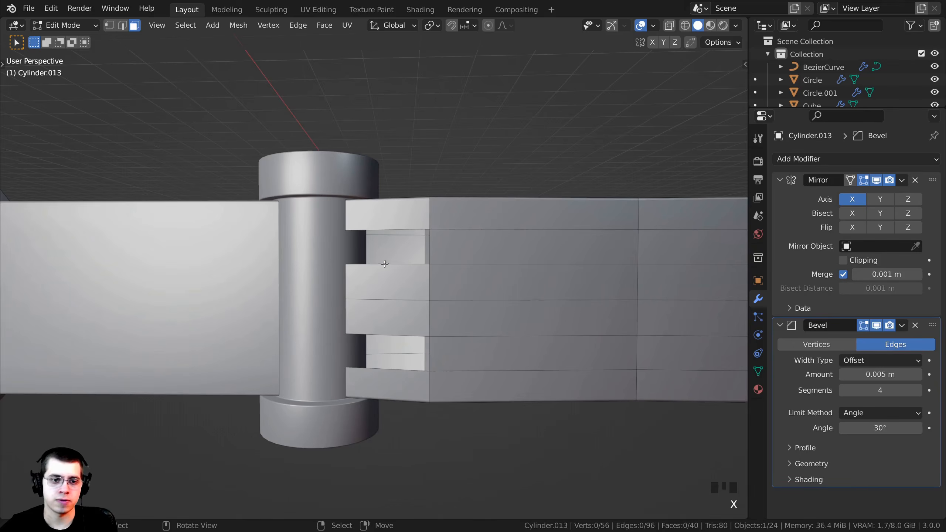
Delete the two matching faces on the forearm's opposite side to open both slots all the way through
right_click(389, 248)
middle_drag(400, 328, 479, 315)
shift+right_click(391, 338)
middle_drag(296, 347, 280, 214)
key(x)
click(339, 229)
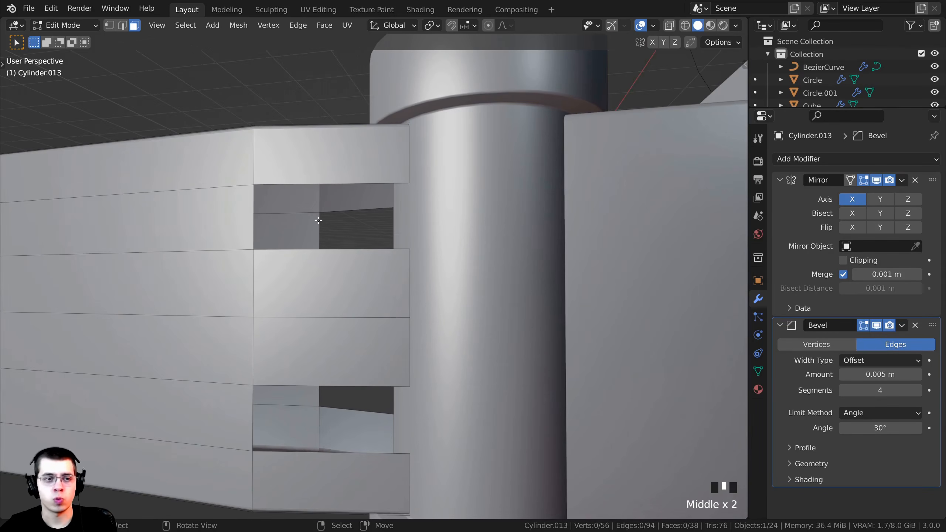
Close the inner end of the upper slot with a face between its four corner vertices
key(1)
right_click(316, 209)
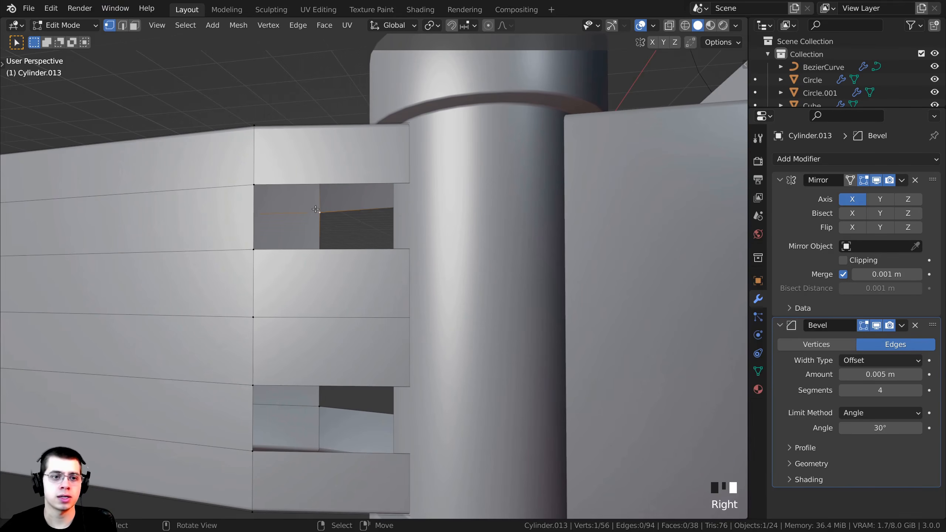
middle_drag(256, 182, 267, 212)
shift+right_click(314, 215)
shift+right_click(314, 215)
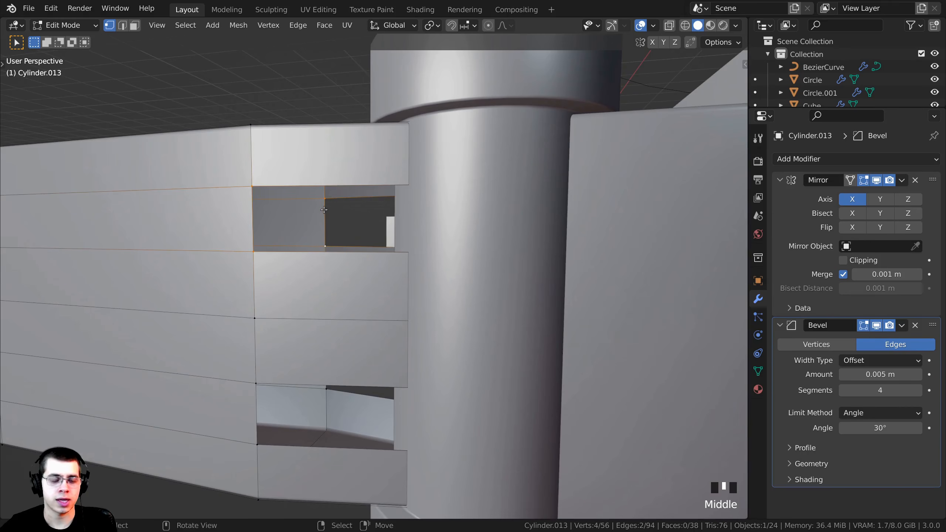
key(f)
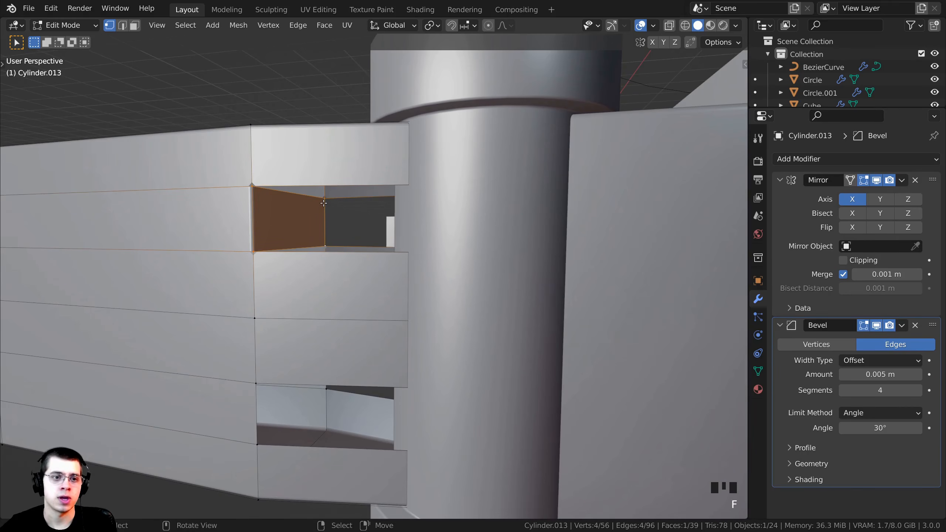
Fill the upper side of the upper slot with a face, starting from its two inner corner vertices
right_click(323, 203)
shift+right_click(254, 186)
middle_drag(253, 186, 269, 182)
scroll(285, 182, down, 1)
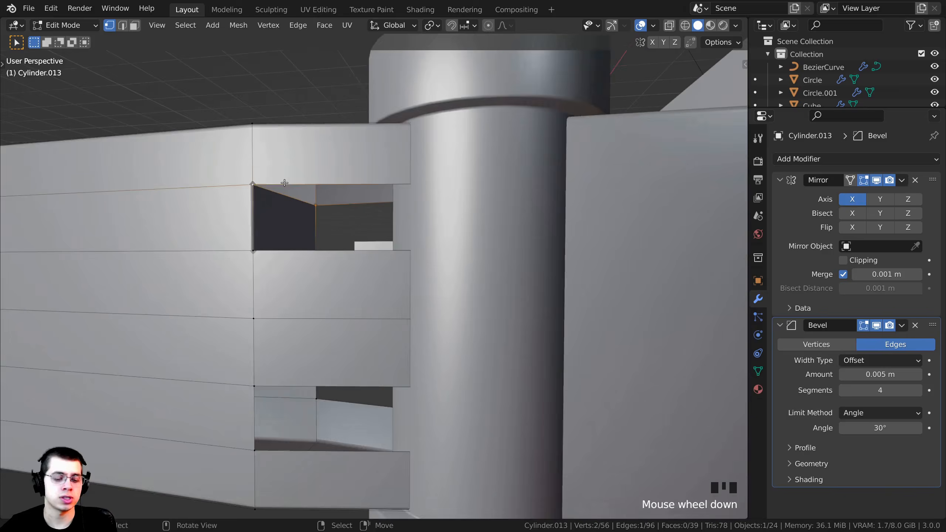
scroll(285, 182, down, 1)
key(f)
Fill the lower side of the upper slot with a face, starting from its two inner corner vertices
middle_drag(324, 190, 288, 204)
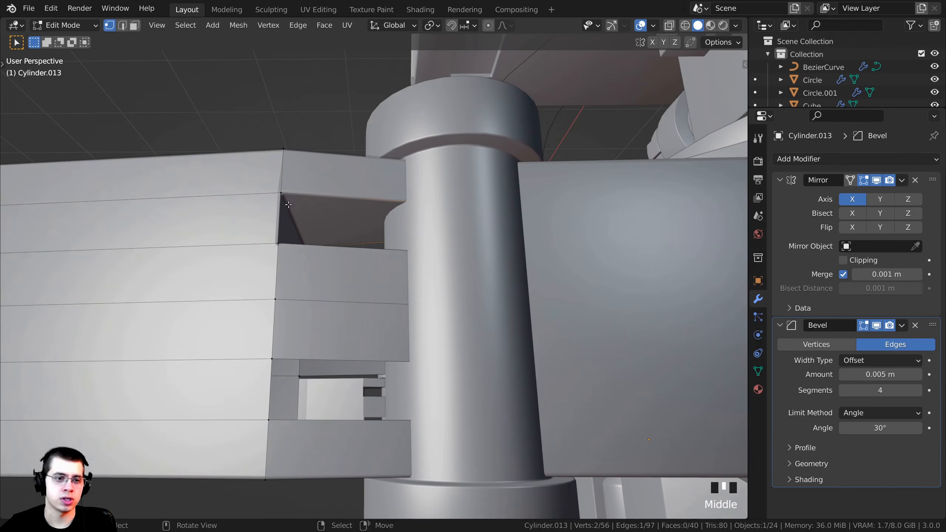
shift+middle_drag(405, 249, 337, 261)
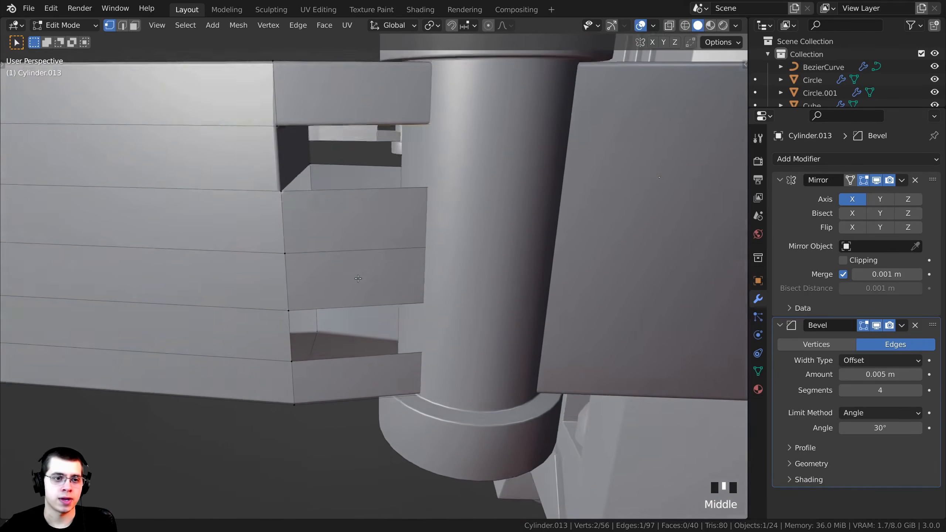
scroll(332, 245, up, 2)
middle_drag(318, 170, 316, 168)
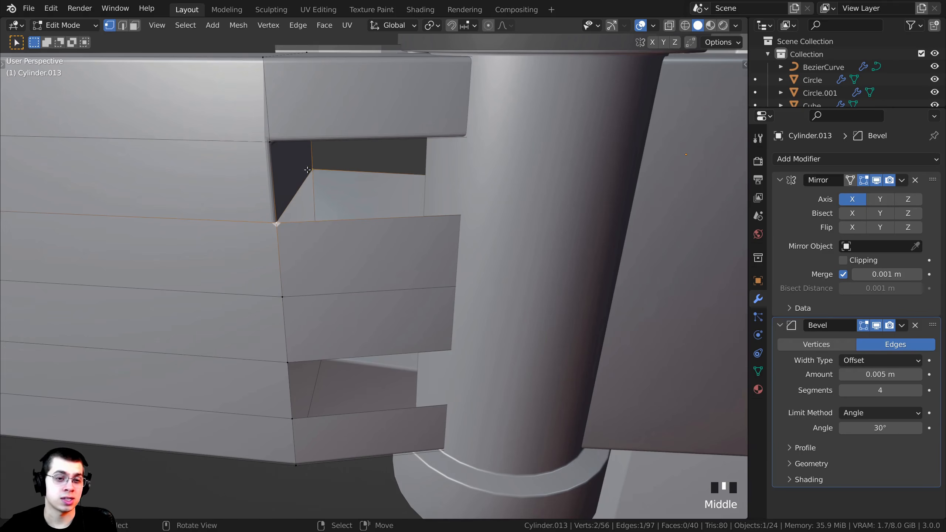
right_click(307, 170)
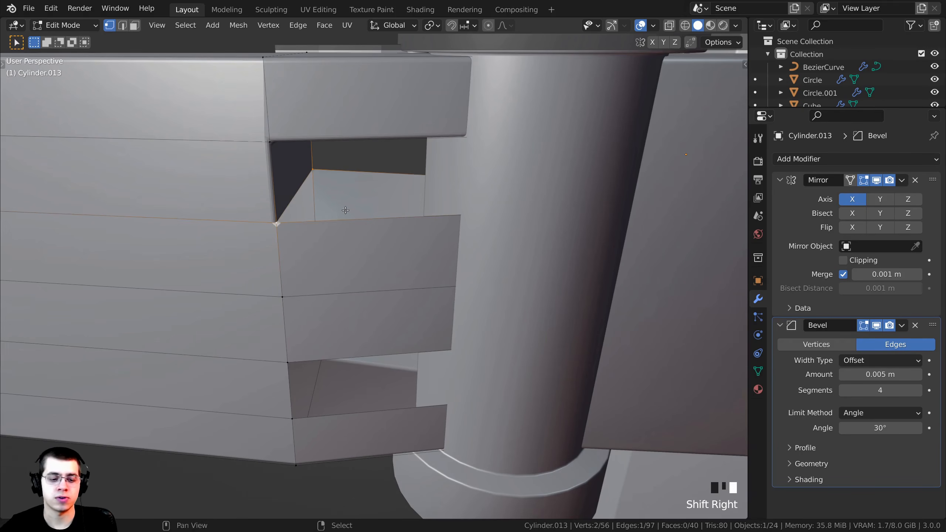
shift+middle_drag(320, 168, 307, 150)
key(f)
middle_drag(375, 308, 348, 283)
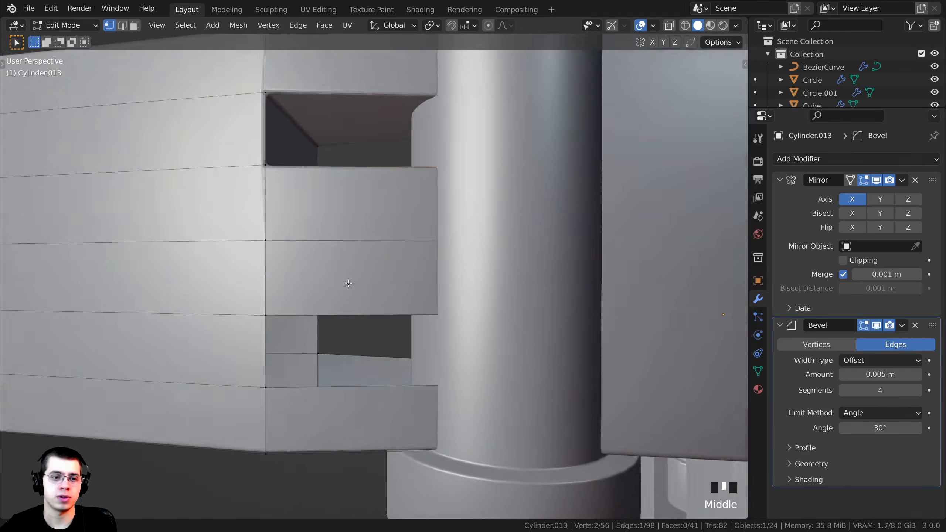
Close the inner end of the lower slot with a face between its four corner vertices
scroll(385, 328, down, 1)
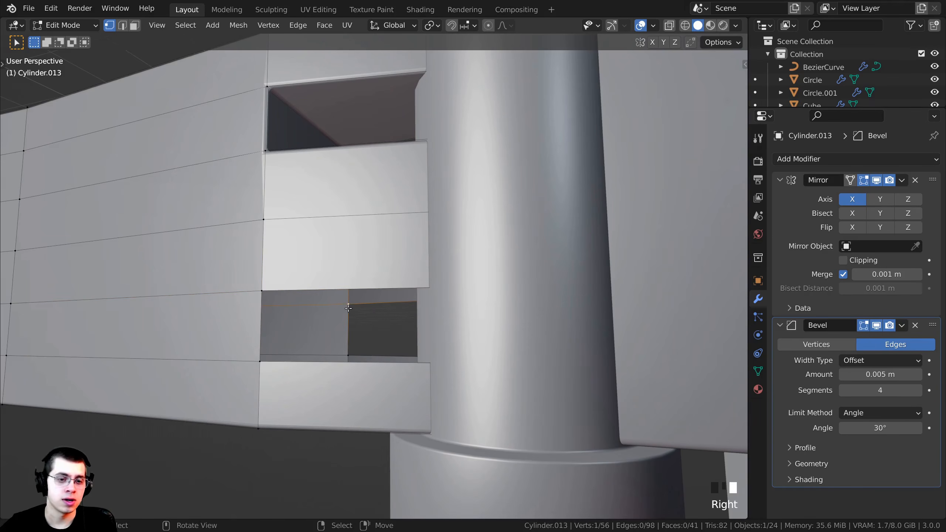
shift+right_click(348, 349)
shift+right_click(256, 342)
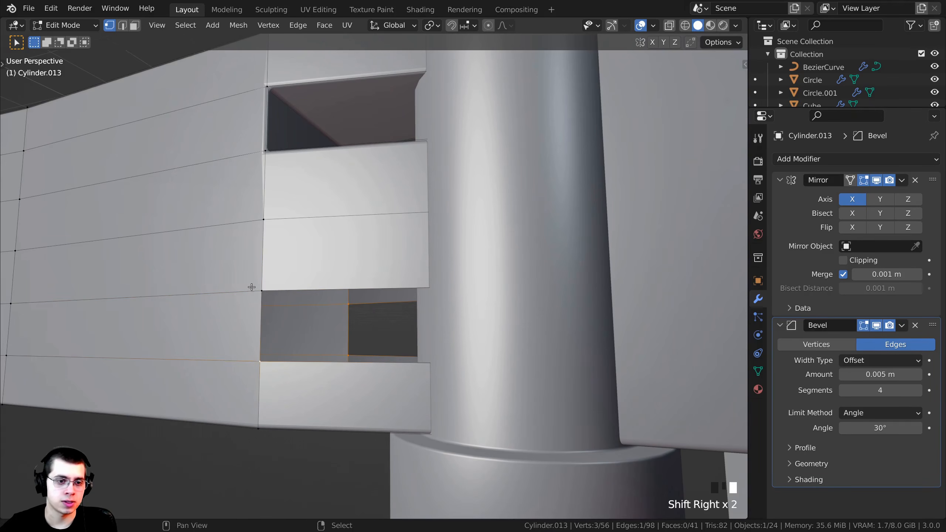
middle_drag(287, 275, 291, 273)
key(f)
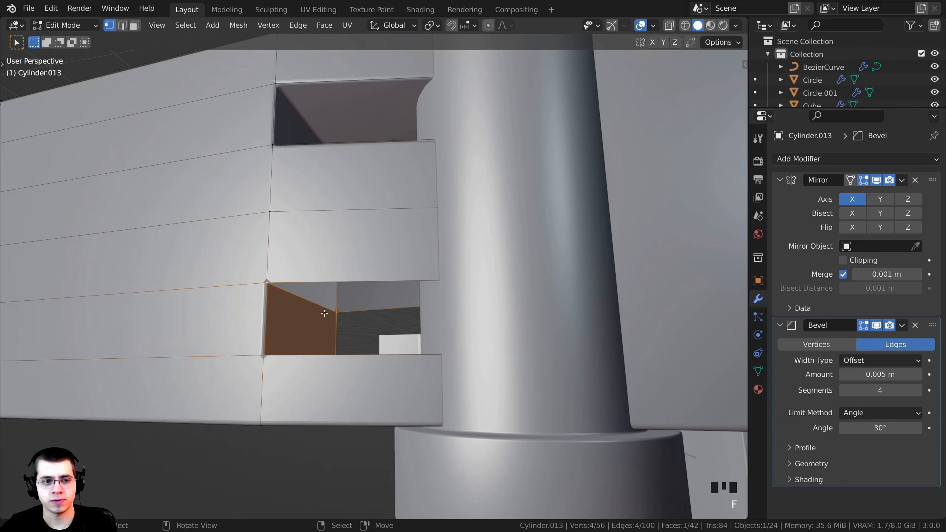
Fill the upper side of the lower slot with a face, starting from its two upper inner corner vertices
right_click(266, 285)
shift+right_click(265, 285)
middle_drag(305, 289, 385, 197)
scroll(318, 276, up, 1)
key(f)
Fill the lower side of the lower slot with a face, starting from its two lower inner corner vertices
scroll(335, 296, down, 2)
scroll(354, 292, up, 3)
right_click(265, 367)
shift+right_click(330, 343)
shift+right_click(237, 393)
key(f)
Return to Object Mode and apply Shade Smooth to the slotted forearm
scroll(412, 293, down, 4)
key(Tab)
scroll(410, 298, down, 5)
scroll(387, 260, up, 5)
key(w)
click(389, 136)
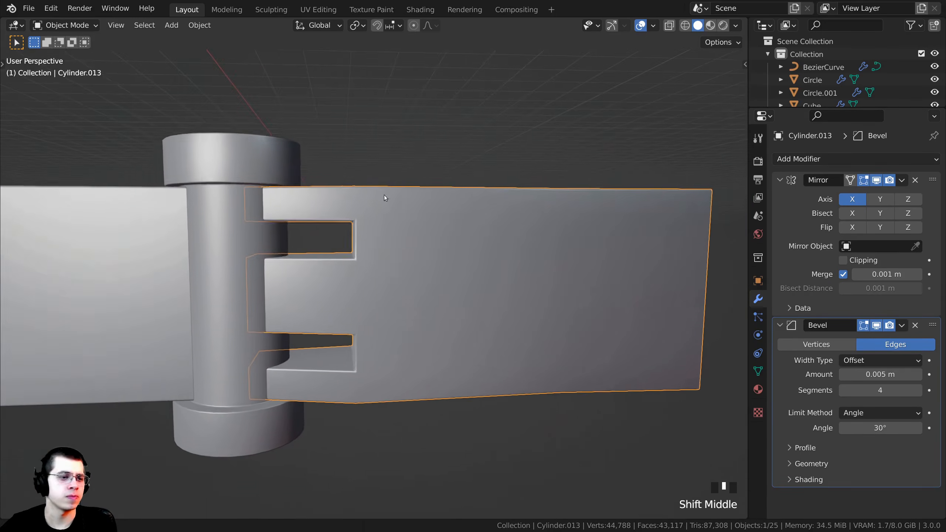
Add a vertical edge loop across the outer arm segment and slide it close to the notches beside the hinge
scroll(357, 124, up, 5)
scroll(381, 152, down, 2)
middle_drag(382, 152, 375, 163)
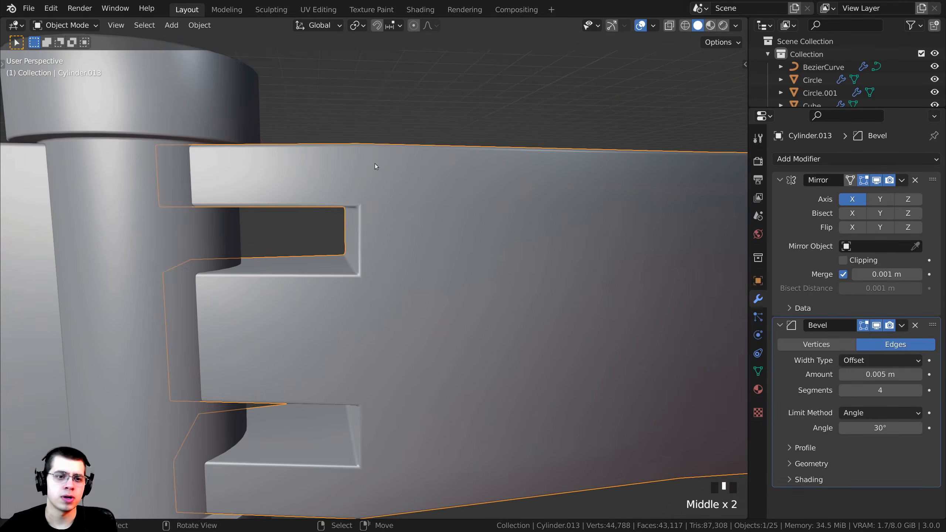
key(Tab)
scroll(454, 154, down, 2)
key(ctrl+r)
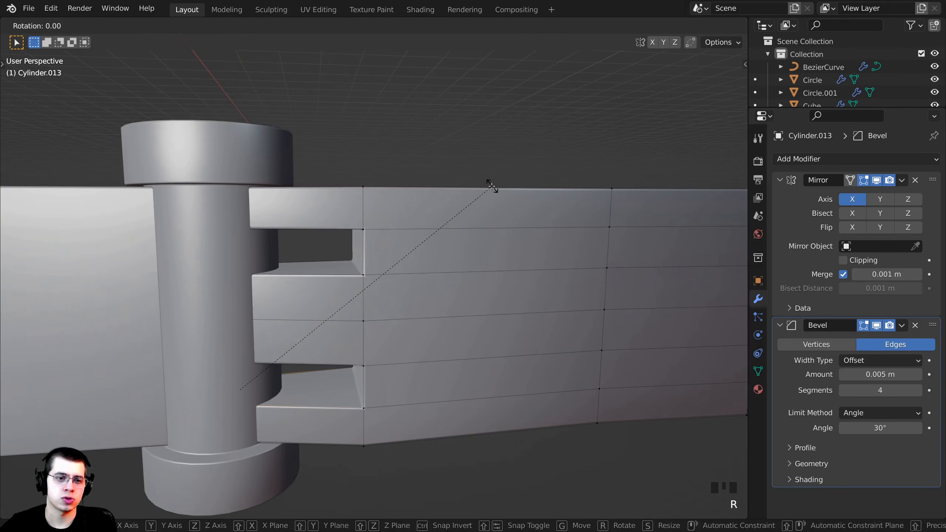
click(491, 183)
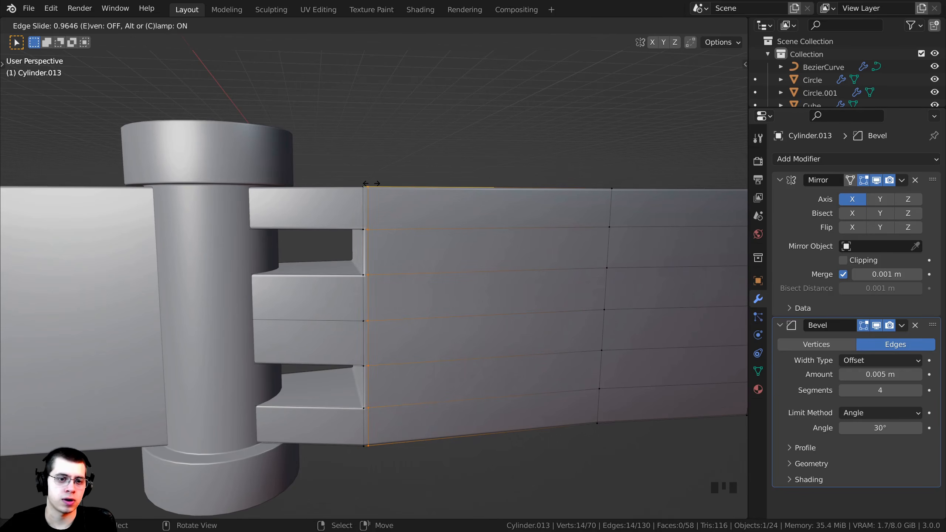
click(371, 183)
key(Tab)
Duplicate the inner arm segment with its round joint and move the copy along Y to the outer arm's end
scroll(351, 151, up, 4)
scroll(371, 187, down, 7)
shift+middle_drag(370, 336, 375, 272)
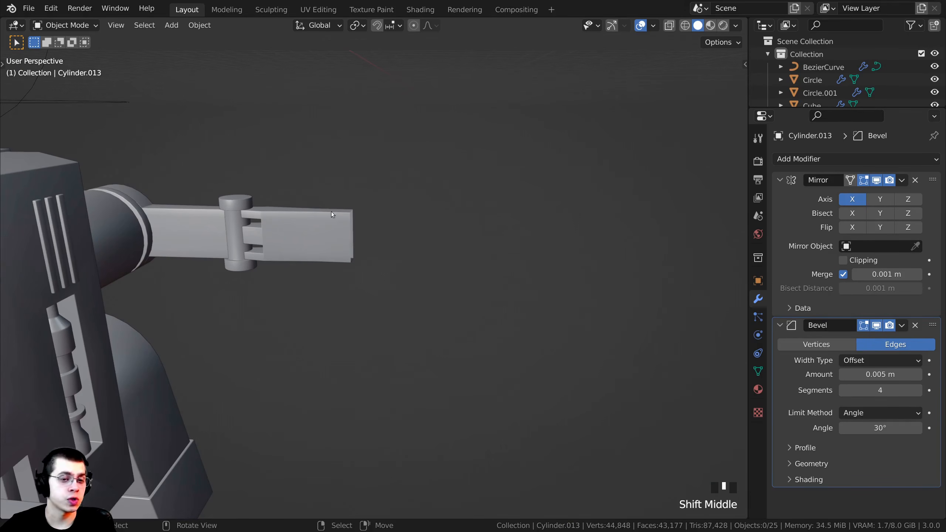
middle_drag(331, 214, 337, 275)
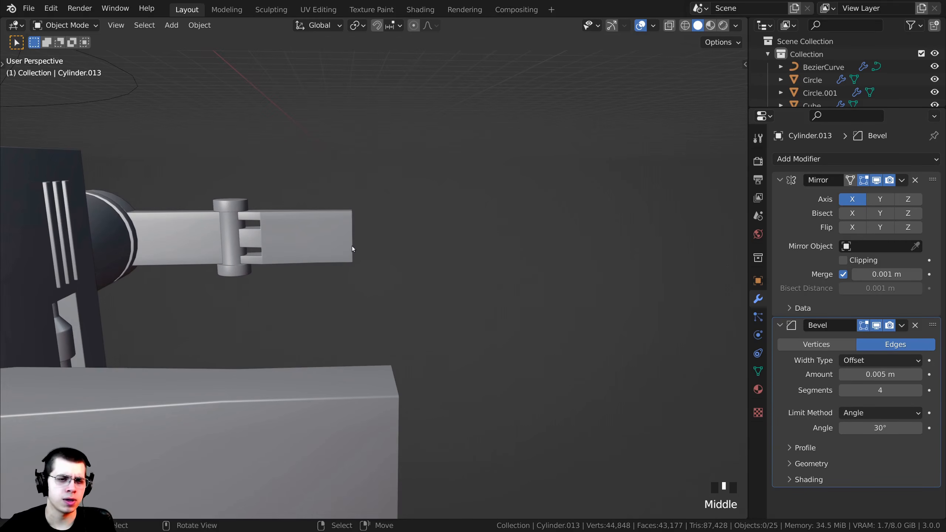
scroll(352, 249, down, 3)
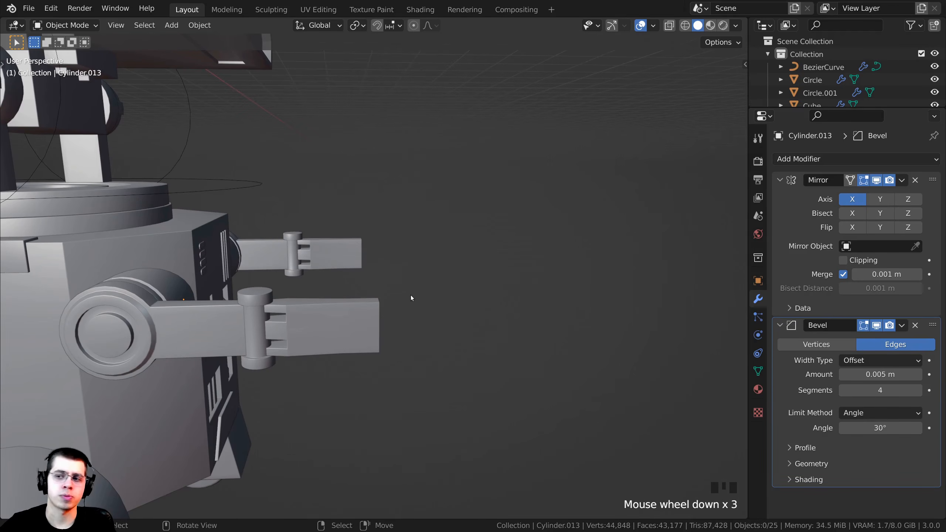
middle_drag(397, 199, 390, 247)
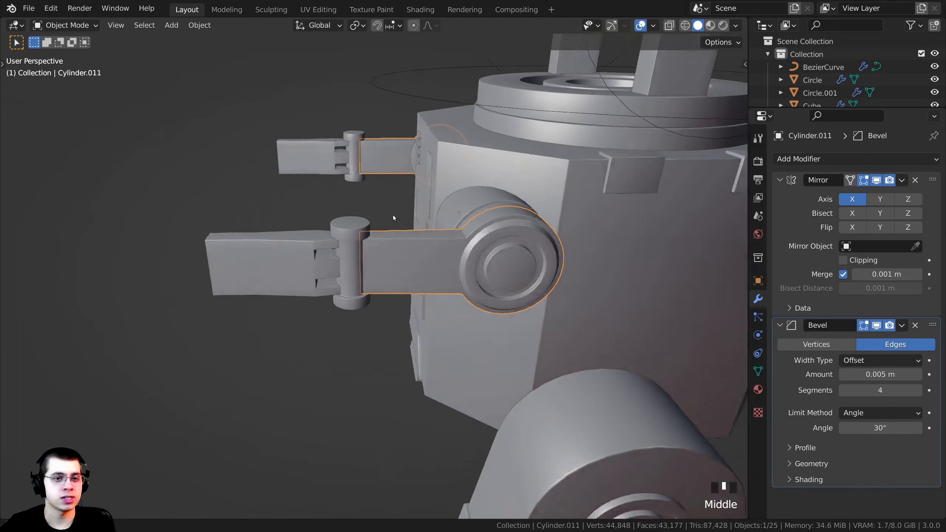
shift+middle_drag(394, 216, 476, 215)
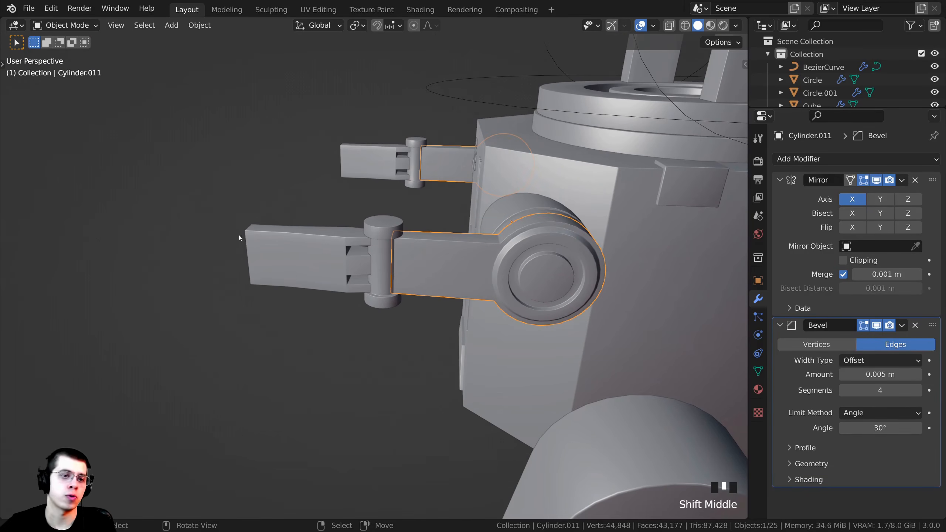
shift+middle_drag(389, 262, 649, 226)
key(shift+d)
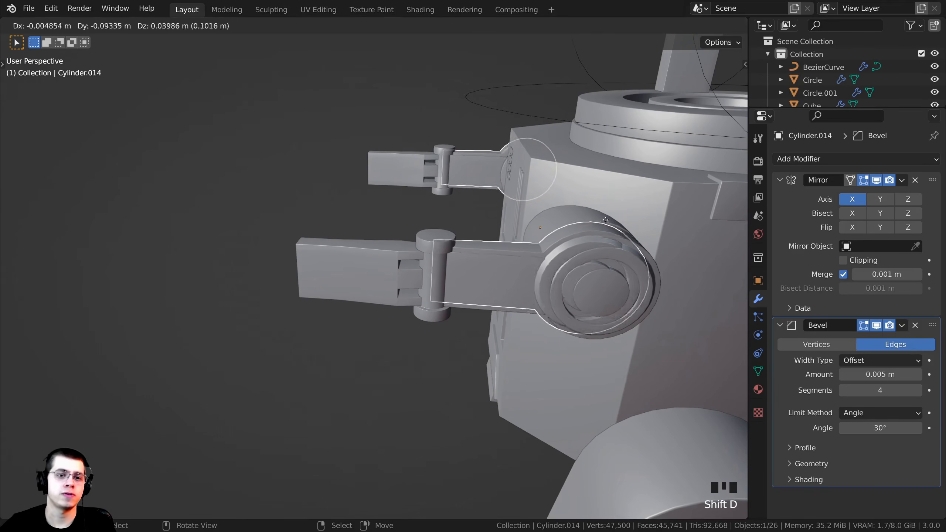
key(y)
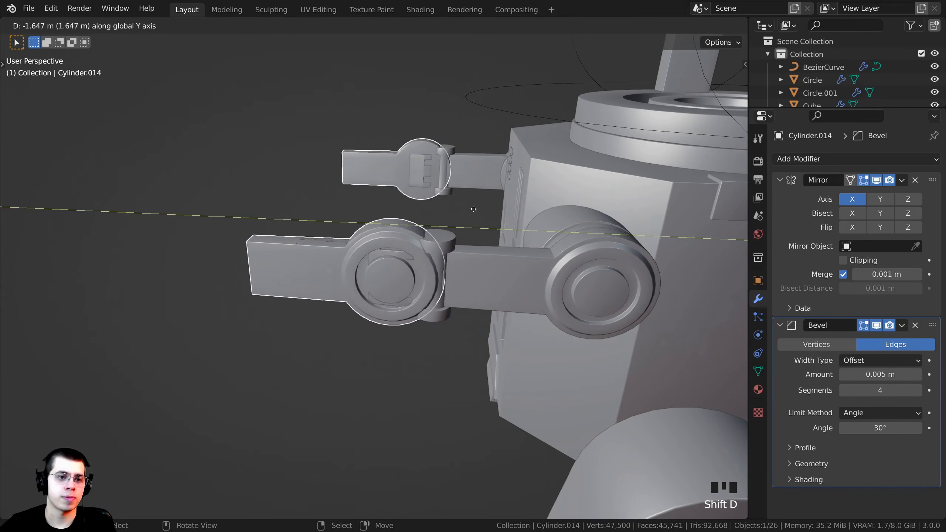
click(378, 212)
Delete the end loop vertices of the copy's straight arm section so that only its round joint disc remains
shift+middle_drag(349, 233, 471, 236)
middle_drag(471, 236, 501, 235)
key(Tab)
middle_drag(293, 183, 488, 259)
scroll(489, 258, up, 5)
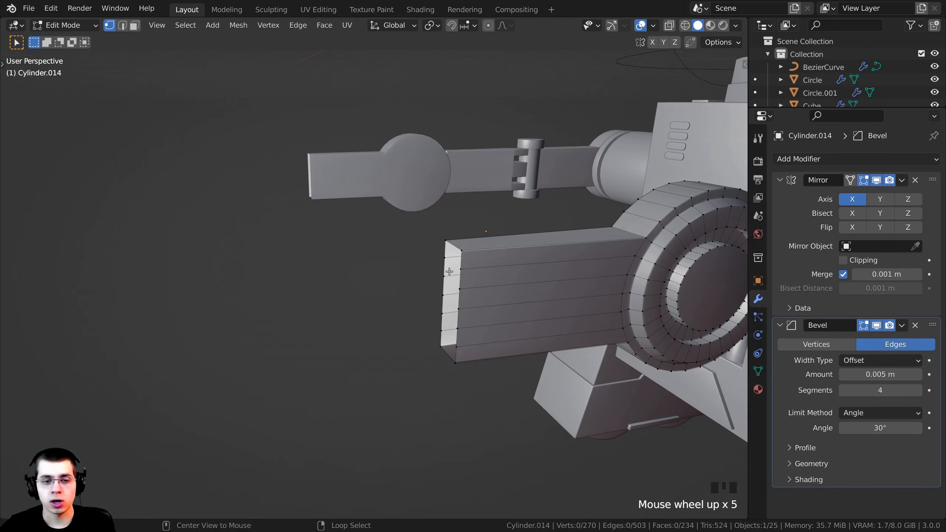
alt+right_click(460, 259)
shift+middle_drag(478, 351, 328, 269)
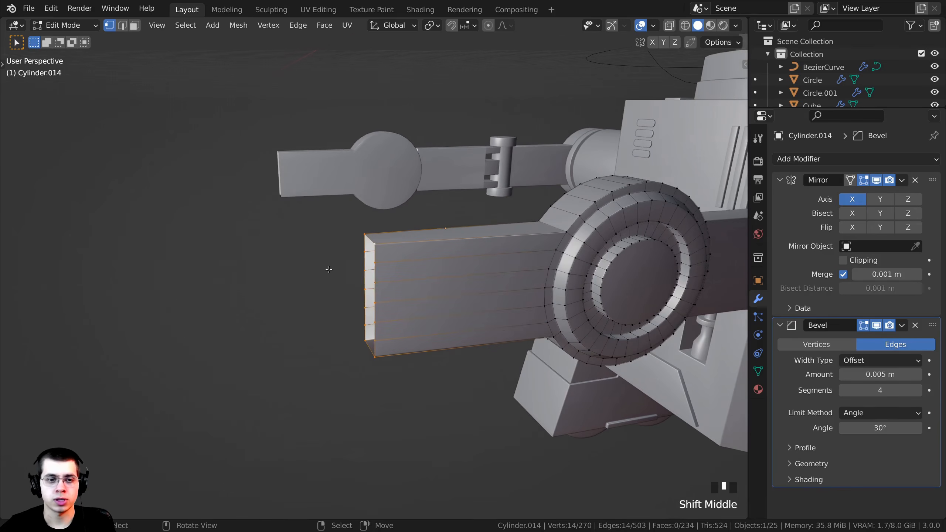
key(x)
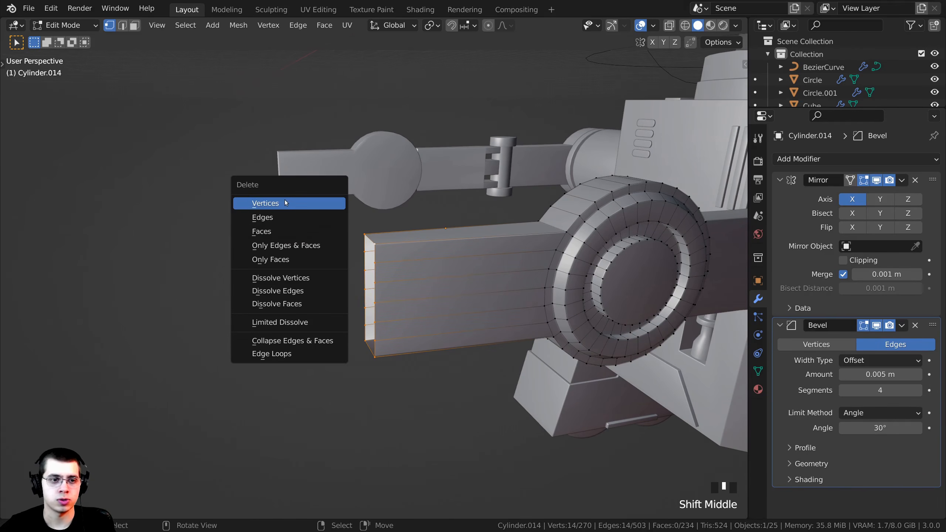
click(285, 203)
shift+middle_drag(287, 205, 360, 250)
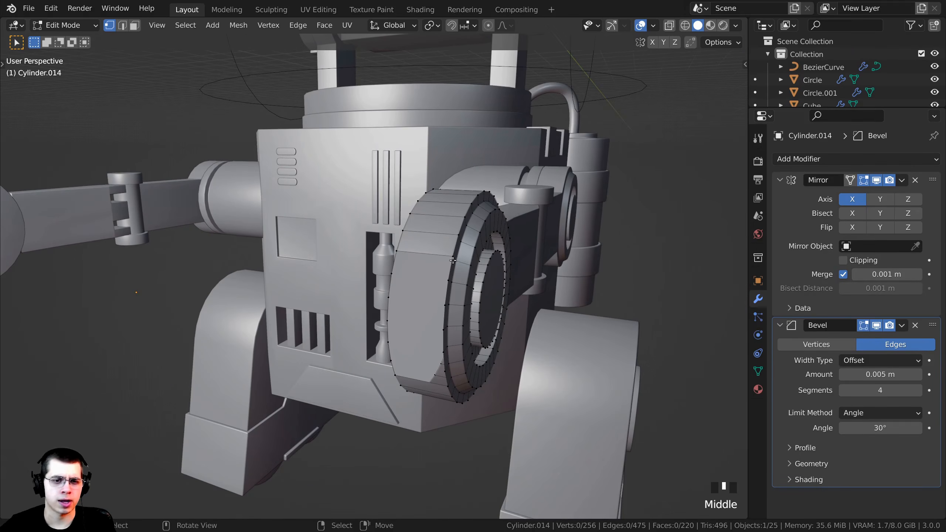
Fill the open gap in the disc's rim with successive faces, starting from two neighbouring rim vertices
scroll(450, 255, up, 4)
click(411, 229)
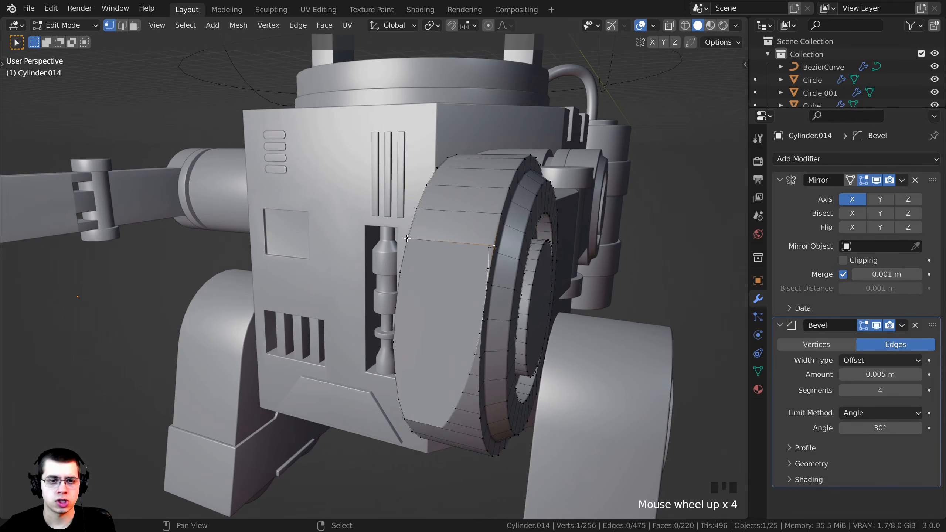
shift+right_click(407, 238)
middle_drag(406, 238, 531, 262)
scroll(539, 347, down, 4)
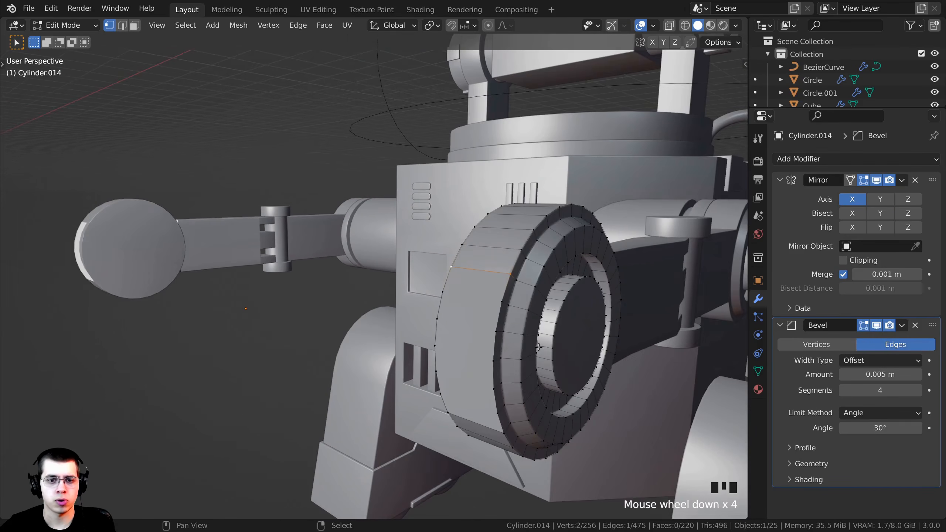
shift+middle_drag(538, 346, 442, 273)
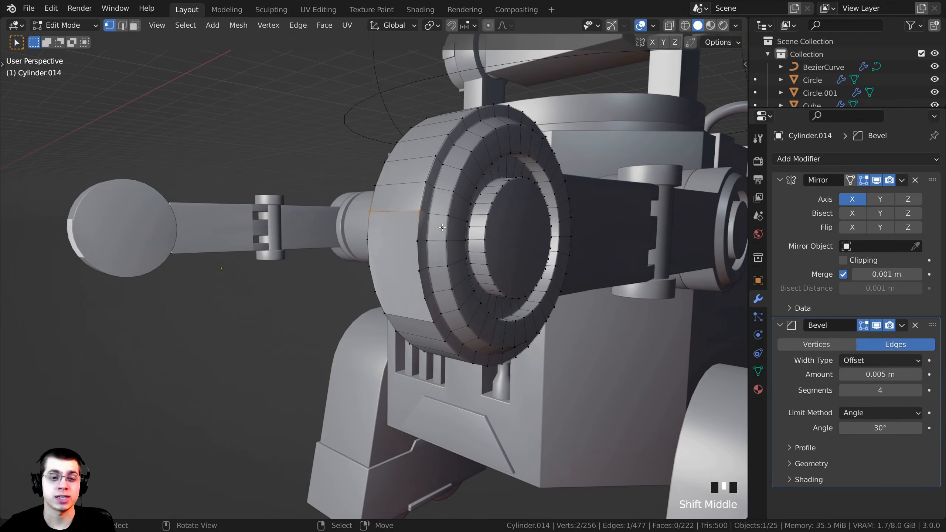
key(f)
key(f)
key(f)
key(f)
middle_drag(471, 306, 443, 263)
scroll(443, 262, down, 3)
shift+middle_drag(443, 263, 419, 277)
key(Tab)
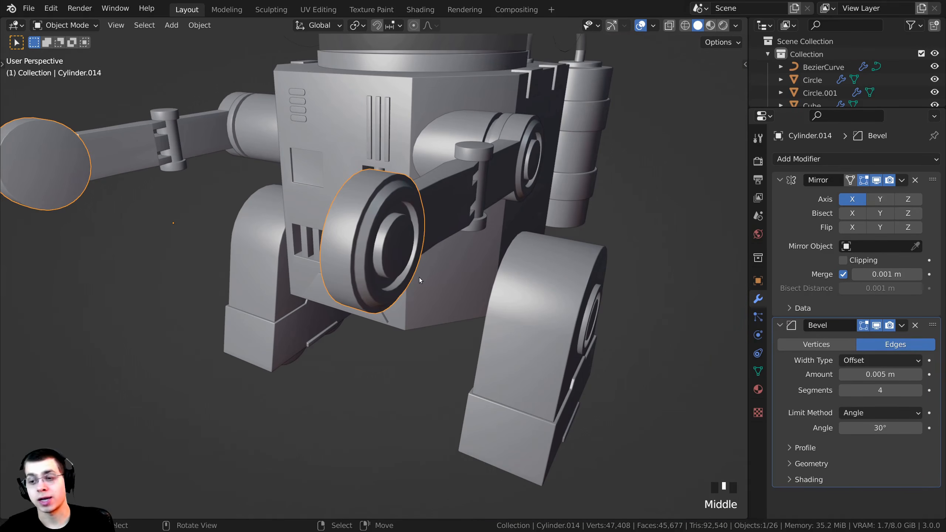
Thin the disc in top view by moving its flat back edge loop along X toward the raised side
key(KP_7)
shift+middle_drag(440, 132, 454, 201)
scroll(477, 139, up, 1)
key(Tab)
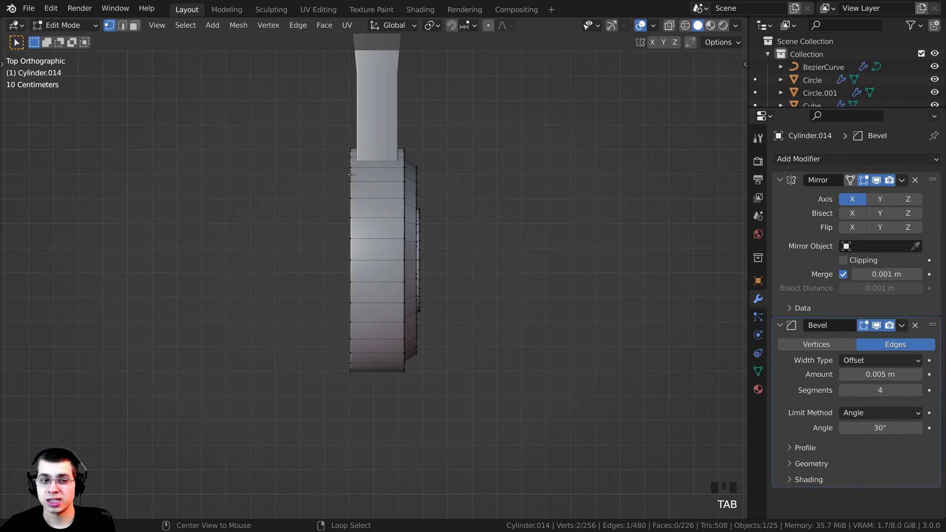
alt+right_click(372, 359)
scroll(354, 171, up, 1)
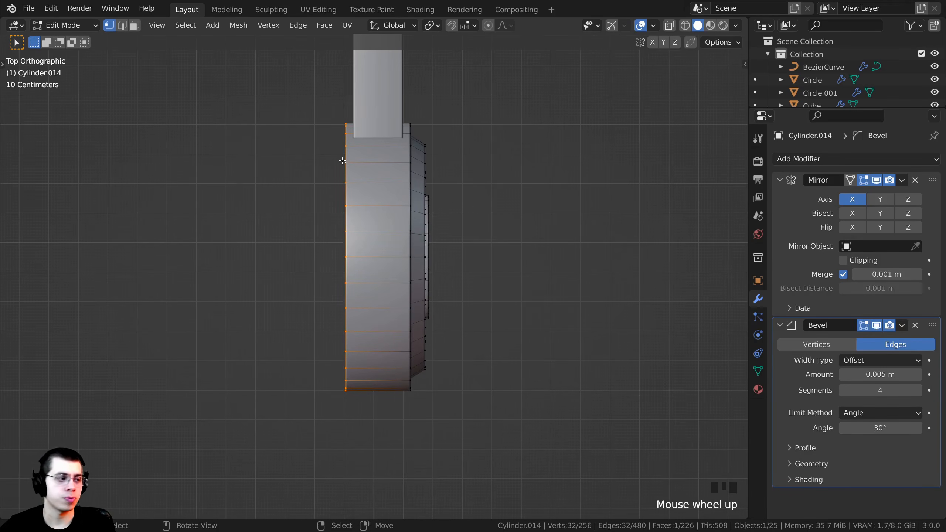
key(g)
key(x)
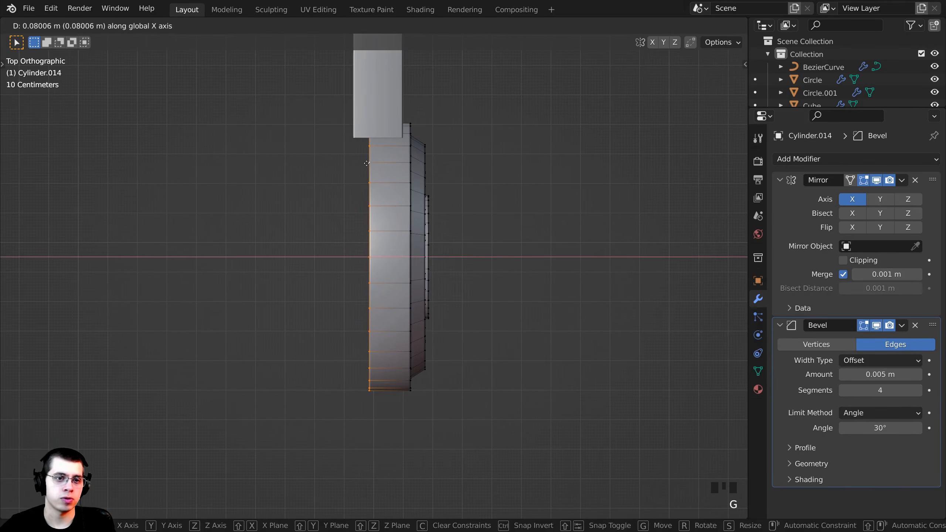
click(367, 164)
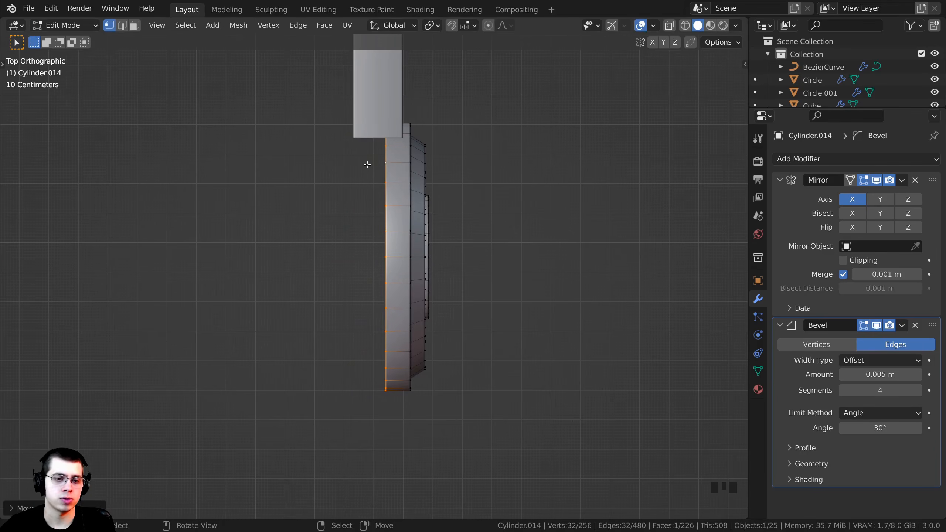
Move the whole disc mesh about 0.06 m along X to sit flush against the arm's outer side
key(a)
scroll(502, 245, down, 5)
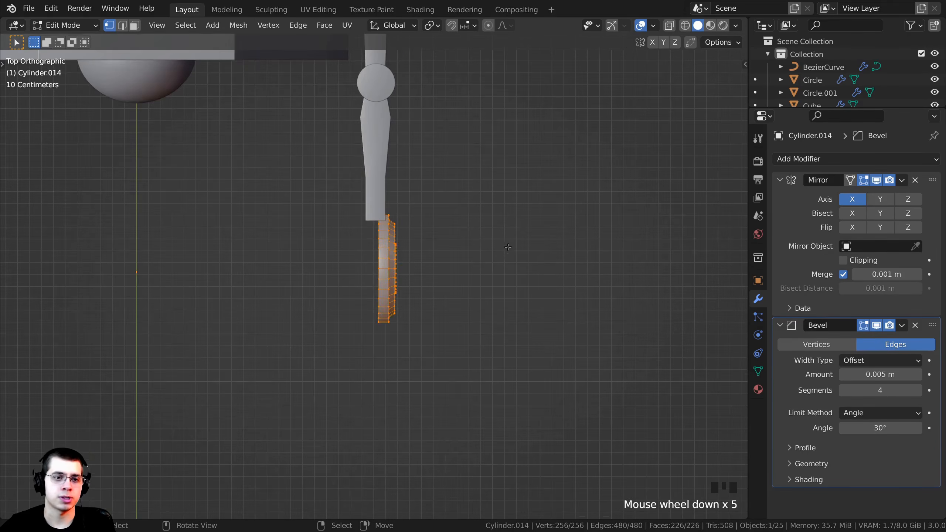
scroll(465, 232, up, 7)
scroll(457, 175, down, 1)
key(g)
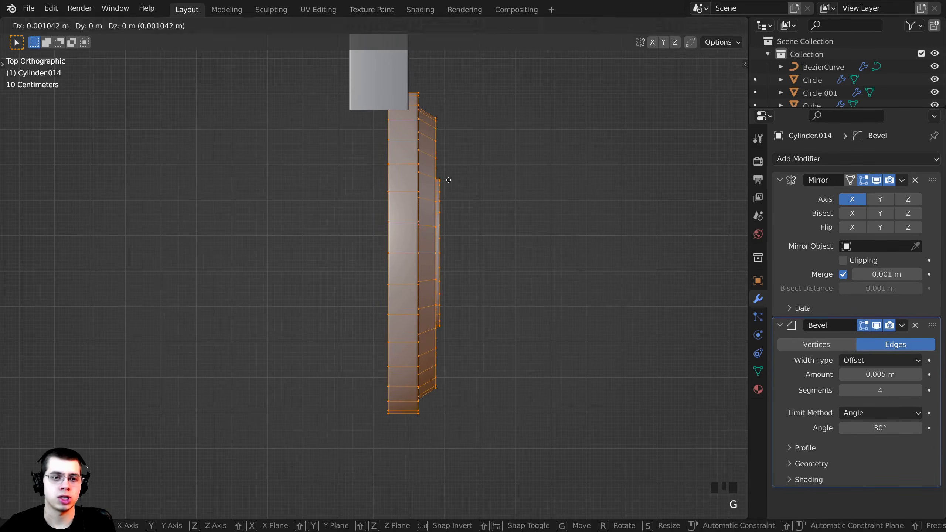
key(x)
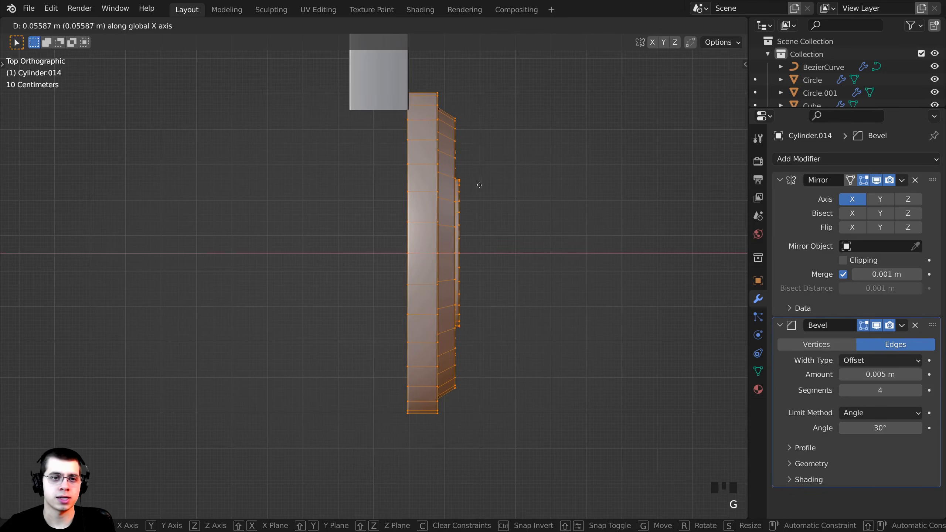
click(484, 186)
Duplicate the disc mesh and move the copy in negative X to the opposite side of the arm
scroll(462, 349, down, 6)
middle_drag(463, 349, 434, 228)
shift+middle_drag(338, 273, 490, 210)
scroll(432, 244, up, 2)
key(shift+d)
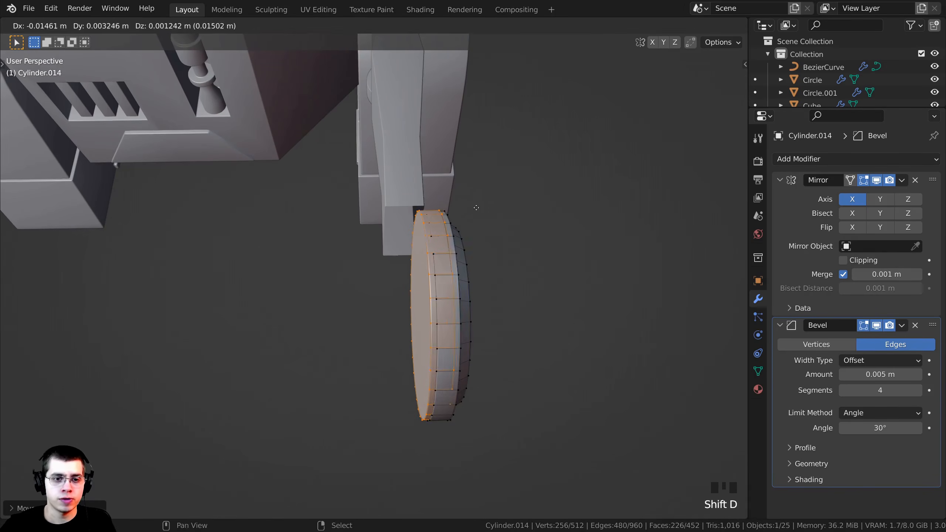
key(x)
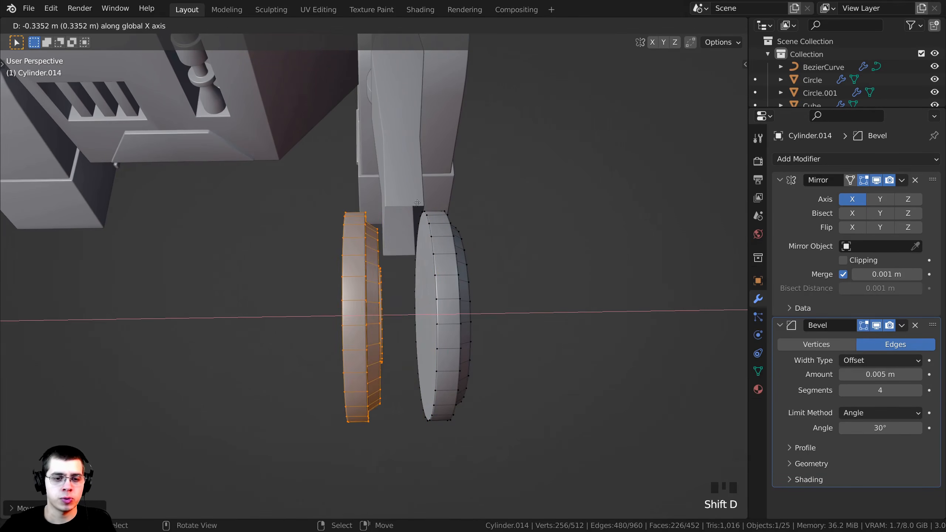
click(450, 209)
Flip the duplicated disc by scaling it by -1 along X
middle_drag(449, 209, 424, 258)
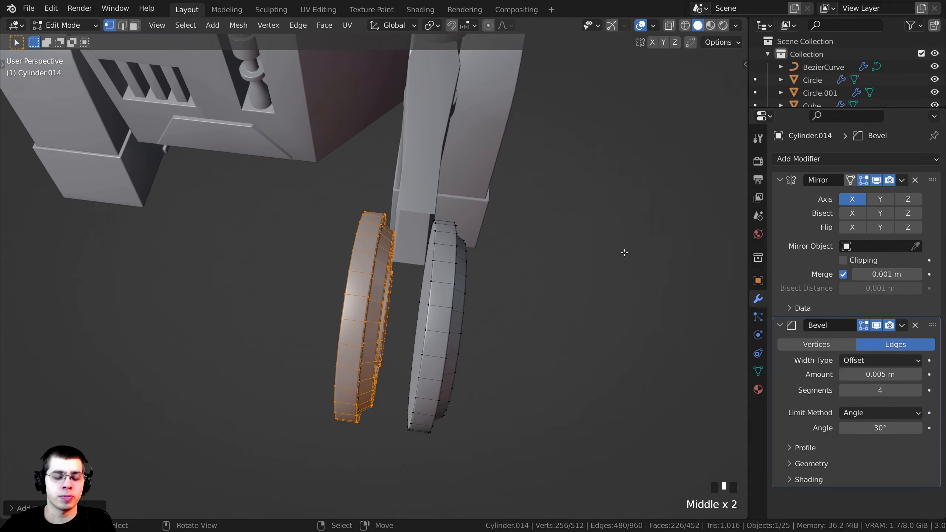
key(s)
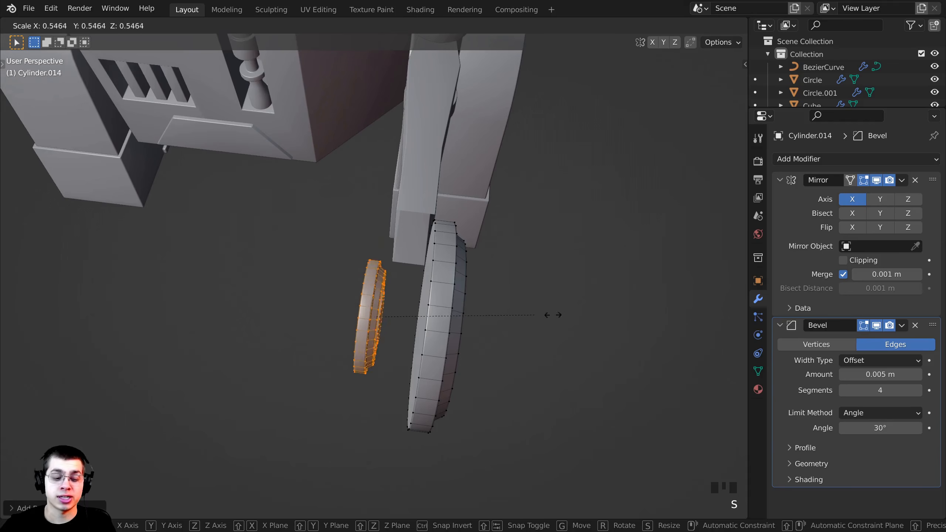
key(x)
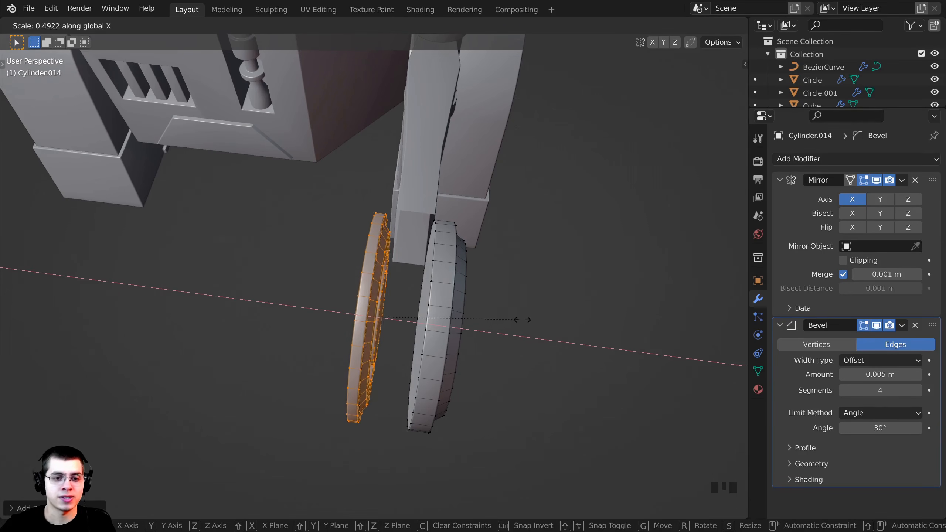
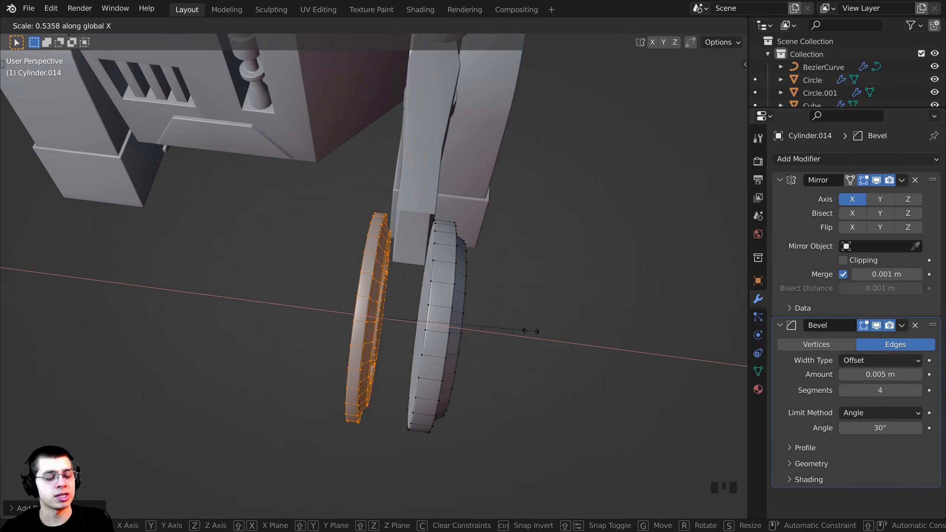
text(-1)
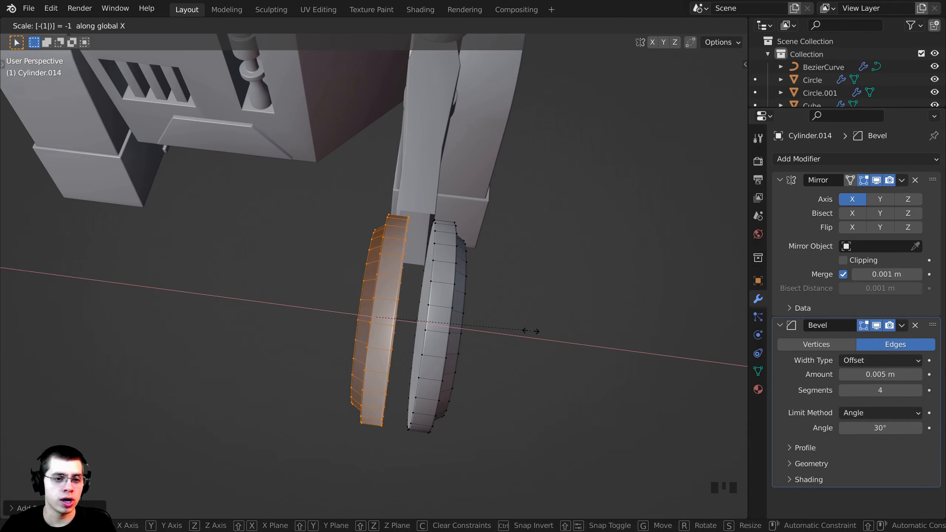
key(Return)
Recalculate the normals of the flipped disc after checking it from several angles
middle_drag(528, 328, 466, 170)
middle_drag(541, 249, 453, 256)
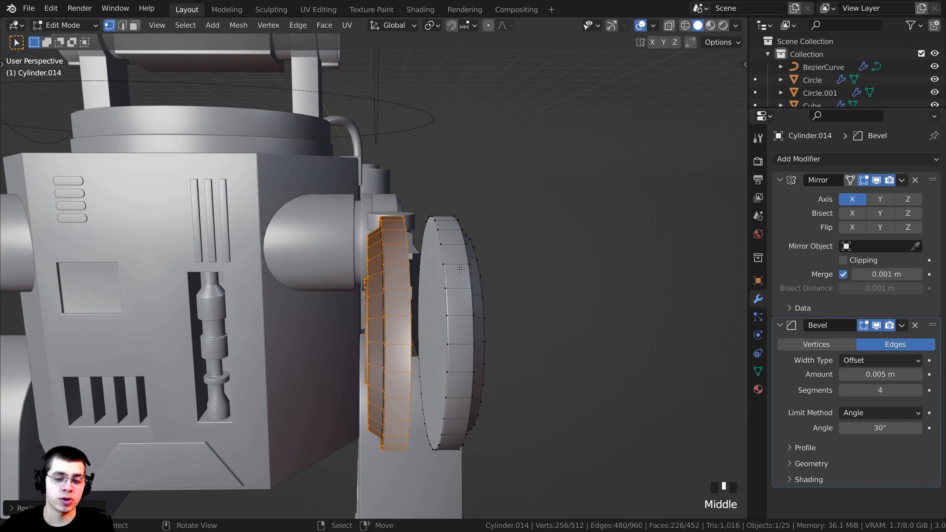
mouse_move(460, 269)
middle_down()
mouse_move(481, 246)
mouse_move(460, 222)
mouse_move(441, 306)
middle_up()
key(shift+n)
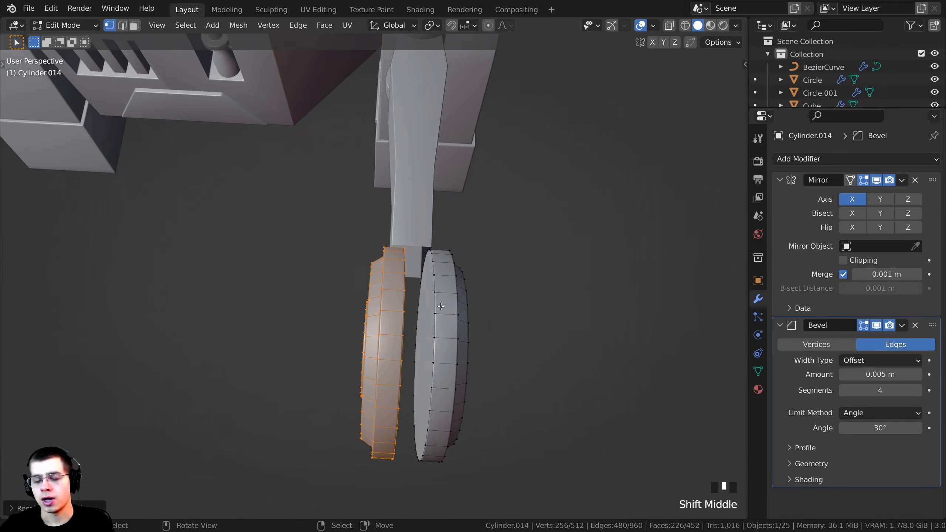
Move the flipped disc about 0.05 m in negative X until it sits flush against the arm's side in top view
key(KP_7)
scroll(555, 279, up, 5)
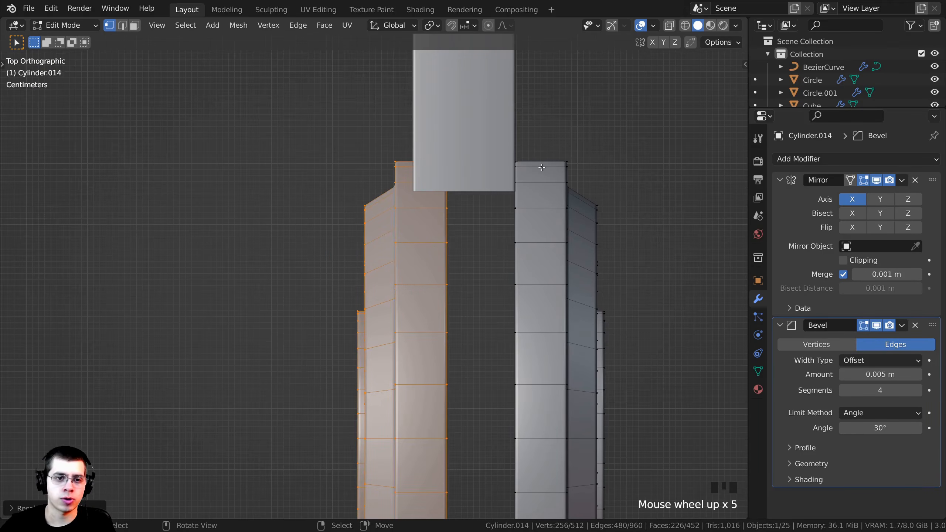
key(g)
key(x)
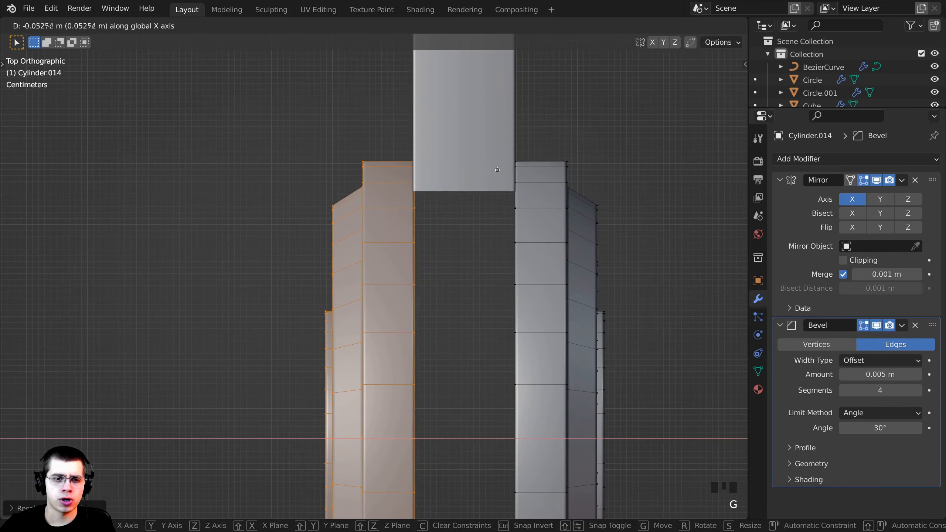
click(484, 167)
middle_drag(453, 287, 441, 284)
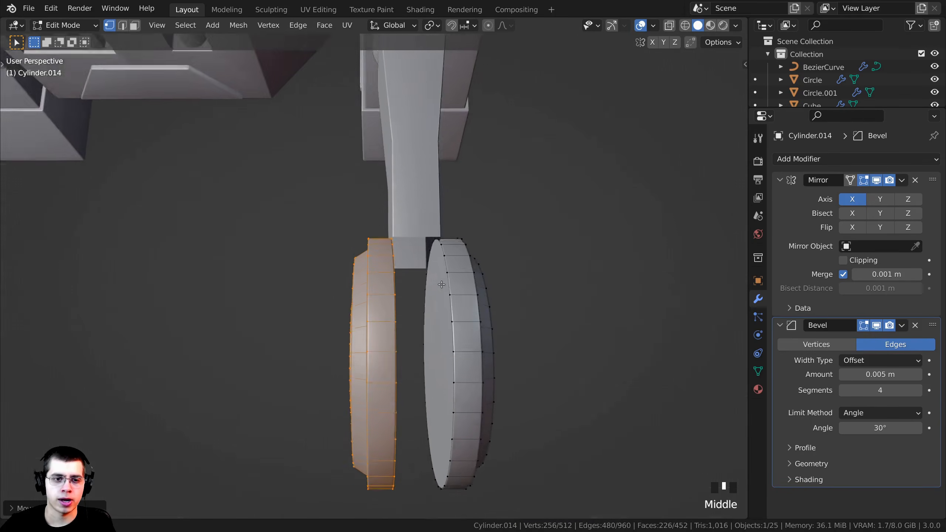
scroll(441, 284, up, 3)
Move the whole joint disc object along Y to adjust its position at the arm's end
key(Tab)
middle_drag(475, 349, 501, 323)
scroll(498, 322, down, 2)
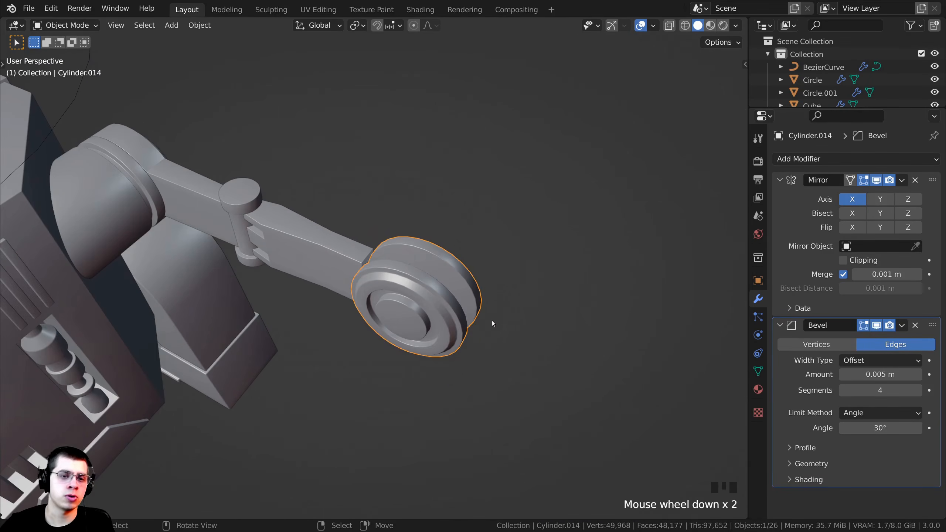
key(g)
key(y)
click(470, 310)
middle_drag(456, 300, 385, 274)
key(g)
key(y)
click(465, 307)
Inset the large flat inner faces of both discs, leaving a narrow rim around each
scroll(432, 216, up, 3)
key(Tab)
scroll(431, 284, up, 3)
scroll(438, 274, up, 2)
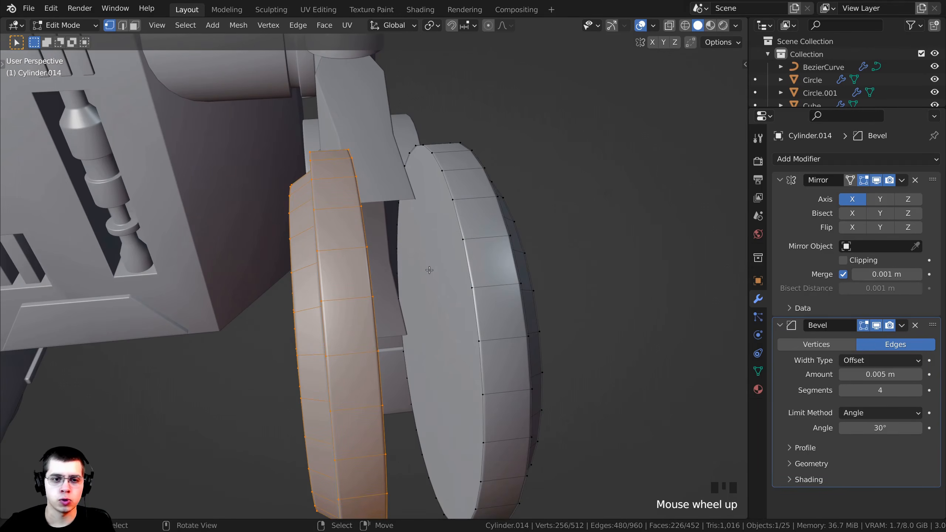
scroll(430, 269, down, 2)
scroll(430, 270, up, 2)
middle_drag(429, 270, 379, 275)
scroll(378, 276, up, 2)
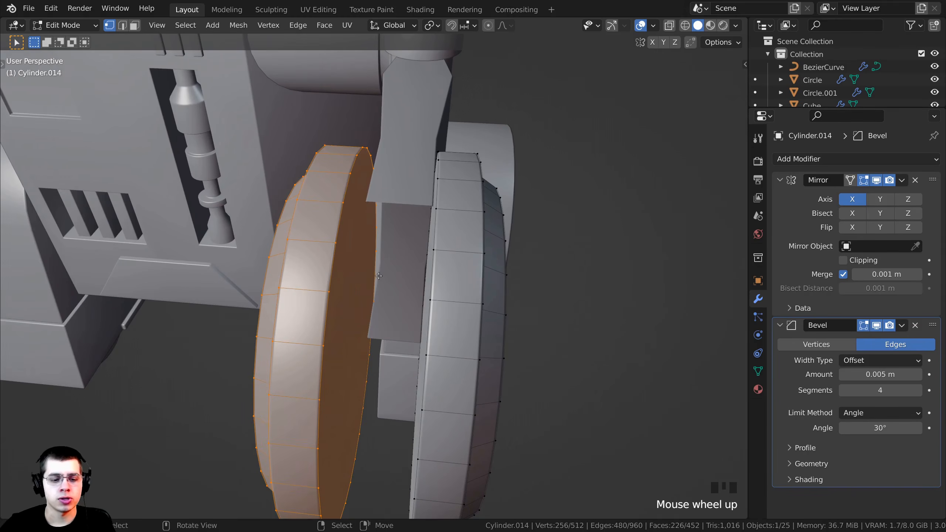
key(3)
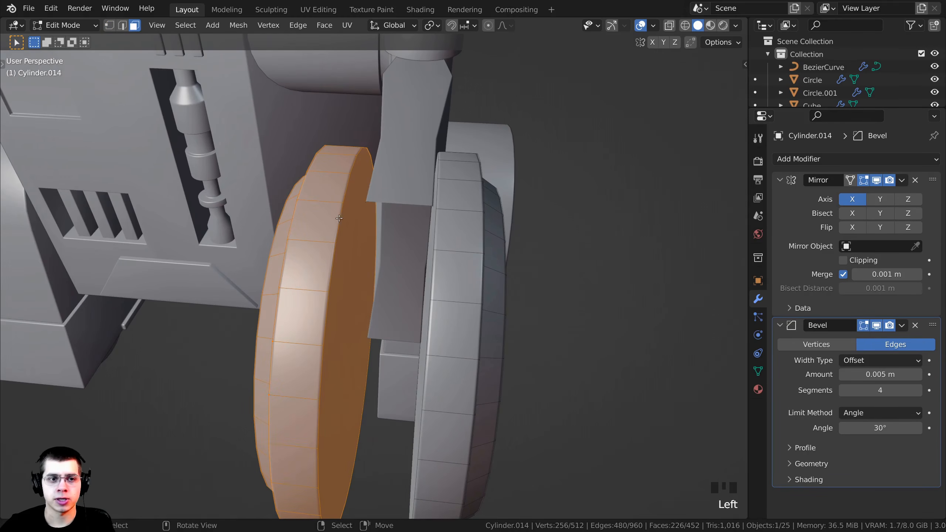
right_click(377, 250)
middle_drag(358, 303, 440, 276)
shift+right_click(437, 277)
scroll(335, 253, up, 1)
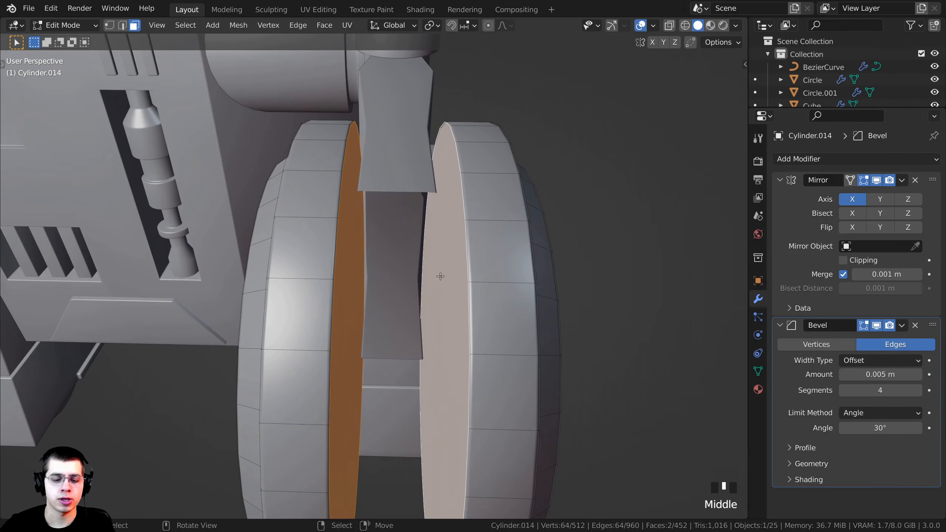
middle_drag(568, 202, 631, 219)
key(i)
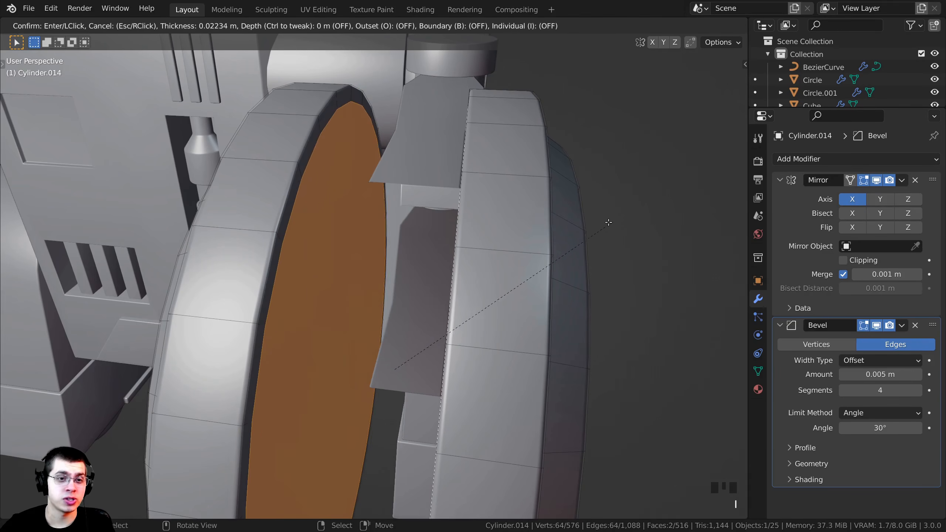
click(582, 222)
Delete the inset centre faces on the inner sides of both discs
scroll(554, 232, down, 3)
middle_drag(553, 232, 463, 228)
scroll(431, 181, up, 3)
key(x)
click(396, 207)
middle_drag(505, 263, 475, 171)
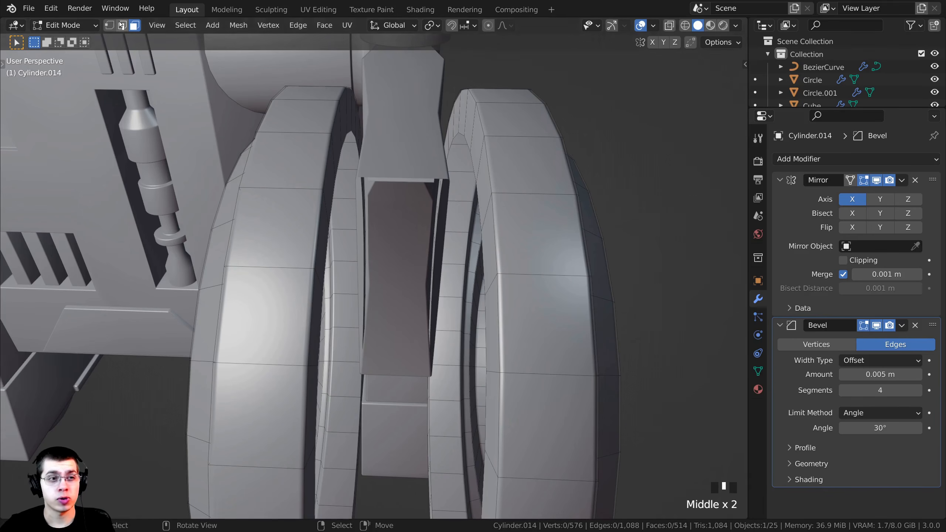
Bridge the open inner edge loops of the two discs to form a connecting cylinder between them
click(109, 26)
middle_drag(440, 175, 467, 146)
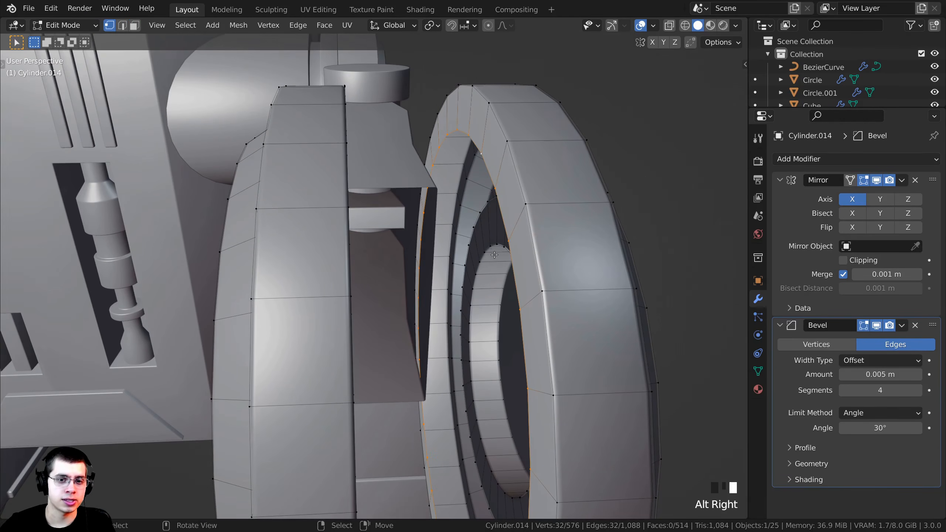
shift+middle_drag(494, 255, 368, 208)
key(ctrl+z)
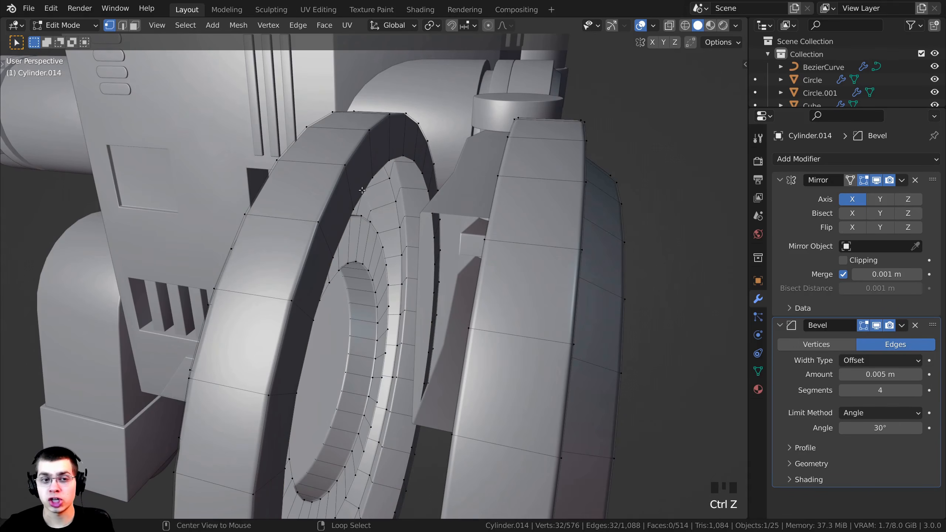
alt+shift+right_click(364, 189)
middle_drag(432, 235, 518, 226)
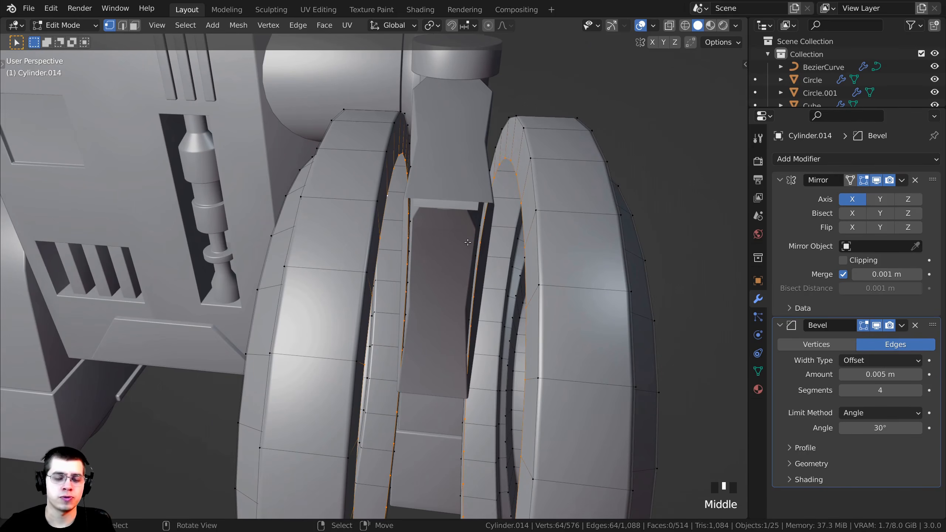
middle_drag(490, 264, 559, 180)
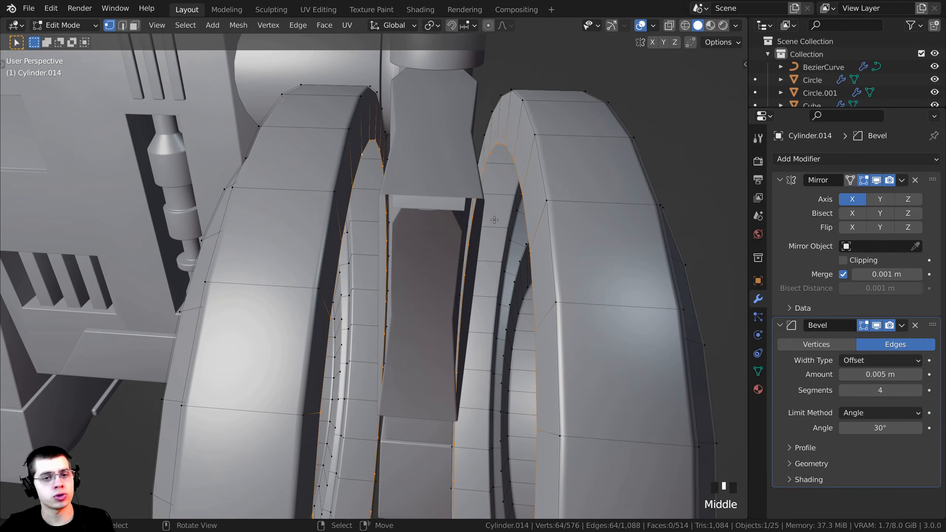
middle_drag(429, 166, 428, 161)
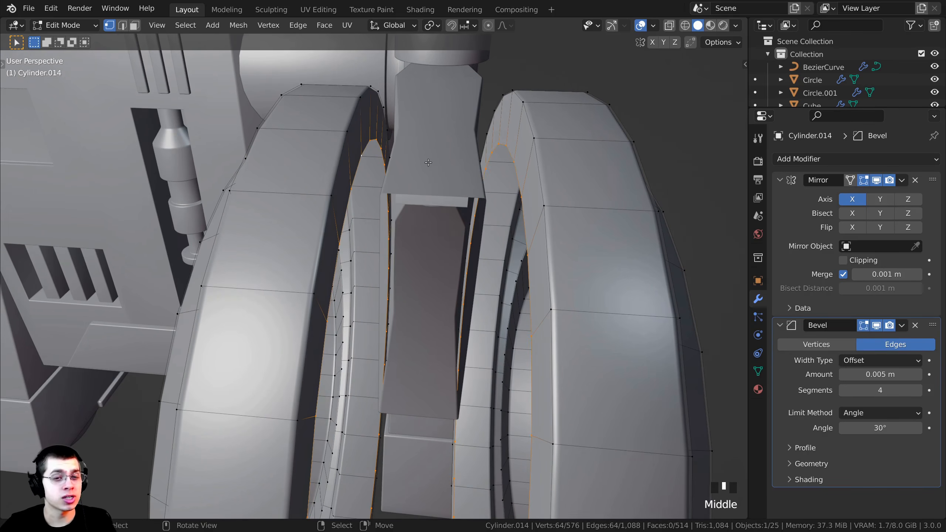
key(ctrl+e)
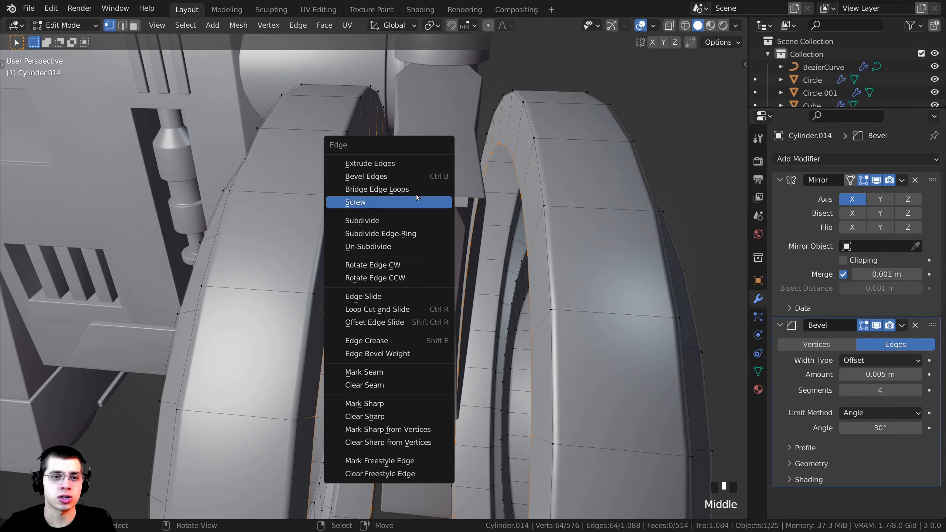
click(370, 189)
scroll(421, 279, down, 2)
middle_drag(417, 276, 384, 113)
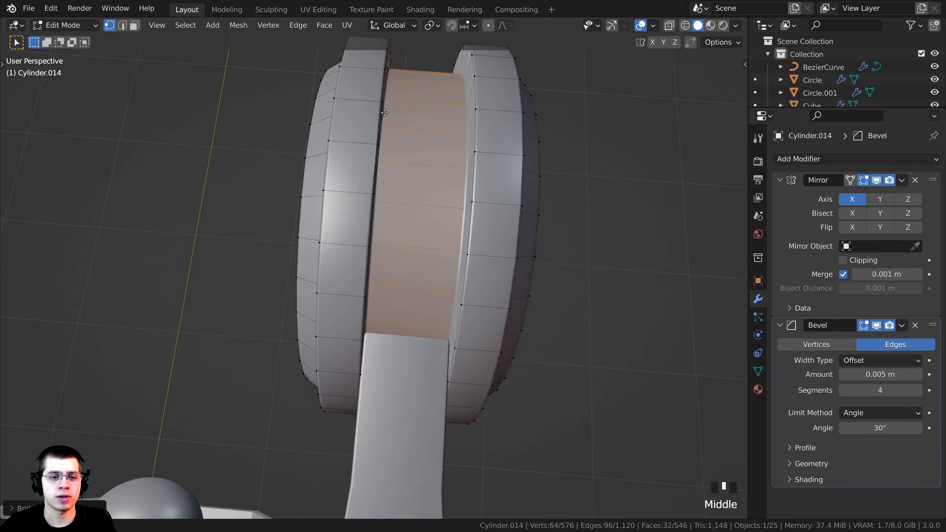
scroll(384, 113, down, 3)
middle_drag(391, 231, 391, 328)
scroll(391, 261, down, 3)
mouse_move(391, 209)
middle_down()
mouse_move(386, 187)
mouse_move(353, 219)
mouse_move(347, 249)
mouse_move(402, 224)
mouse_move(376, 306)
mouse_move(309, 243)
middle_up()
key(Tab)
Check the outer arm segment's mesh in wireframe and save the file
scroll(385, 247, up, 4)
click(305, 228)
mouse_move(317, 209)
middle_down()
mouse_move(356, 104)
mouse_move(340, 236)
middle_up()
key(Tab)
key(z)
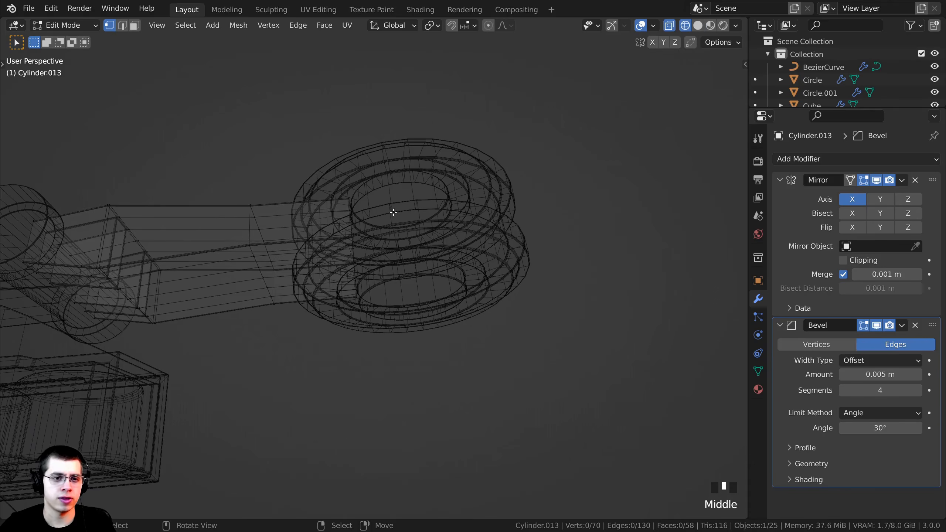
key(Tab)
key(shift+z)
mouse_move(403, 228)
middle_down()
mouse_move(427, 159)
mouse_move(499, 237)
mouse_move(453, 254)
middle_up()
key(ctrl+s)
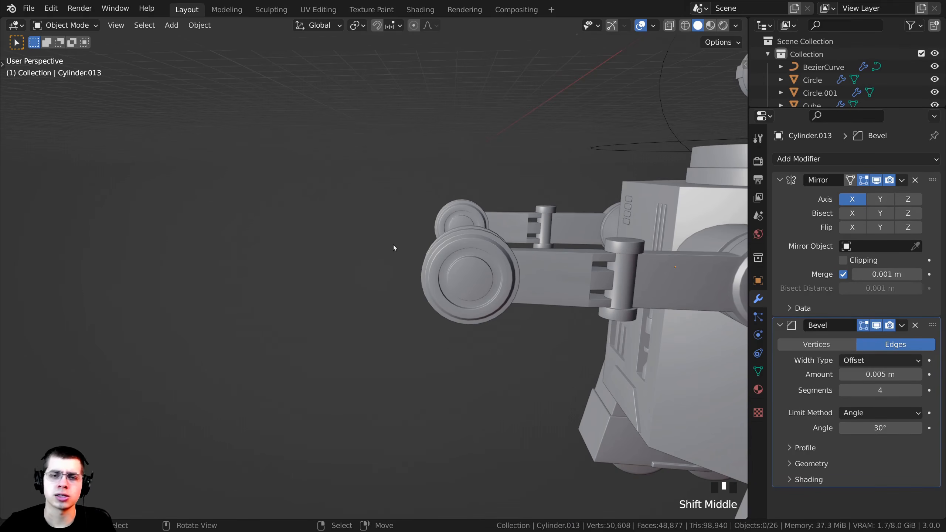
Duplicate the edge loop at the outer arm segment's end and move the copy in negative Y to the discs' far half
scroll(393, 247, up, 2)
click(486, 283)
mouse_move(492, 241)
shift+middle_down()
mouse_move(439, 204)
mouse_move(473, 263)
shift+middle_up()
key(Tab)
scroll(489, 230, up, 2)
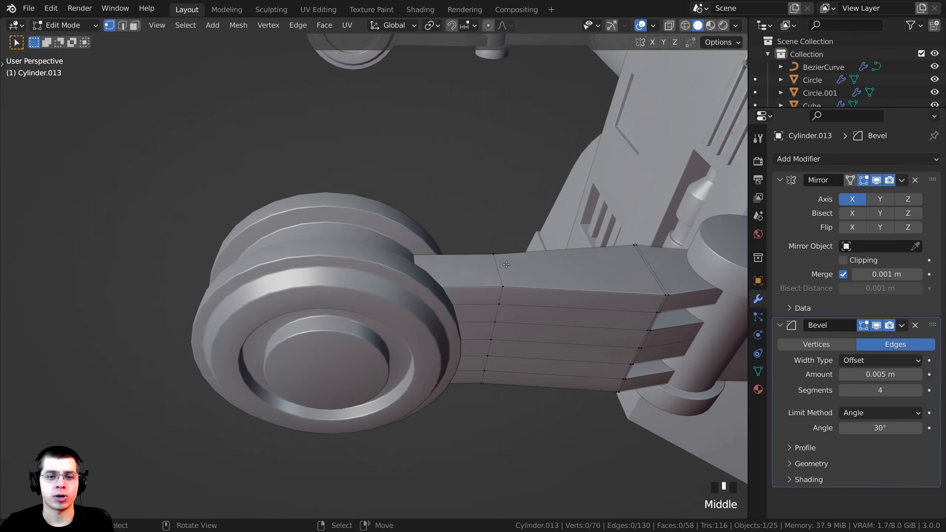
key(z)
middle_drag(400, 255, 425, 258)
scroll(425, 258, up, 1)
alt+right_click(419, 237)
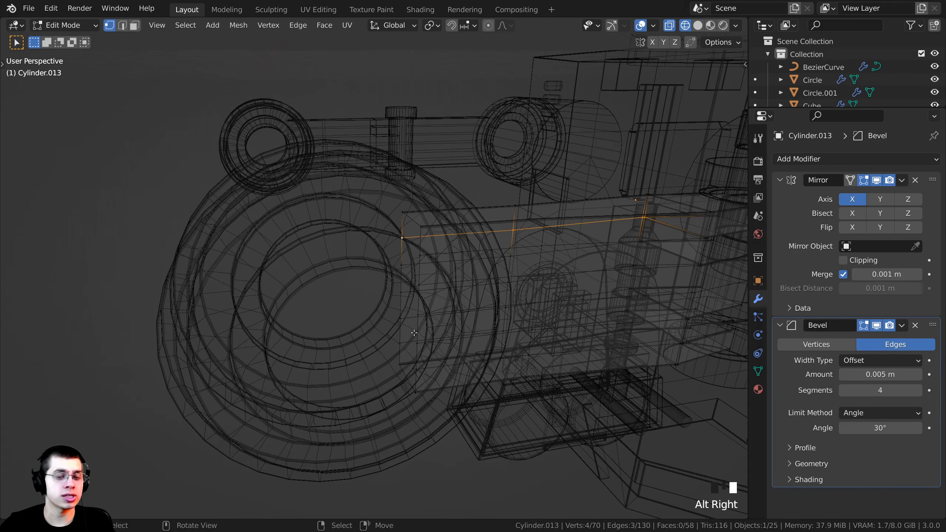
alt+right_click(412, 365)
shift+middle_drag(427, 257, 448, 285)
key(shift+d)
key(y)
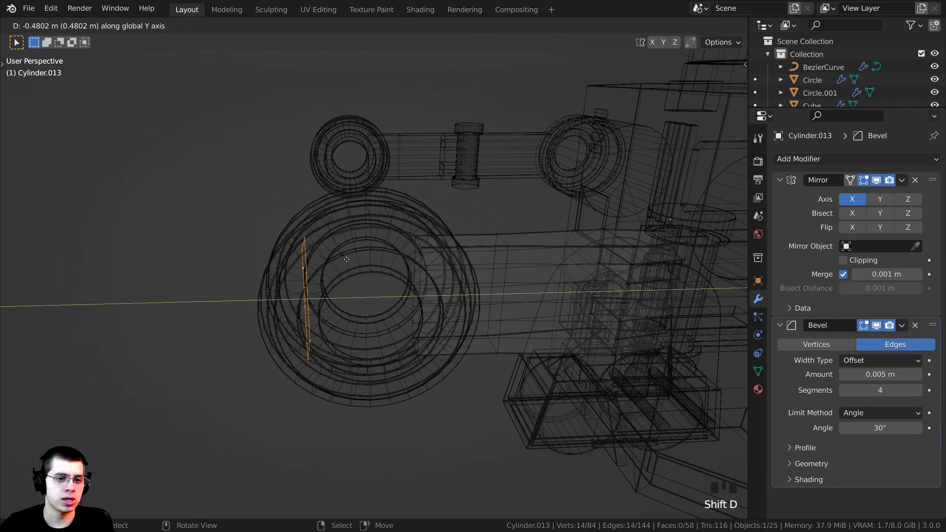
click(360, 263)
Separate the duplicated edge loop from the arm segment into its own object
mouse_move(359, 263)
shift+middle_down()
mouse_move(419, 247)
mouse_move(572, 283)
shift+middle_up()
scroll(572, 282, down, 1)
key(z)
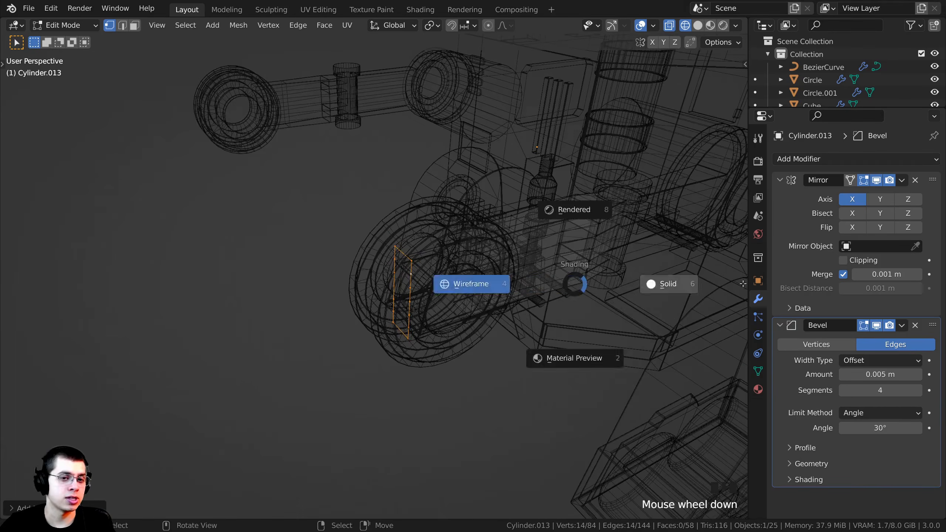
middle_drag(629, 289, 666, 315)
key(z)
mouse_move(603, 310)
middle_down()
mouse_move(465, 280)
mouse_move(461, 268)
middle_up()
key(p)
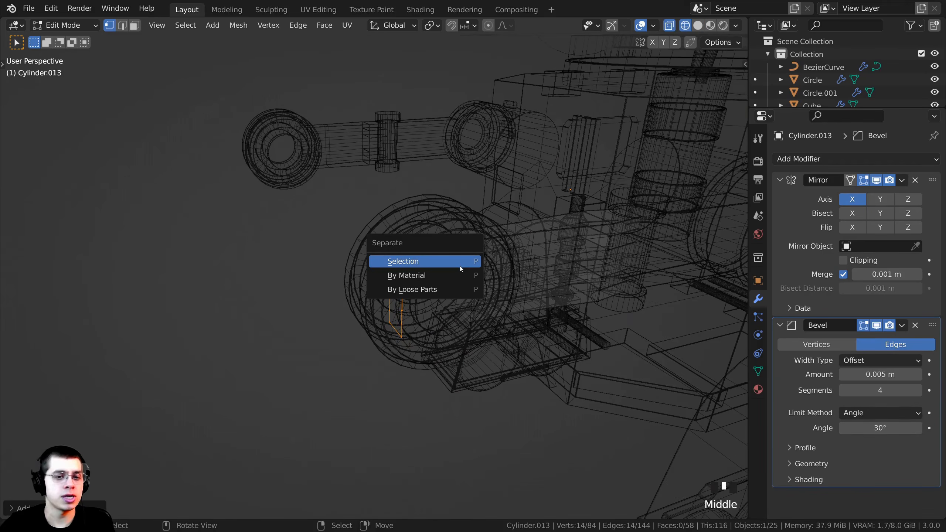
click(430, 261)
middle_drag(430, 262, 394, 242)
scroll(394, 241, up, 1)
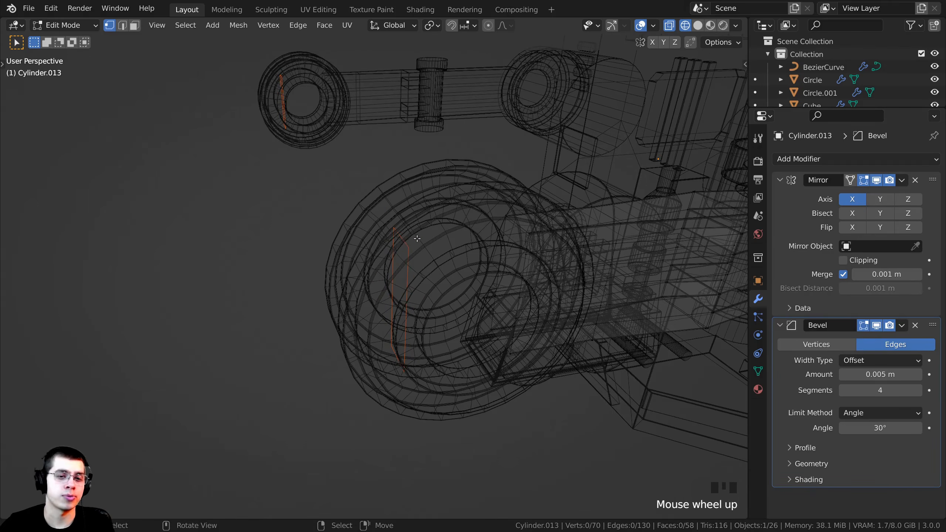
Extrude the separated edge loop in negative Y past the joint discs and return to solid shading
key(Tab)
right_click(399, 247)
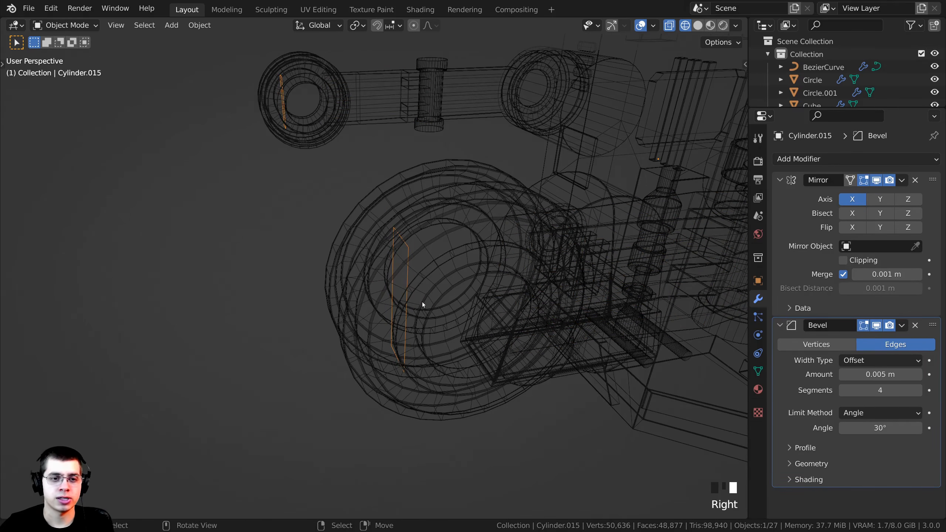
middle_drag(422, 304, 493, 232)
key(Tab)
key(a)
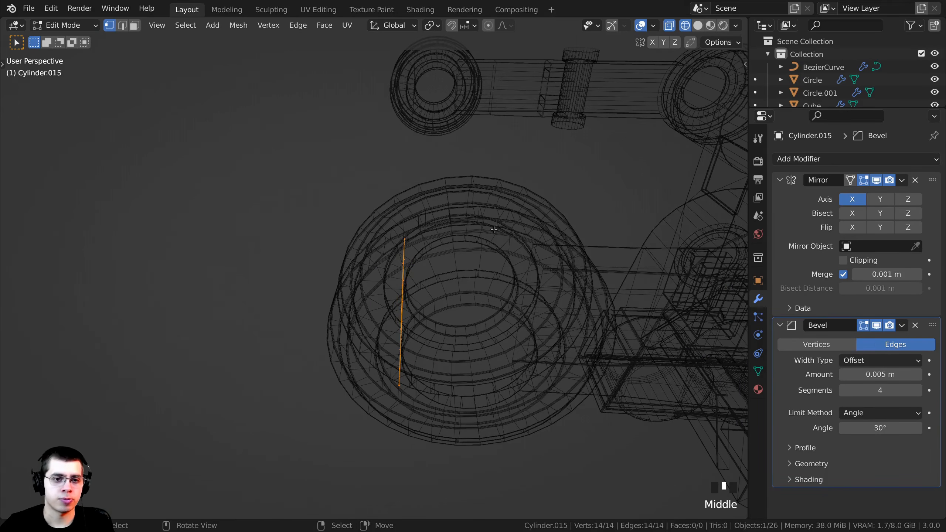
key(e)
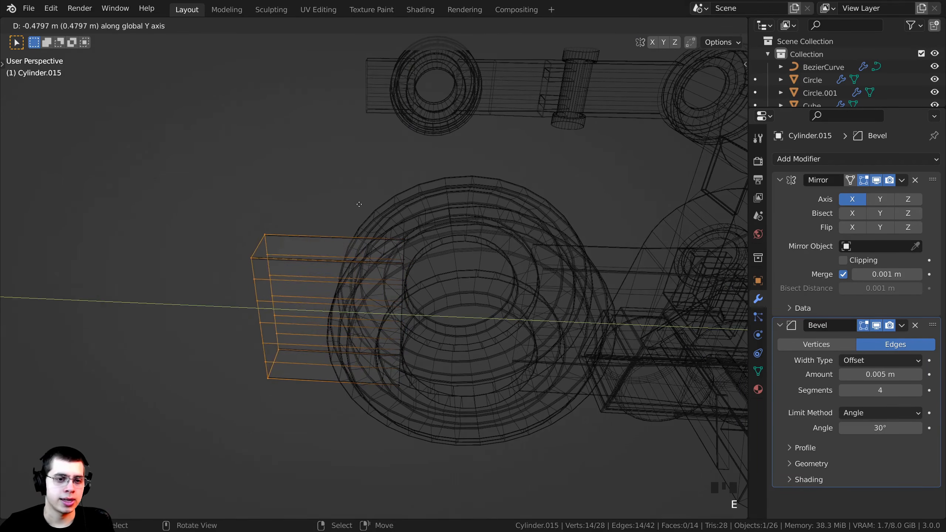
click(319, 250)
key(z)
click(425, 302)
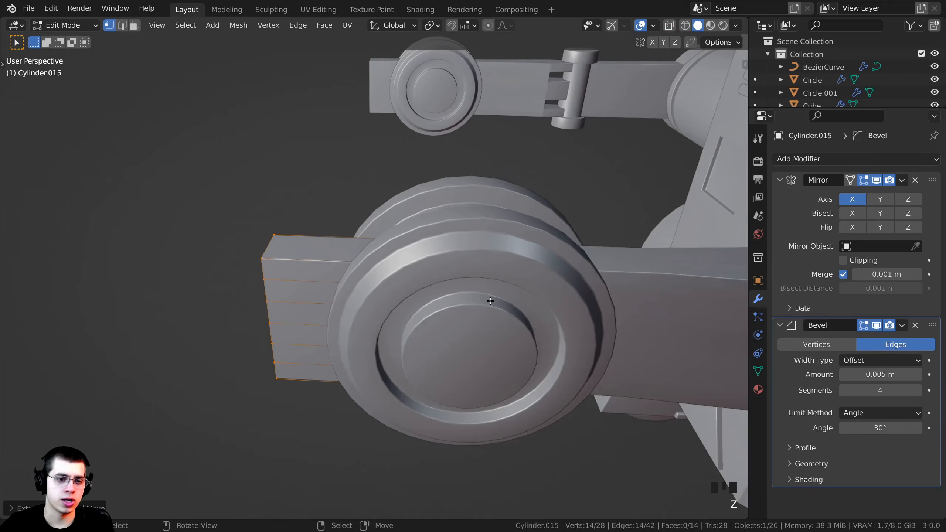
Lengthen the new arm segment by moving its outer end further in negative Y
shift+middle_drag(463, 300, 539, 291)
key(g)
key(y)
click(313, 292)
key(z)
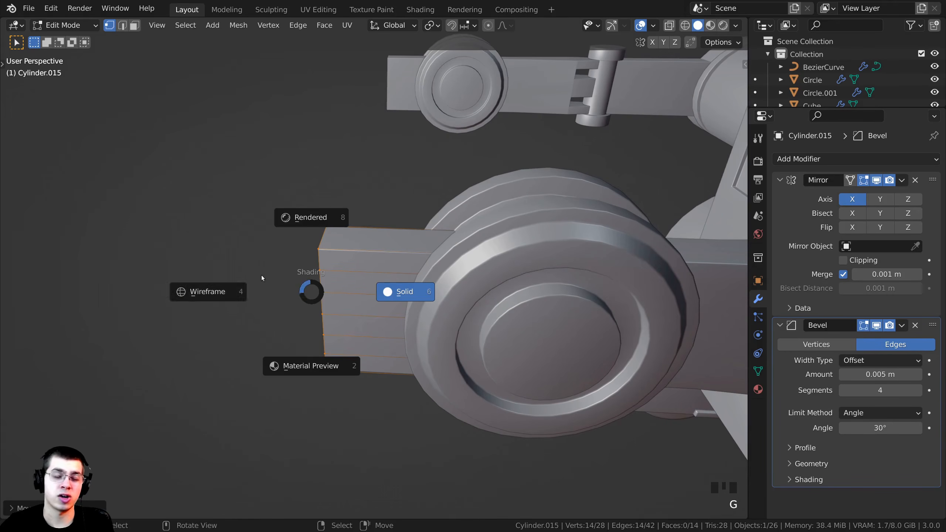
click(380, 295)
mouse_move(387, 291)
middle_down()
mouse_move(486, 260)
mouse_move(484, 240)
middle_up()
key(g)
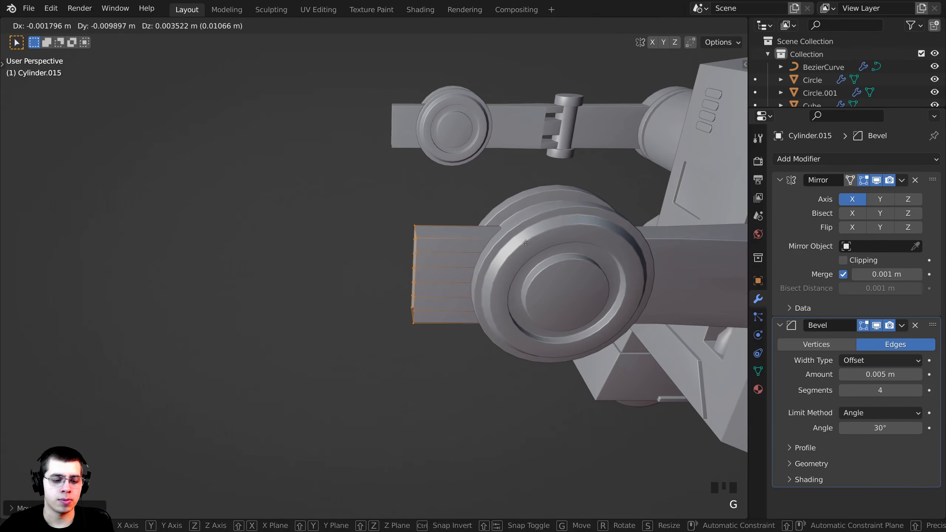
key(y)
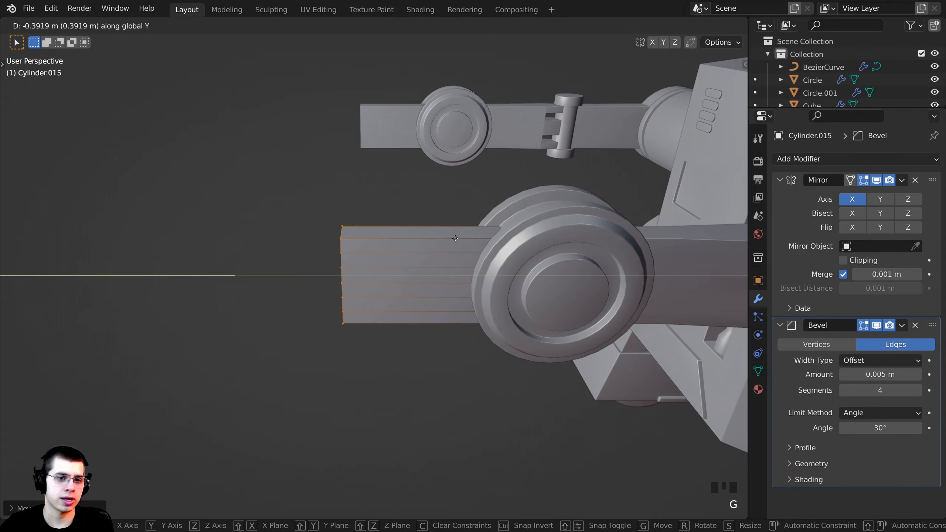
click(432, 233)
mouse_move(432, 233)
middle_down()
mouse_move(440, 224)
mouse_move(446, 235)
middle_up()
key(g)
key(y)
click(434, 233)
Flare the new arm segment by scaling its outer end loop up along Z to about 1.3
scroll(434, 232, down, 6)
scroll(445, 235, up, 7)
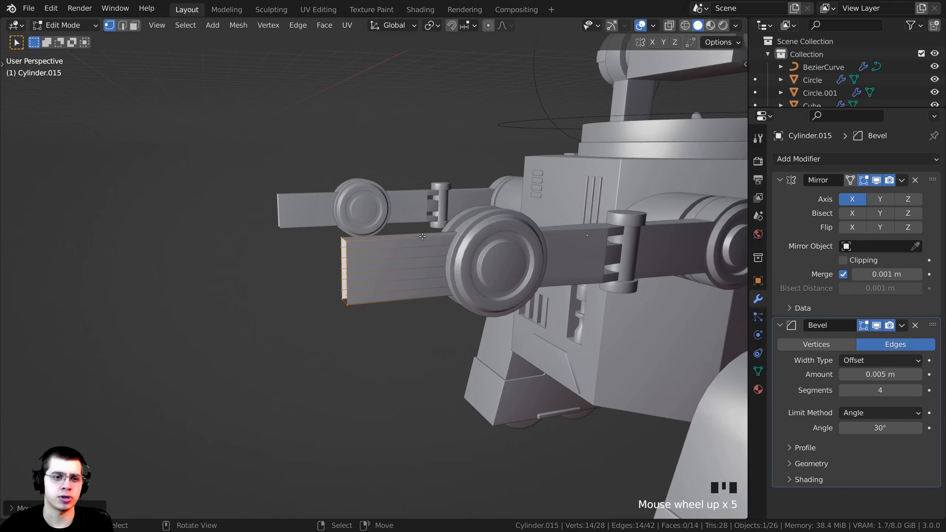
key(s)
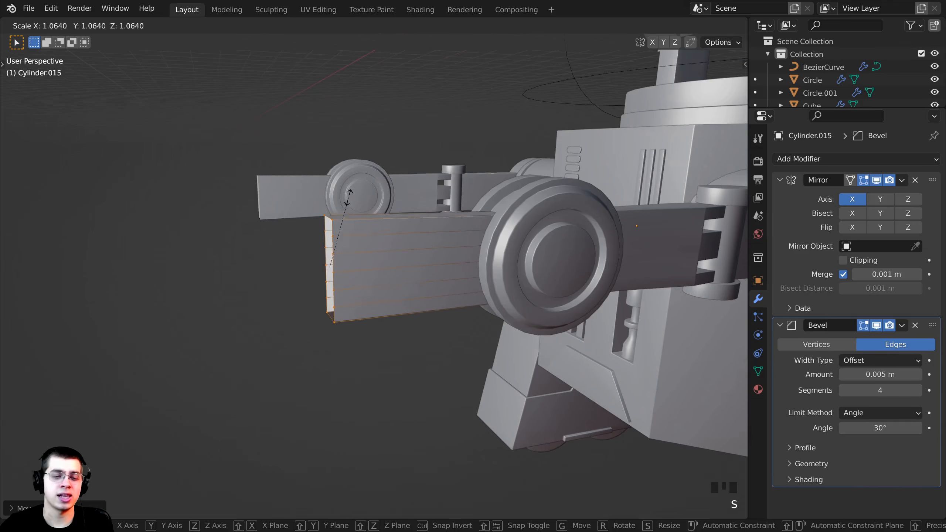
key(z)
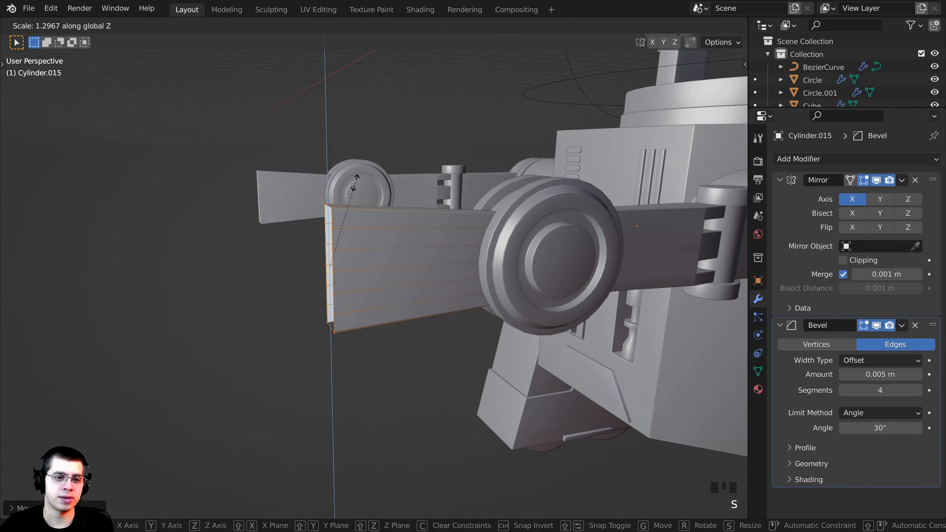
click(355, 181)
middle_drag(355, 181, 594, 185)
Extrude the arm segment's outer end loop in place and scale it inward to about 0.85 to form a rim
scroll(594, 185, up, 2)
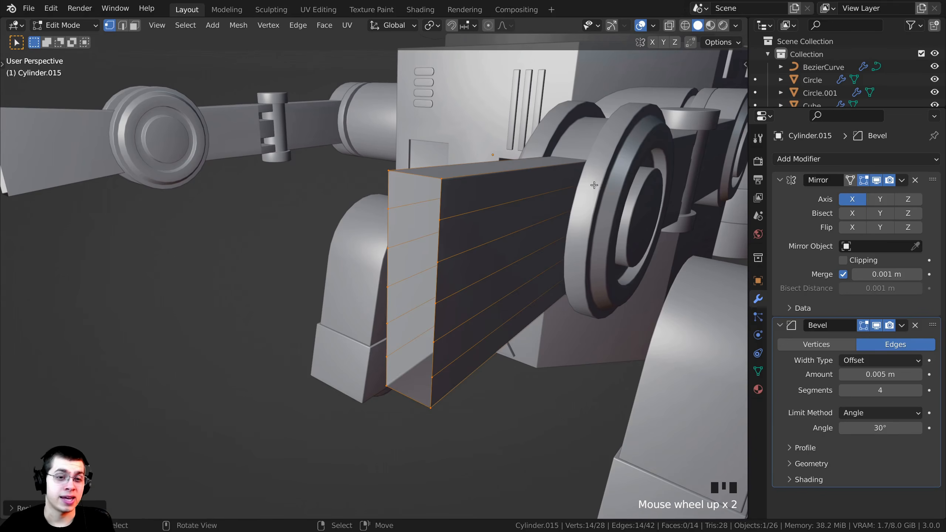
key(e)
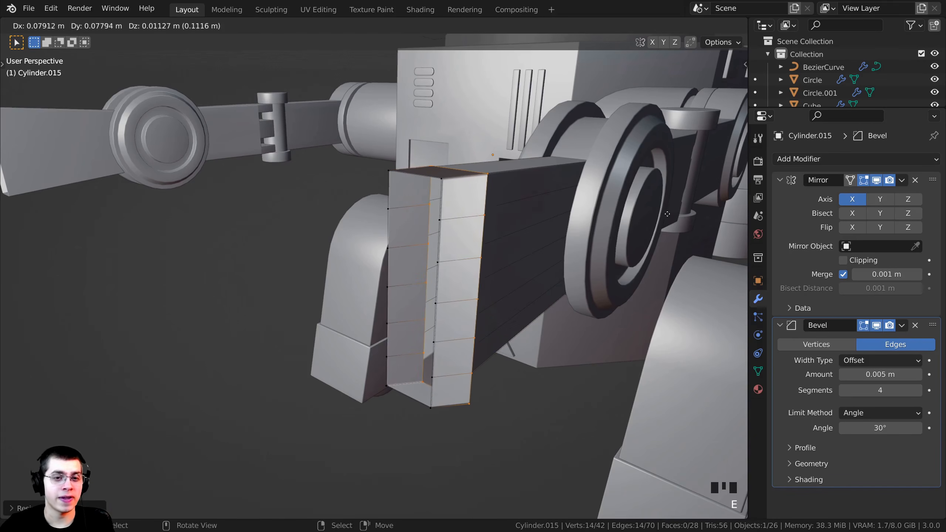
key(s)
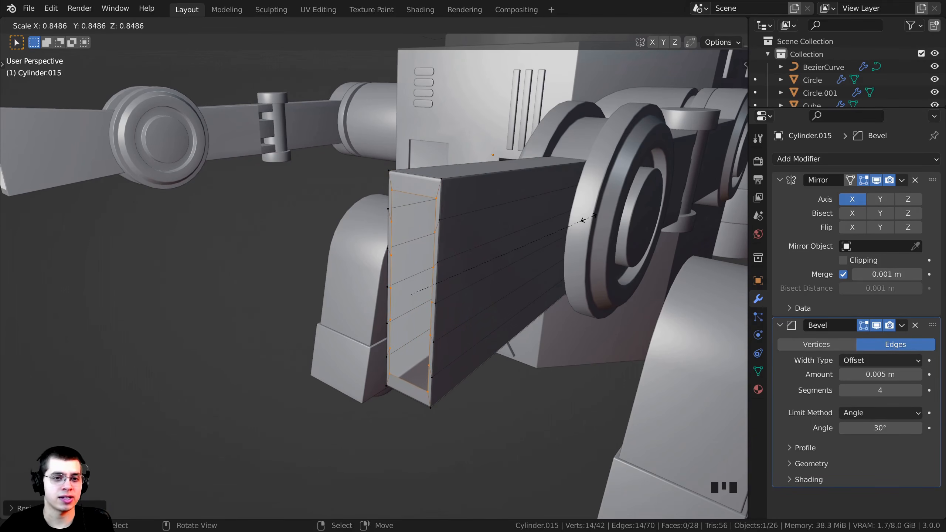
click(580, 217)
middle_drag(580, 217, 654, 225)
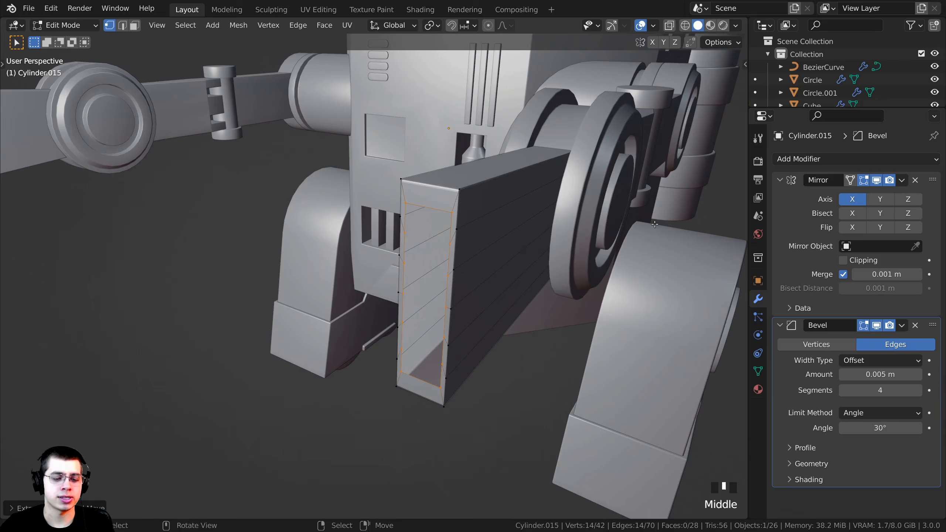
Widen the rim's sides by scaling the inner loop down along X, then fine-tune the loop's overall size
key(s)
key(x)
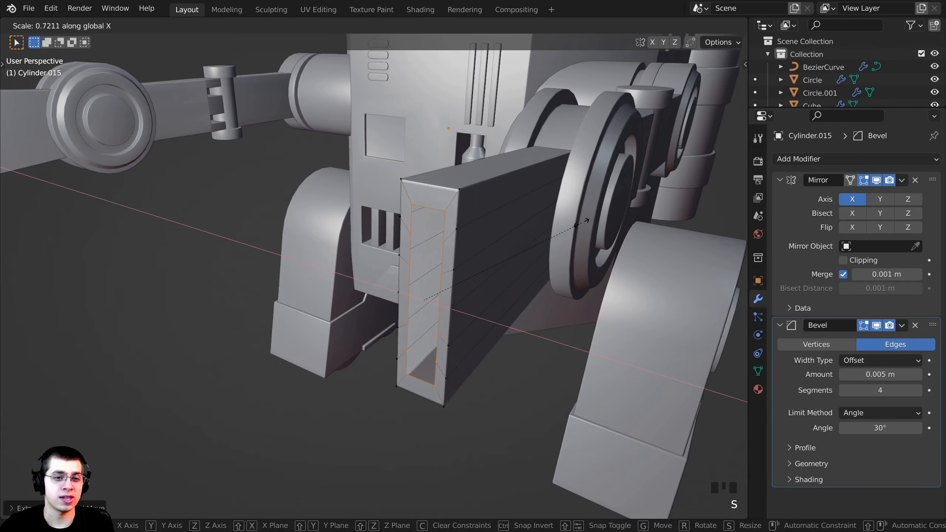
click(549, 235)
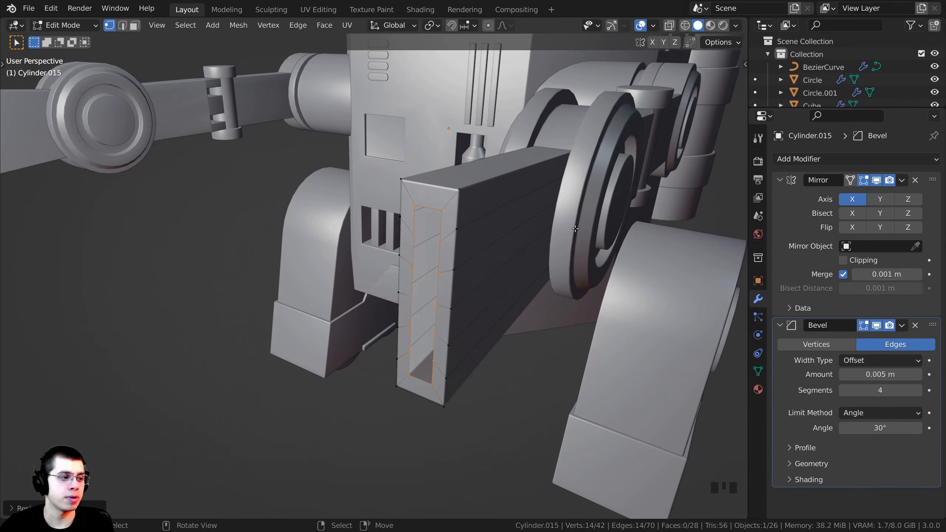
key(s)
click(562, 232)
Extrude the inner loop about 0.43 m in negative Y to form a narrower tip section
middle_drag(561, 232, 540, 261)
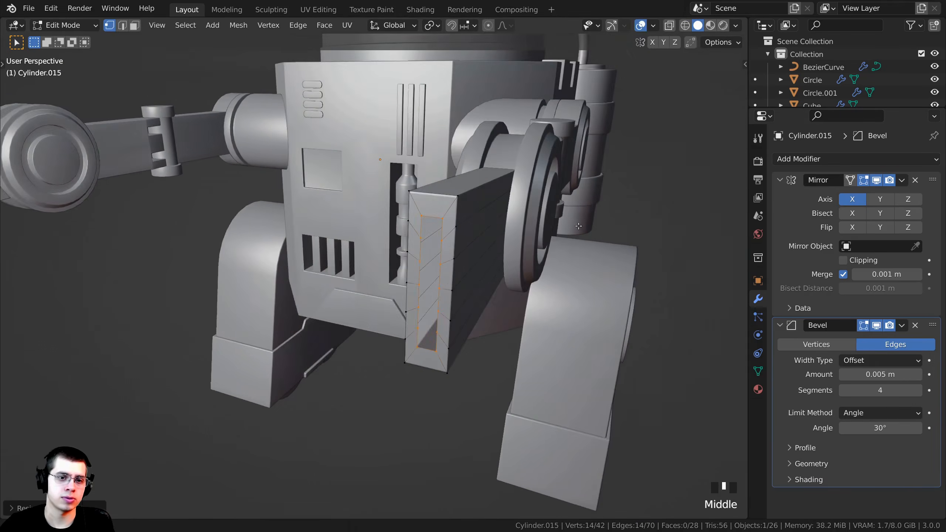
scroll(529, 268, up, 3)
key(e)
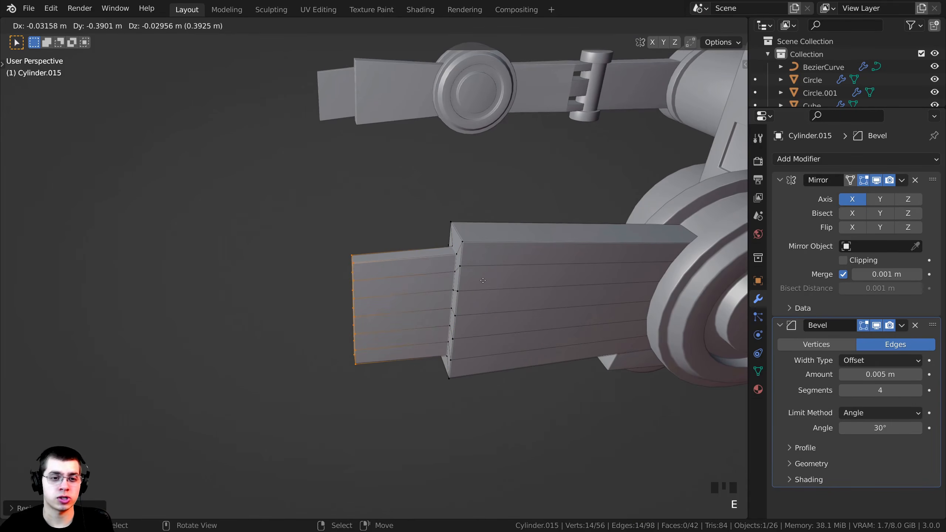
key(y)
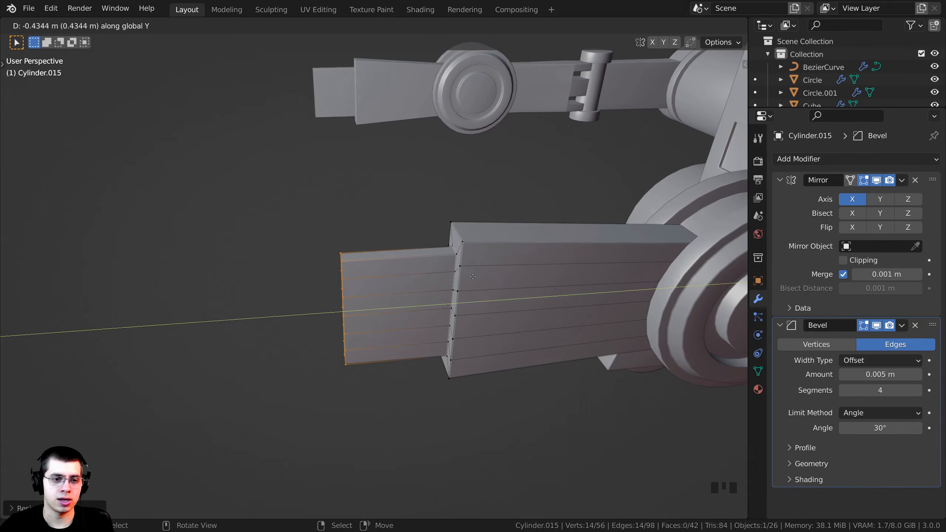
click(474, 276)
scroll(473, 276, up, 2)
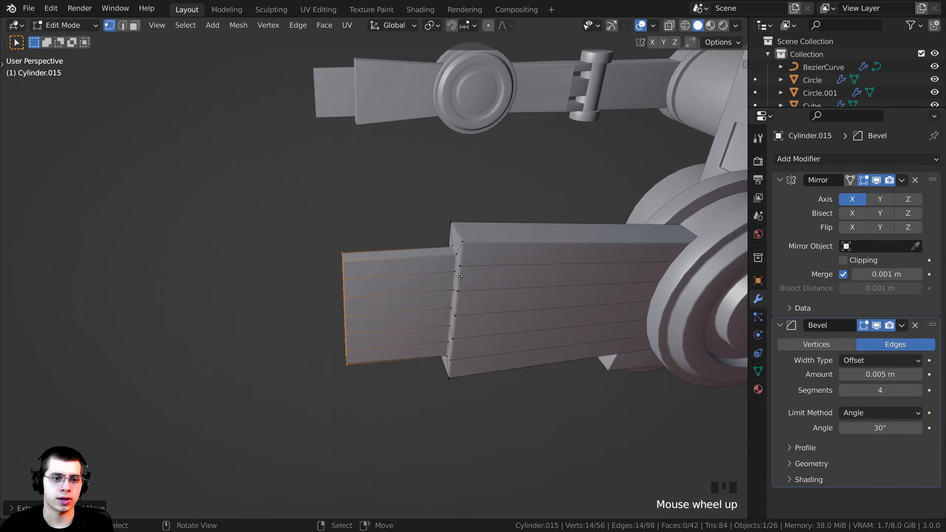
Close the open end of the tip section by filling faces one after another from the upper edge down
middle_drag(474, 277, 406, 220)
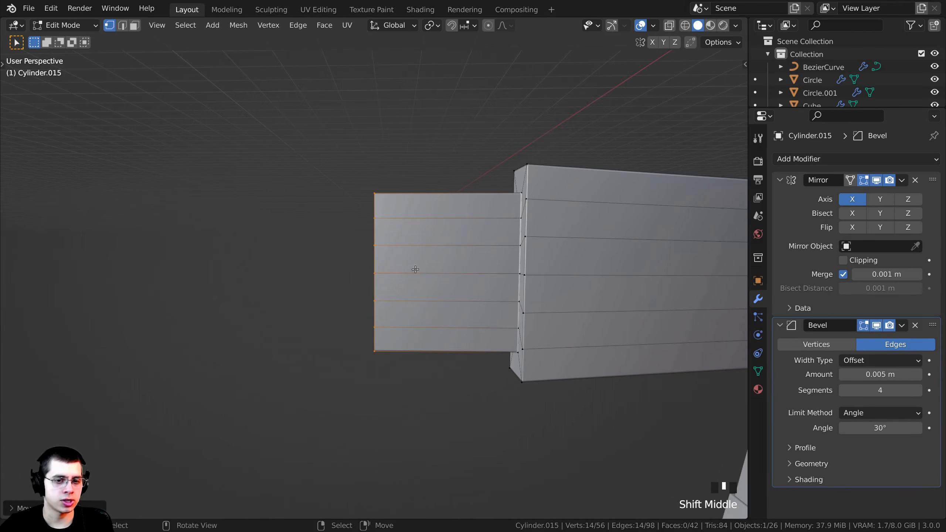
scroll(444, 274, down, 4)
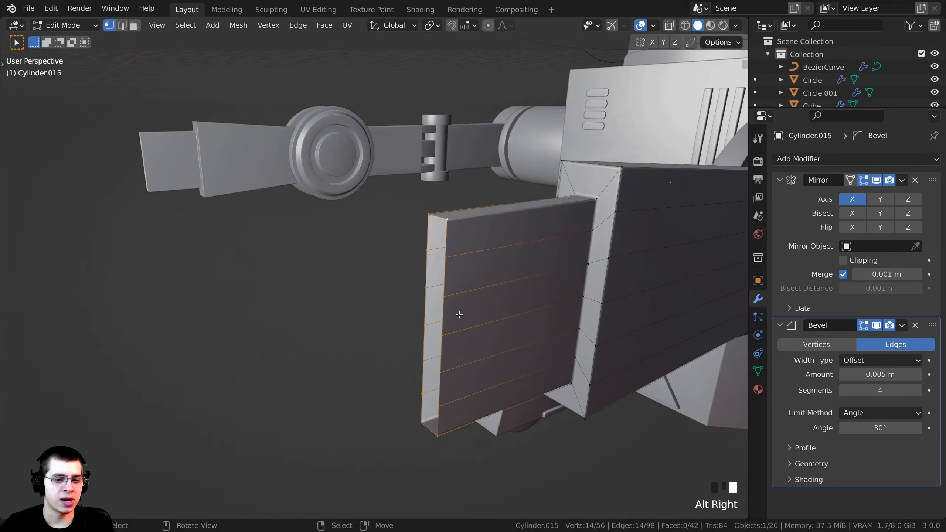
middle_drag(445, 273, 431, 387)
middle_drag(480, 309, 530, 243)
click(464, 215)
scroll(479, 213, up, 1)
shift+right_click(488, 236)
key(f)
key(f)
key(f)
key(f)
key(f)
key(f)
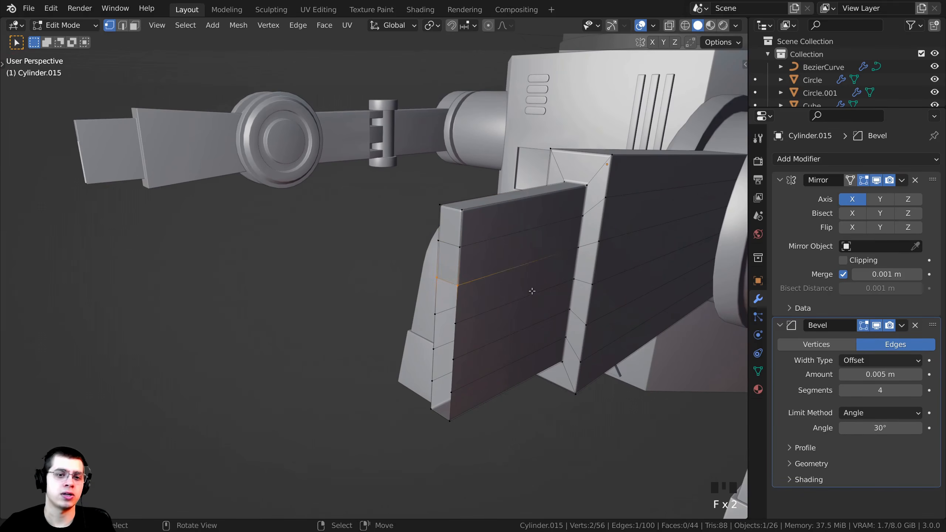
middle_drag(532, 294, 451, 291)
key(Tab)
key(Tab)
In wireframe side view, select the tip's end vertices except the upper and lower corners and move them in negative Y
key(KP_3)
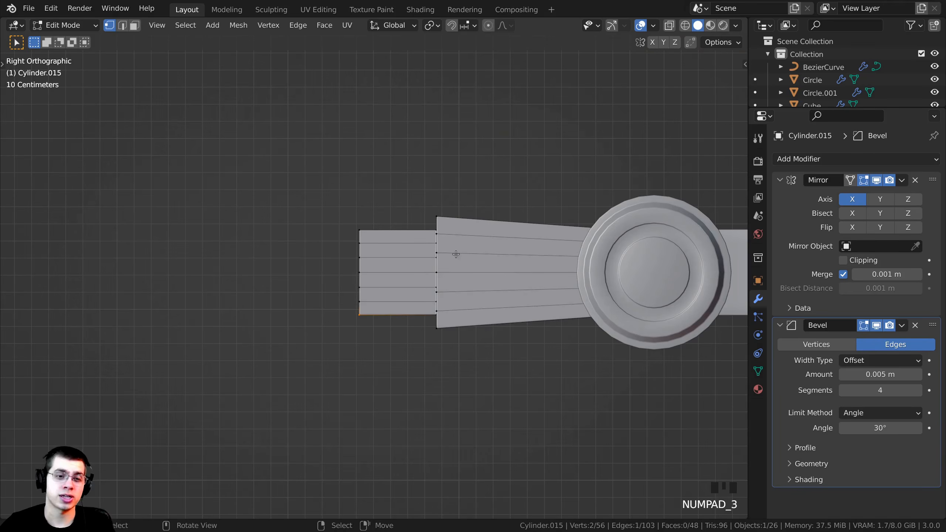
scroll(456, 255, up, 4)
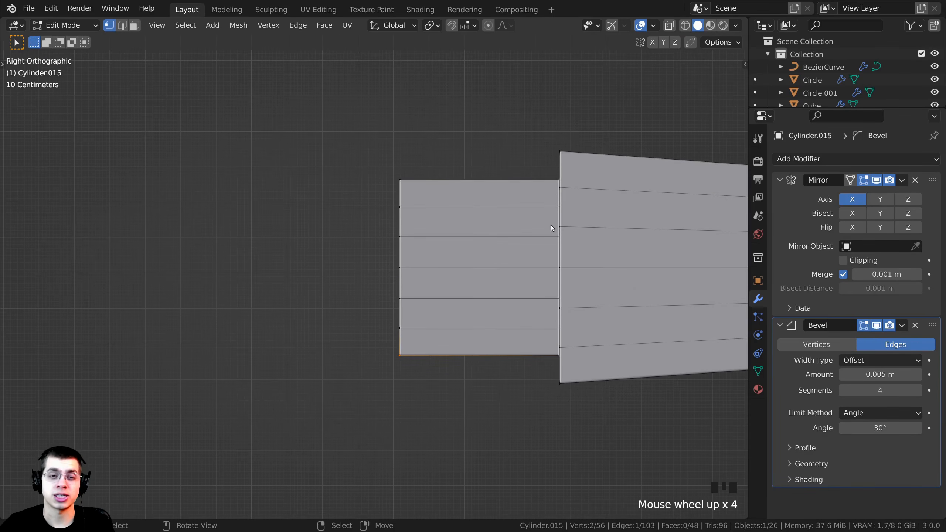
key(z)
click(418, 224)
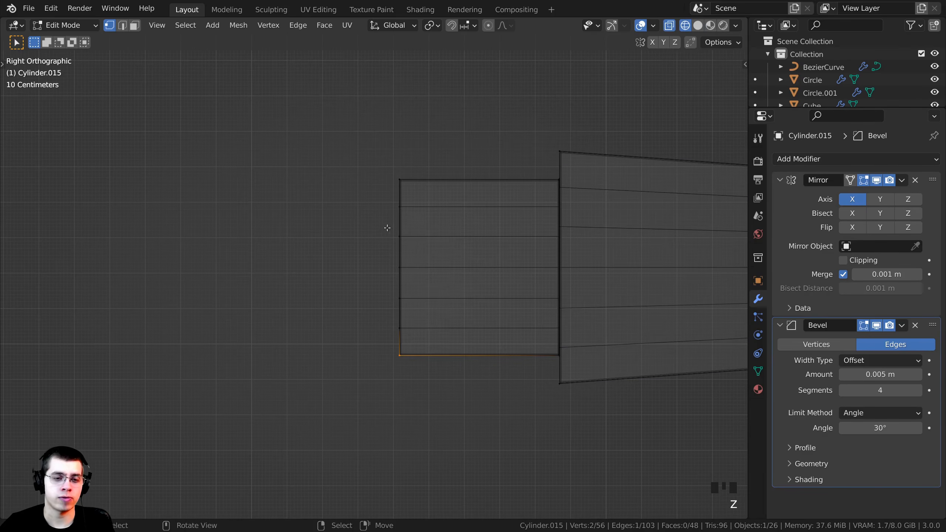
key(b)
drag(361, 226, 439, 337)
key(b)
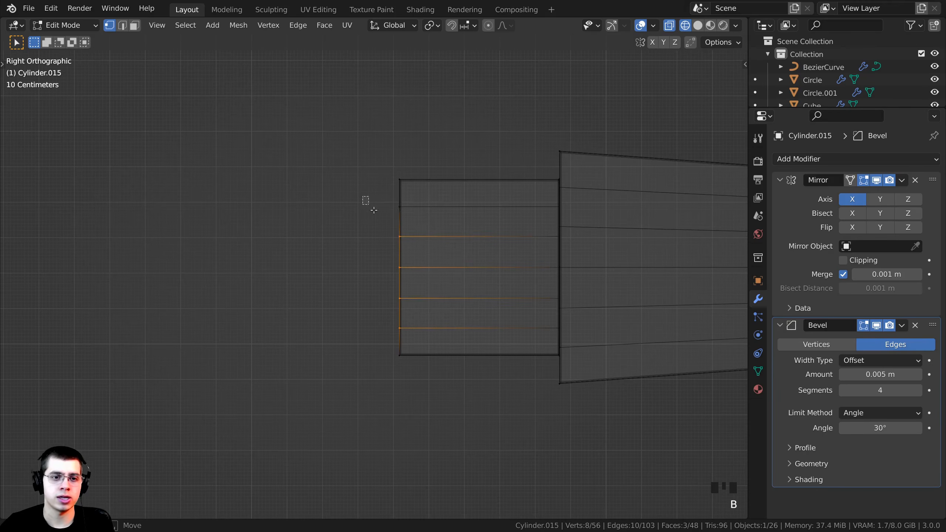
drag(363, 196, 430, 327)
key(b)
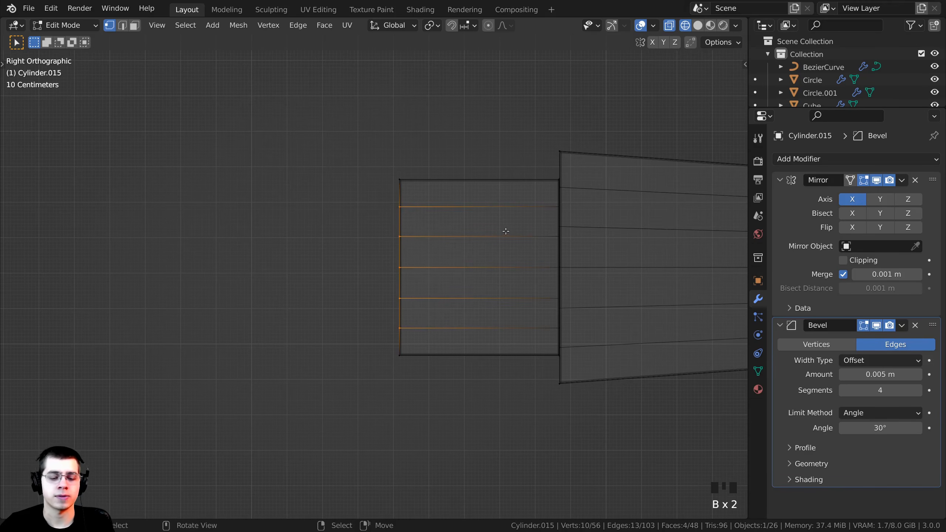
key(g)
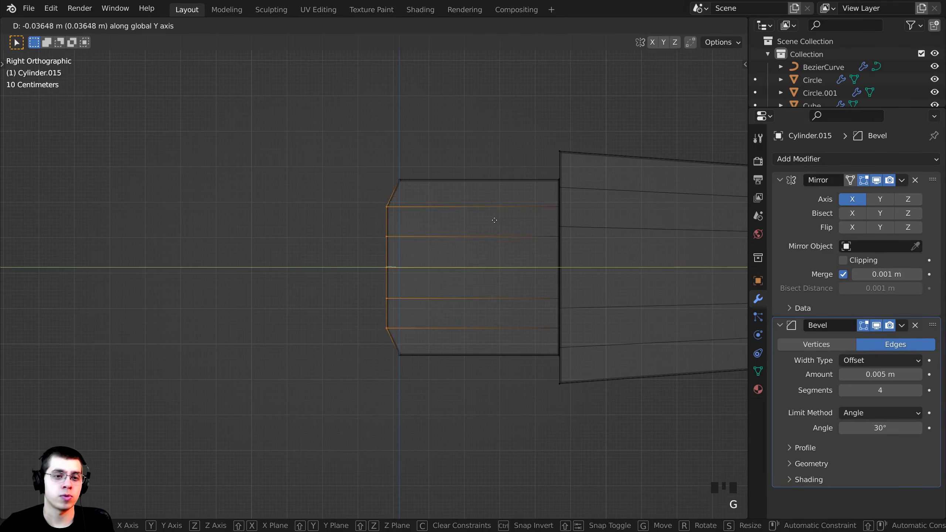
click(489, 220)
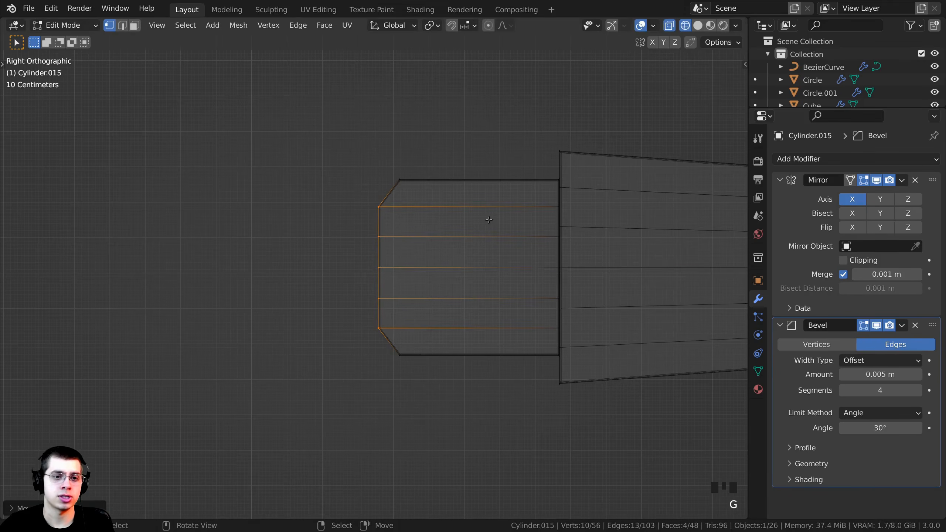
Deselect the outermost moved vertices at both sides and move the three middle rows about 0.05 m in negative Y
key(b)
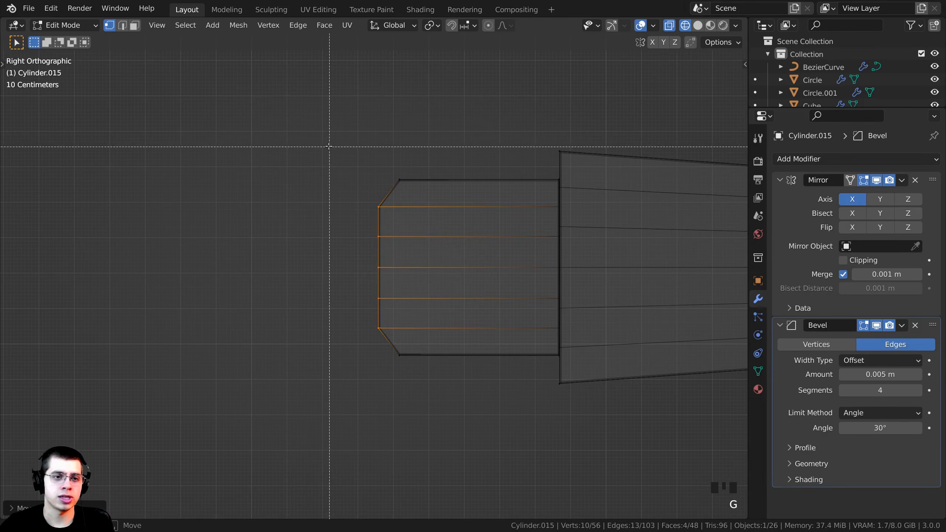
drag(335, 144, 395, 208)
middle_drag(399, 214, 399, 214)
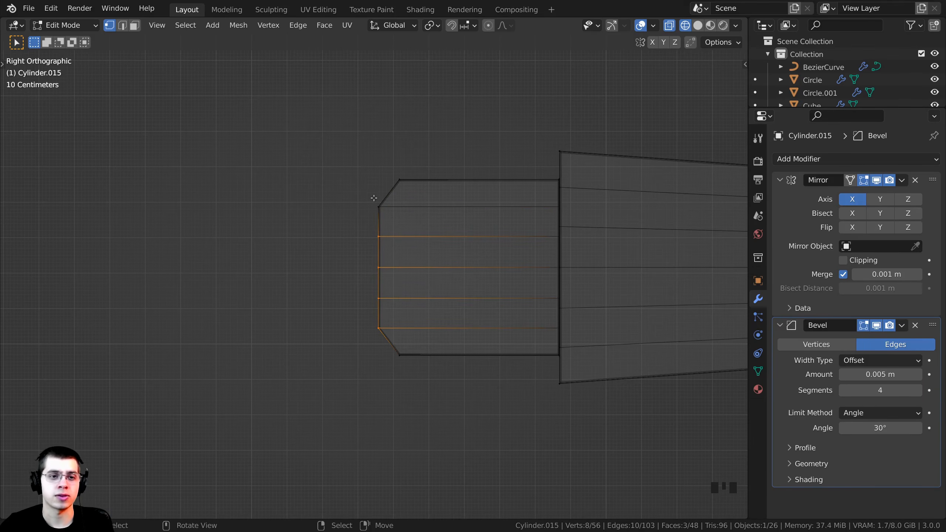
key(b)
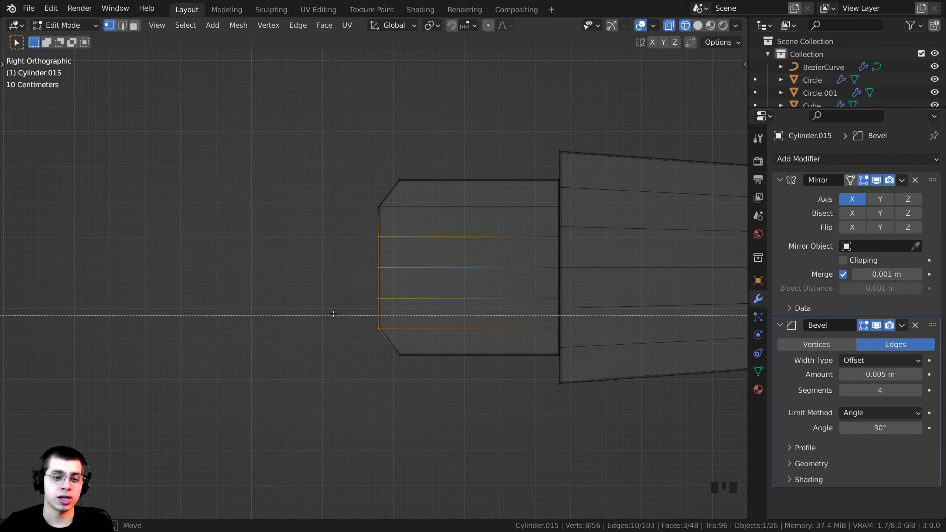
drag(334, 313, 433, 384)
middle_drag(433, 383, 433, 384)
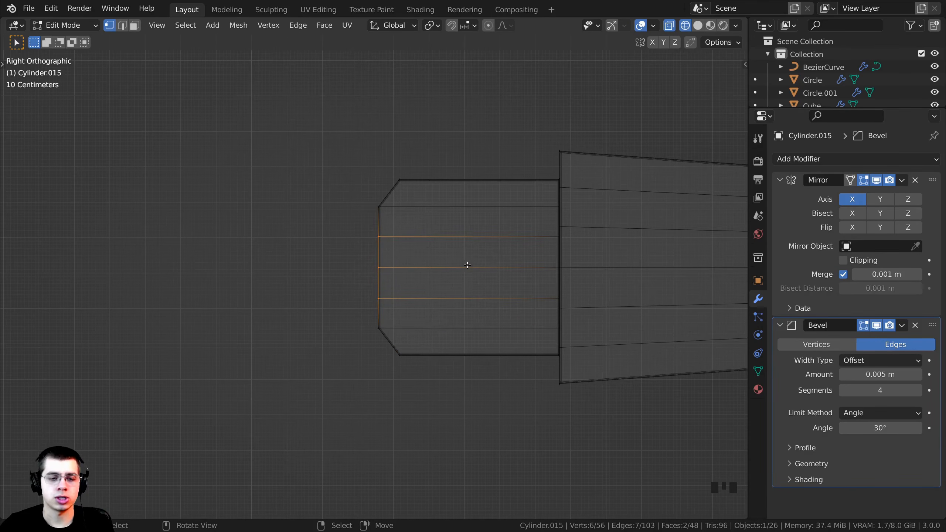
key(g)
key(x)
key(y)
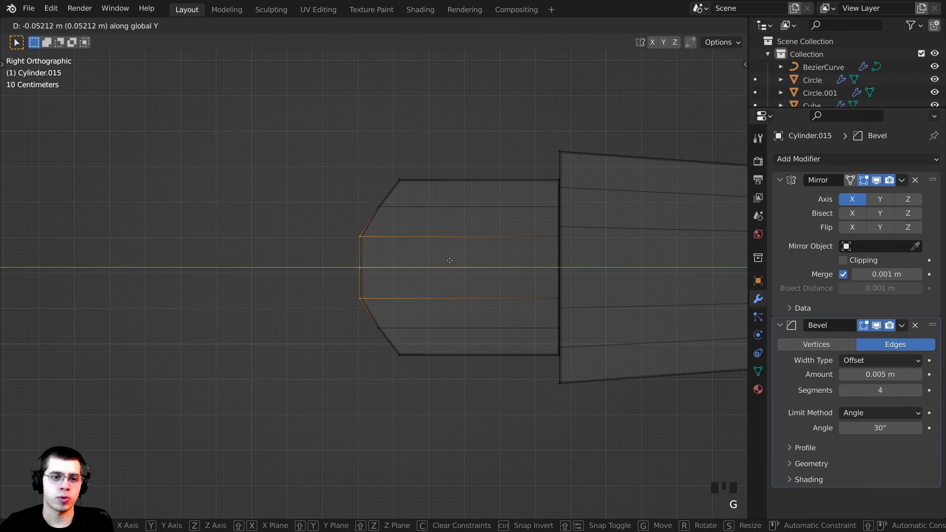
click(451, 261)
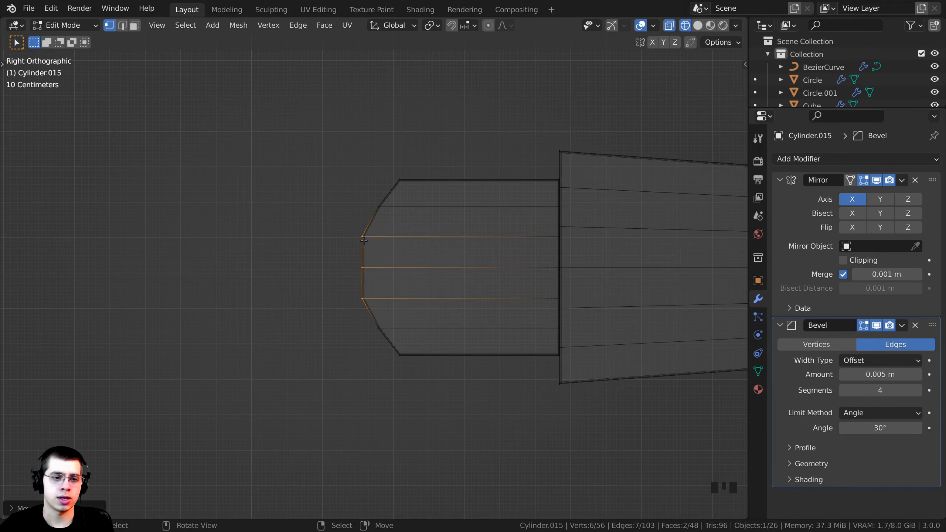
Keep only the centre row of the tip selected and move it about 0.015 m in negative Y to complete the curve
key(b)
drag(327, 204, 387, 255)
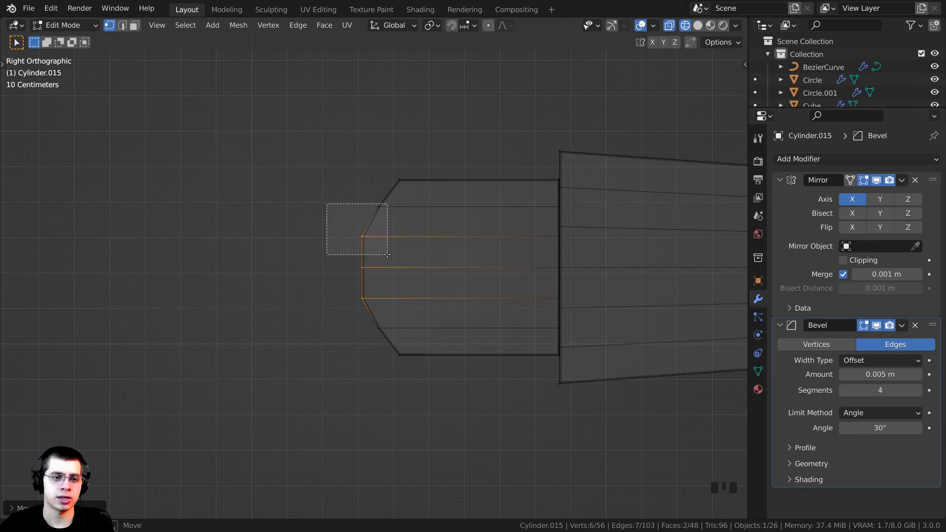
middle_drag(387, 254, 387, 255)
key(b)
middle_drag(326, 282, 488, 397)
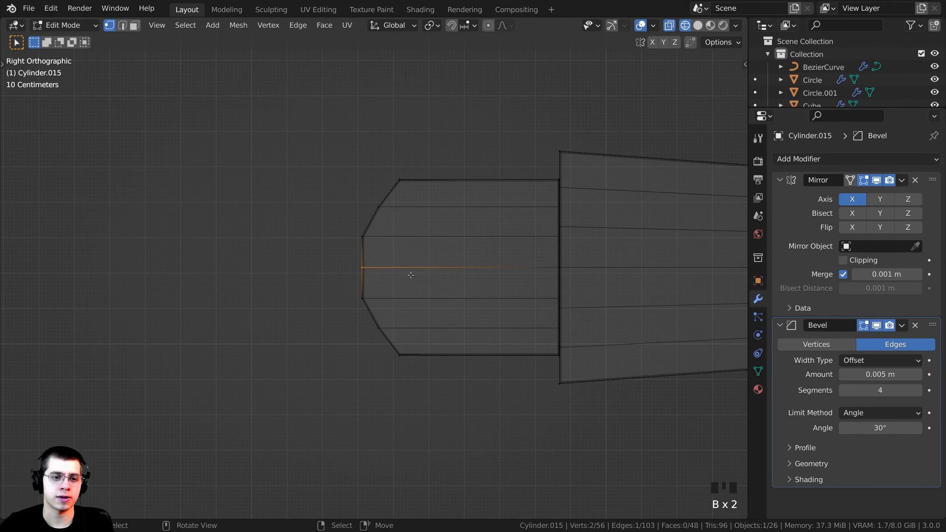
scroll(484, 257, up, 3)
key(g)
key(y)
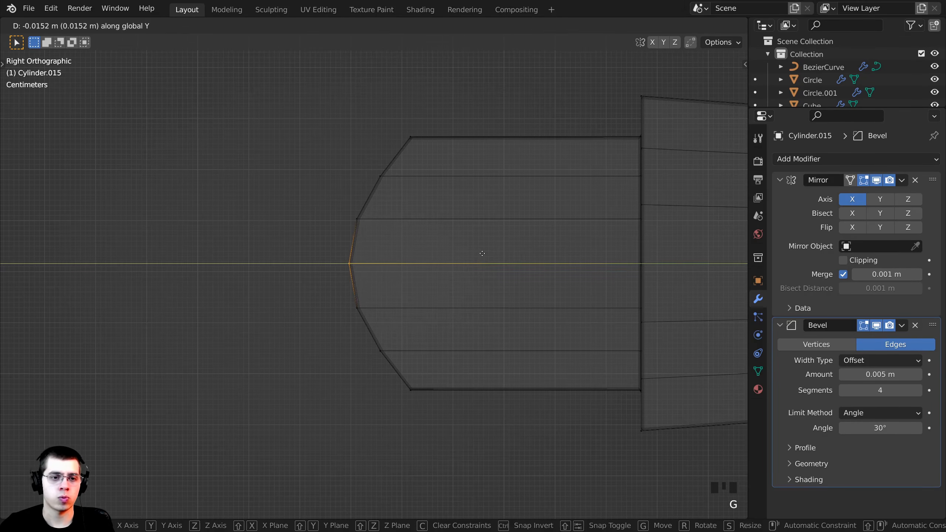
click(482, 253)
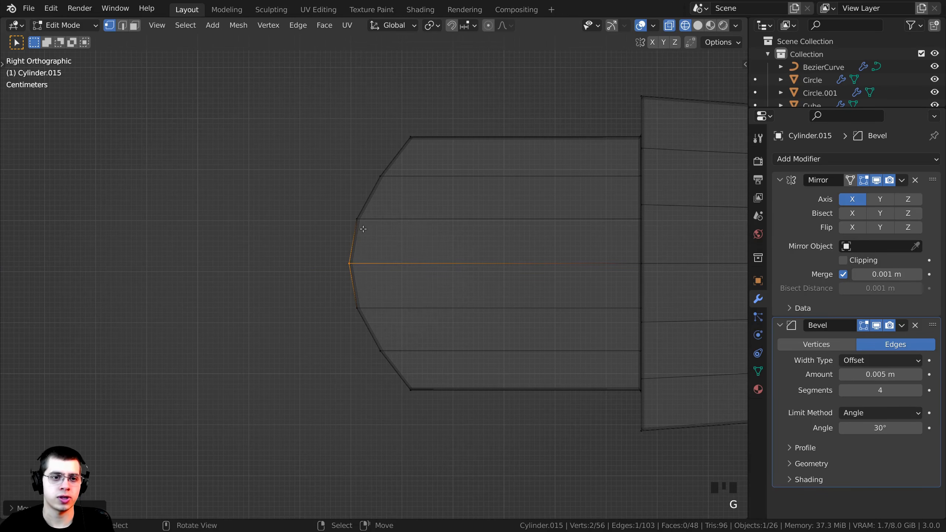
Return to solid shading in Object Mode and apply Shade Smooth to the finished arm segment
scroll(438, 377, down, 4)
key(z)
key(Tab)
middle_drag(556, 372, 648, 374)
mouse_move(648, 375)
shift+middle_down()
mouse_move(409, 322)
mouse_move(399, 254)
shift+middle_up()
scroll(394, 184, up, 3)
key(w)
click(393, 173)
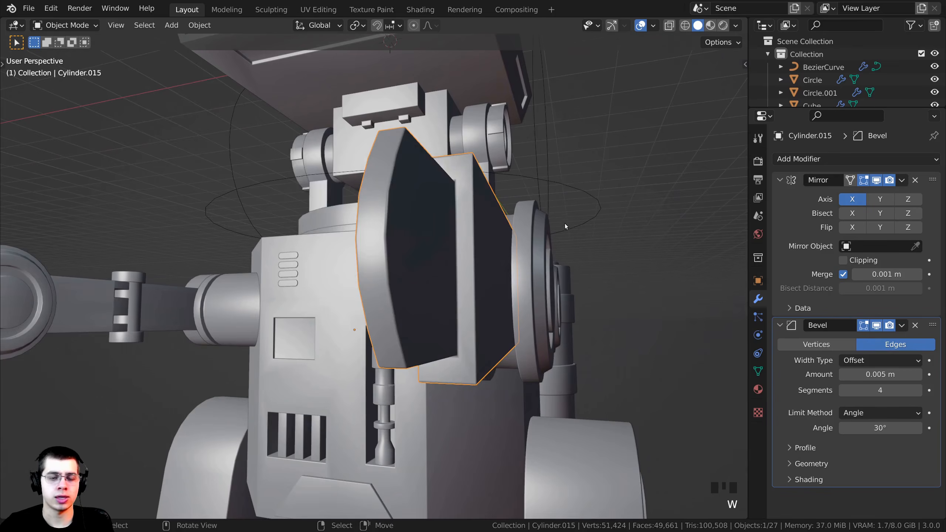
mouse_move(564, 223)
middle_down()
mouse_move(436, 253)
mouse_move(378, 310)
mouse_move(409, 275)
mouse_move(371, 301)
mouse_move(429, 305)
mouse_move(367, 284)
mouse_move(385, 280)
mouse_move(356, 250)
mouse_move(443, 283)
mouse_move(432, 280)
middle_up()
scroll(436, 258, down, 2)
scroll(443, 283, down, 1)
scroll(432, 280, down, 3)
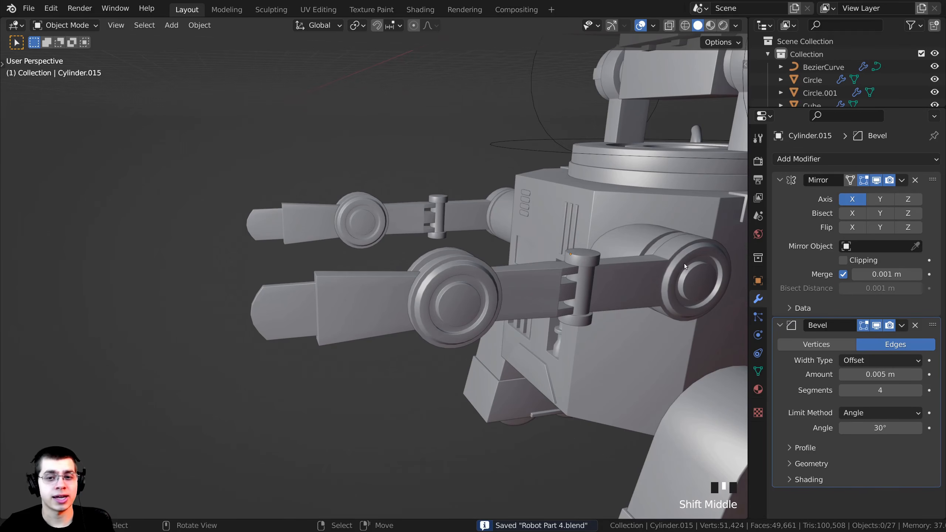
Duplicate the shoulder segment with its disc joint and move the copy in negative Y just beyond the arm's tip
click(685, 263)
scroll(629, 228, down, 2)
shift+middle_drag(621, 230, 594, 216)
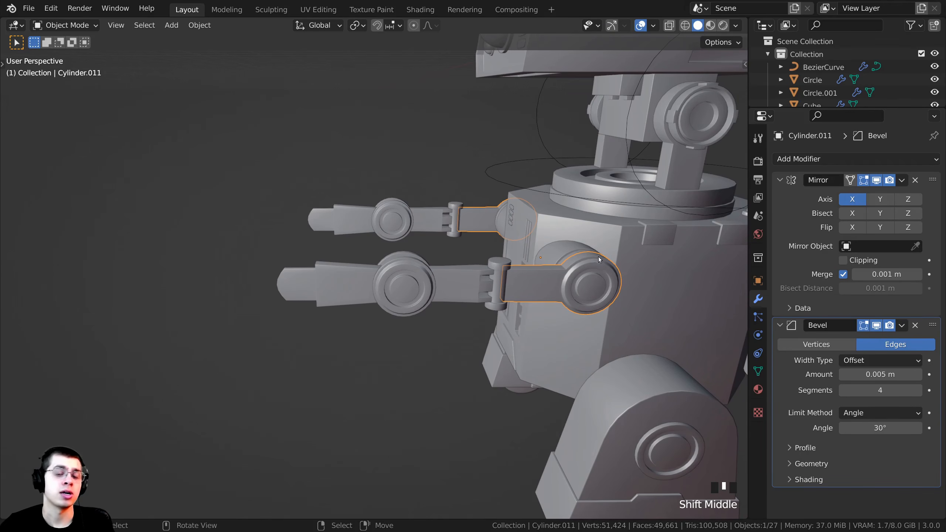
key(shift+d)
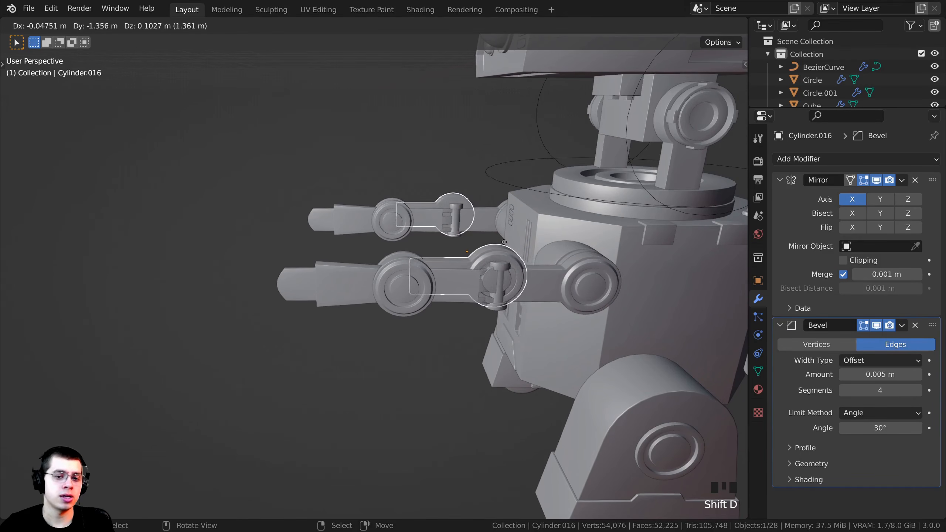
key(y)
click(282, 234)
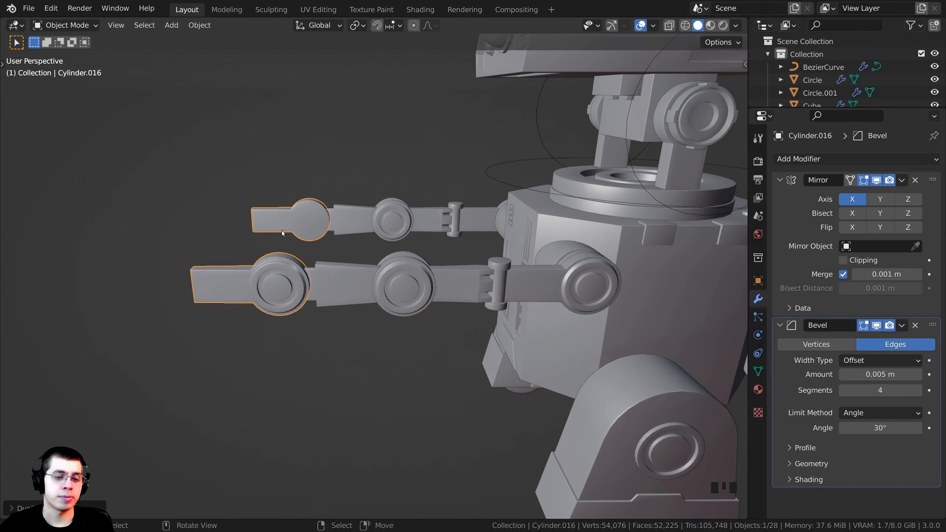
In Edit Mode, select the duplicate's whole mesh and scale it down so its disc is smaller than the tip section
shift+middle_drag(282, 233, 313, 231)
scroll(555, 322, up, 4)
key(Tab)
key(a)
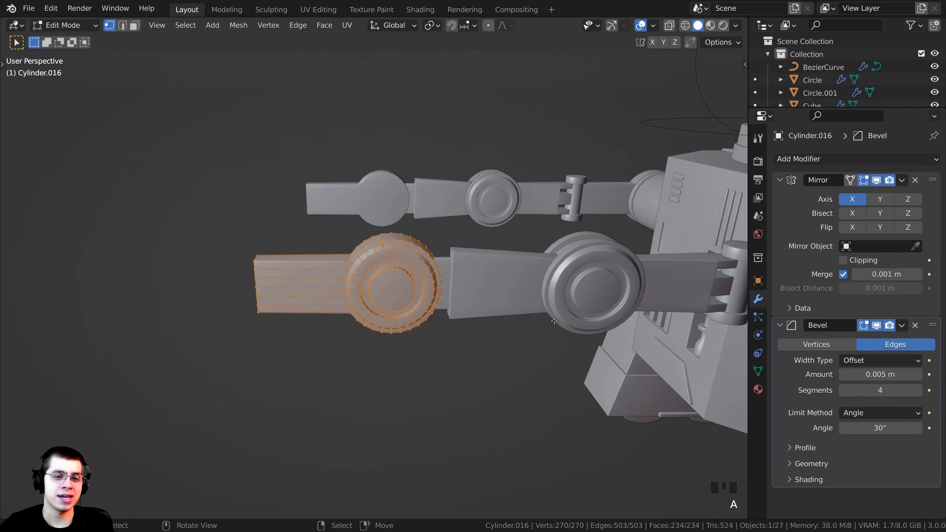
middle_drag(563, 317, 635, 322)
key(s)
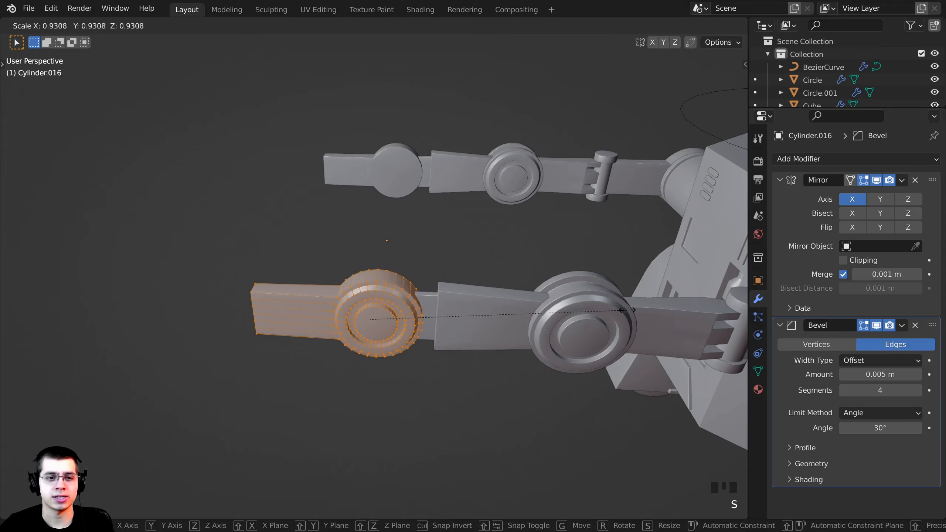
click(469, 318)
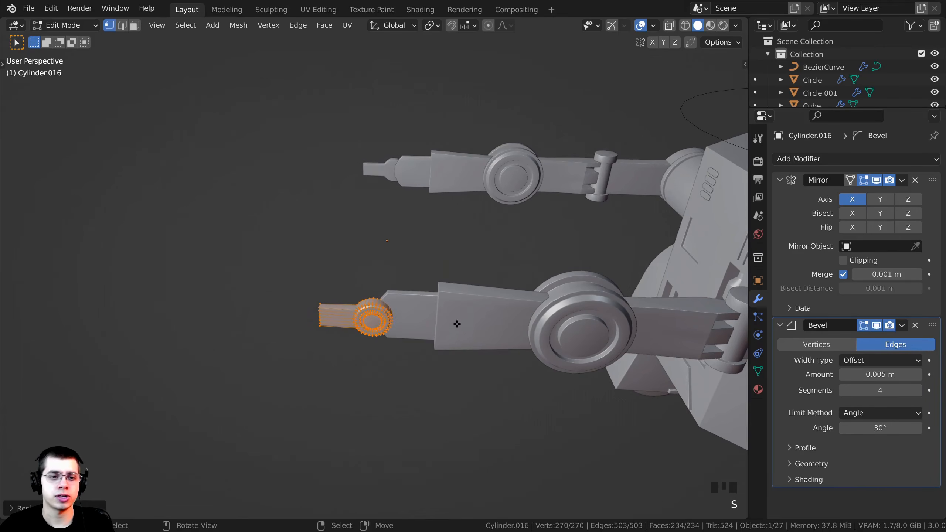
Move the small disc piece in positive Y so its disc overlaps the flat tip section of the arm
scroll(446, 315, up, 1)
key(g)
key(y)
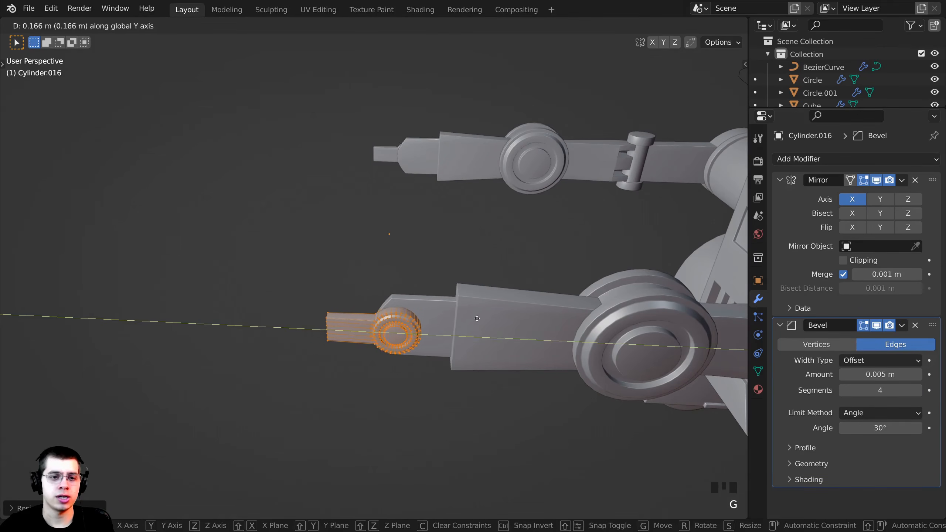
click(493, 319)
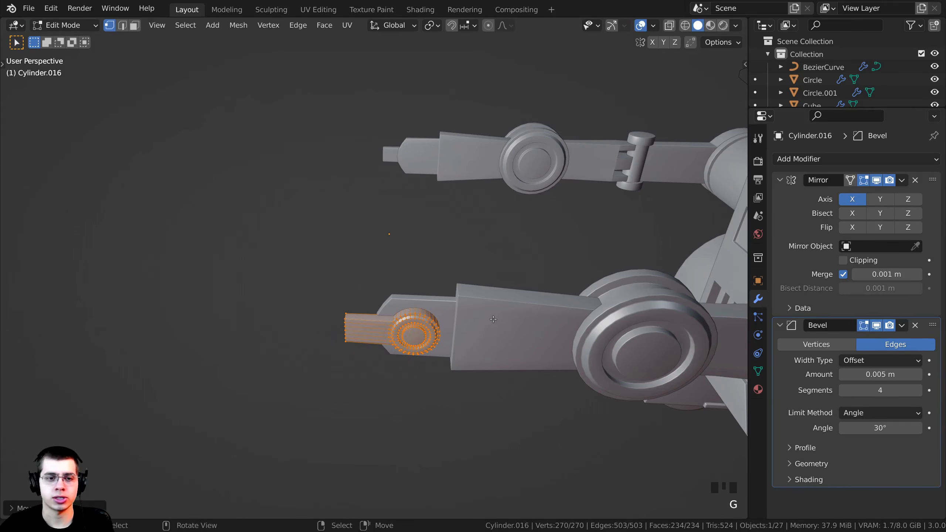
key(KP_Decimal)
scroll(437, 294, down, 2)
key(g)
key(y)
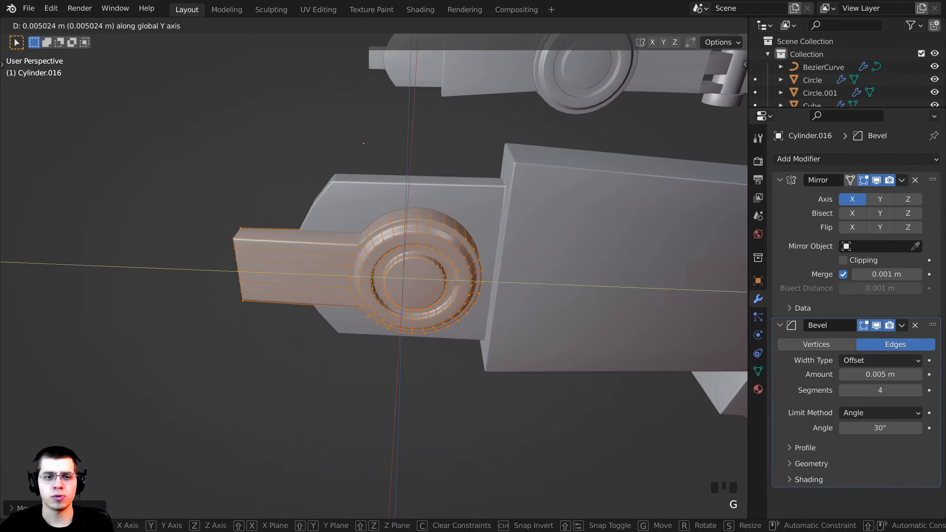
click(503, 272)
Scale the small disc piece up slightly to nearly fill the tip's height and fine-tune its position along Y
mouse_move(503, 272)
middle_down()
mouse_move(494, 249)
mouse_move(509, 270)
middle_up()
scroll(508, 271, down, 2)
key(s)
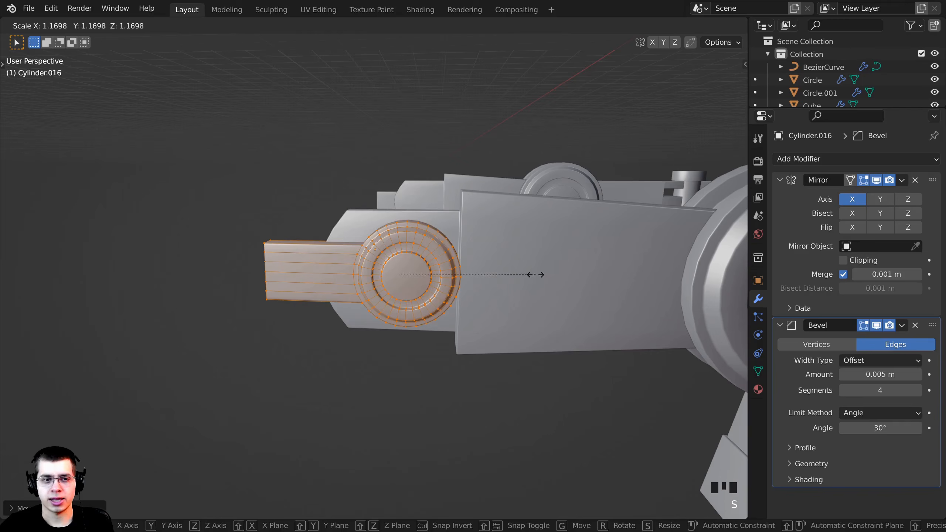
click(535, 274)
key(g)
key(y)
click(529, 274)
key(s)
click(528, 273)
key(g)
key(y)
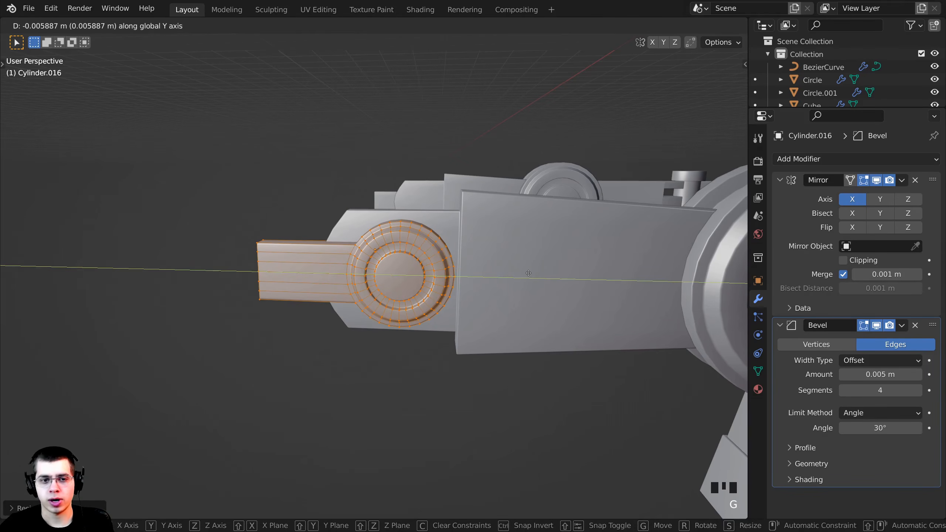
click(530, 274)
Scale the small disc piece down along X to make it slightly thinner
middle_drag(529, 275, 583, 240)
scroll(518, 269, up, 2)
key(x)
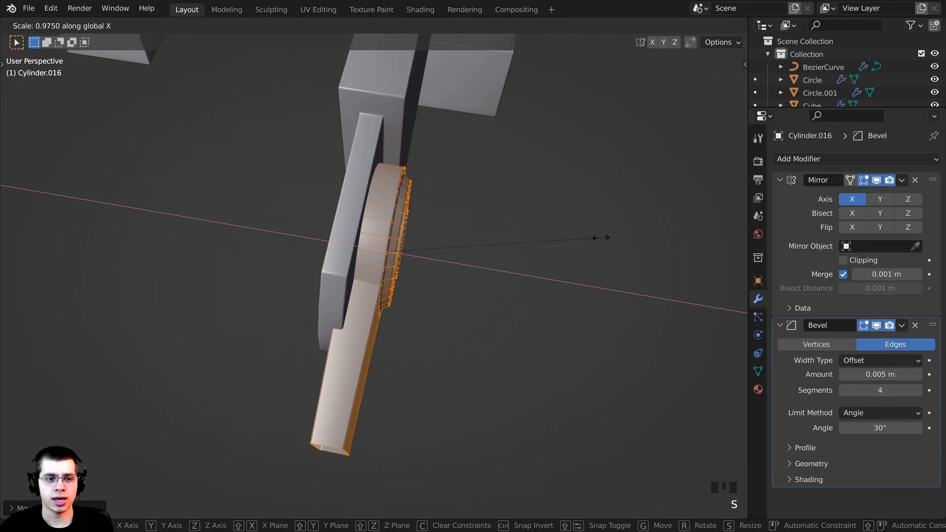
click(539, 233)
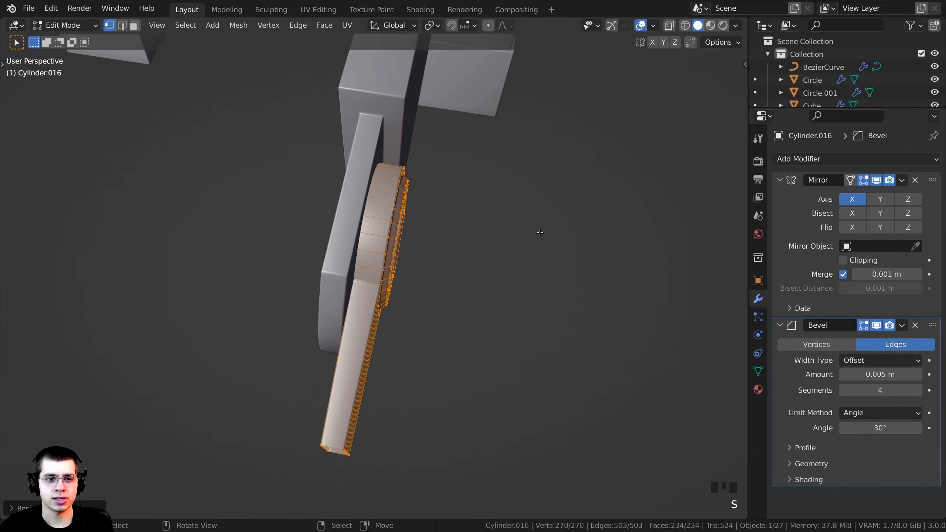
Fine-tune the small disc piece's position along X against the side of the tip and return to Object Mode
key(g)
key(x)
click(540, 232)
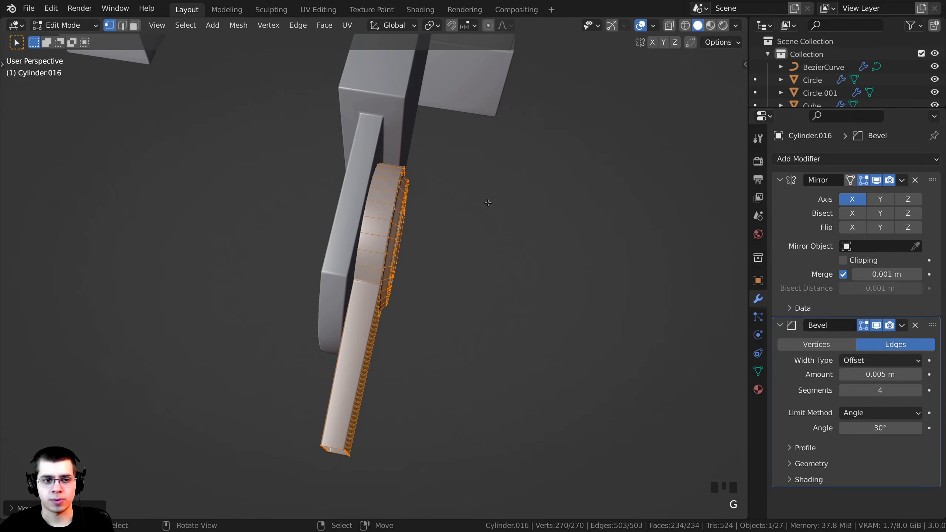
key(g)
key(x)
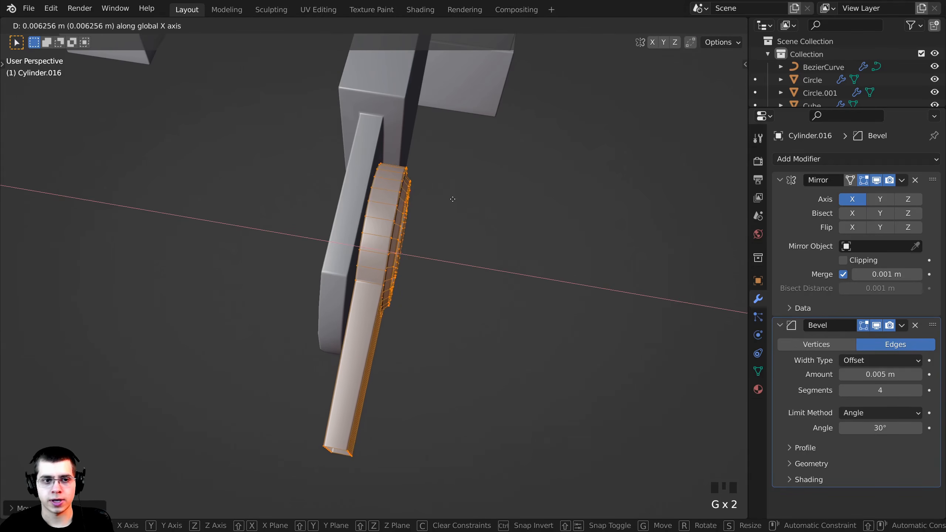
click(455, 213)
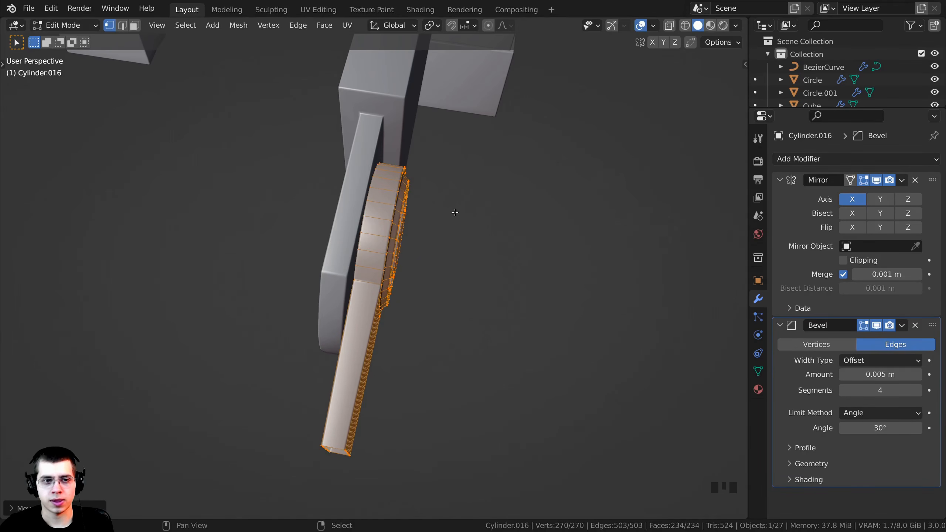
middle_drag(455, 212, 368, 247)
key(Tab)
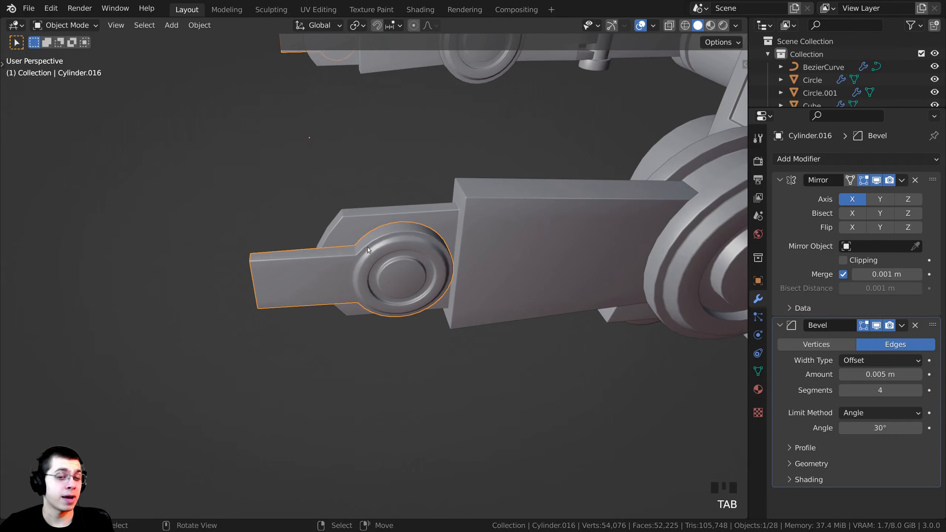
Select the flared arm segment's curved tip vertices in wireframe, move them in positive Y to shorten the tip, and return to solid Object Mode
right_click(337, 223)
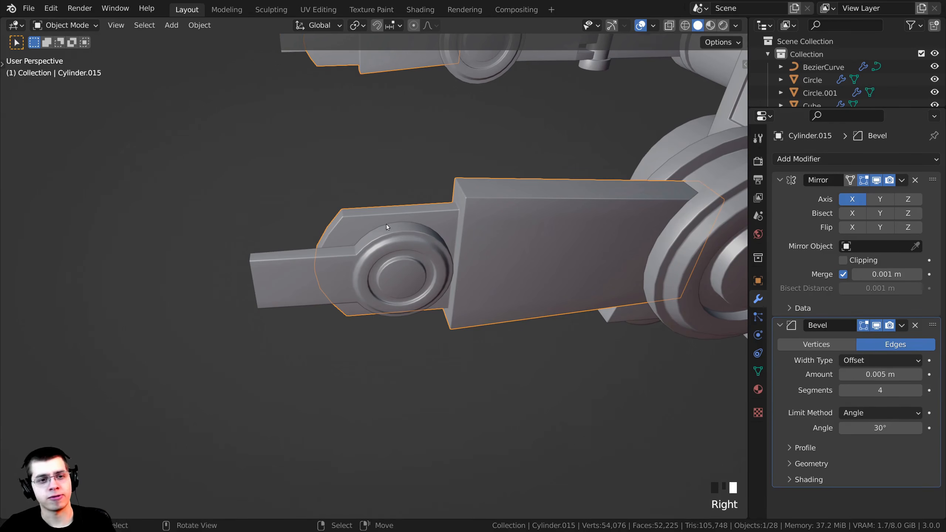
middle_drag(386, 224, 491, 145)
key(Tab)
scroll(510, 174, down, 4)
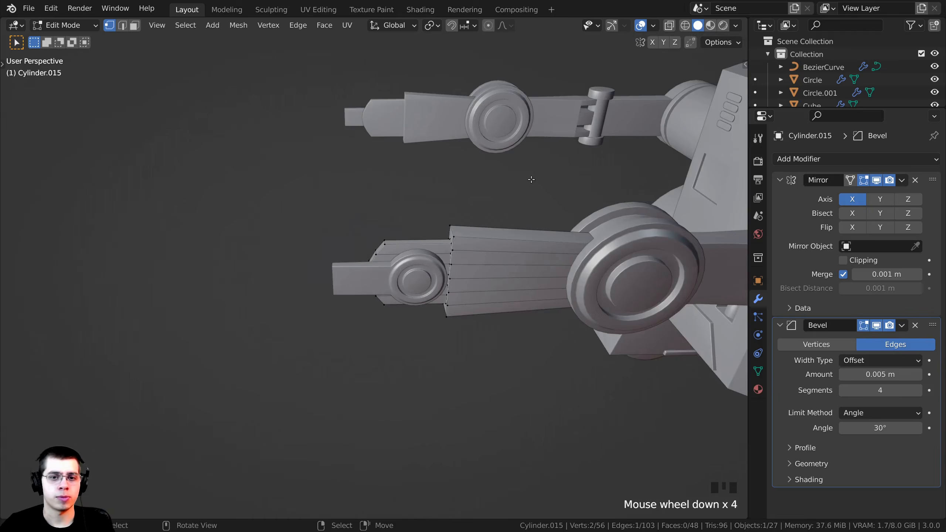
key(shift+z)
scroll(296, 197, up, 6)
key(b)
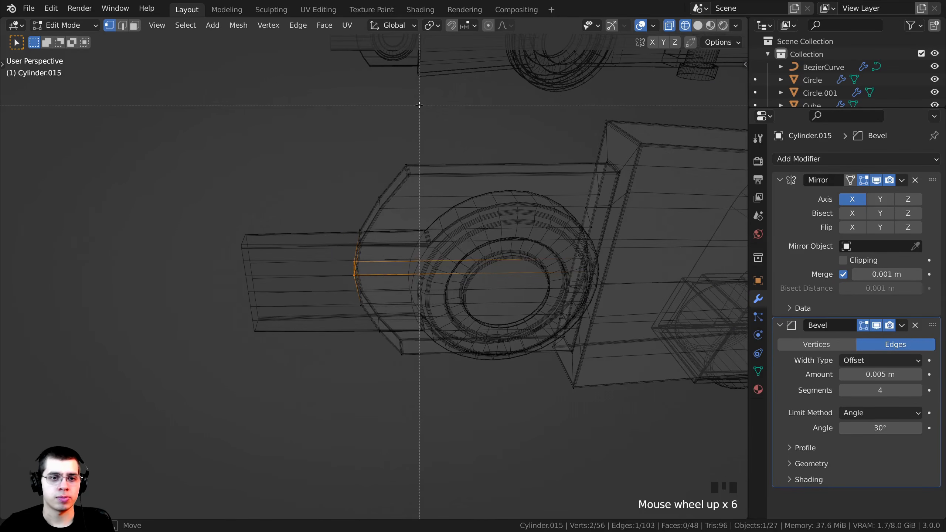
drag(421, 103, 173, 503)
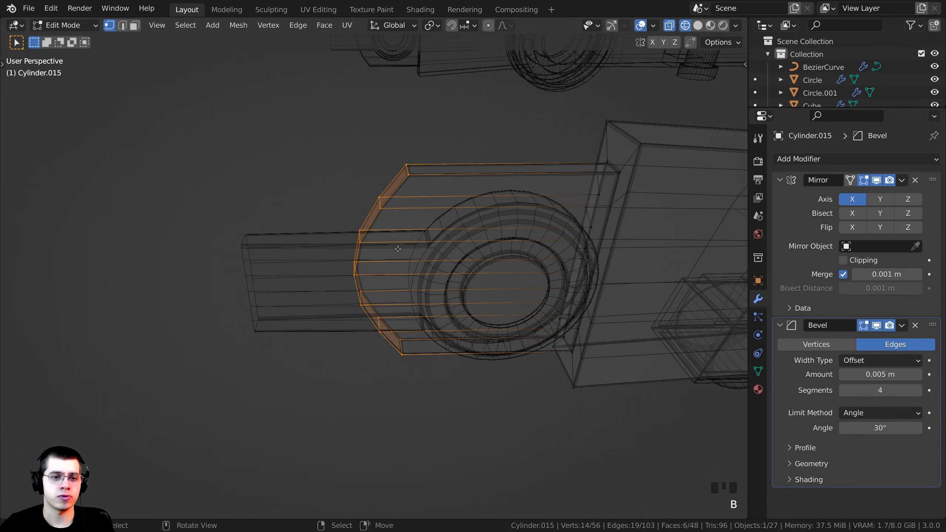
key(g)
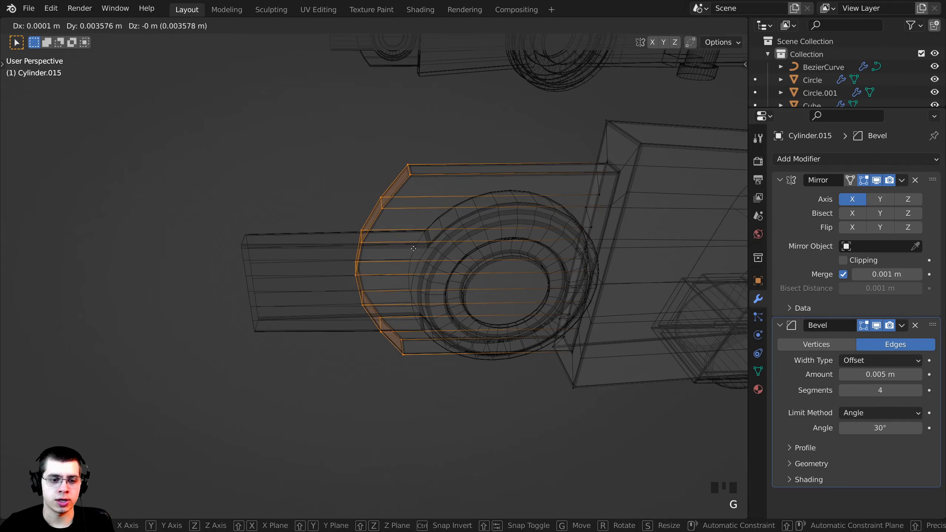
key(y)
click(409, 229)
key(Tab)
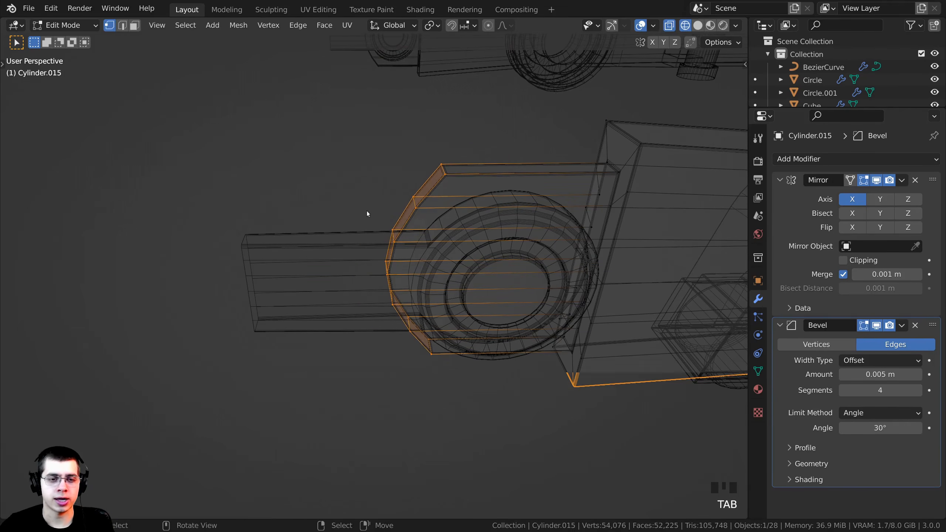
key(shift+z)
Select the small disc piece with the extended bar at the arm's tip and enter Edit Mode
scroll(447, 223, down, 3)
middle_drag(470, 276, 518, 261)
click(430, 319)
scroll(430, 320, up, 3)
scroll(438, 352, down, 2)
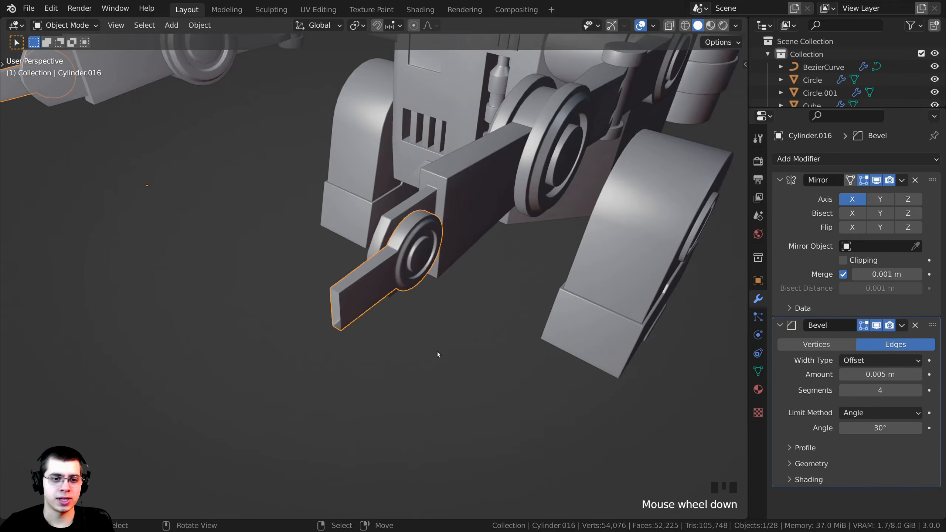
middle_drag(438, 353, 436, 260)
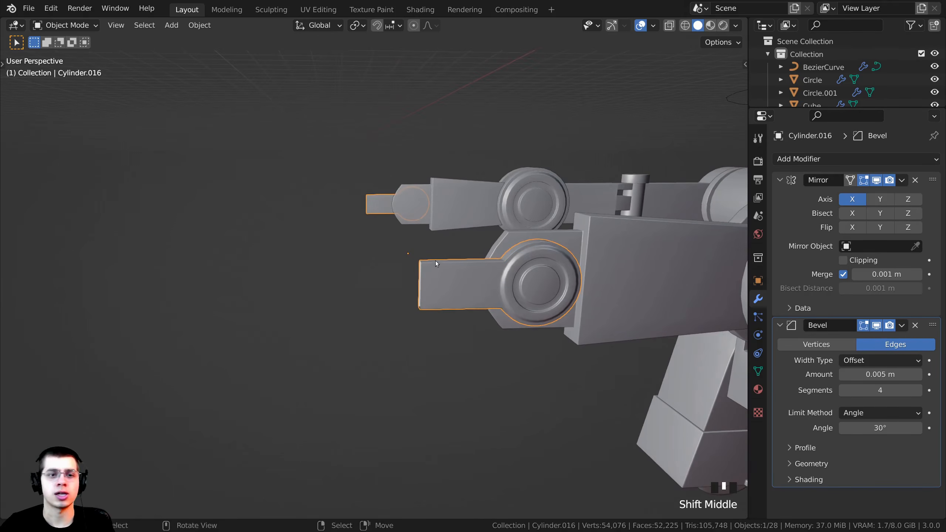
scroll(456, 227, up, 2)
key(Tab)
scroll(427, 284, up, 2)
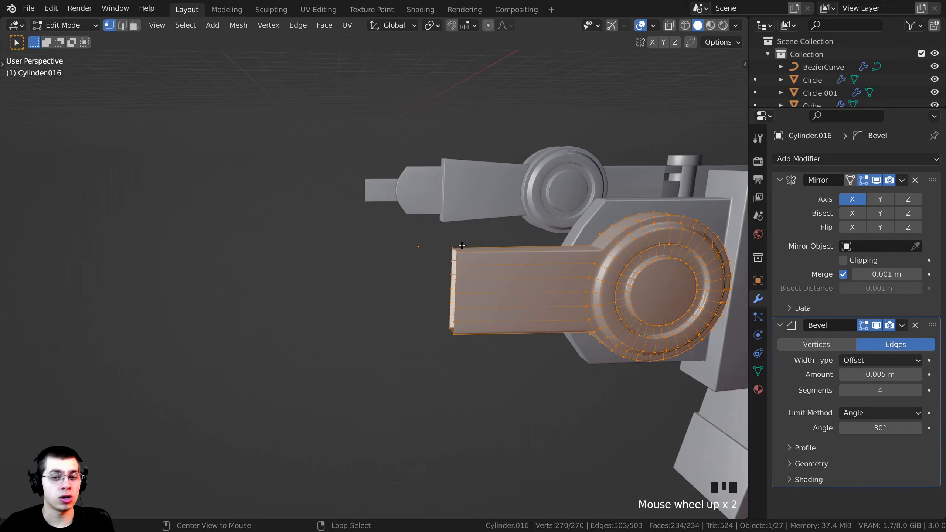
Select the edge loop at the bar's open end and move it about 0.54 m in negative Y to lengthen the bar
alt+click(462, 246)
scroll(461, 246, down, 2)
shift+middle_drag(462, 246, 453, 284)
scroll(453, 284, down, 3)
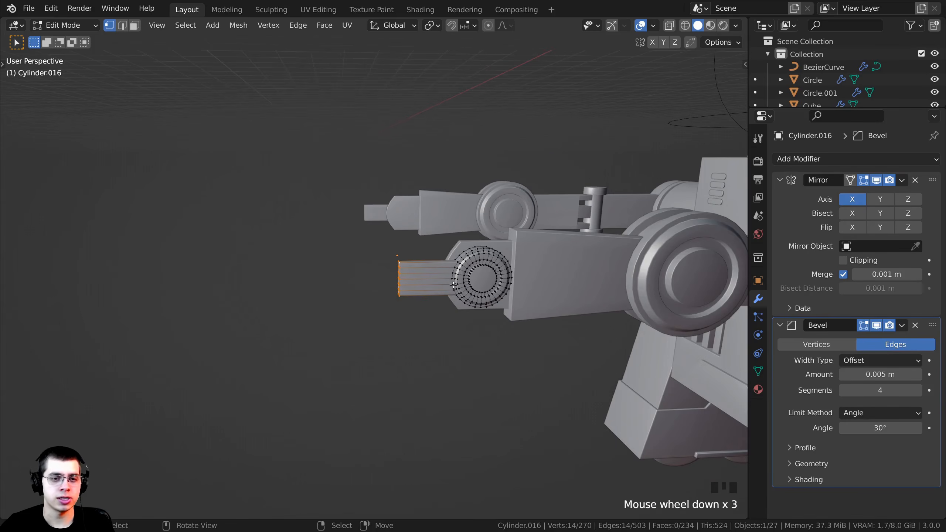
key(KP_3)
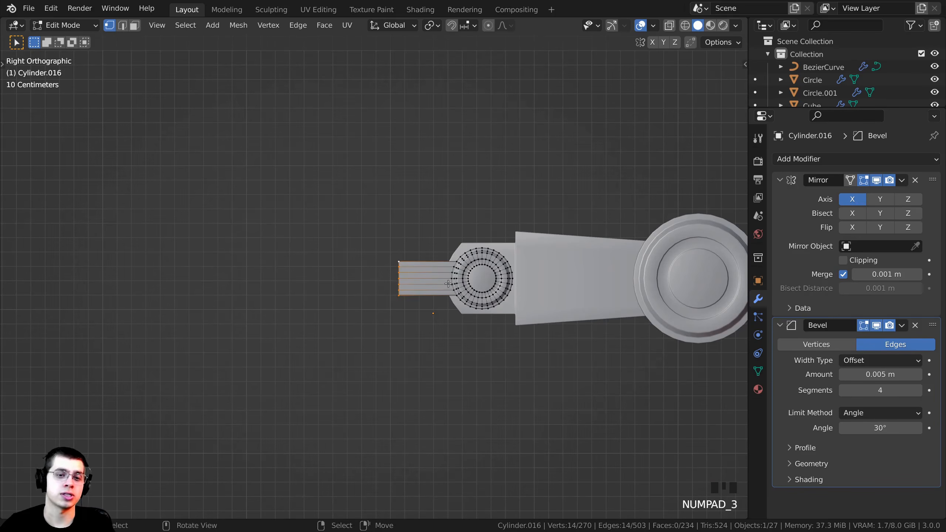
scroll(447, 284, down, 7)
scroll(403, 343, up, 2)
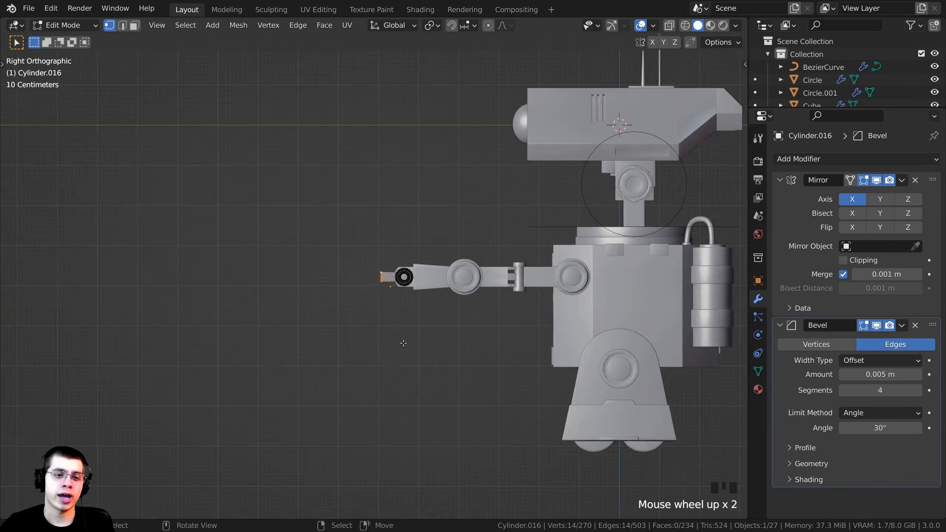
scroll(378, 250, up, 1)
scroll(405, 283, up, 2)
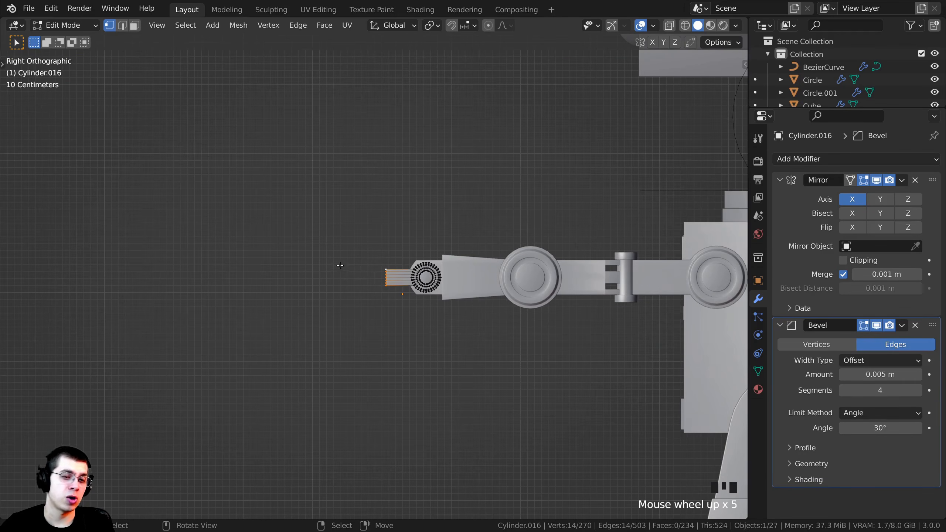
scroll(413, 277, up, 2)
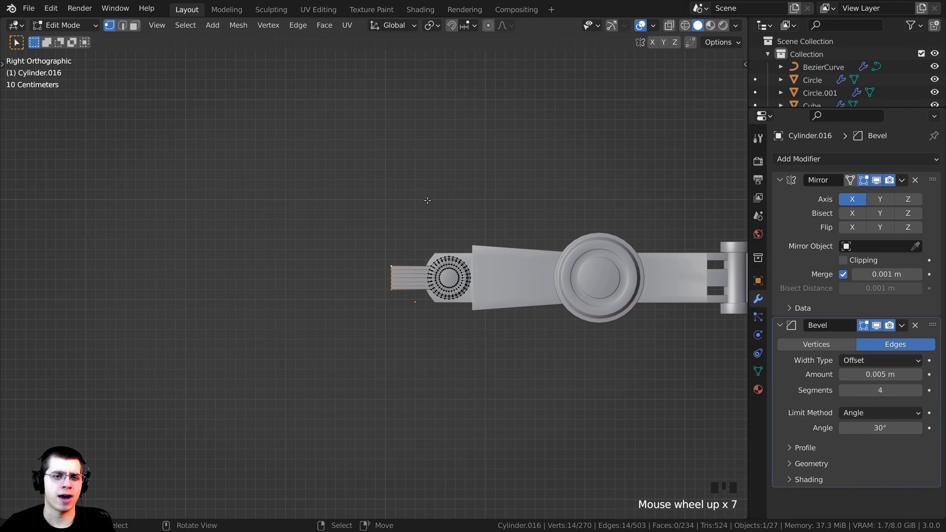
scroll(408, 245, up, 1)
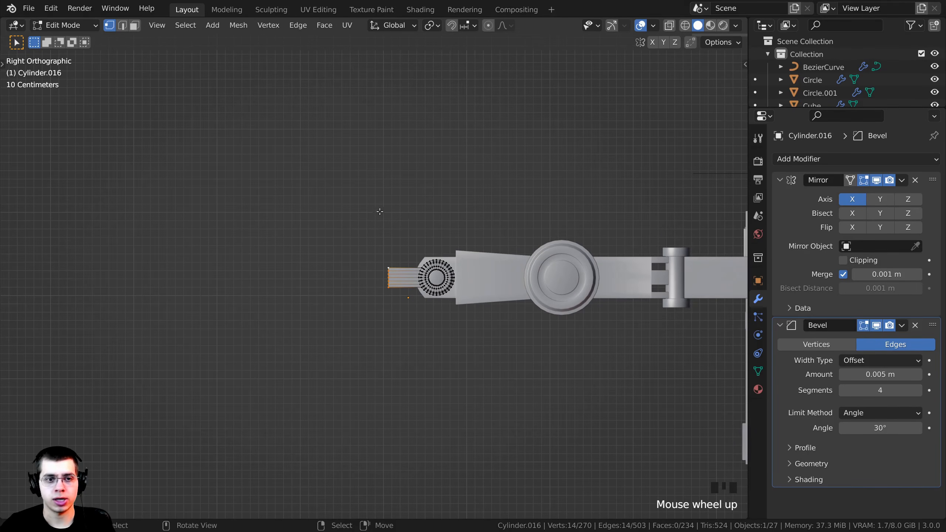
scroll(342, 228, down, 1)
scroll(342, 230, up, 2)
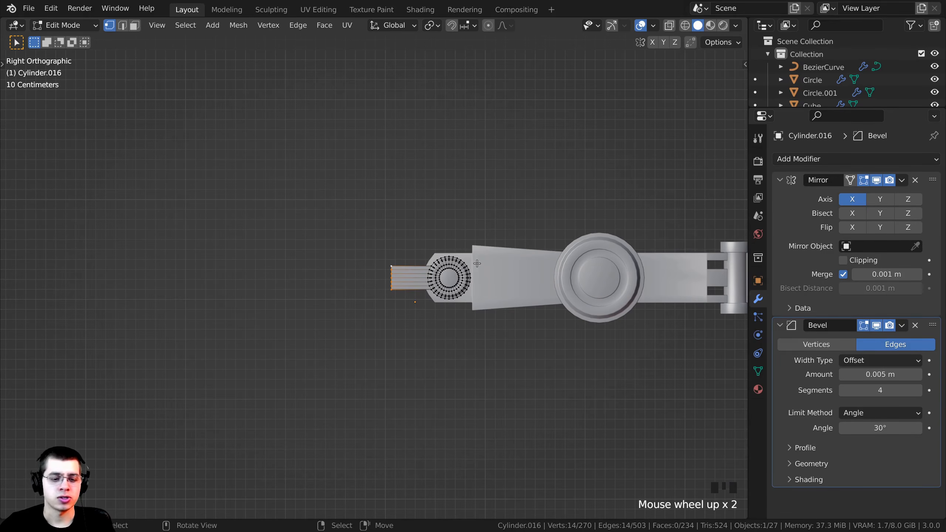
key(g)
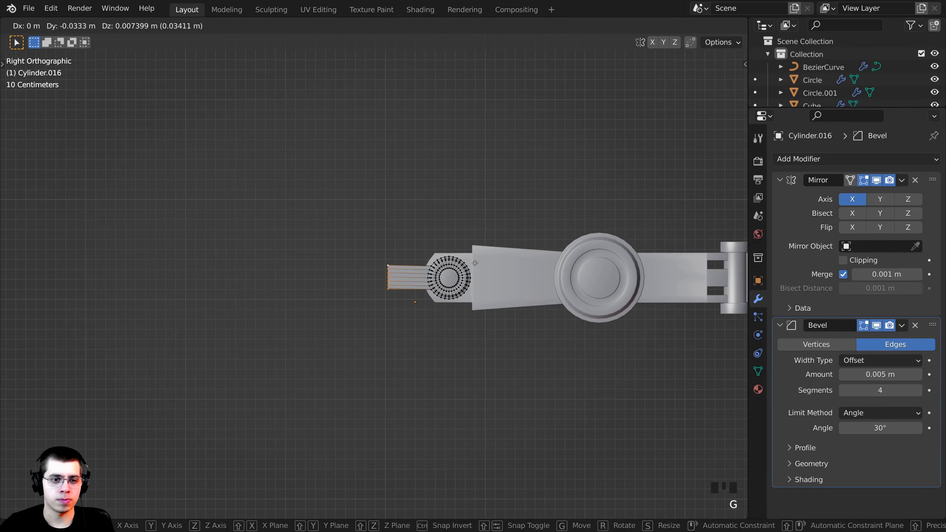
key(x)
key(y)
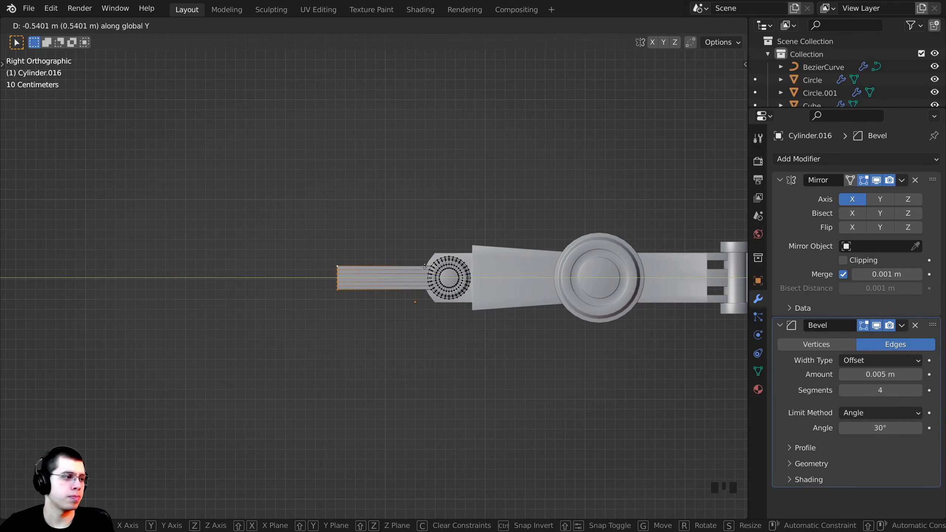
click(424, 267)
Move the bar's end loop back about 0.08 m in positive Y to shorten the bar slightly
scroll(424, 269, down, 4)
middle_drag(425, 269, 486, 332)
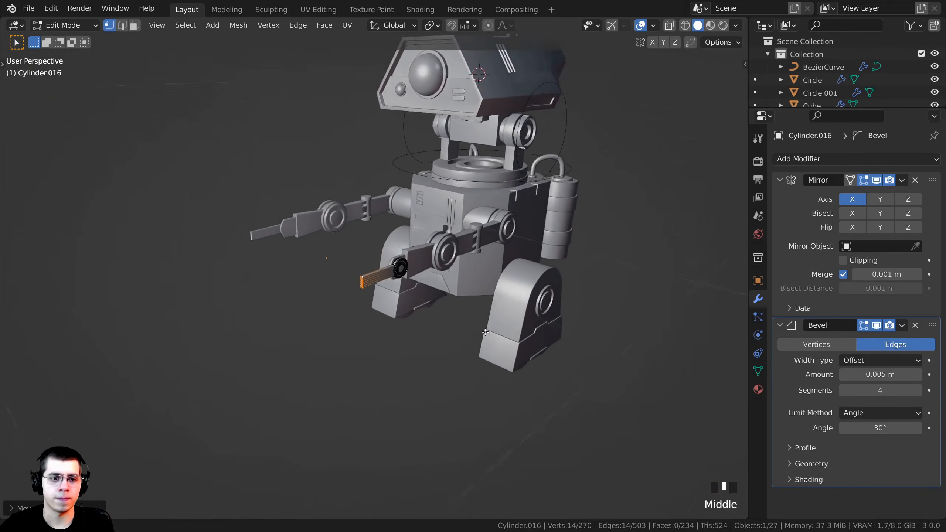
key(g)
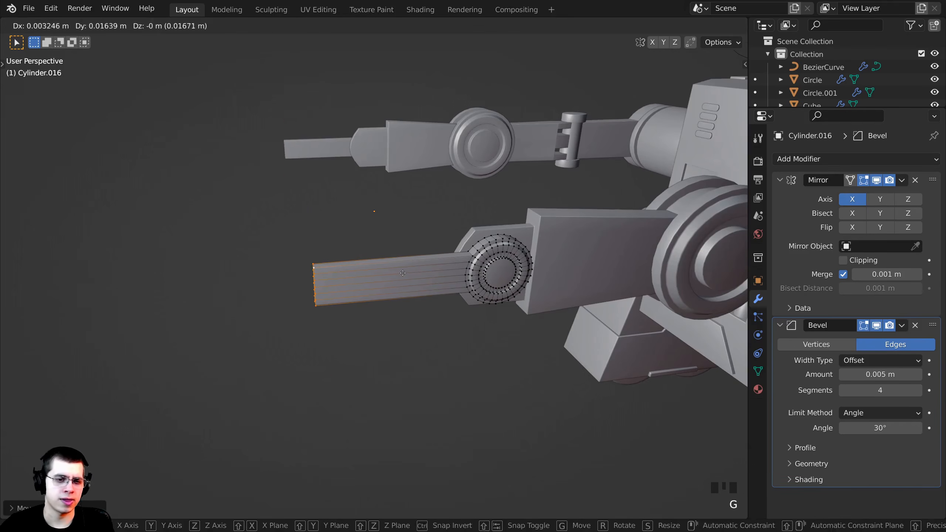
key(y)
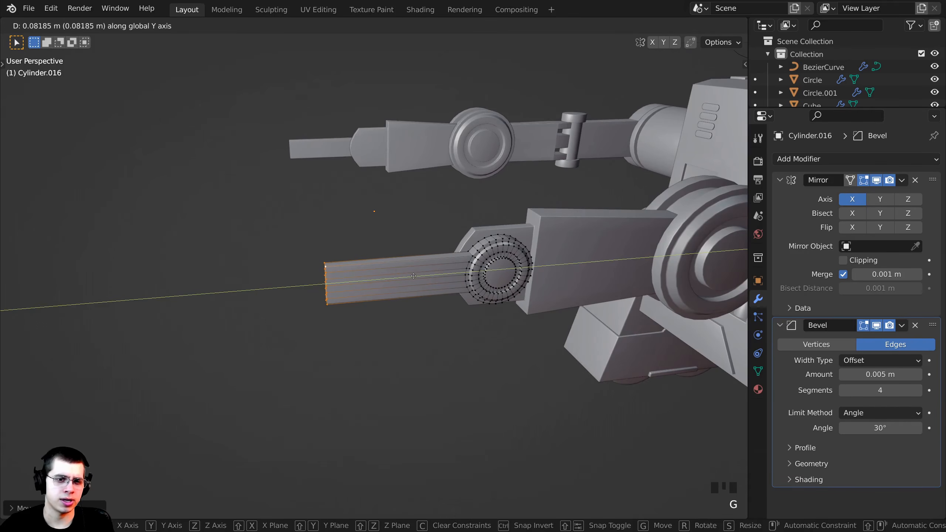
click(412, 275)
Fill the bar's open end with a strip of faces starting from its two upper corner vertices, then deselect everything
middle_drag(413, 275, 432, 267)
scroll(432, 267, up, 5)
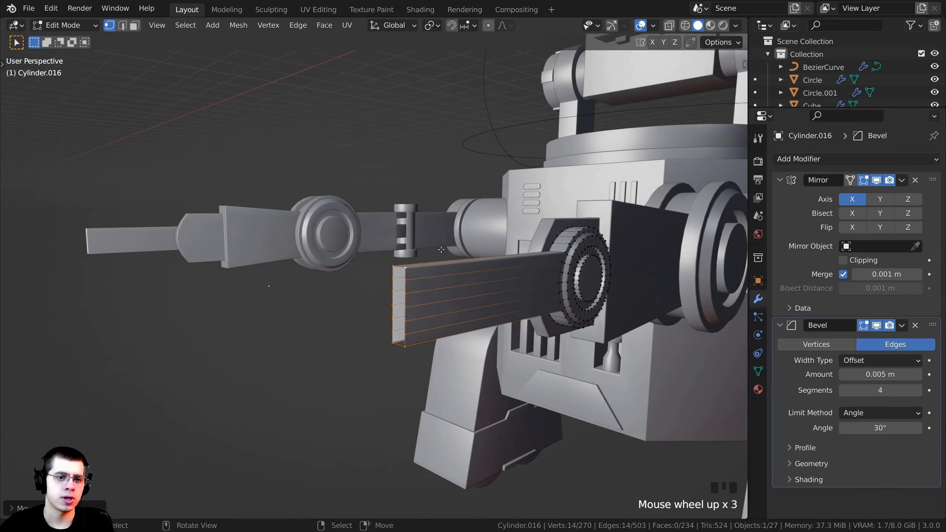
right_click(427, 266)
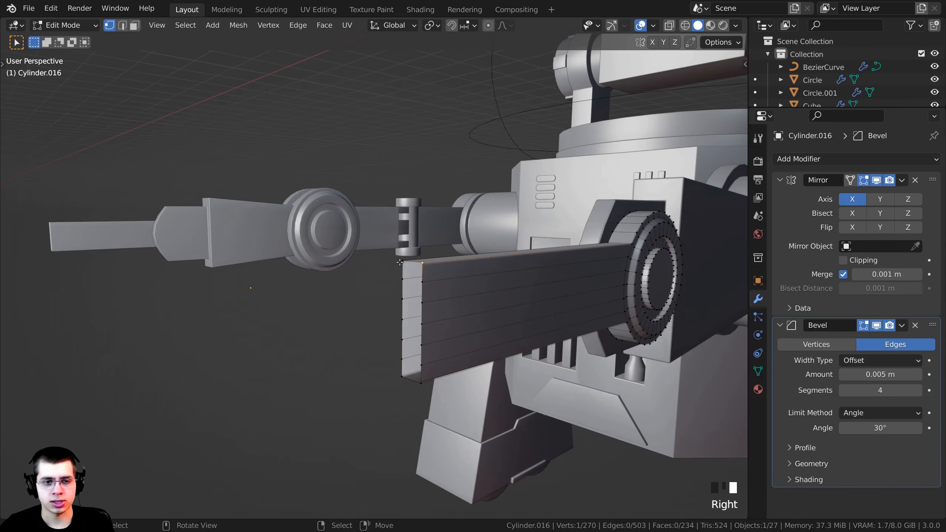
shift+right_click(400, 263)
shift+middle_drag(454, 299, 432, 286)
key(f)
key(f)
key(f)
key(f)
key(f)
key(f)
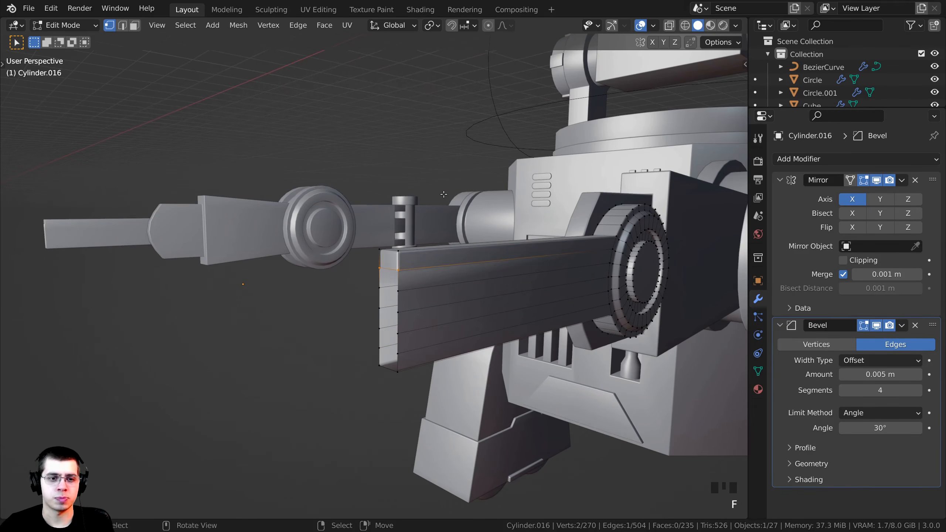
scroll(452, 200, up, 1)
key(alt+a)
Add one vertical loop cut around the bar and slide it towards the bar's free end
scroll(451, 200, down, 2)
middle_drag(452, 200, 380, 257)
shift+middle_drag(376, 275, 375, 298)
scroll(375, 298, up, 1)
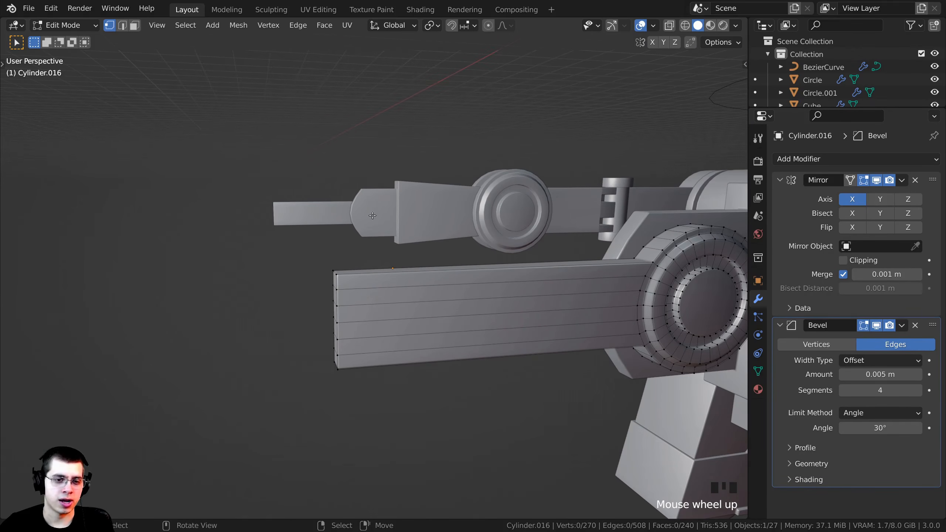
middle_drag(386, 223, 477, 271)
scroll(480, 270, up, 2)
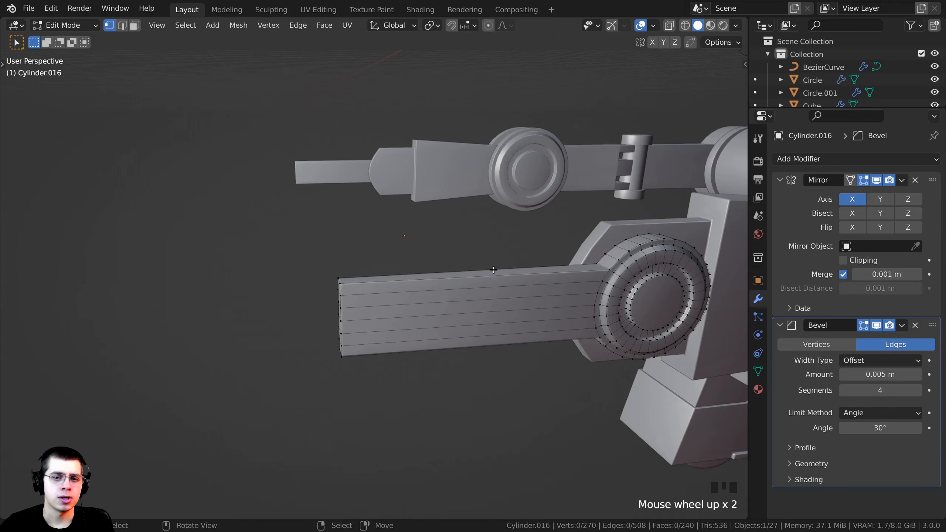
key(ctrl+r)
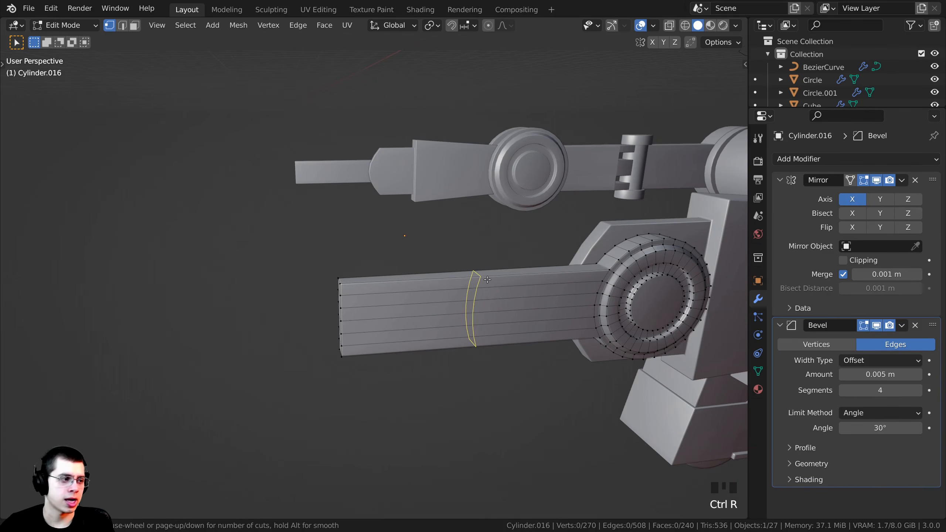
click(483, 280)
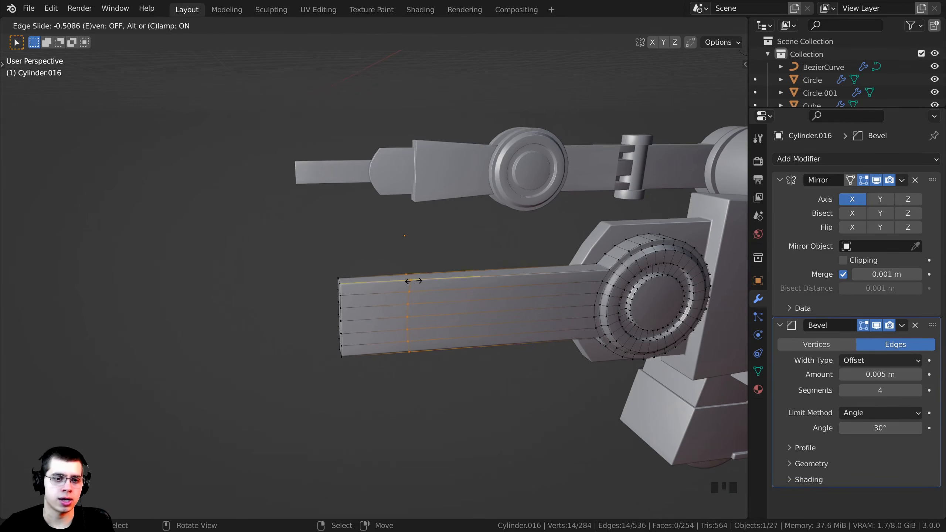
click(395, 281)
middle_drag(395, 280, 380, 295)
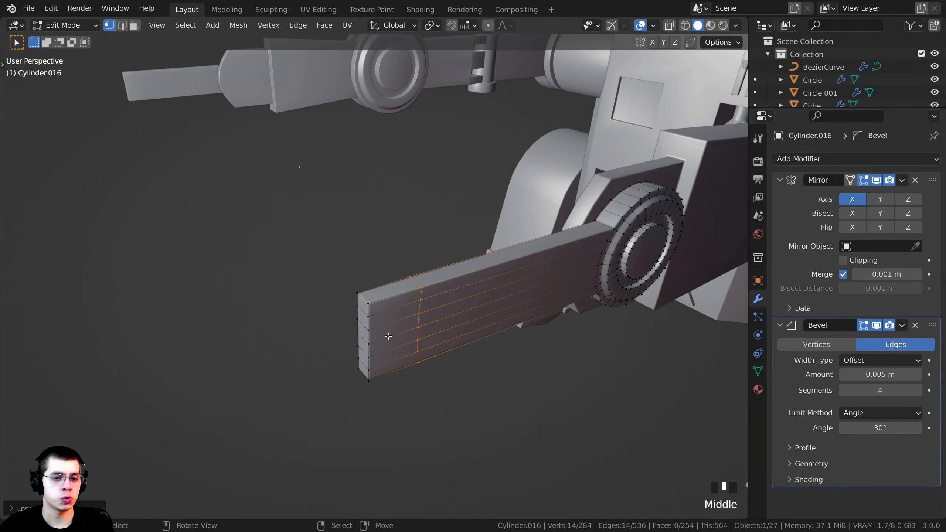
Return to Object Mode and duplicate the disc-and-bar piece in place
middle_drag(388, 336, 472, 284)
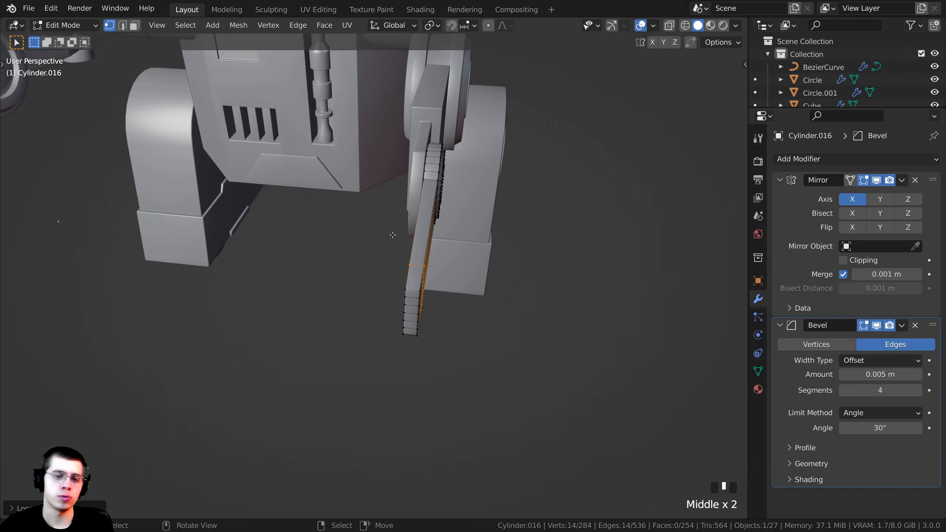
middle_drag(392, 235, 424, 236)
scroll(433, 327, down, 1)
key(Tab)
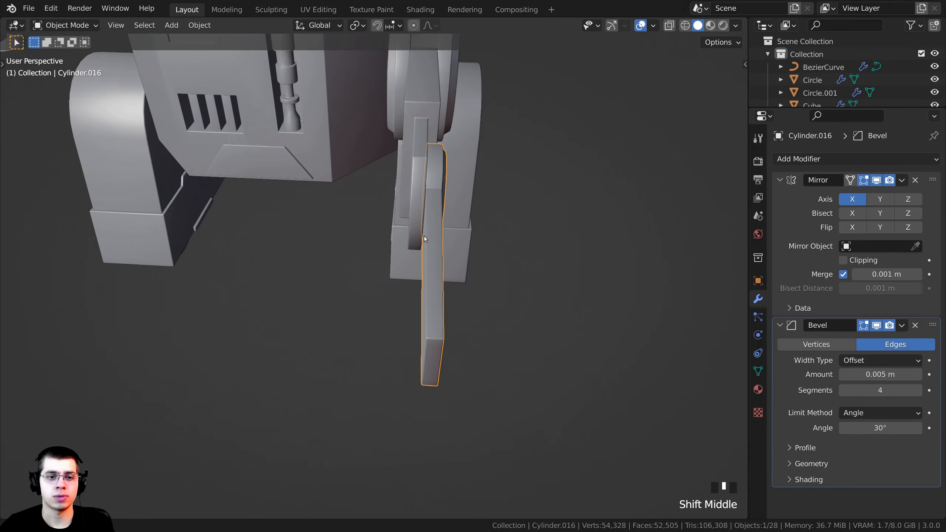
scroll(425, 244, down, 2)
key(shift+d)
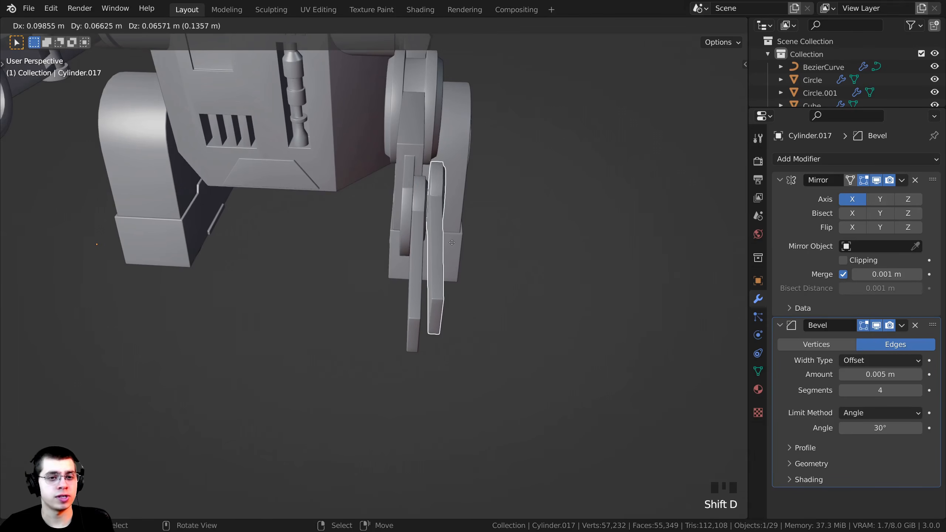
right_click(483, 231)
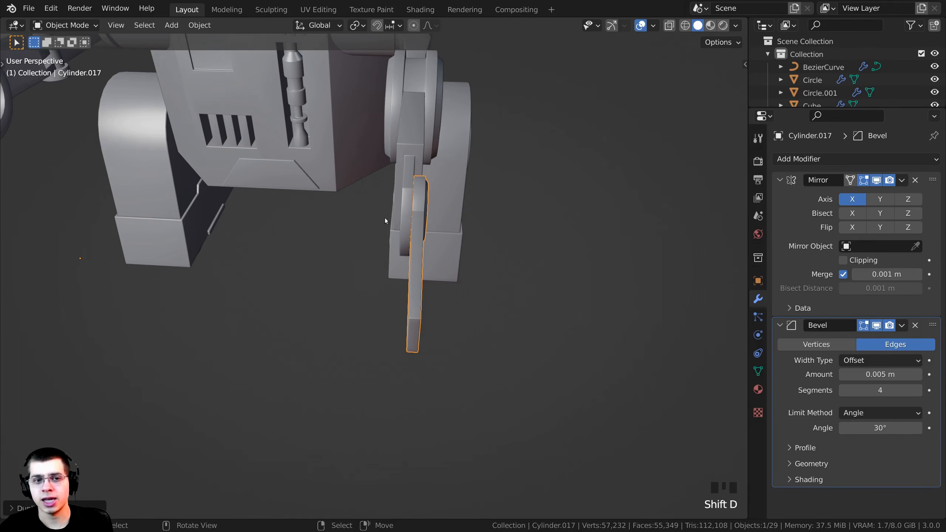
Select all of the duplicate's geometry in Edit Mode and flip it along X by scaling
shift+middle_drag(385, 218, 380, 226)
scroll(380, 224, up, 1)
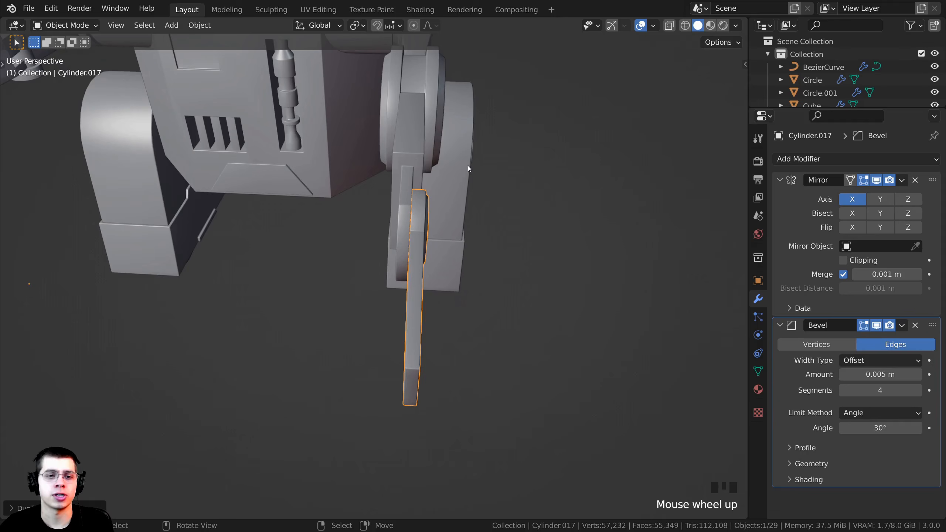
key(Tab)
scroll(285, 280, up, 1)
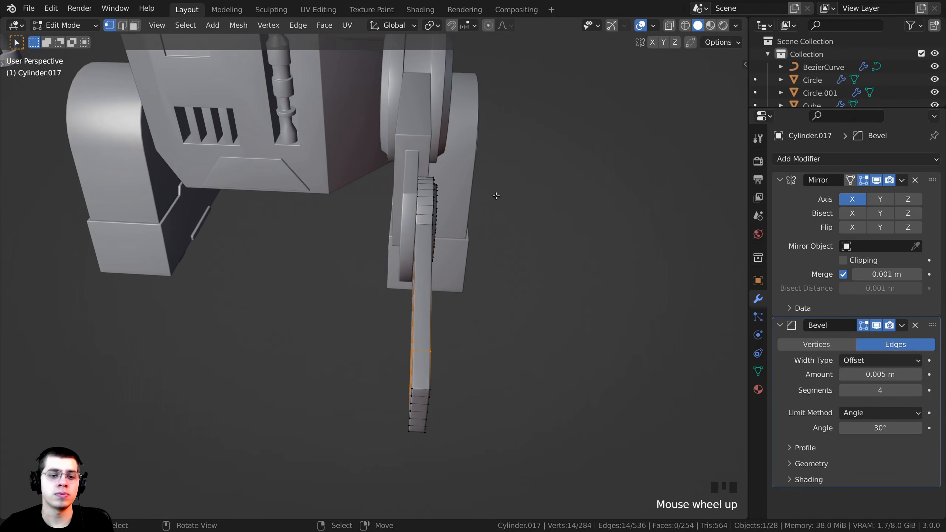
key(a)
key(a)
key(a)
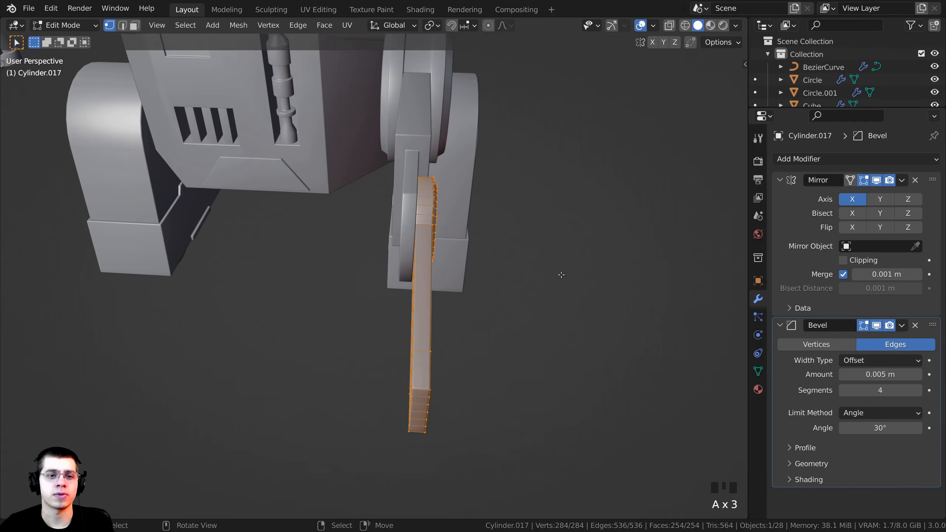
key(s)
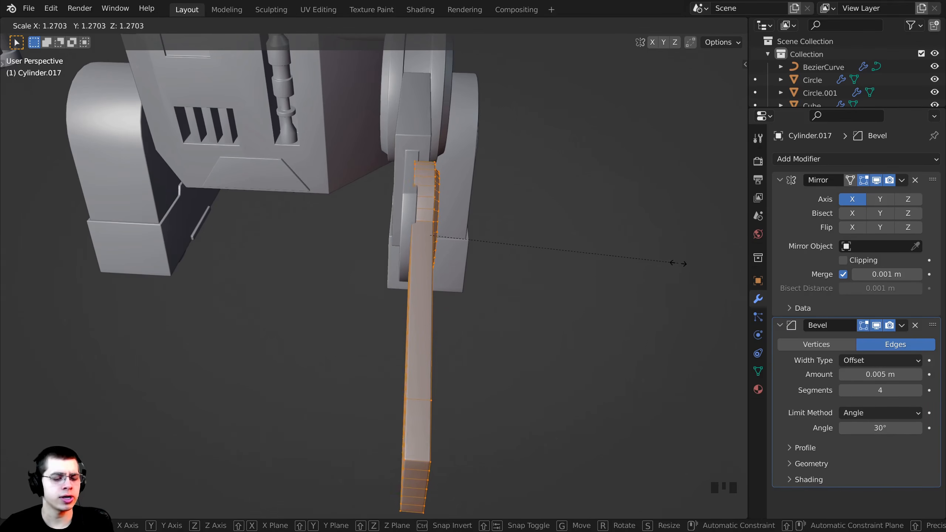
key(x)
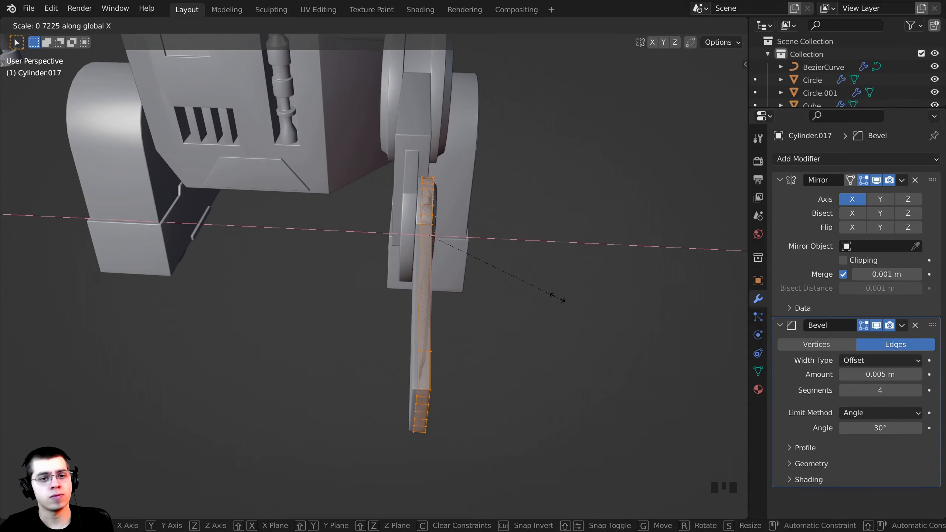
click(557, 296)
Move the flipped duplicate about -0.2 m along X to the arm tip's other side, recalculate its normals and return to Object Mode
middle_drag(555, 294, 487, 255)
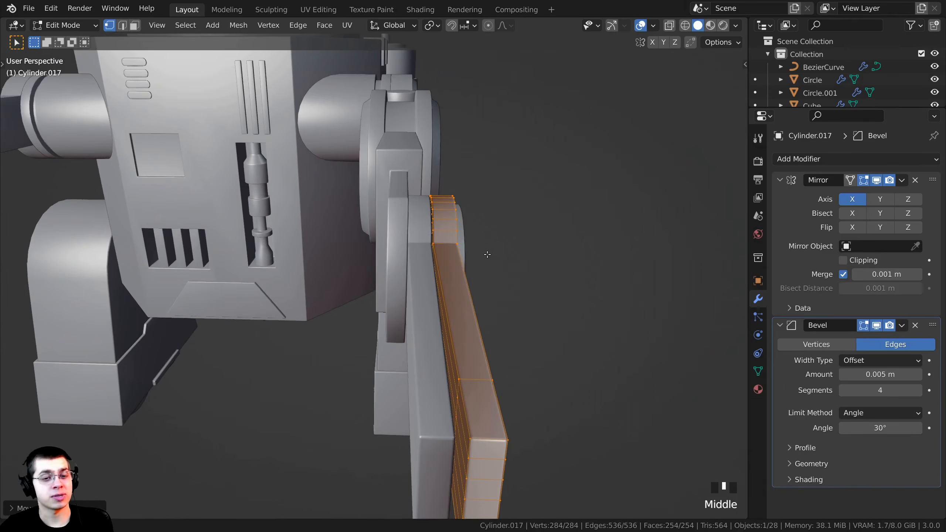
scroll(522, 224, down, 1)
key(g)
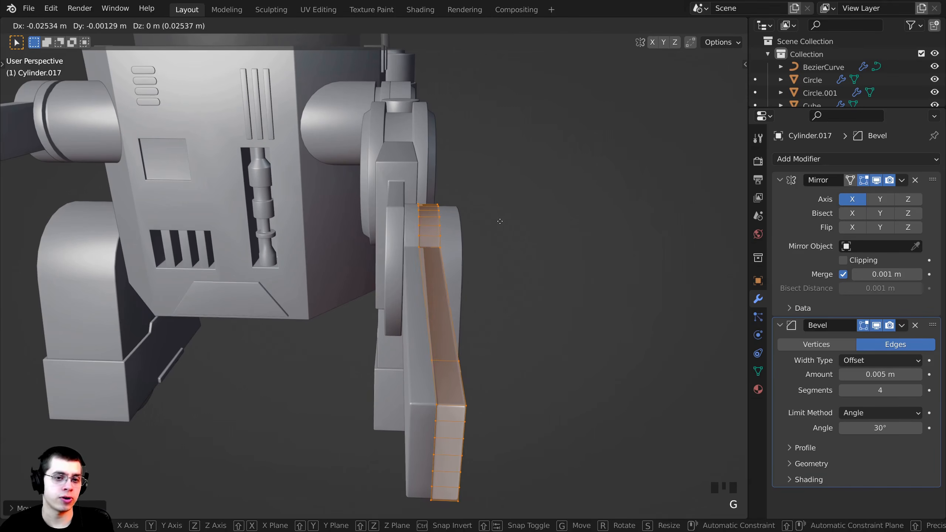
key(x)
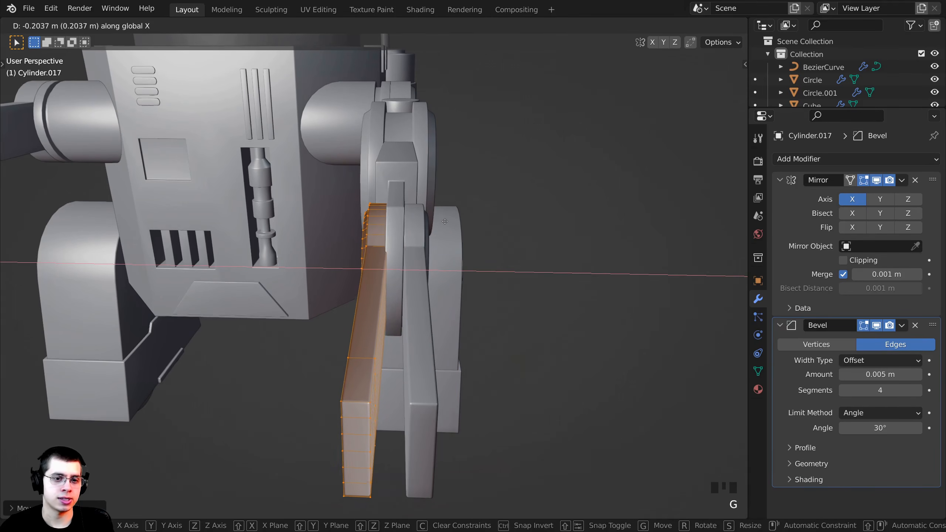
click(448, 223)
middle_drag(449, 223, 516, 262)
key(shift+n)
key(Tab)
scroll(587, 249, down, 4)
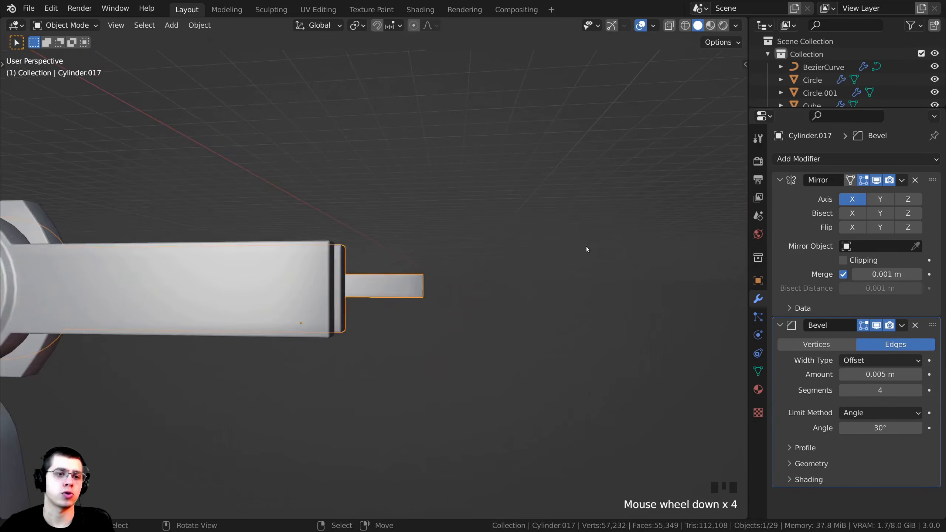
On the original gripper bar, extrude the short top face beyond the loop cut at its free end upward into a prong
middle_drag(586, 247, 440, 276)
right_click(458, 330)
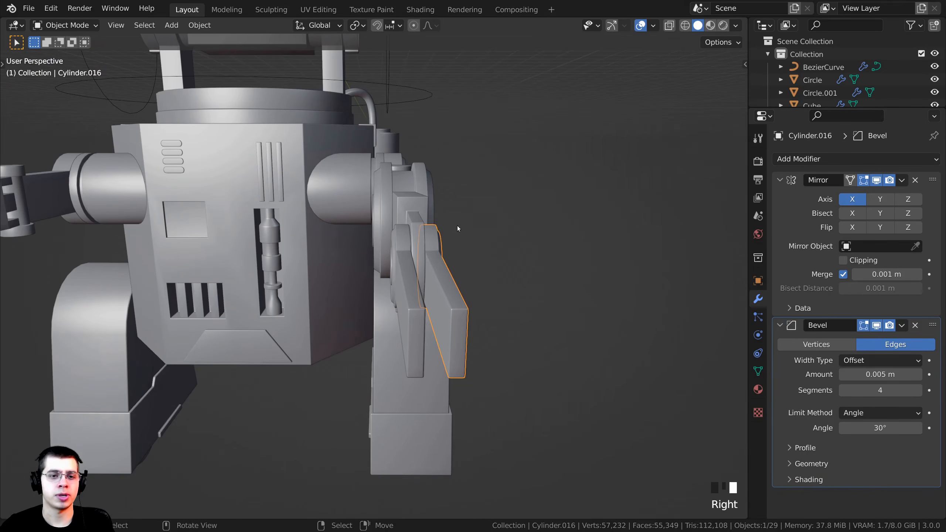
middle_drag(458, 228, 473, 313)
right_click(472, 316)
middle_drag(461, 353, 534, 259)
right_click(422, 316)
key(Tab)
scroll(534, 259, up, 2)
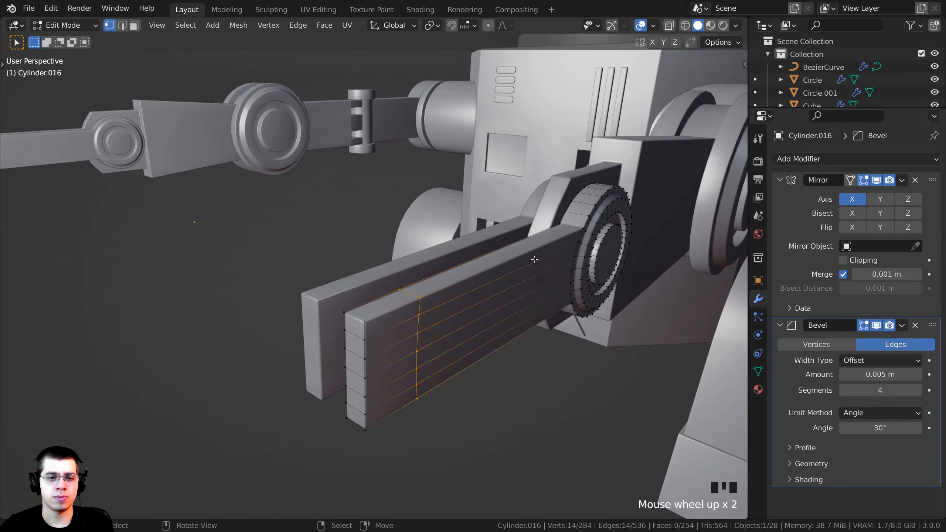
middle_drag(339, 368, 337, 368)
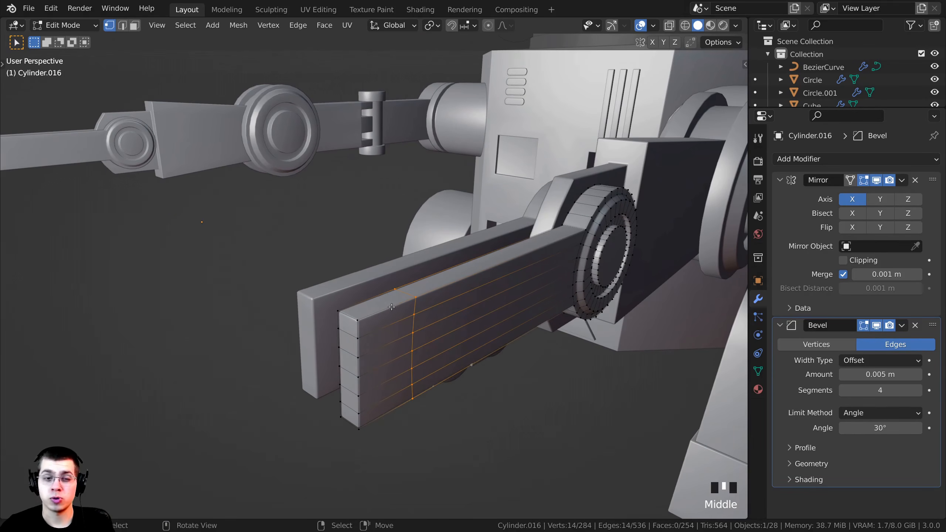
key(3)
click(135, 26)
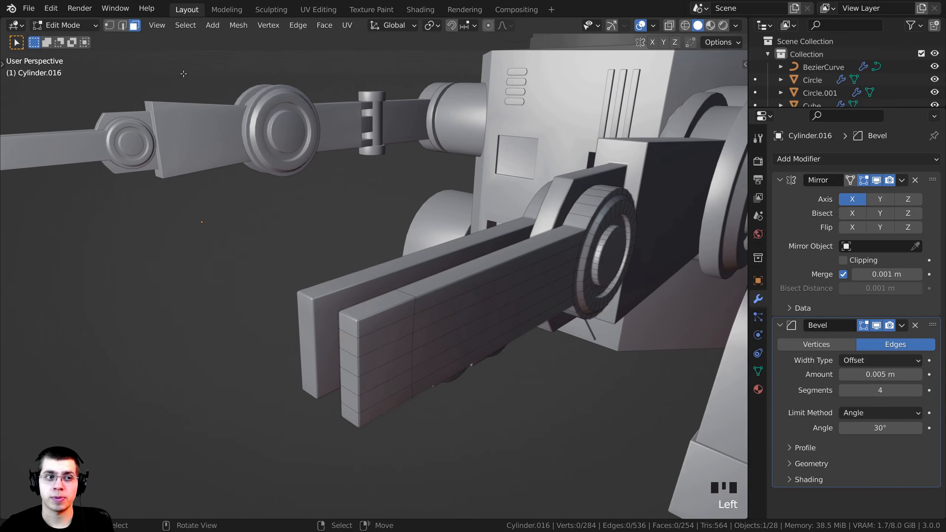
click(378, 305)
middle_drag(386, 341, 385, 329)
key(e)
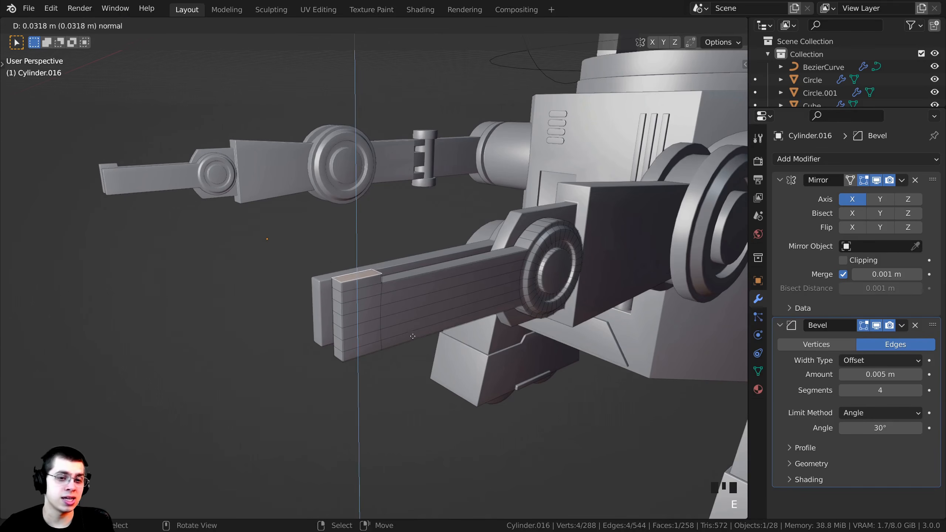
click(428, 254)
Taper the upward prong by moving its two outer top vertices about 0.07 m inward along Y, then return to Object Mode
scroll(442, 244, up, 2)
middle_drag(443, 244, 280, 145)
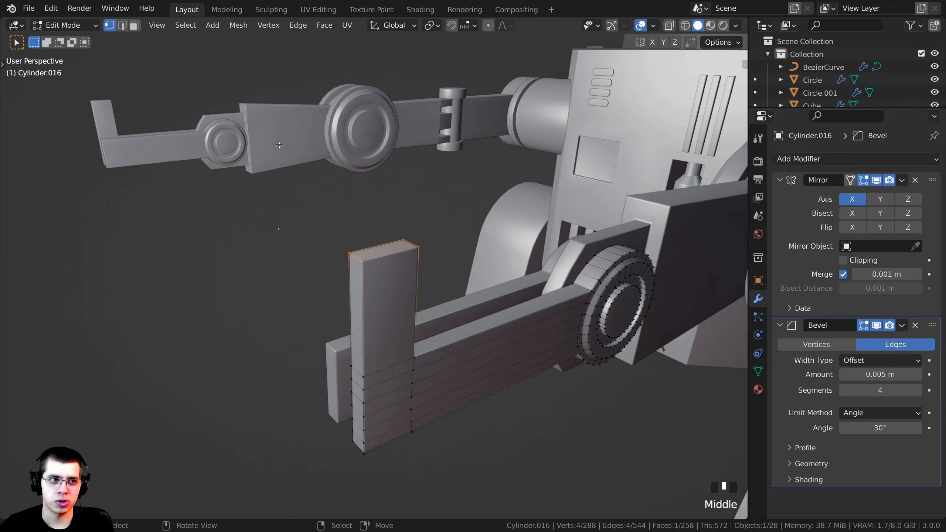
scroll(359, 287, up, 1)
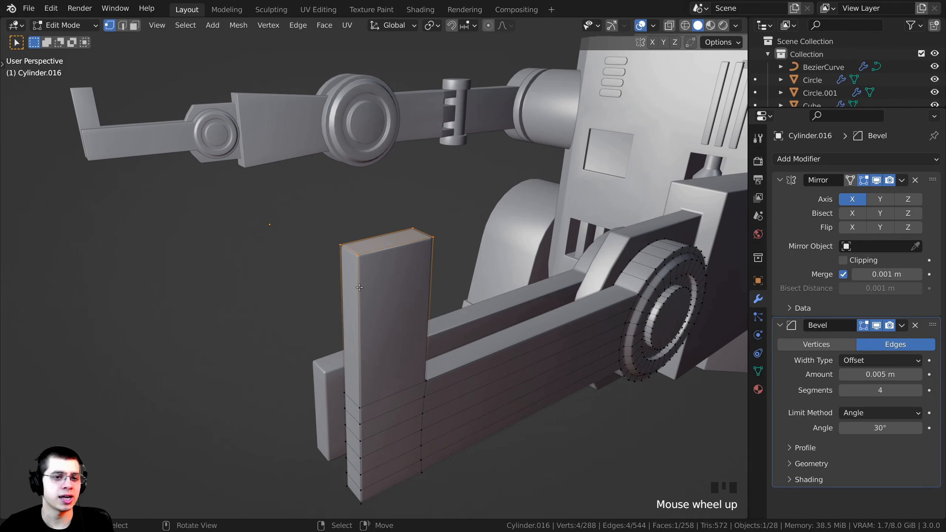
right_click(339, 243)
middle_drag(356, 252, 321, 264)
key(g)
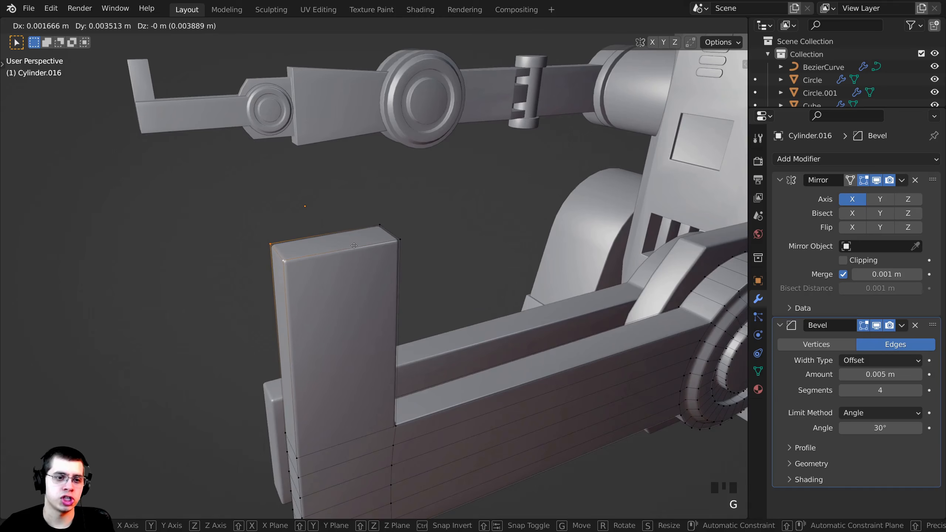
key(y)
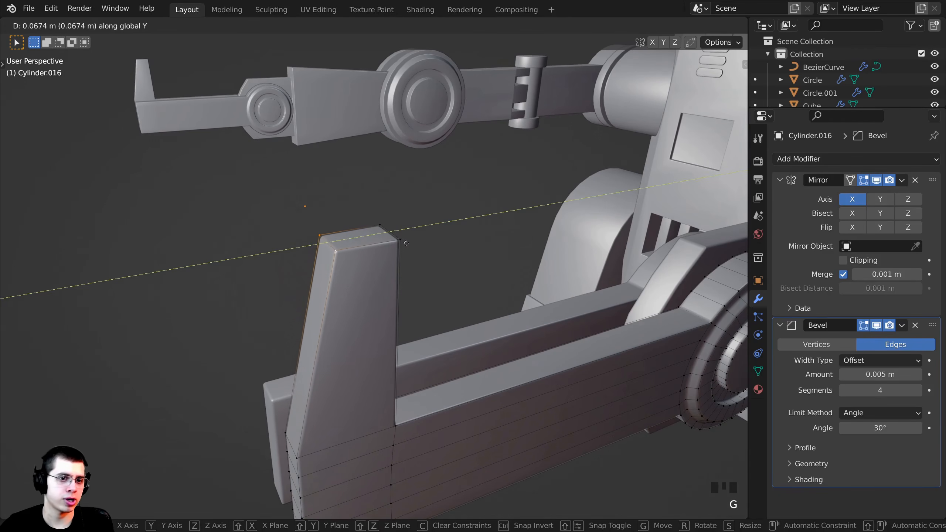
click(412, 244)
key(Tab)
On the duplicate gripper bar, extrude the short underside face at its free end downward into a prong
middle_drag(413, 244, 452, 218)
click(368, 282)
key(Tab)
key(3)
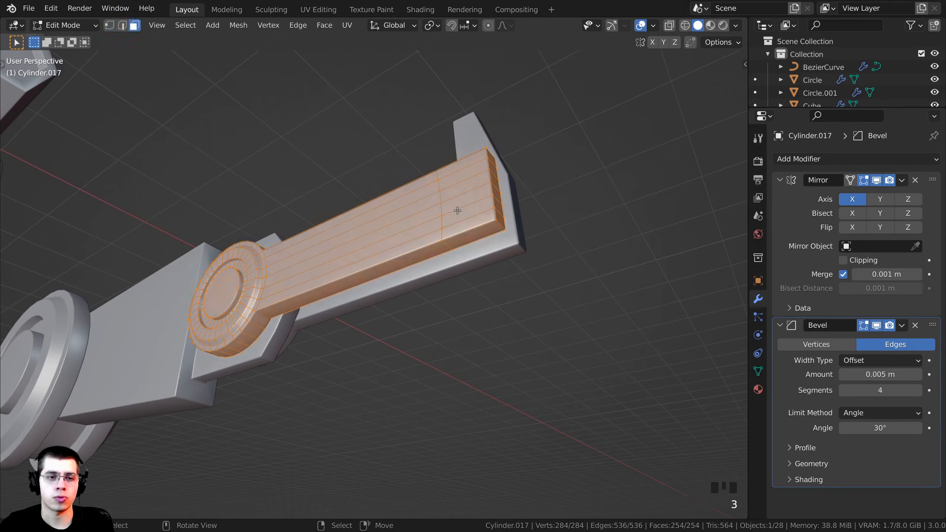
right_click(476, 233)
middle_drag(477, 233, 342, 237)
key(e)
click(341, 344)
Adjust the length of the downward prong by moving its end face along Z
middle_drag(350, 328, 309, 315)
key(g)
key(z)
click(347, 311)
key(g)
key(z)
click(305, 313)
Taper the downward prong by moving its two outer bottom vertices about 0.08 m inward along Y, then return to Object Mode
key(1)
middle_drag(146, 127, 173, 85)
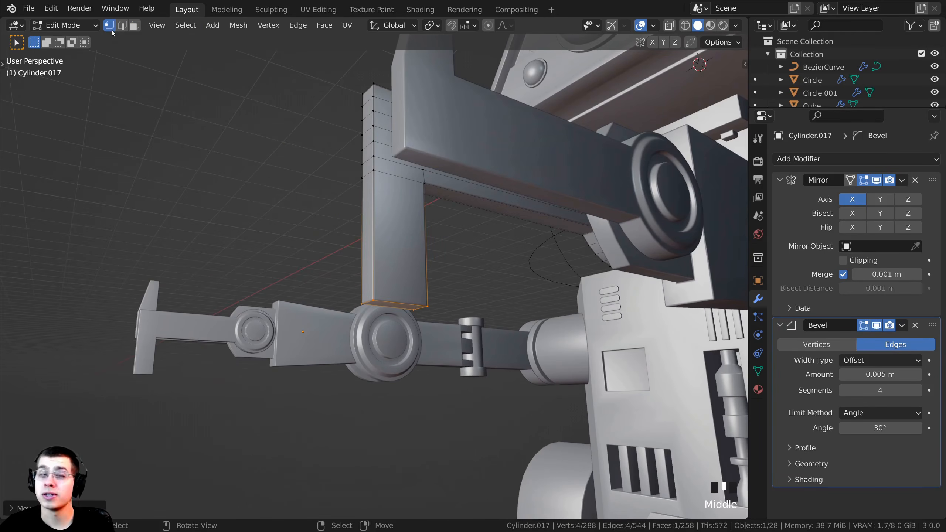
right_click(377, 299)
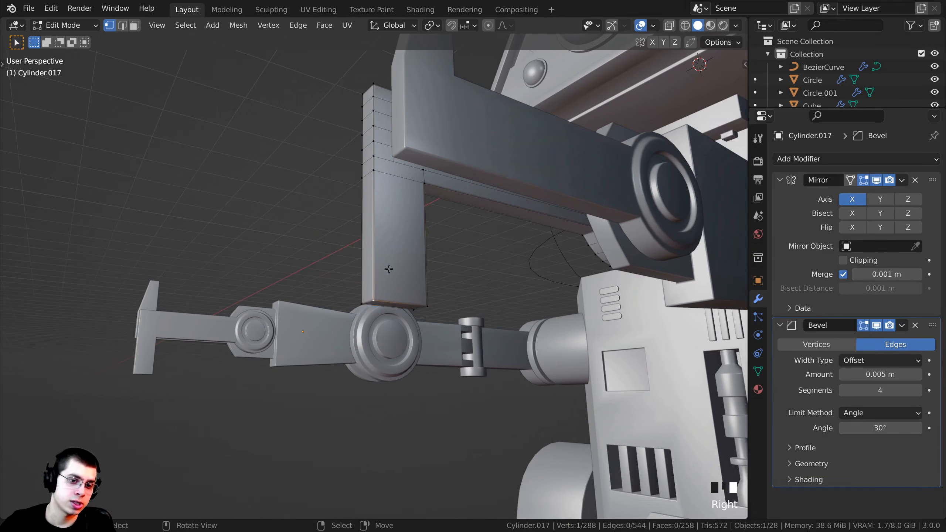
scroll(406, 250, up, 2)
middle_drag(377, 299, 349, 243)
shift+right_click(378, 264)
key(g)
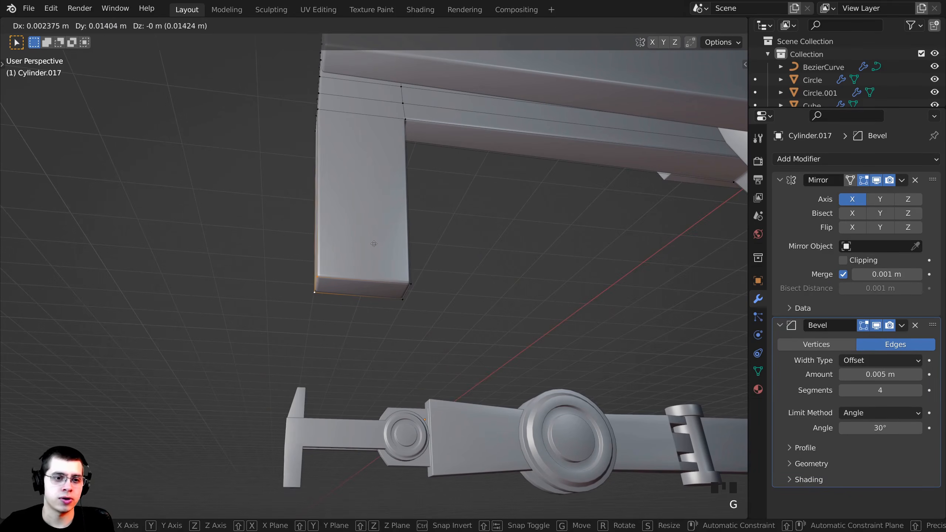
key(y)
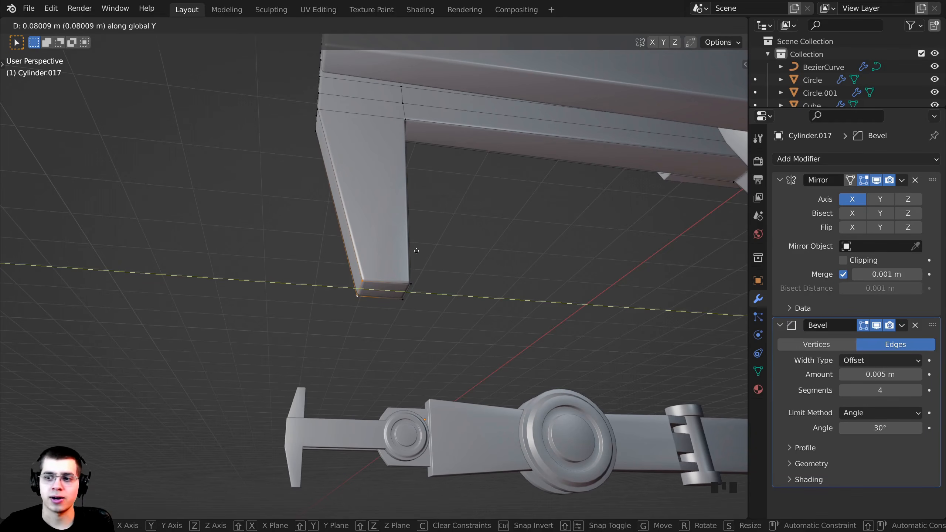
click(416, 251)
key(Tab)
middle_drag(417, 251, 486, 286)
scroll(362, 177, down, 2)
scroll(401, 252, up, 5)
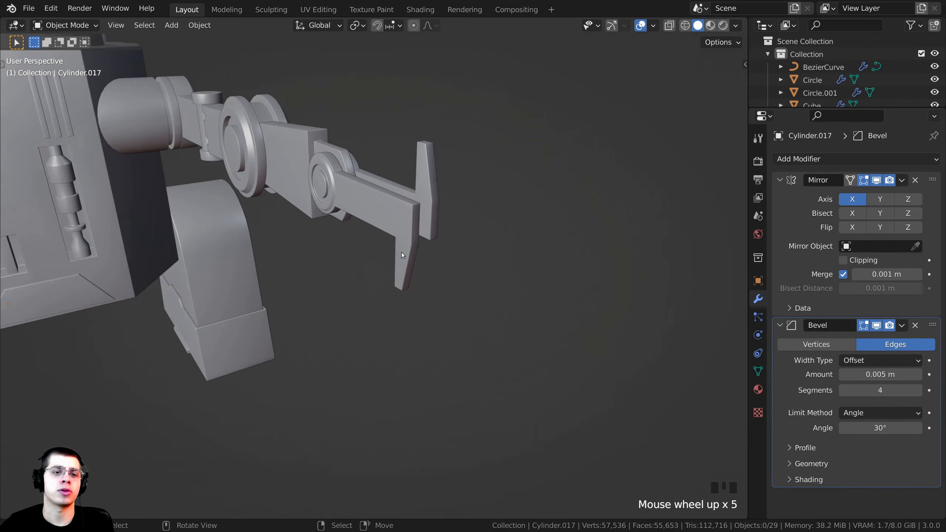
right_click(400, 231)
key(r)
key(x)
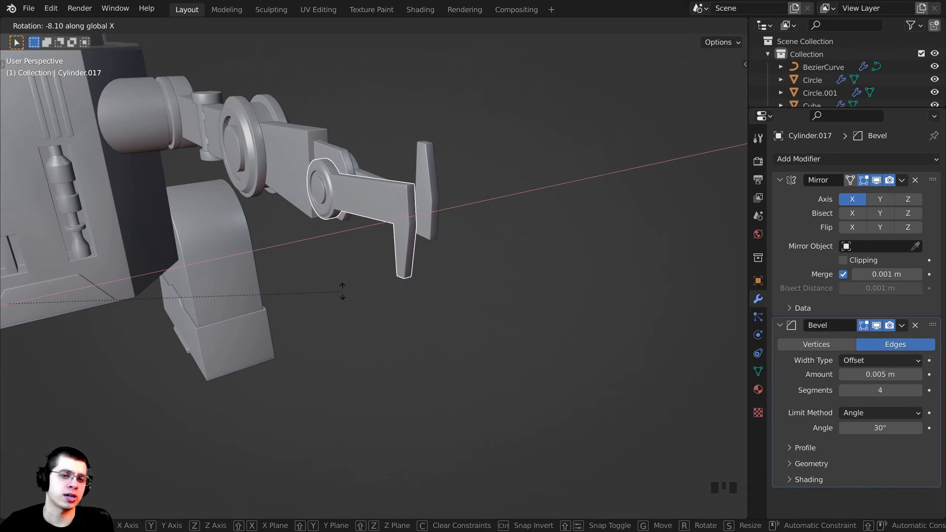
click(416, 270)
middle_drag(415, 270, 392, 209)
key(r)
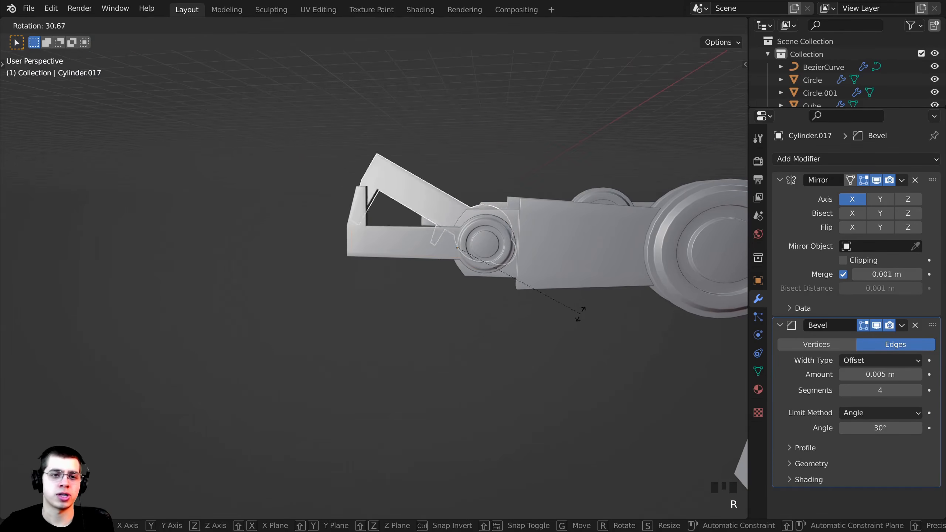
right_click(578, 312)
right_click(443, 260)
key(r)
right_click(496, 238)
Deselect everything and examine the whole robot with its finished arms and grippers from several angles
scroll(487, 209, down, 4)
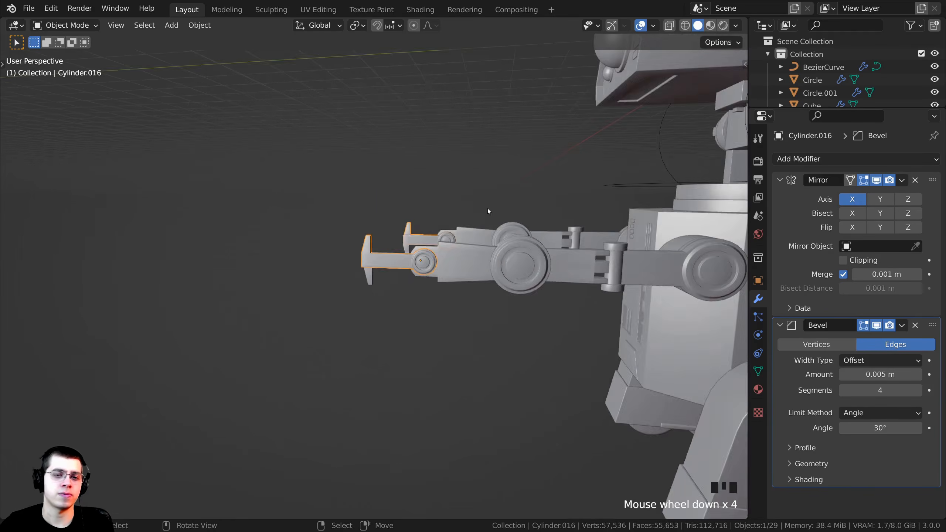
key(a)
middle_drag(487, 209, 470, 268)
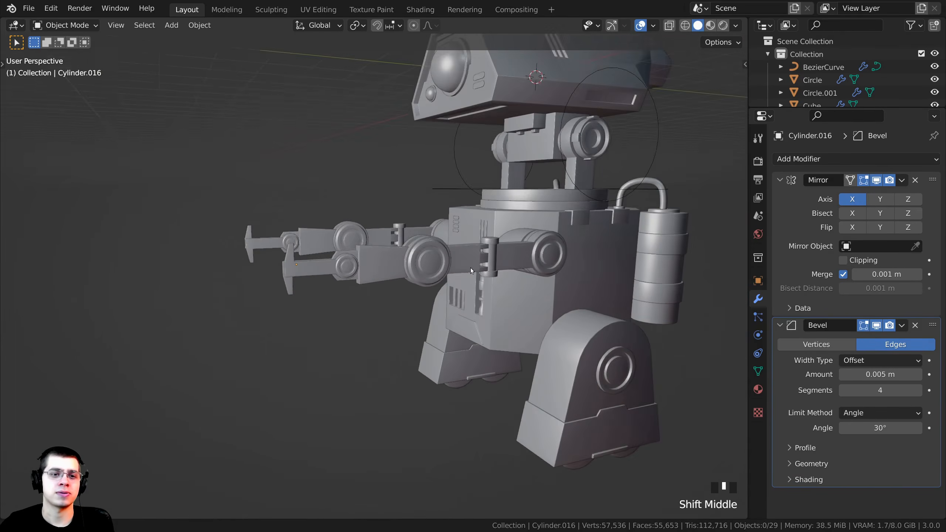
scroll(478, 311, down, 3)
middle_drag(415, 228, 448, 225)
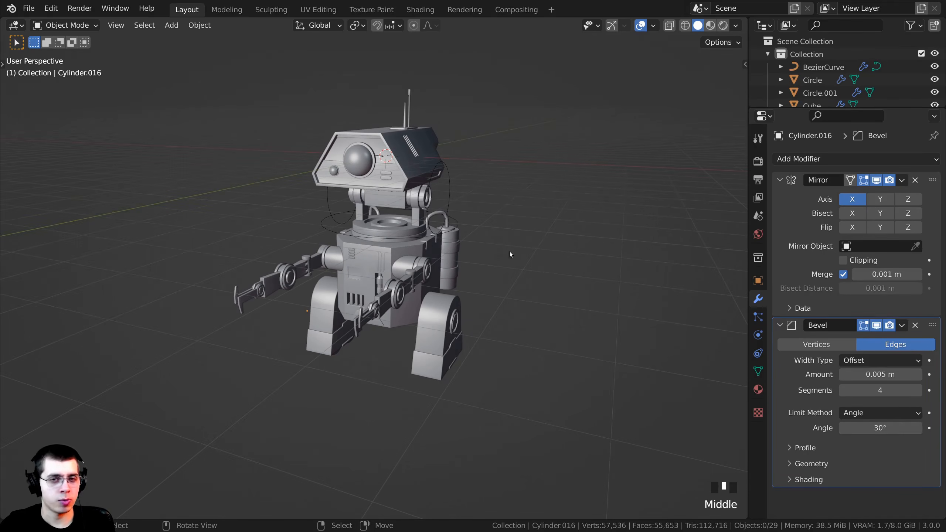
middle_drag(402, 203, 349, 186)
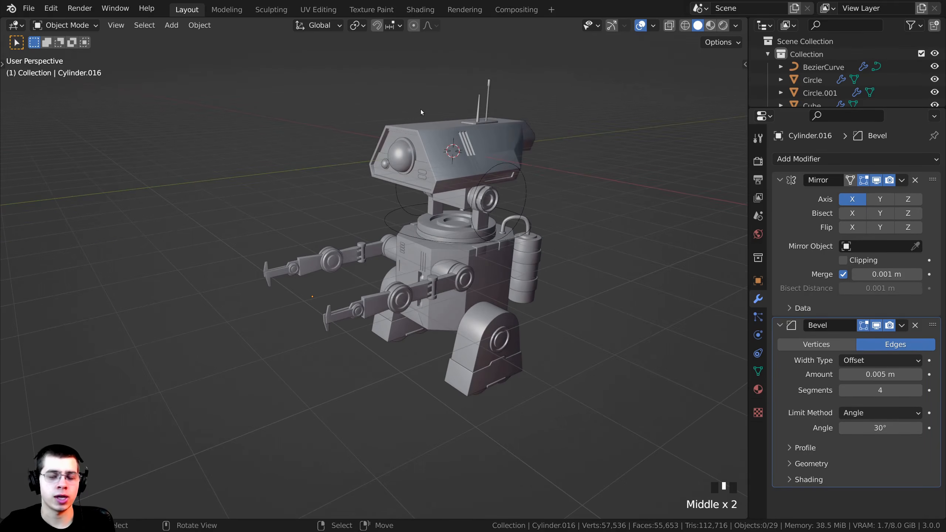
scroll(389, 222, down, 1)
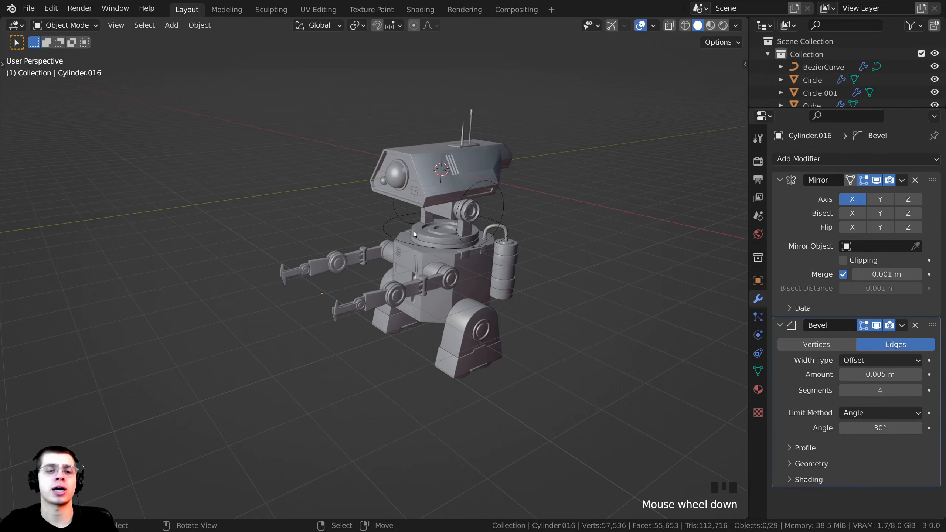
middle_drag(414, 230, 425, 228)
Reset the 3D cursor to the world origin and add a cube there
key(shift+c)
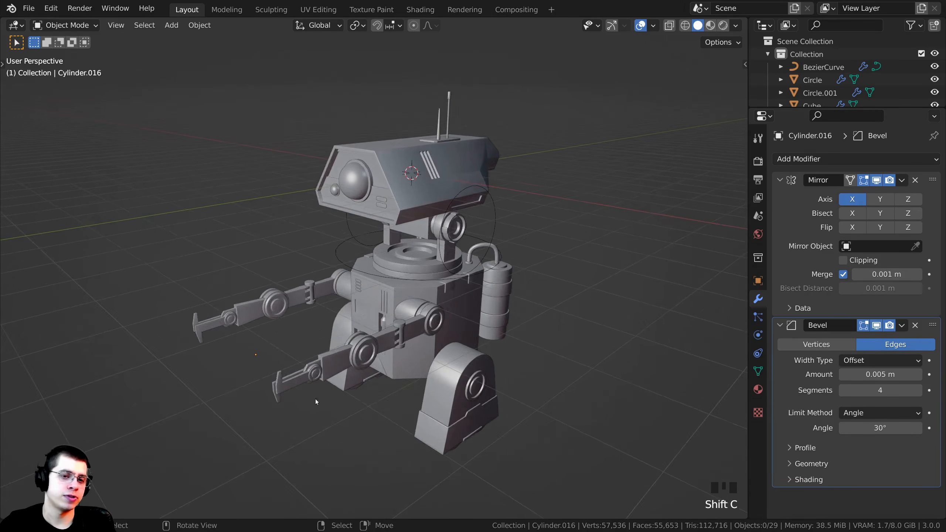
middle_drag(315, 400, 314, 138)
key(shift+a)
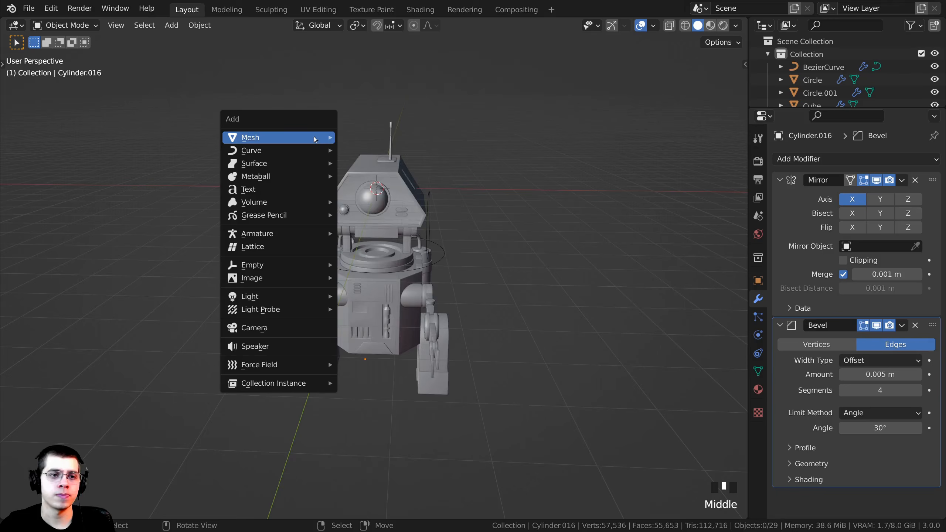
mouse_move(315, 138)
click(363, 156)
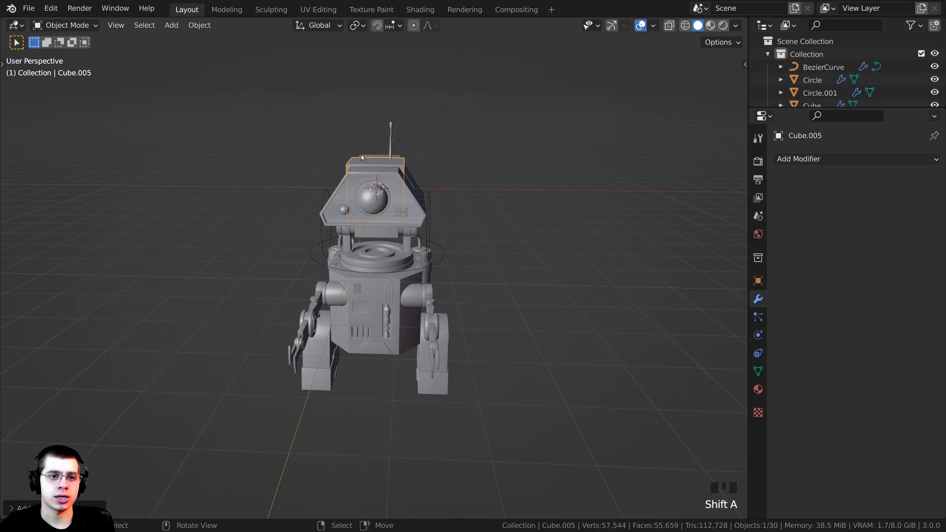
Scale the new cube's geometry up in Edit Mode until it is wider than the robot's body and legs
key(Tab)
scroll(400, 158, down, 1)
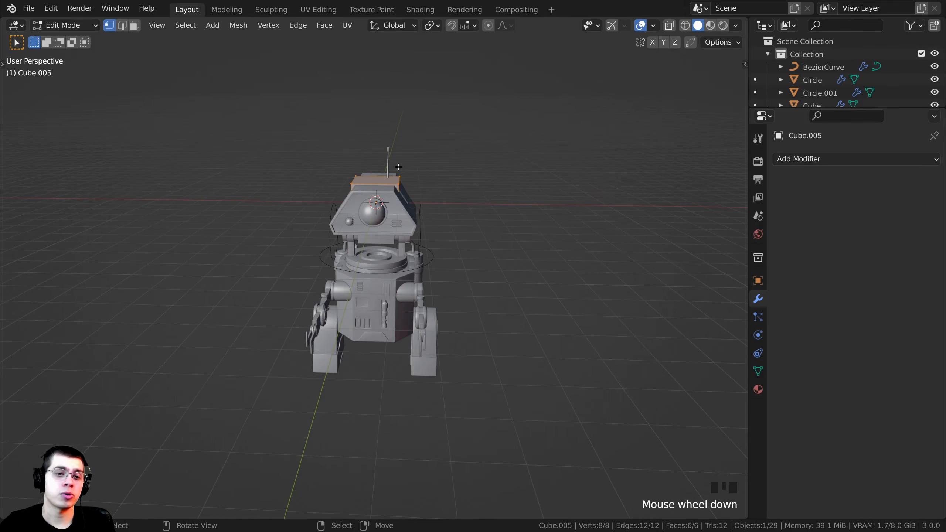
key(s)
click(497, 154)
Move the cube's geometry slightly backward along Y in wireframe top view so it encloses the robot's body and head
key(KP_7)
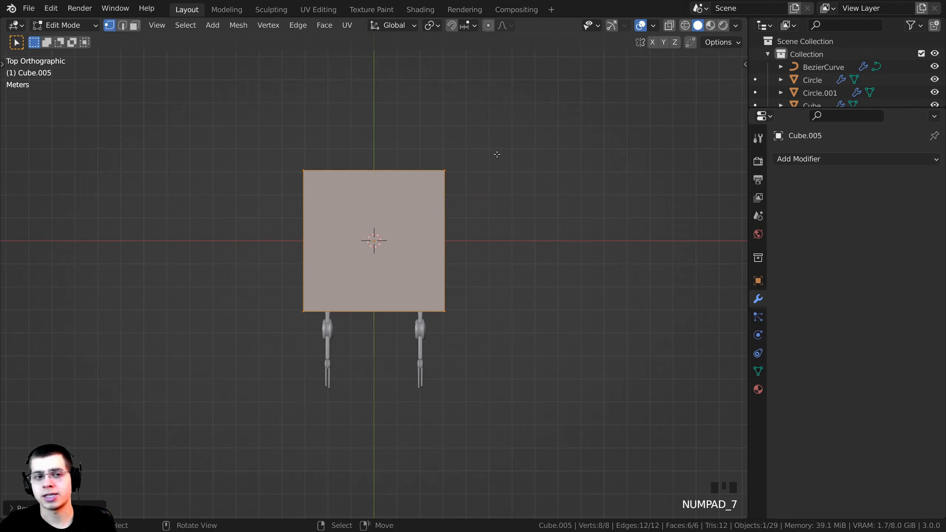
key(z)
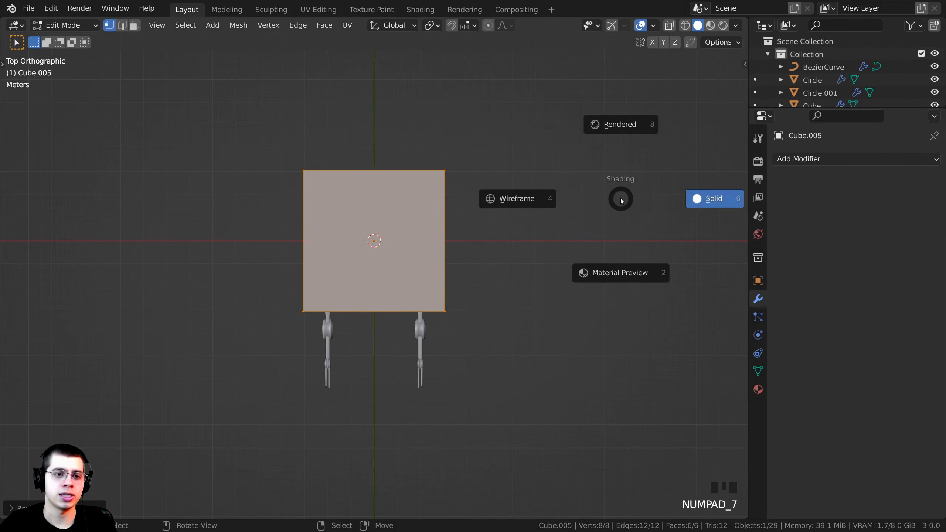
click(502, 203)
scroll(498, 209, up, 3)
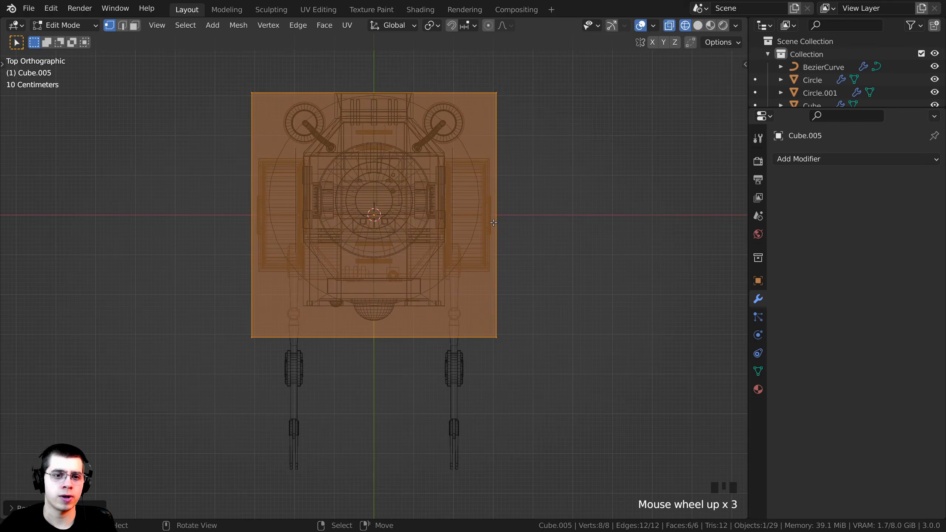
key(g)
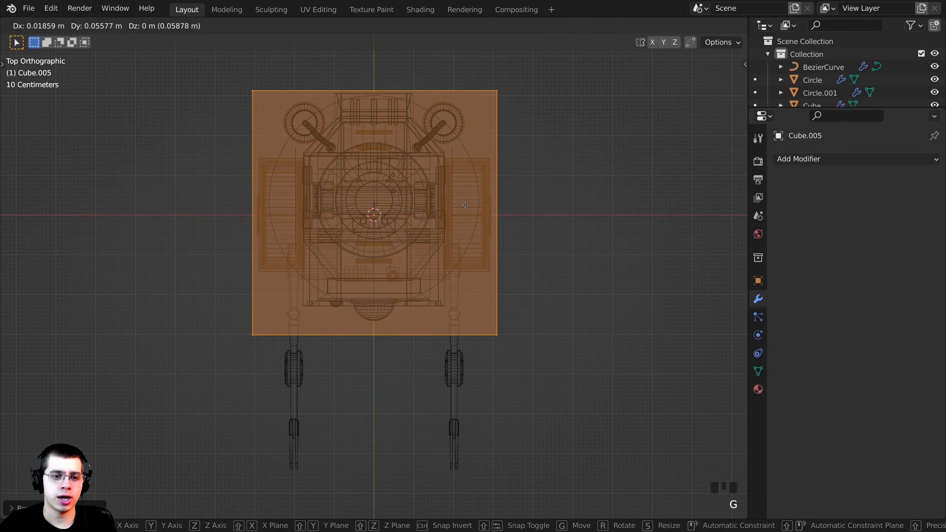
key(x)
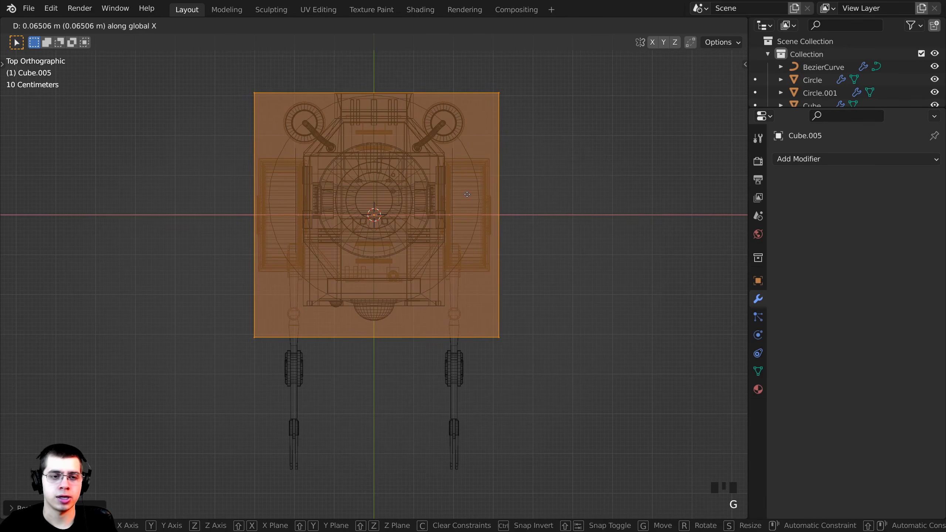
key(y)
click(468, 199)
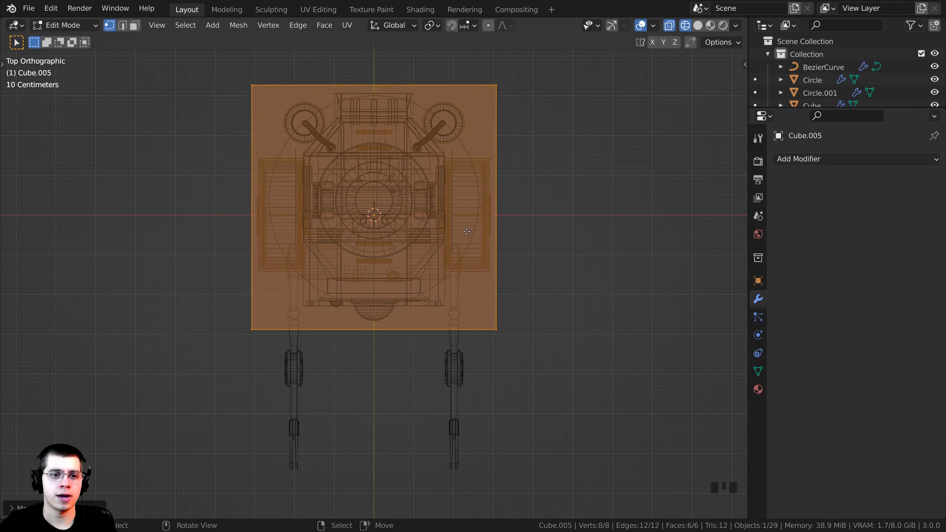
Select the cube's bottom face and move it down along Z until it reaches below the robot's feet
key(3)
click(137, 29)
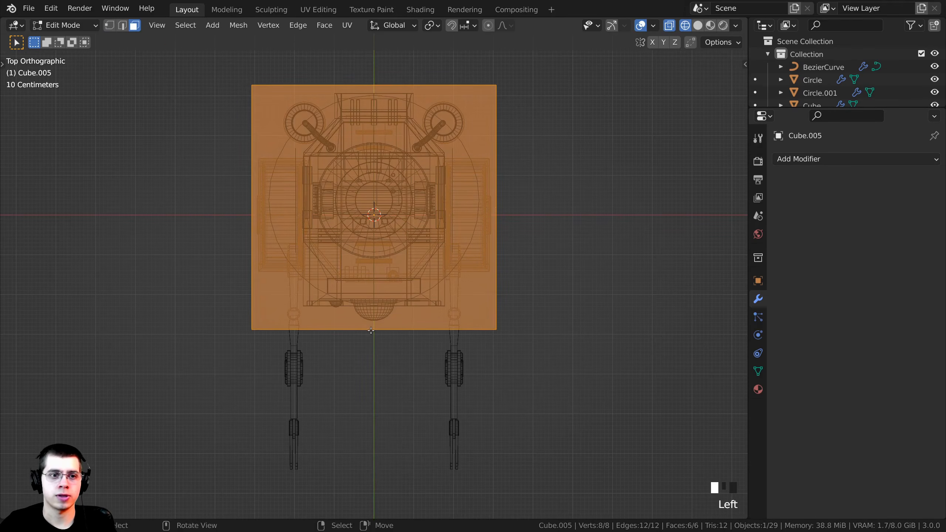
middle_drag(373, 302, 371, 222)
right_click(379, 287)
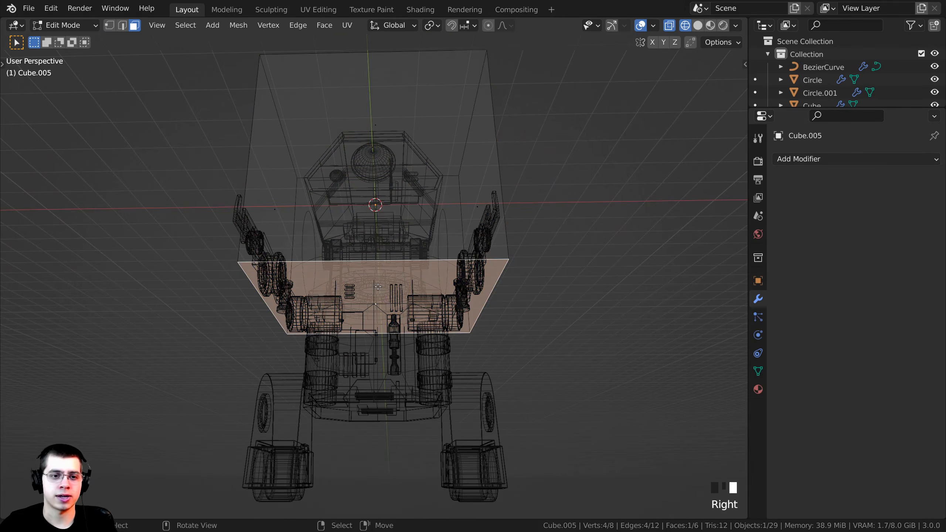
key(z)
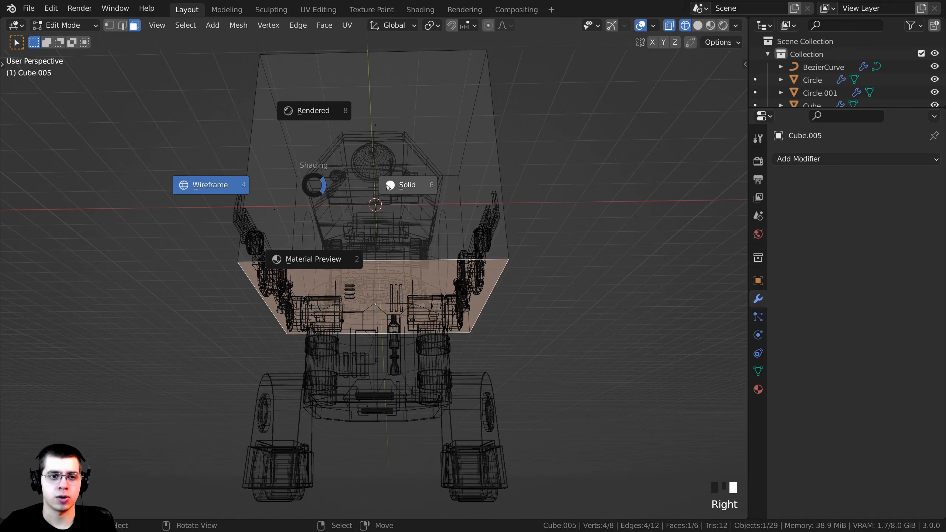
click(431, 188)
shift+middle_drag(464, 251, 430, 209)
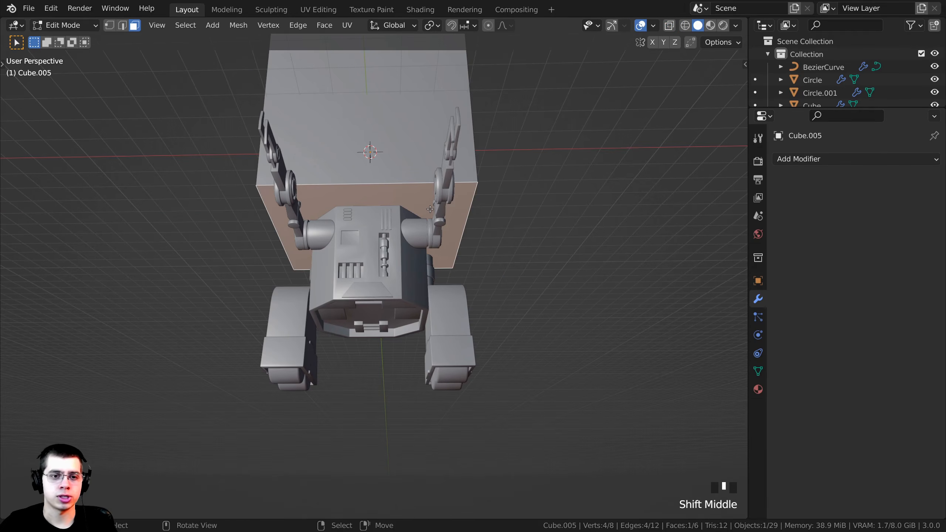
key(g)
key(z)
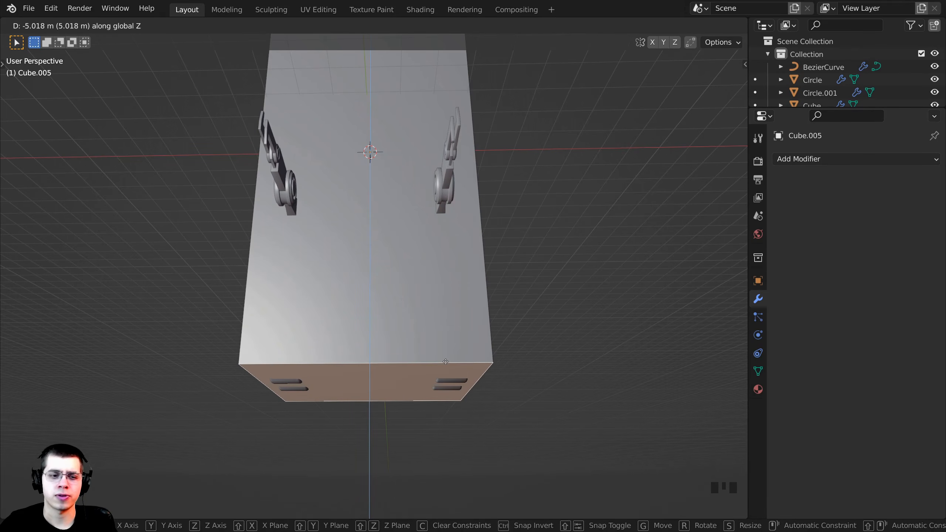
click(447, 401)
Lower the cube's top face along Z to just above the robot's head, leaving only the antennas sticking out
middle_drag(380, 149, 366, 249)
right_click(416, 83)
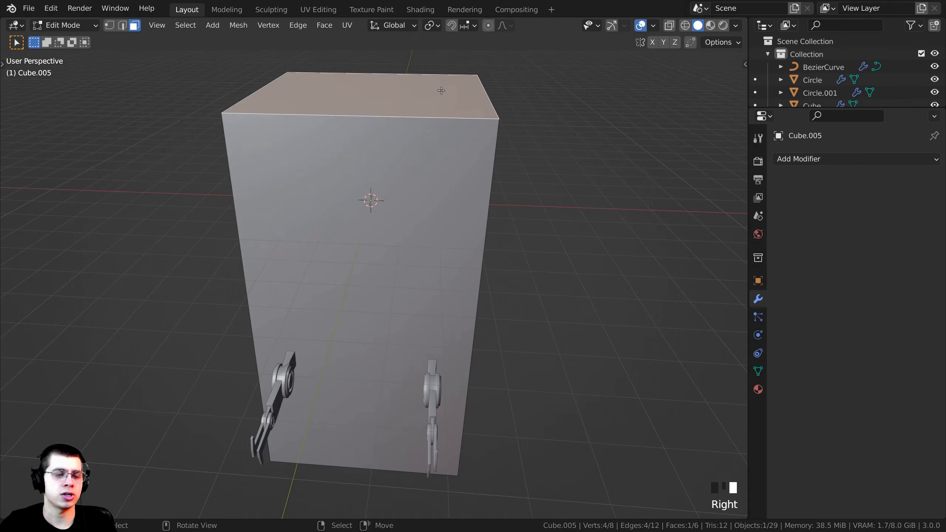
key(g)
key(z)
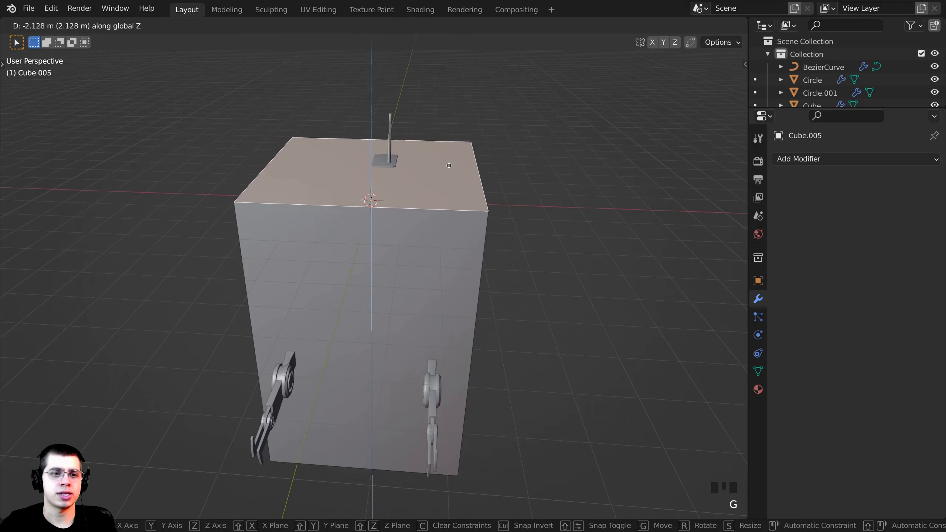
click(450, 156)
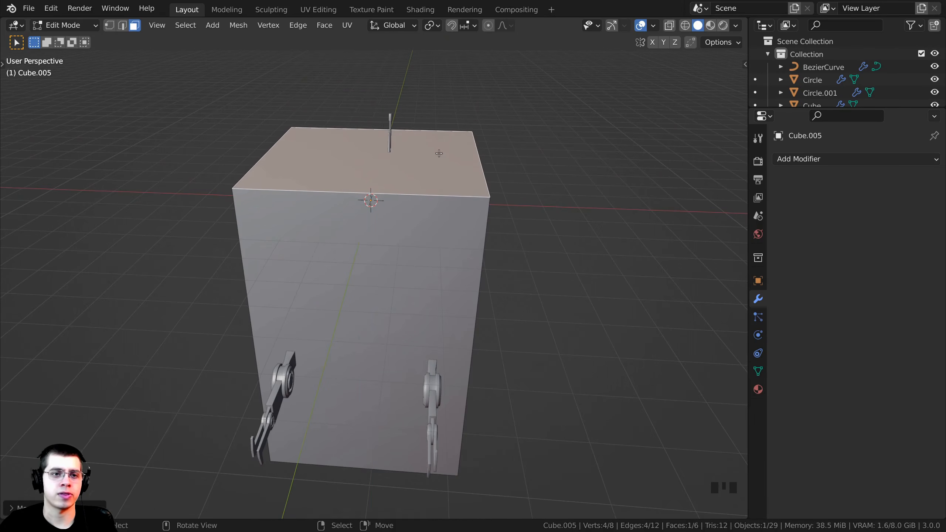
Delete only the faces of the entire cube, keeping its edges as a wire box, and return to Object Mode
middle_drag(433, 153, 421, 128)
scroll(421, 128, up, 2)
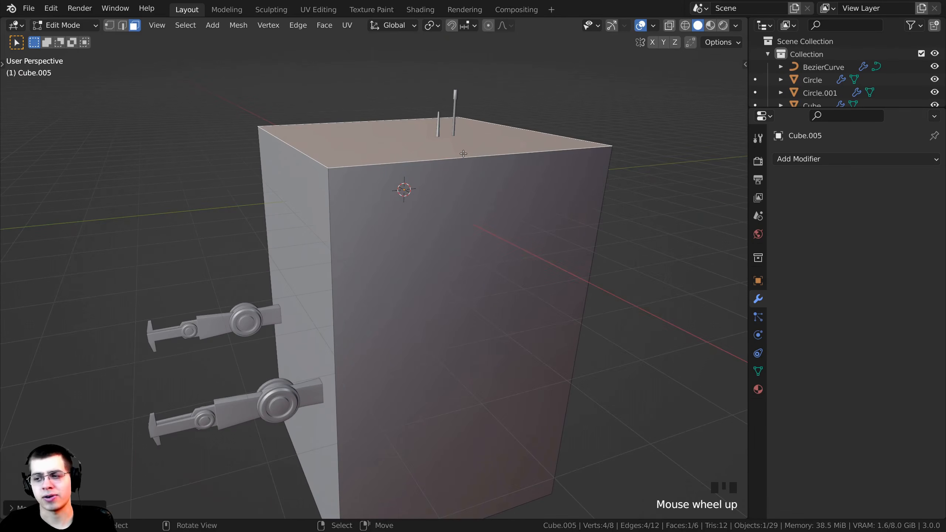
scroll(432, 202, down, 2)
shift+middle_drag(253, 392, 296, 322)
middle_drag(452, 242, 409, 186)
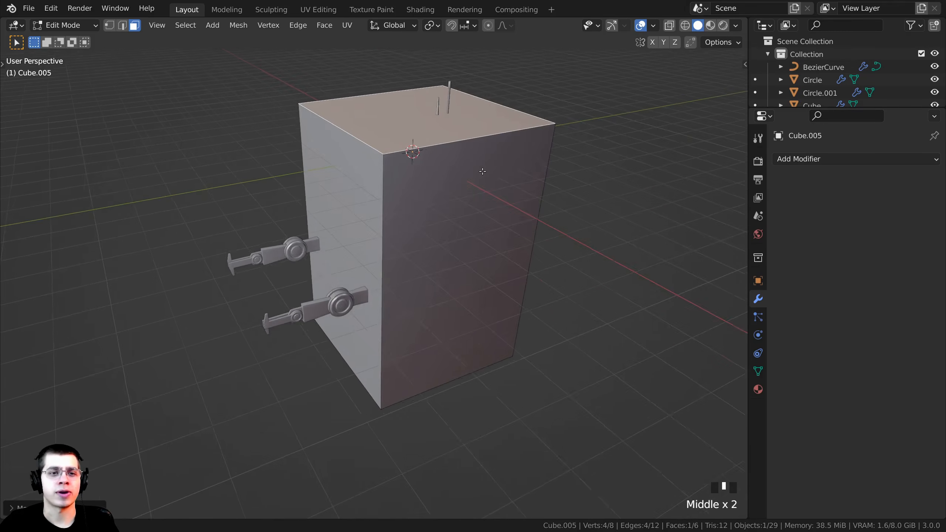
scroll(409, 186, up, 1)
key(alt+a)
key(a)
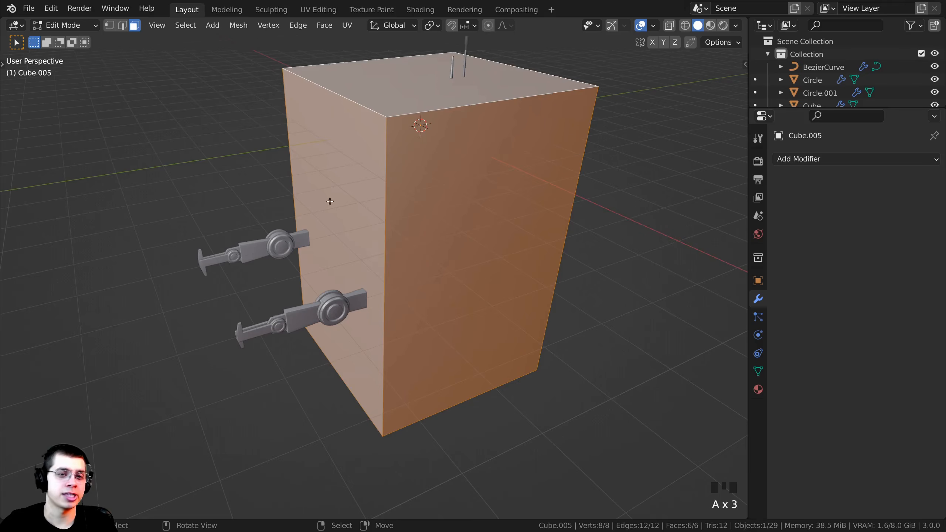
shift+middle_drag(412, 167, 414, 191)
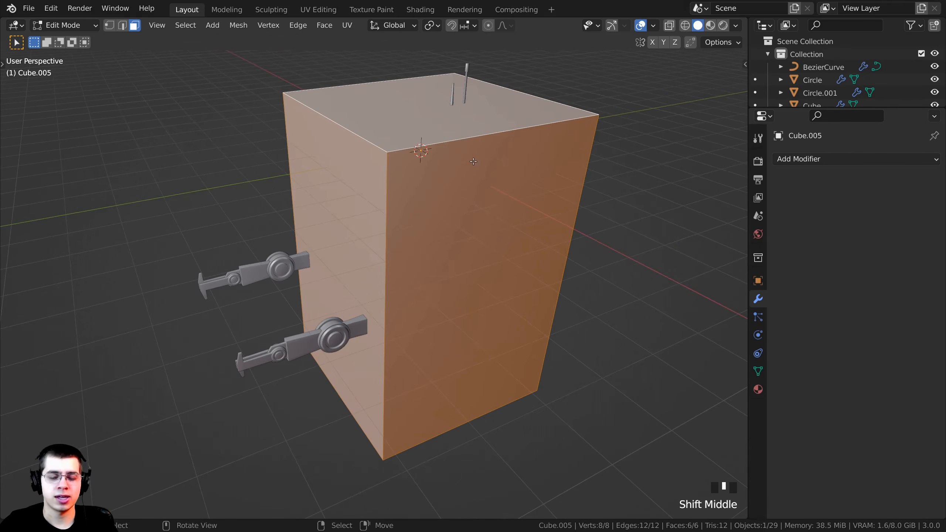
key(x)
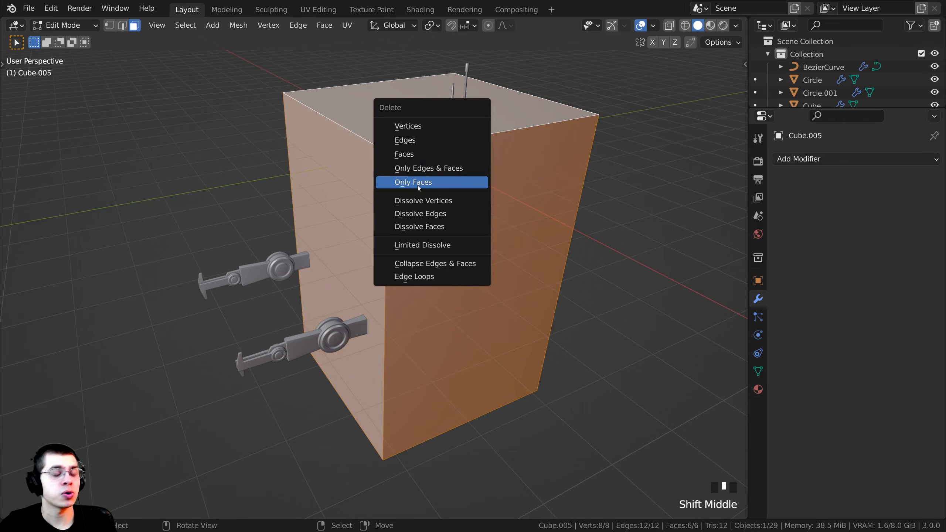
click(418, 184)
scroll(455, 155, down, 2)
key(Tab)
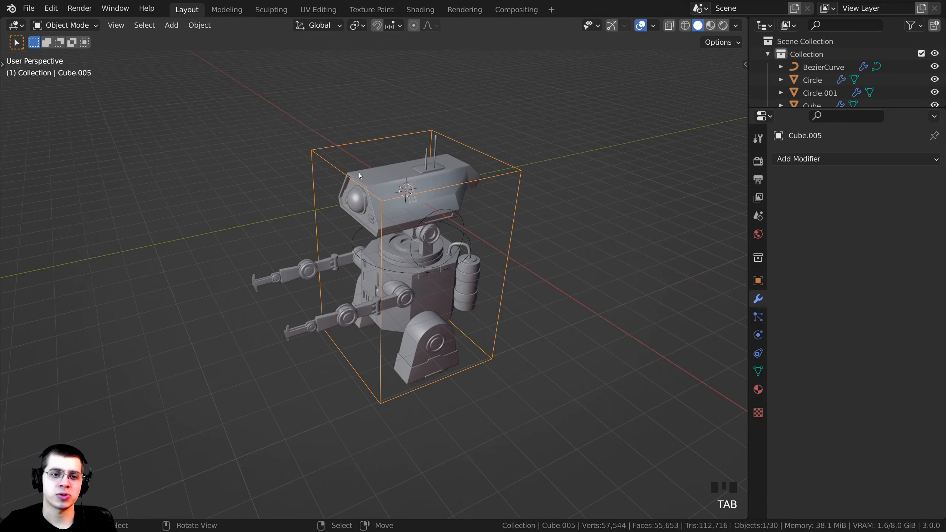
Deselect the wire box in Object Mode and save the file
middle_drag(359, 173, 436, 152)
key(Tab)
scroll(484, 131, up, 2)
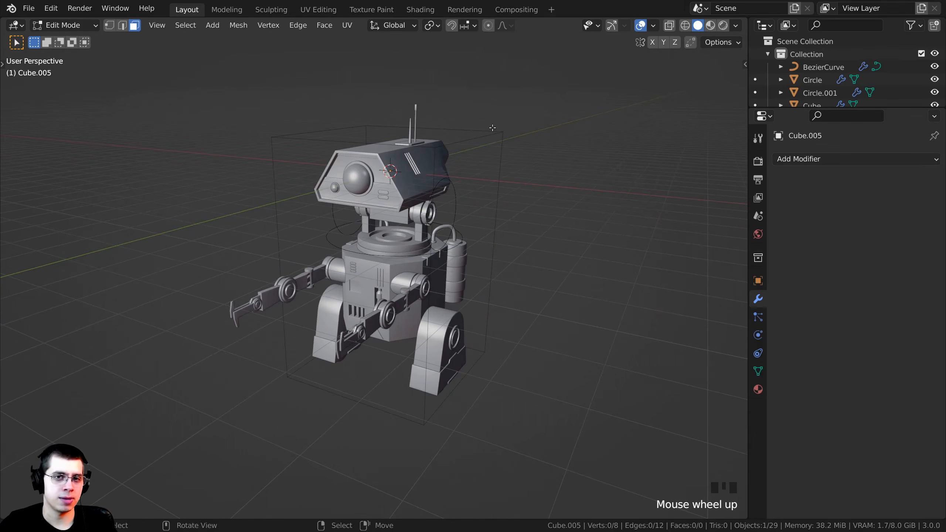
key(Tab)
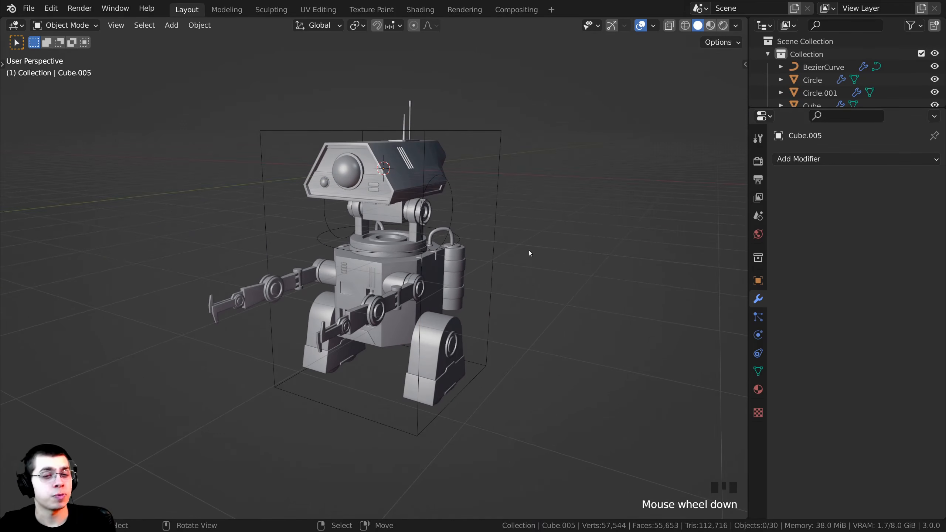
key(ctrl+s)
middle_drag(452, 257, 462, 254)
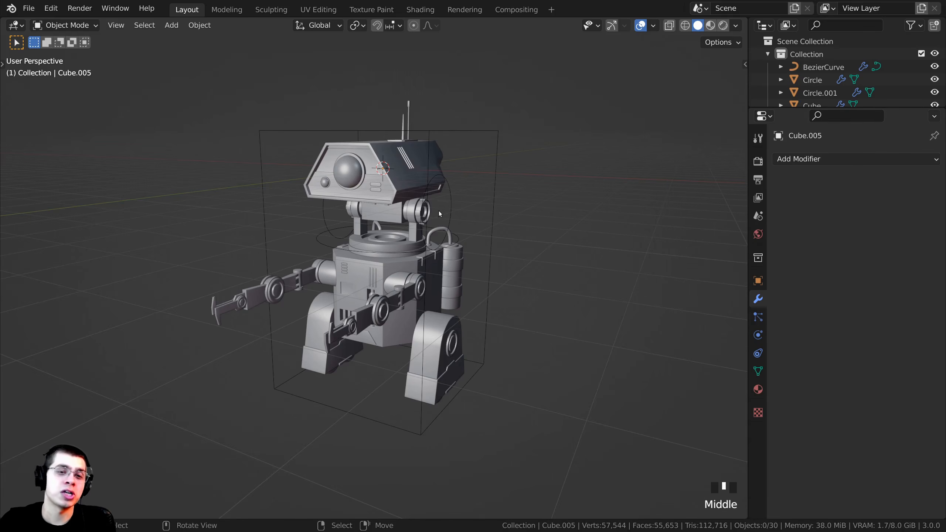
middle_drag(627, 298, 666, 282)
shift+middle_drag(634, 277, 617, 272)
scroll(614, 283, up, 1)
middle_drag(596, 304, 647, 309)
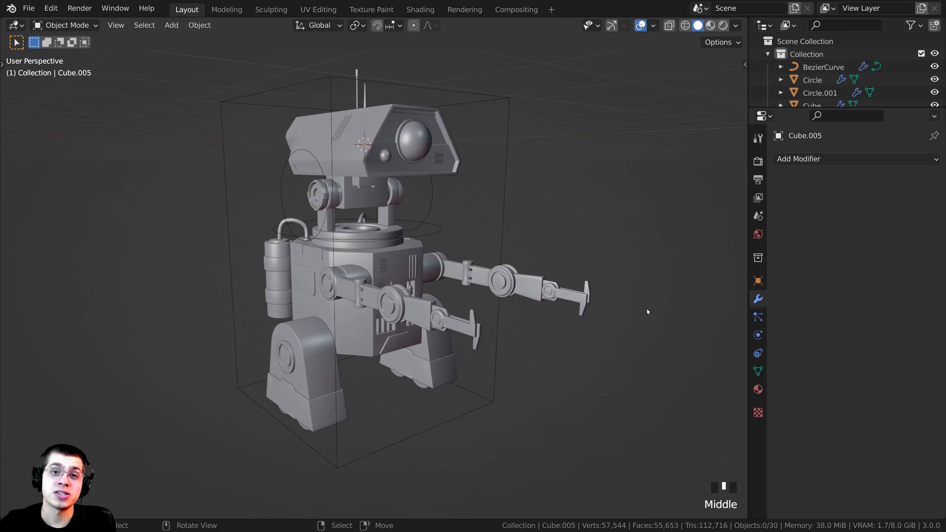